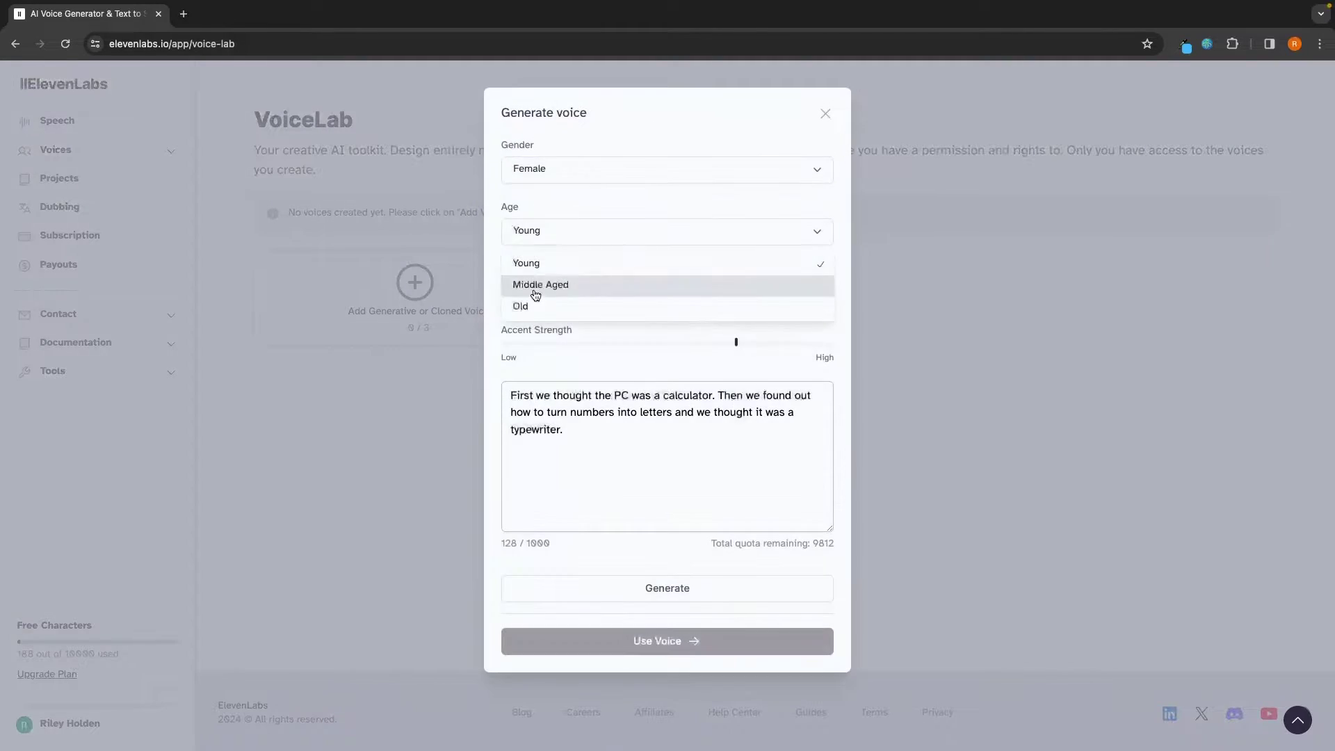
# Keep the designed voice's age Young, choose an accent, and leave Bill as the voice.
pyautogui.click(529, 263)
pyautogui.click(667, 292)
pyautogui.click(552, 388)
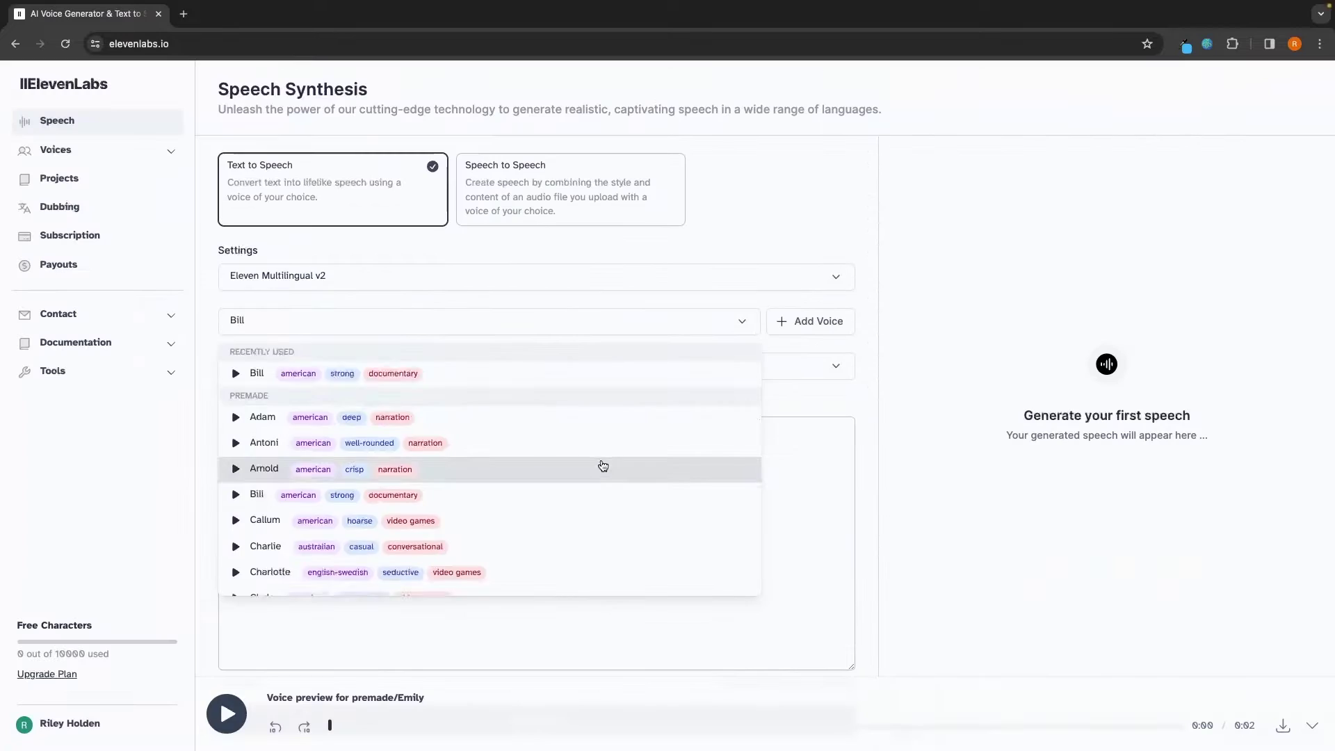
pyautogui.scroll(-5, 602, 466)
pyautogui.press('Escape')
# Expand Voice Settings and enter 'Subscribe to G-Force North if this is valuable' as the text.
pyautogui.click(281, 365)
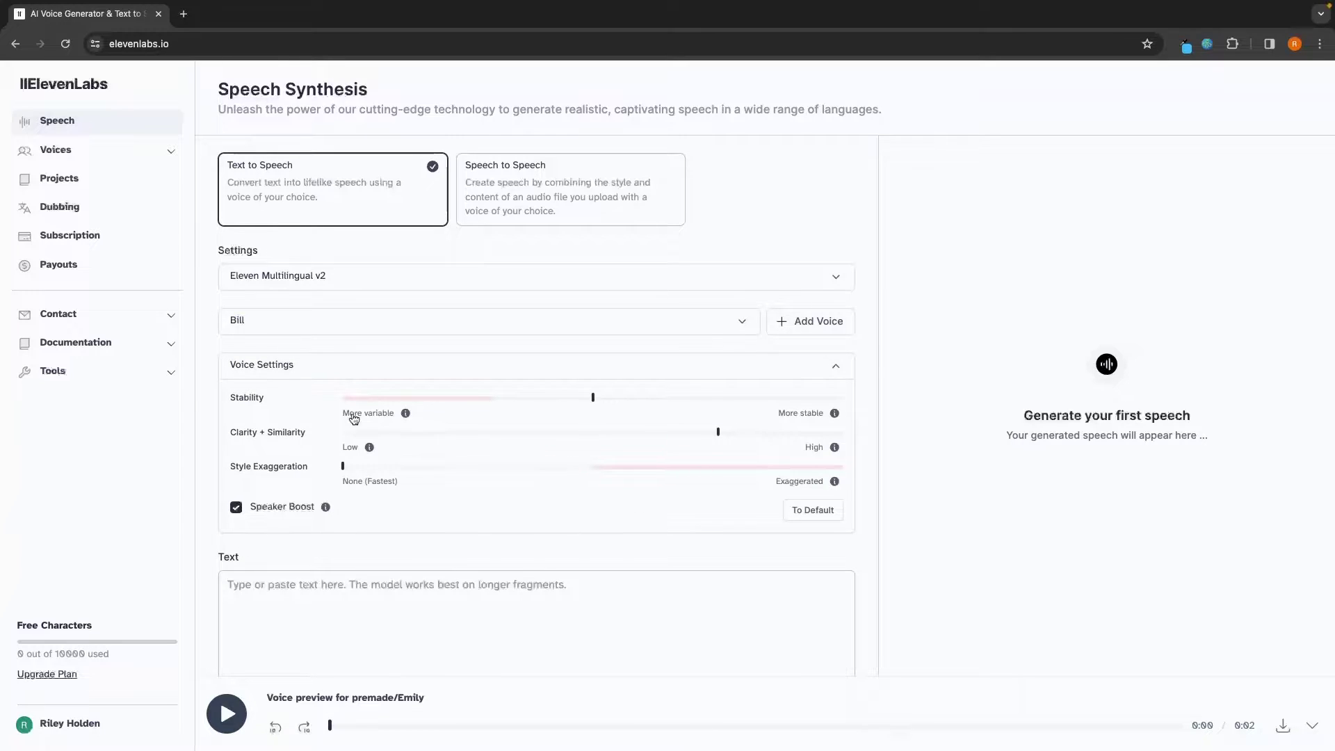
pyautogui.scroll(-4, 301, 410)
pyautogui.click(352, 328)
pyautogui.write('Subscribe to G-Force Nort')
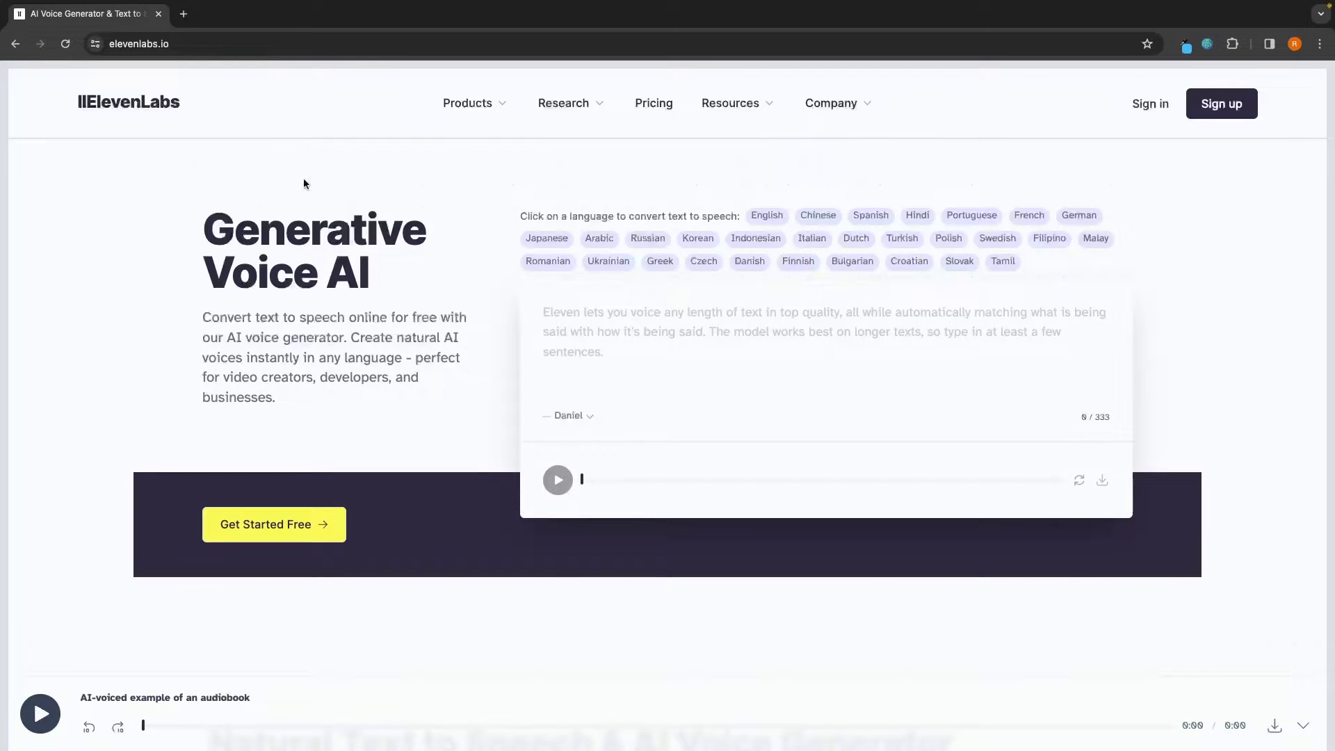
# Start creating a free ElevenLabs account with Get Started Free.
pyautogui.click(267, 529)
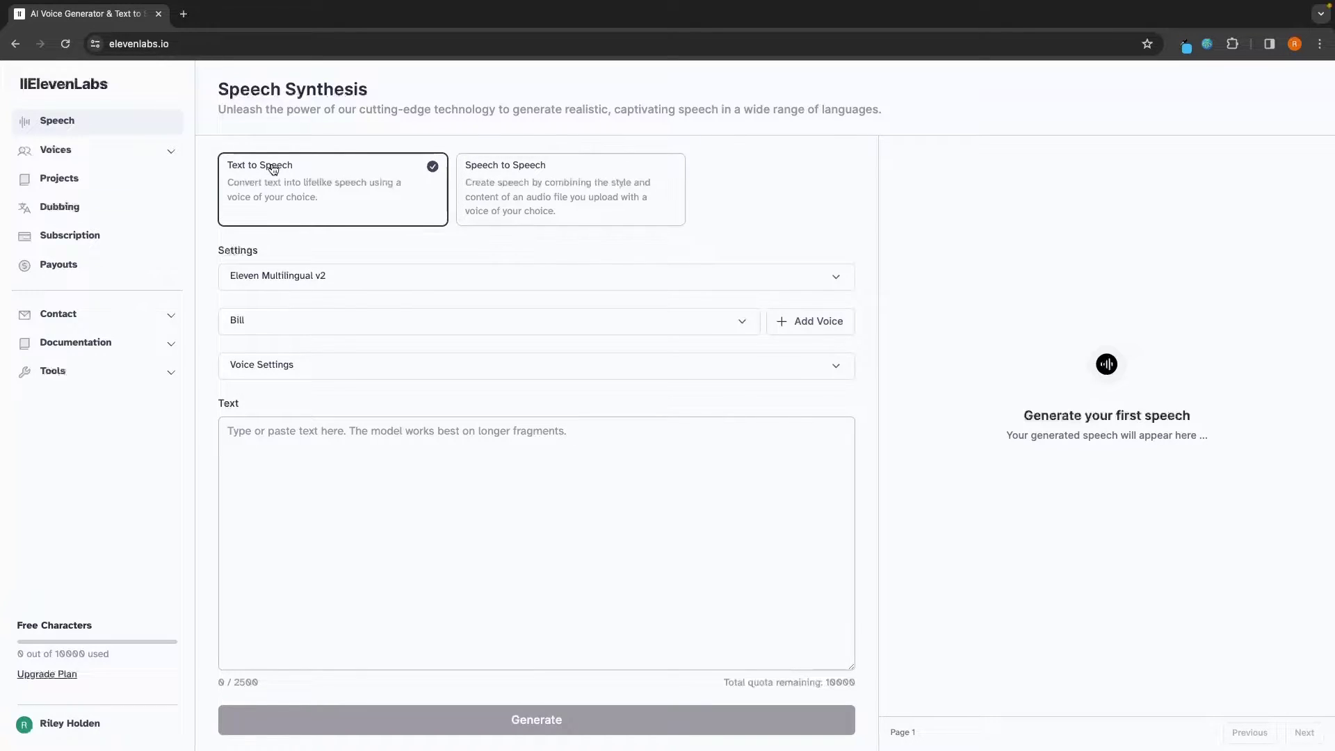
pyautogui.click(270, 276)
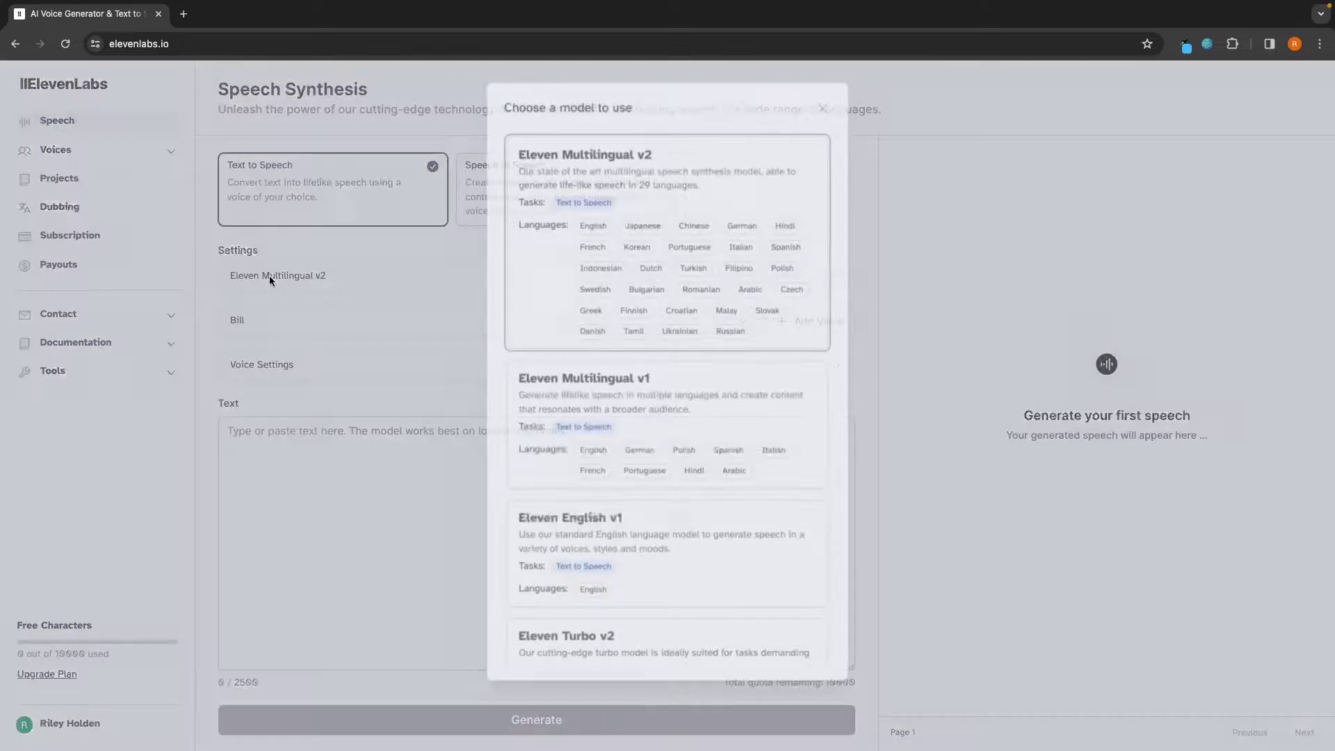
pyautogui.moveTo(502, 103); pyautogui.dragTo(639, 104)
pyautogui.click(612, 101)
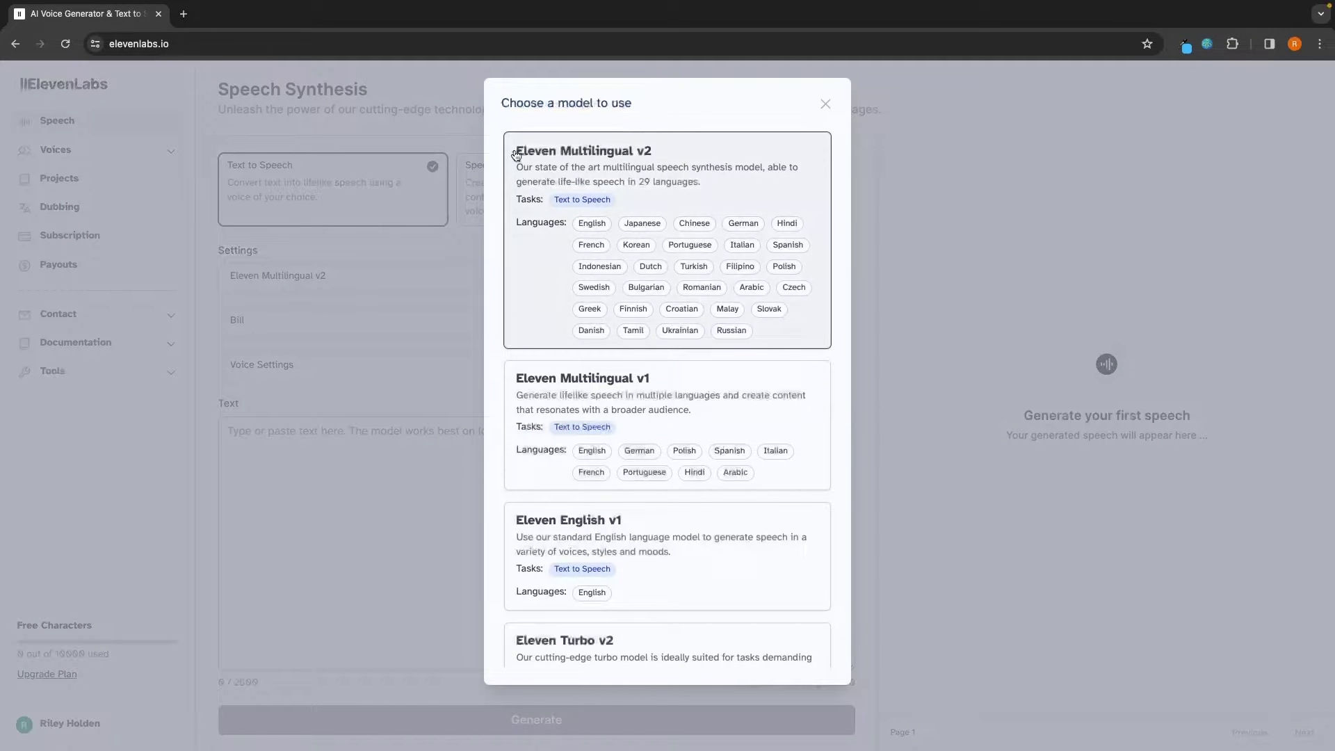
pyautogui.scroll(-1, 584, 194)
pyautogui.scroll(1, 660, 434)
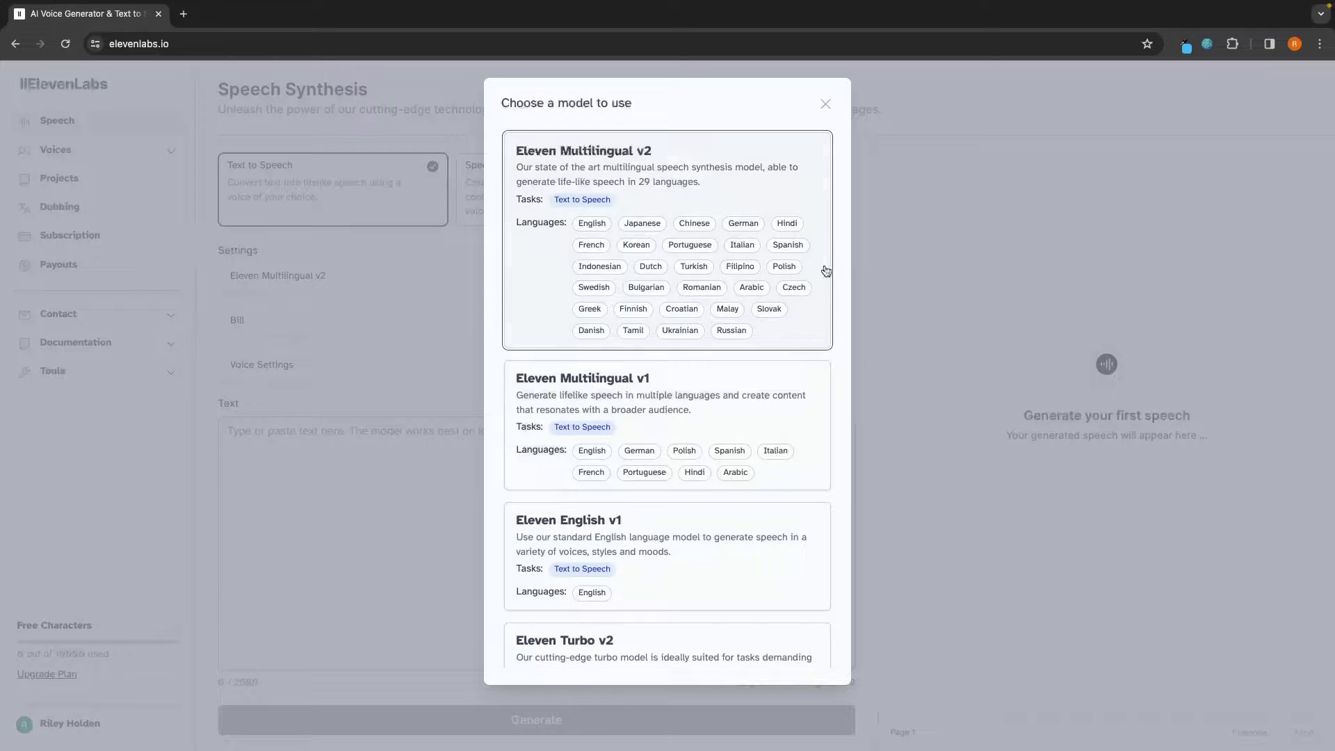
pyautogui.scroll(-1, 685, 329)
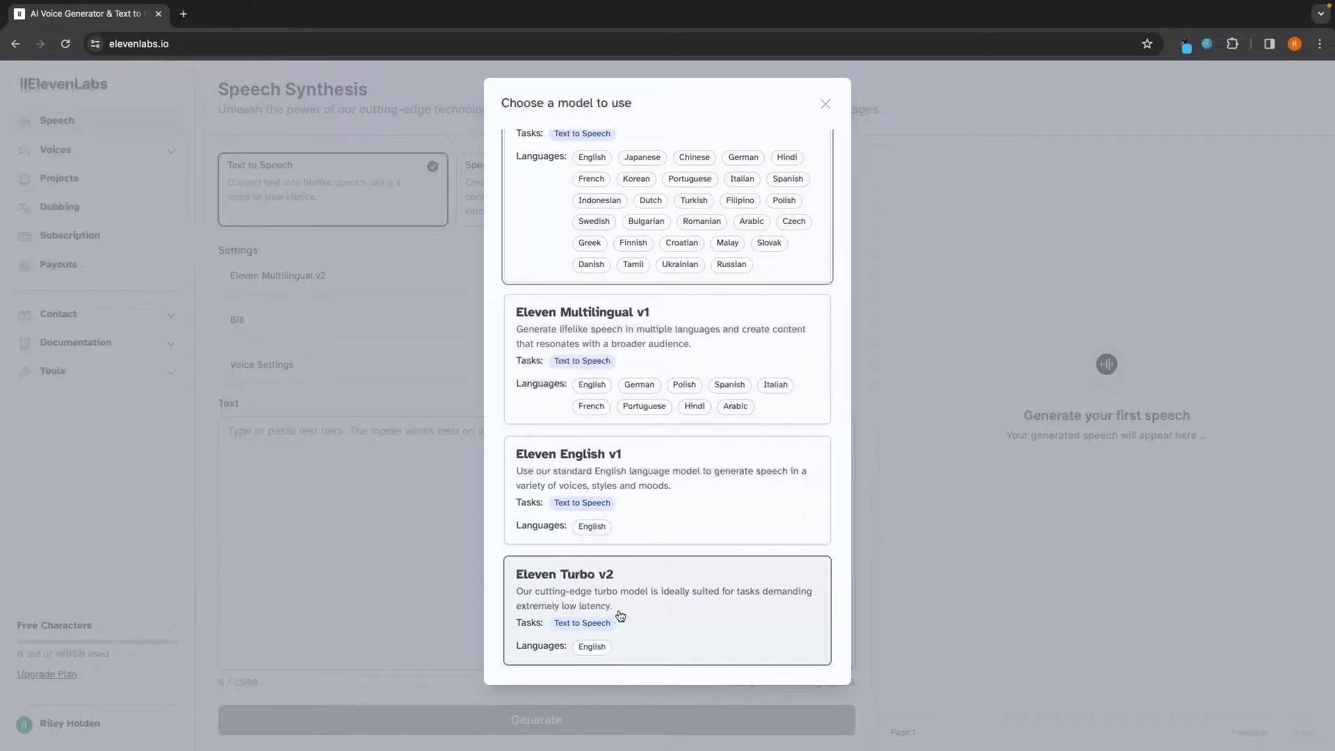
pyautogui.scroll(2, 620, 616)
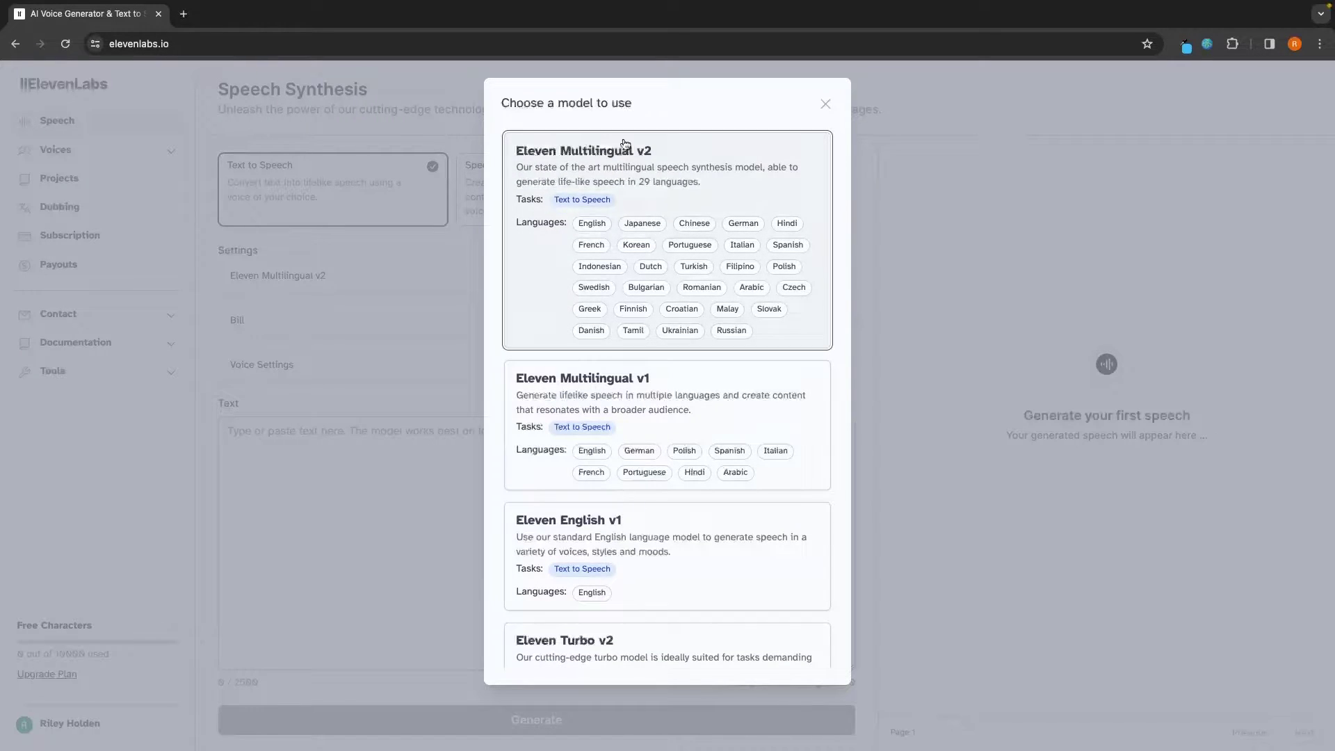
pyautogui.click(825, 103)
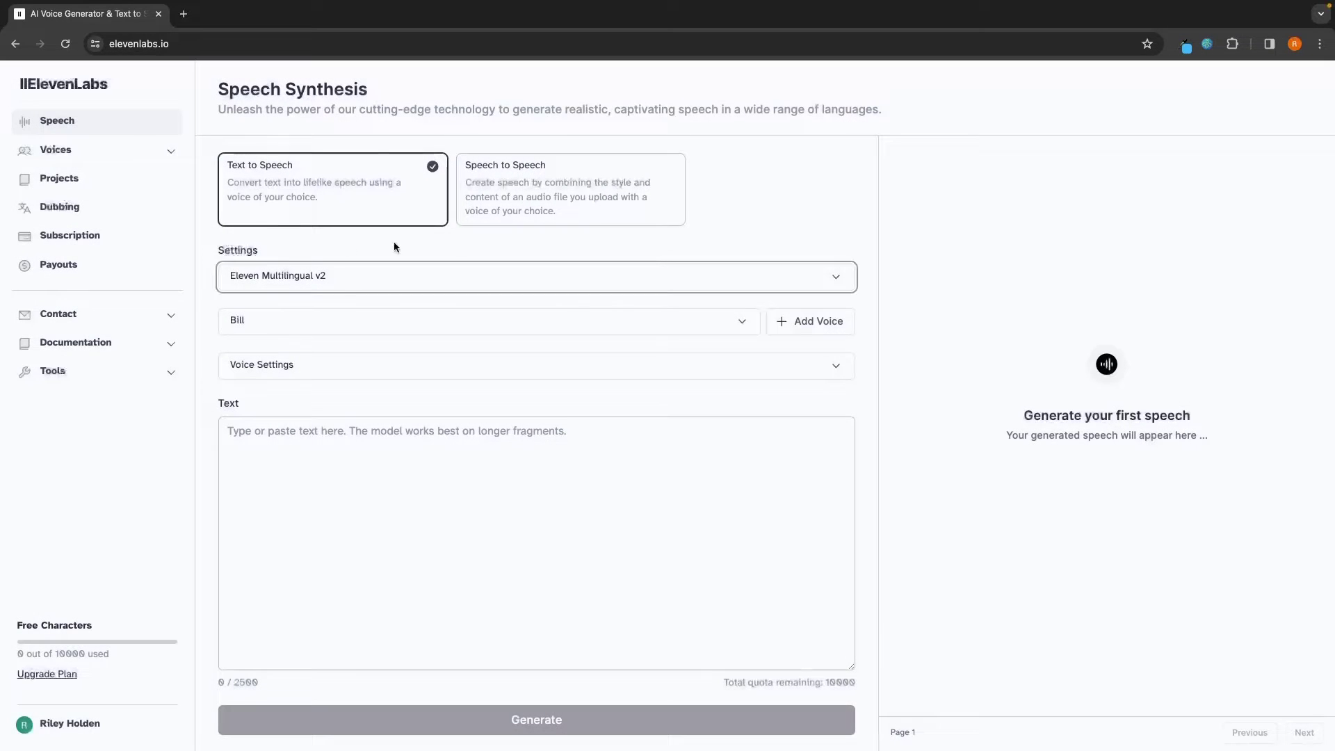
pyautogui.click(240, 321)
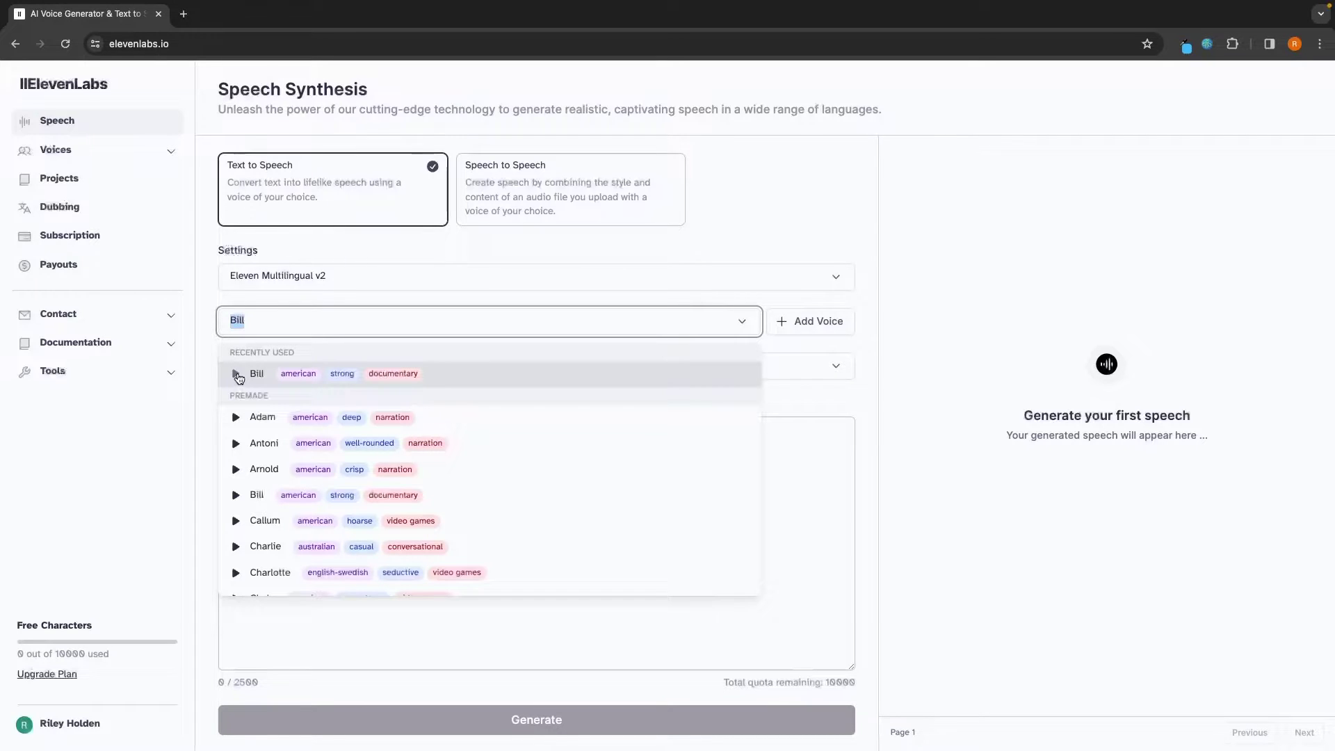
pyautogui.click(237, 374)
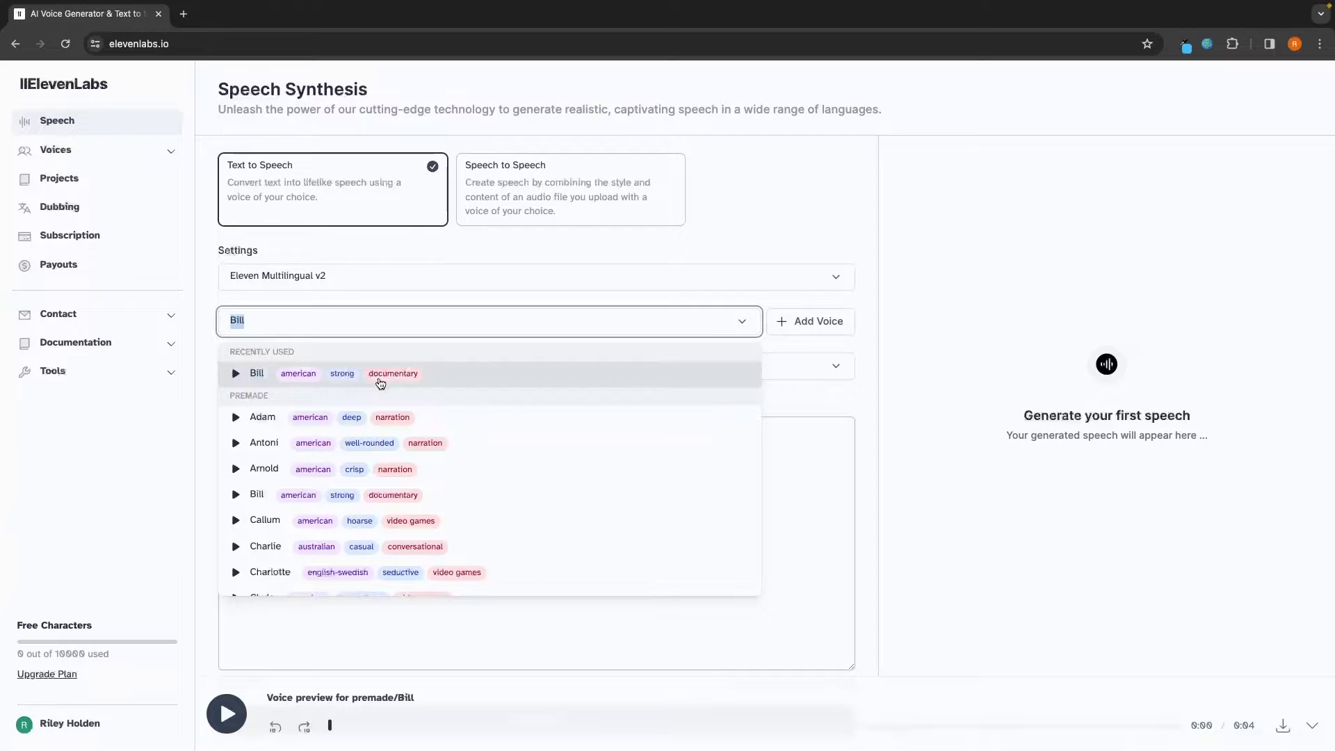
pyautogui.scroll(-1, 408, 427)
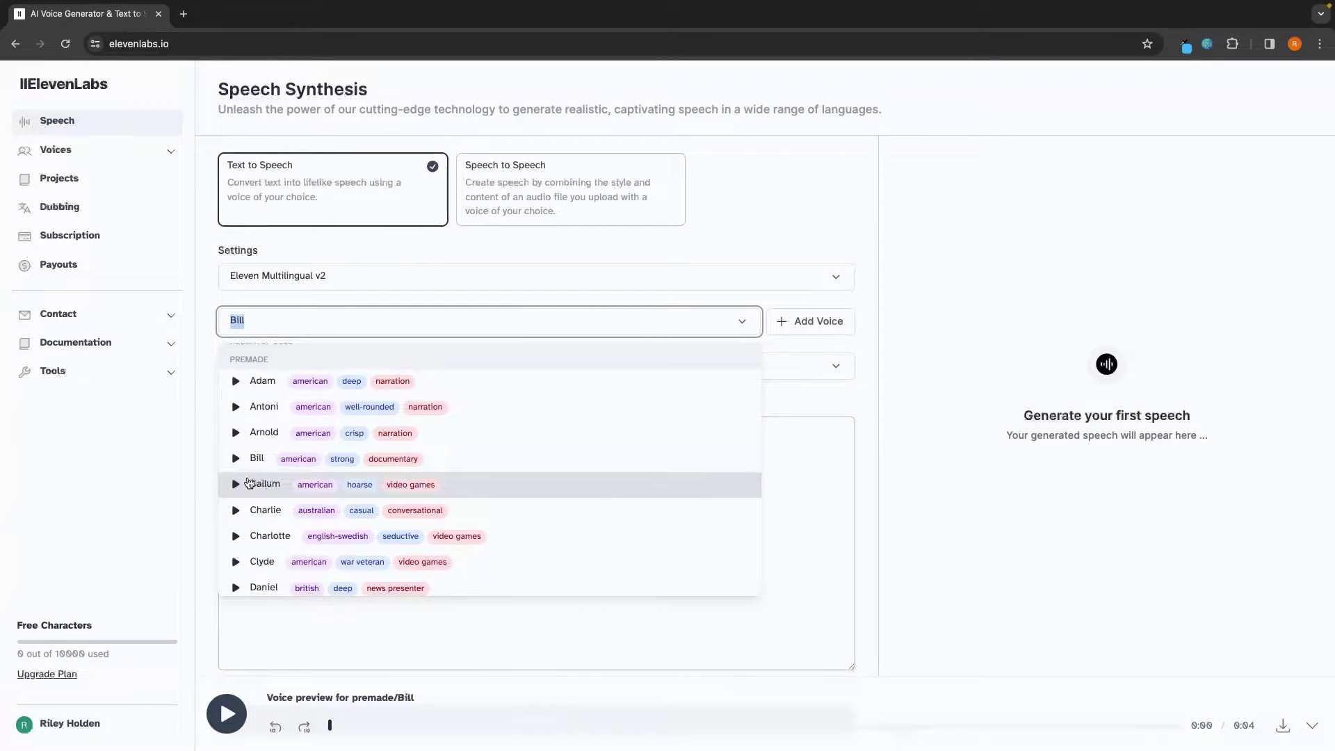
pyautogui.scroll(-1, 424, 492)
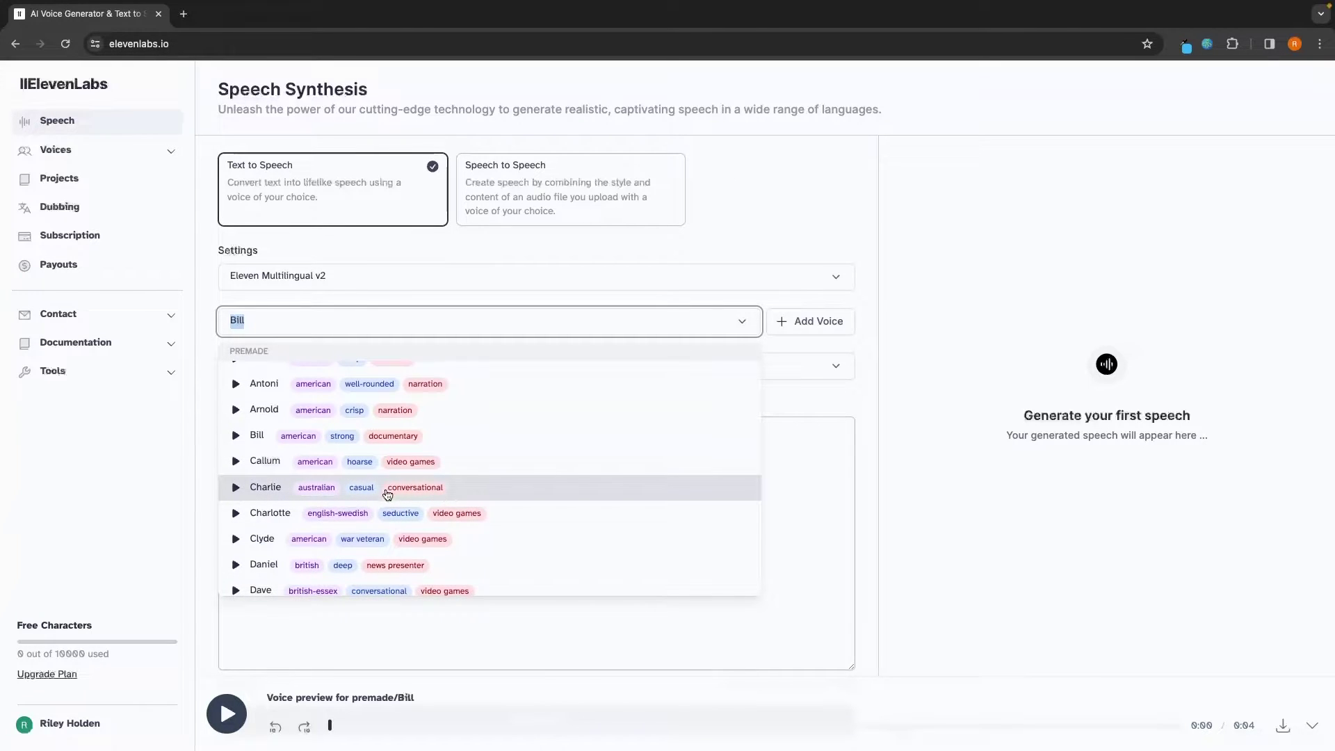
pyautogui.scroll(-2, 407, 490)
pyautogui.scroll(-4, 406, 522)
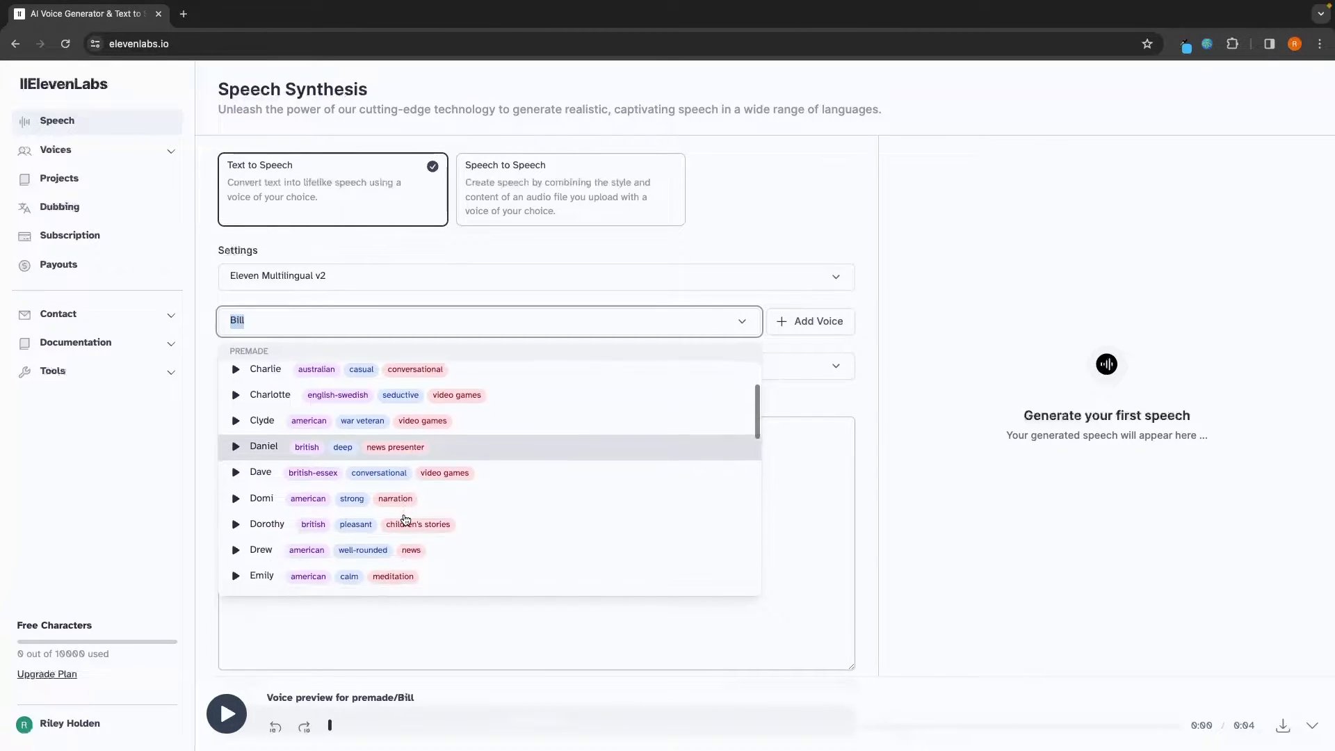
pyautogui.scroll(8, 406, 520)
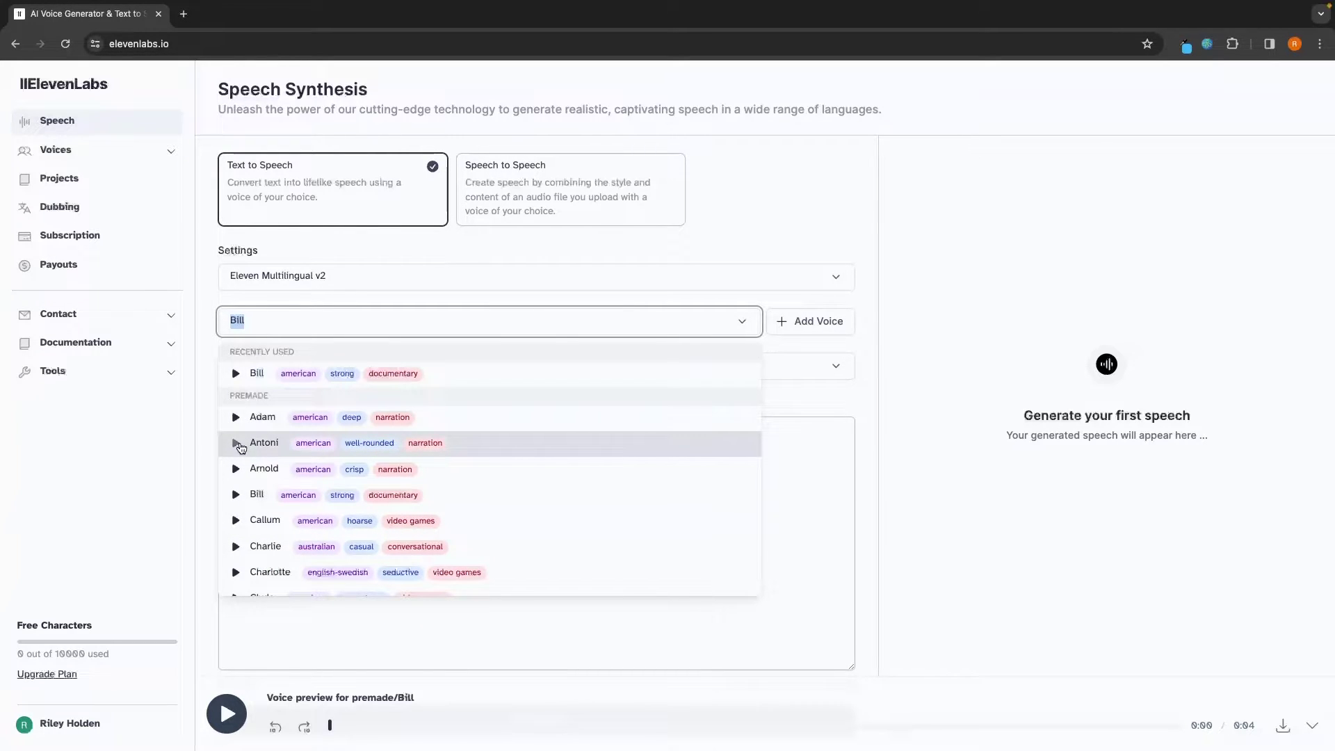
pyautogui.click(237, 418)
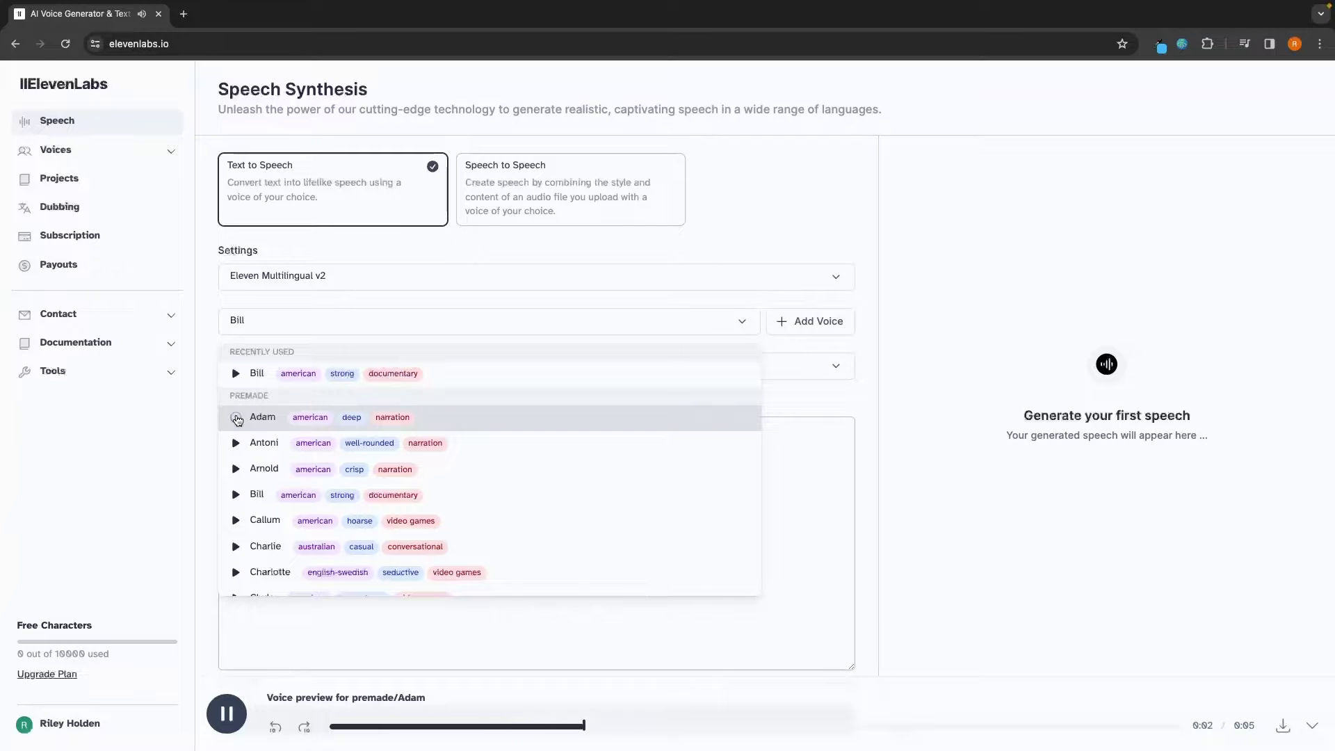
pyautogui.click(237, 447)
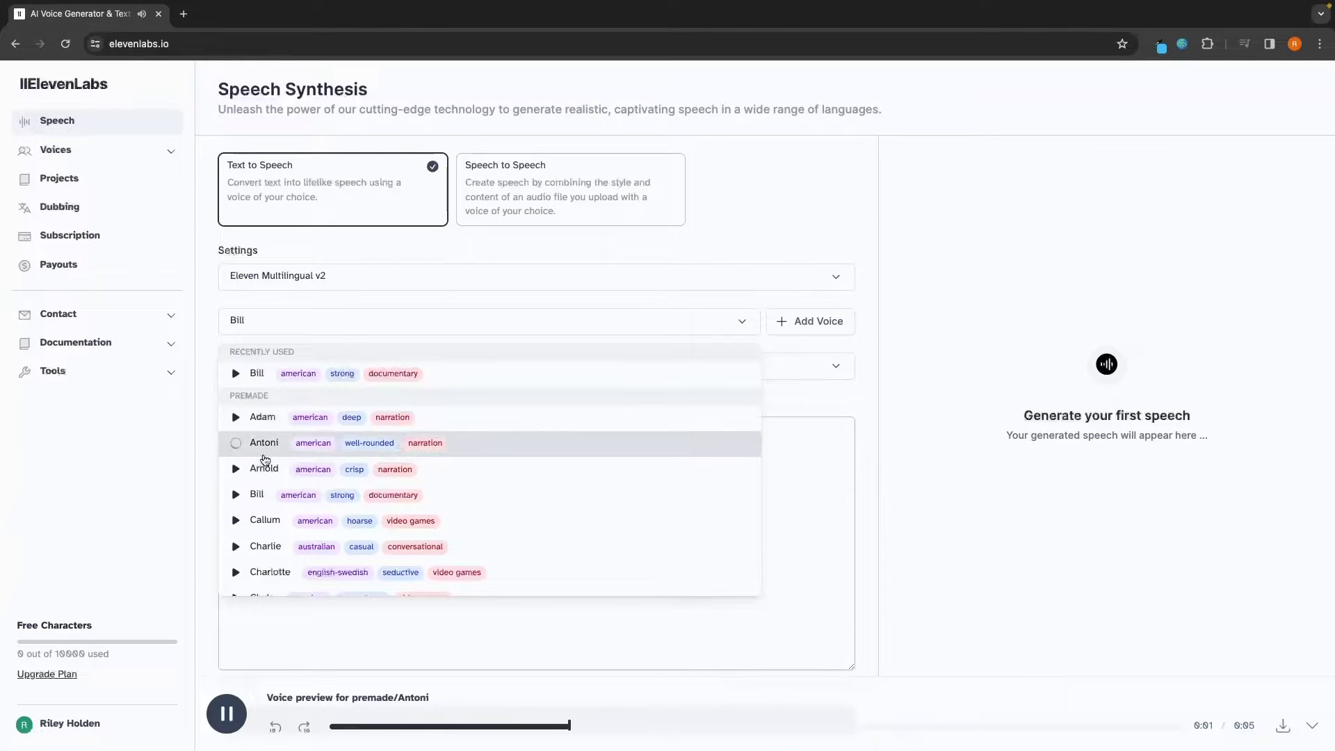
pyautogui.click(235, 478)
pyautogui.scroll(-1, 236, 495)
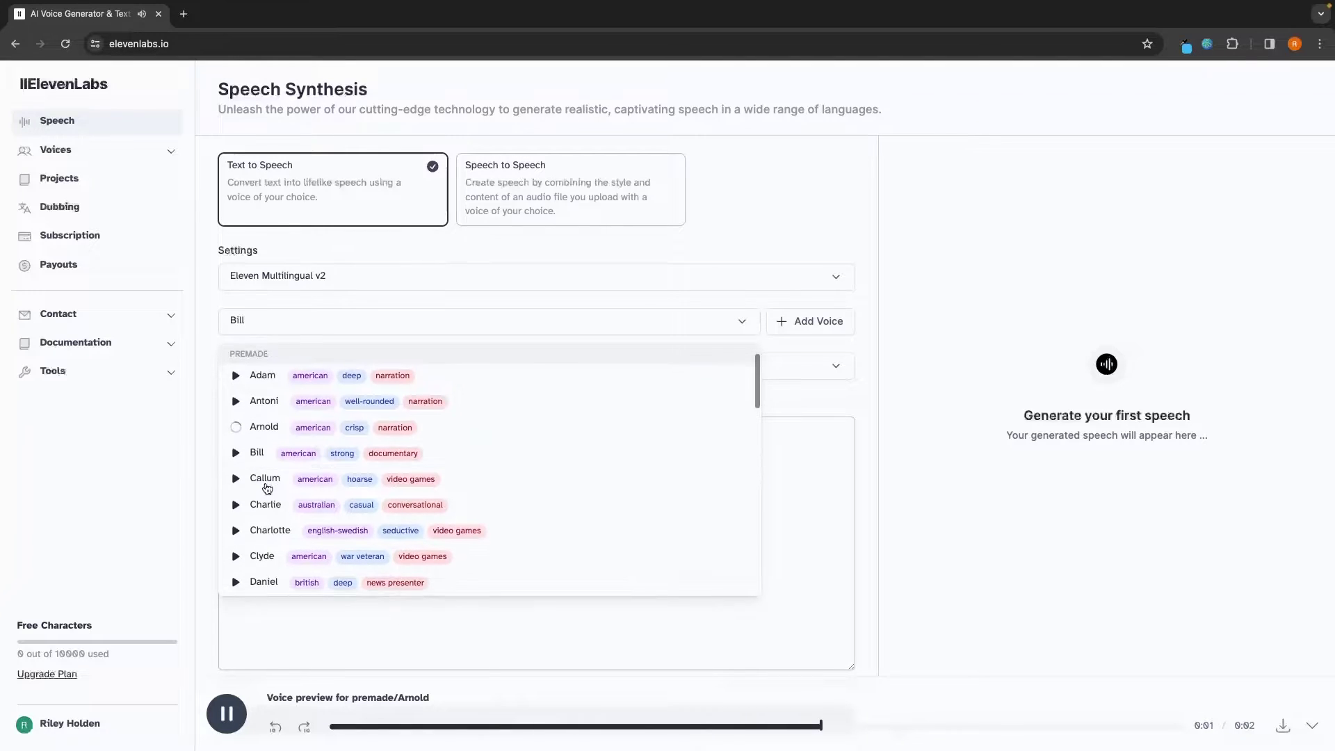
pyautogui.click(237, 505)
pyautogui.scroll(-5, 253, 468)
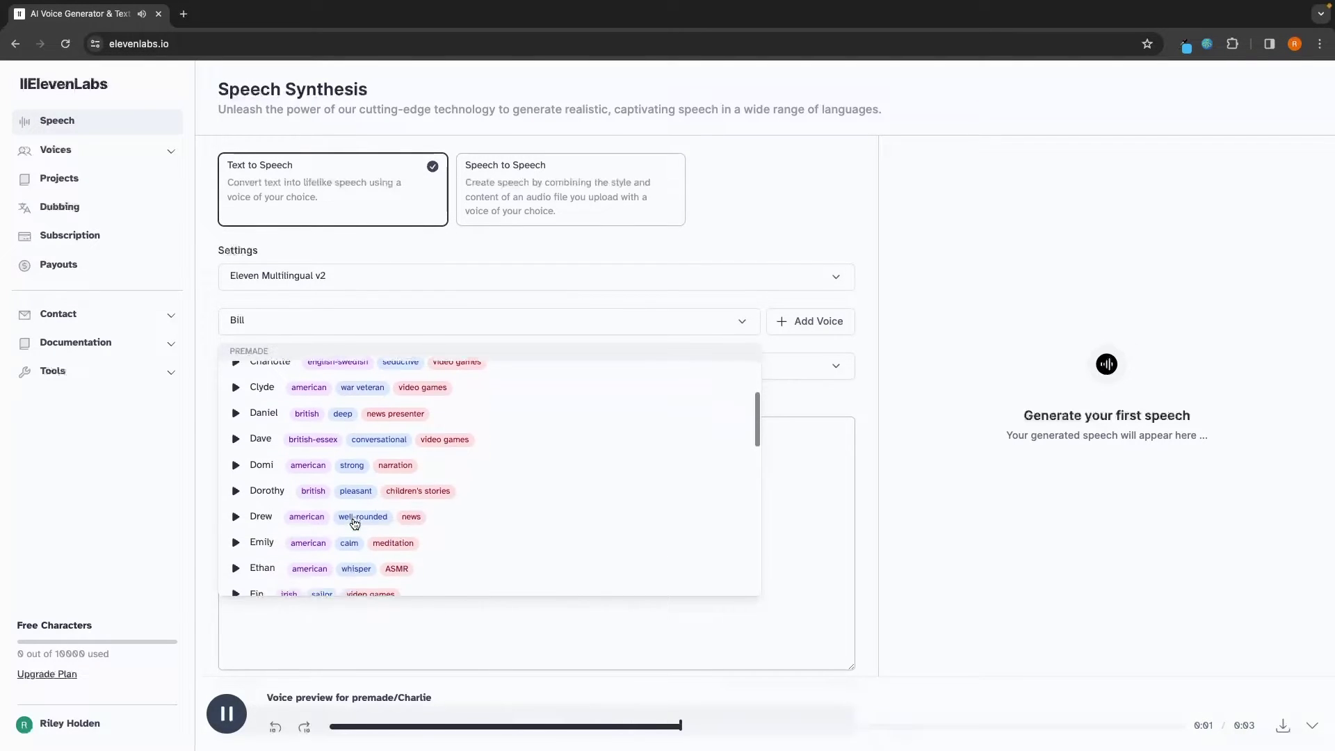
pyautogui.click(236, 459)
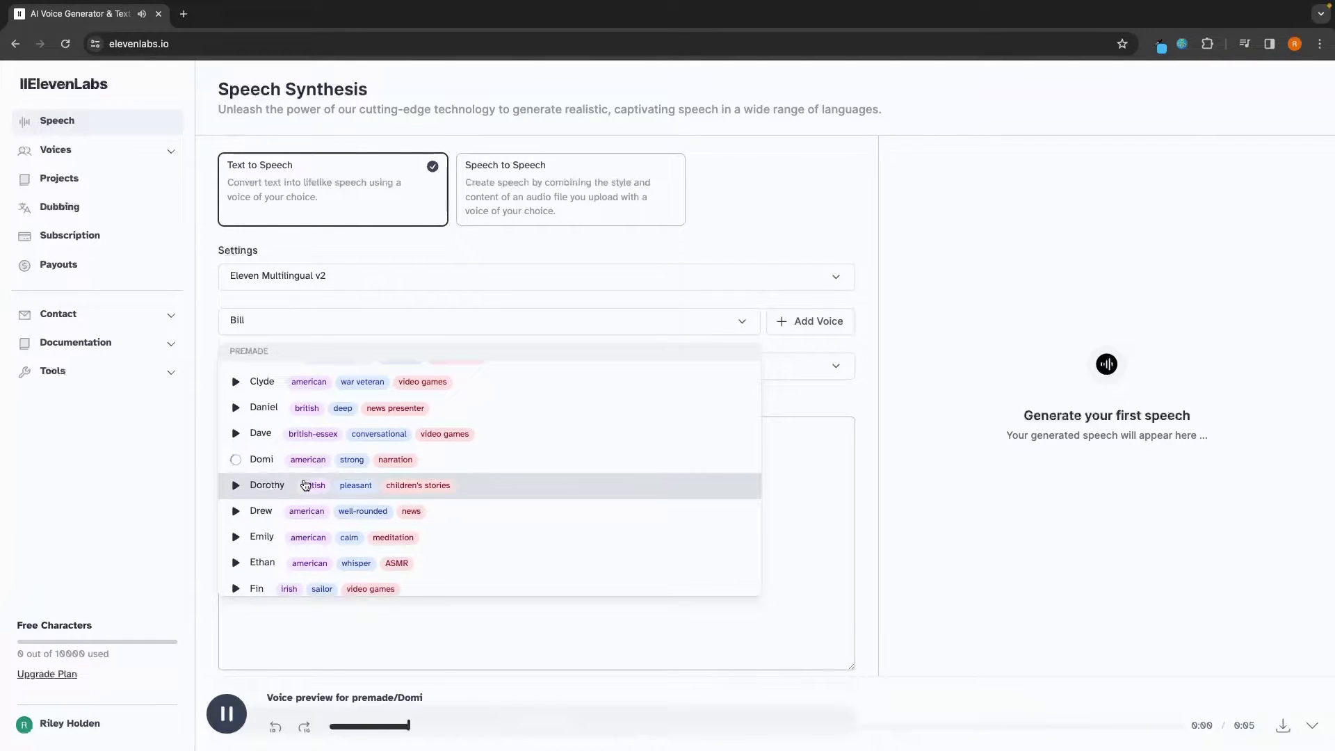
pyautogui.click(235, 485)
pyautogui.scroll(-1, 283, 500)
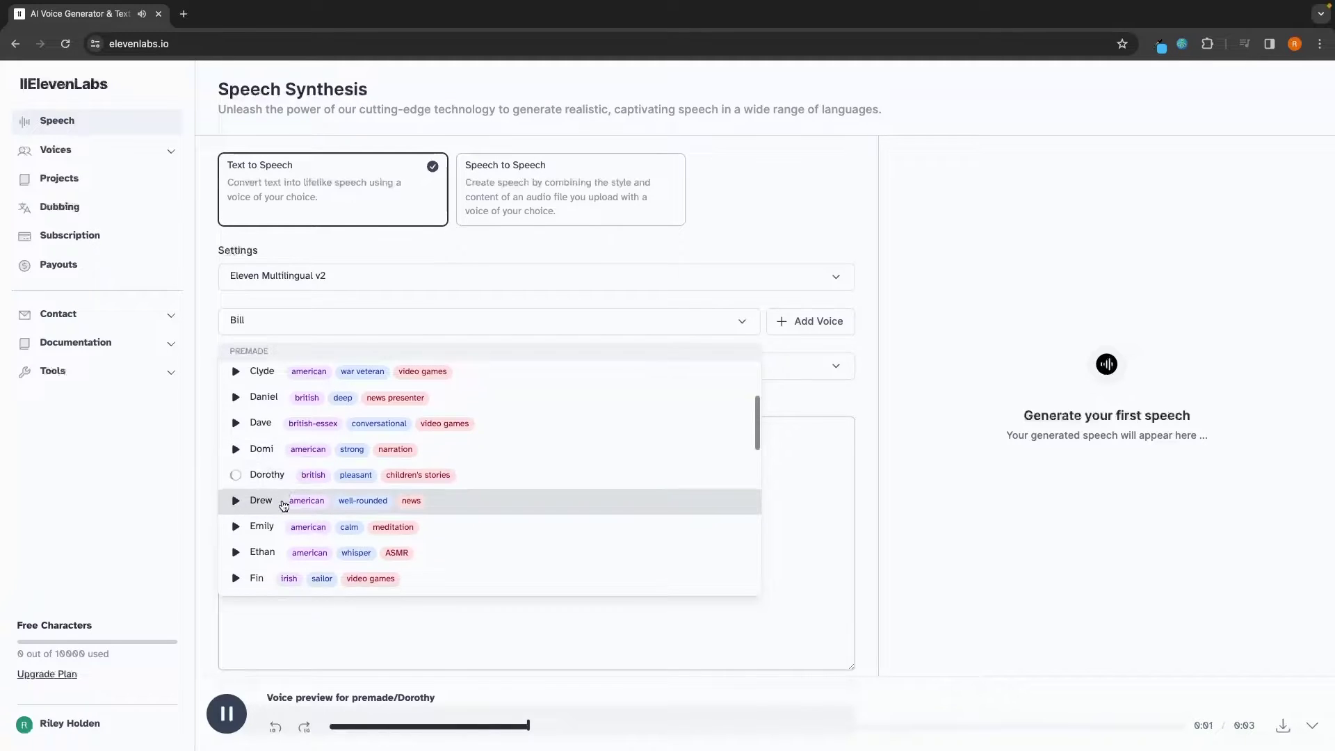
pyautogui.scroll(-1, 284, 505)
pyautogui.click(235, 498)
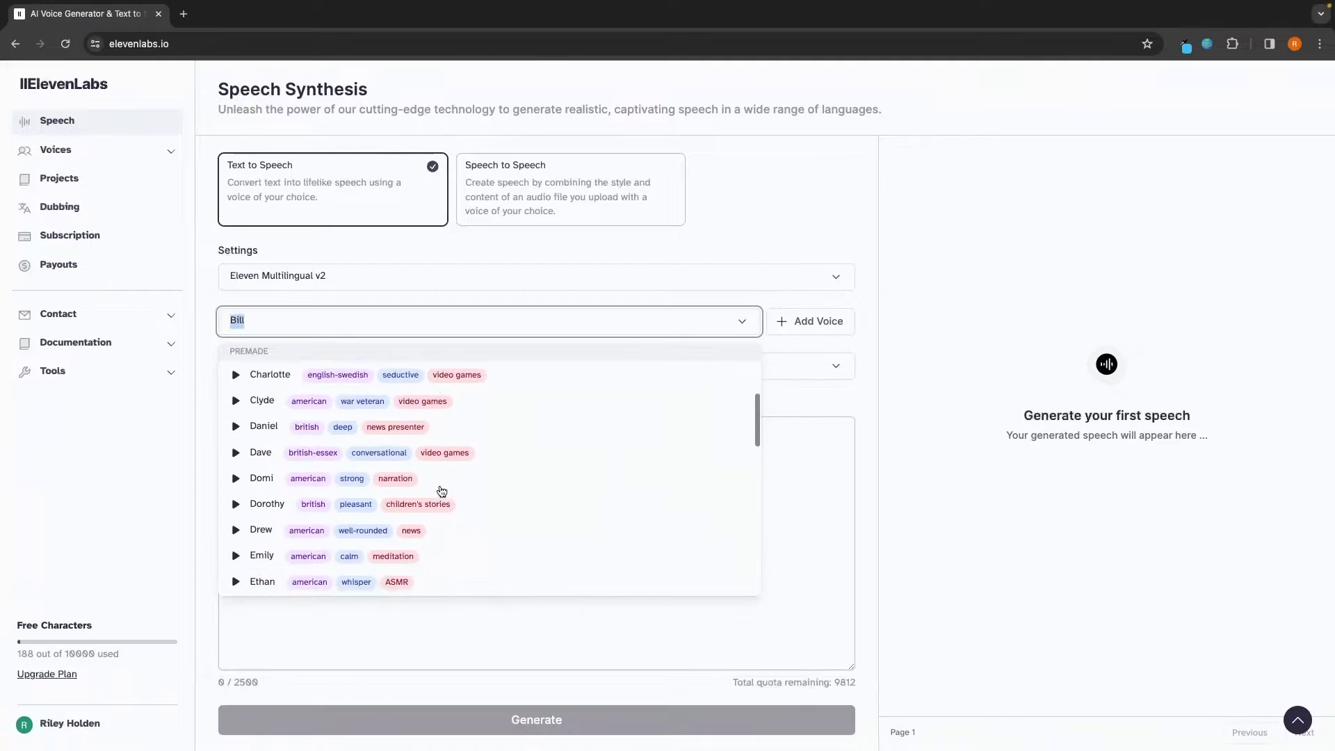
pyautogui.scroll(-5, 438, 492)
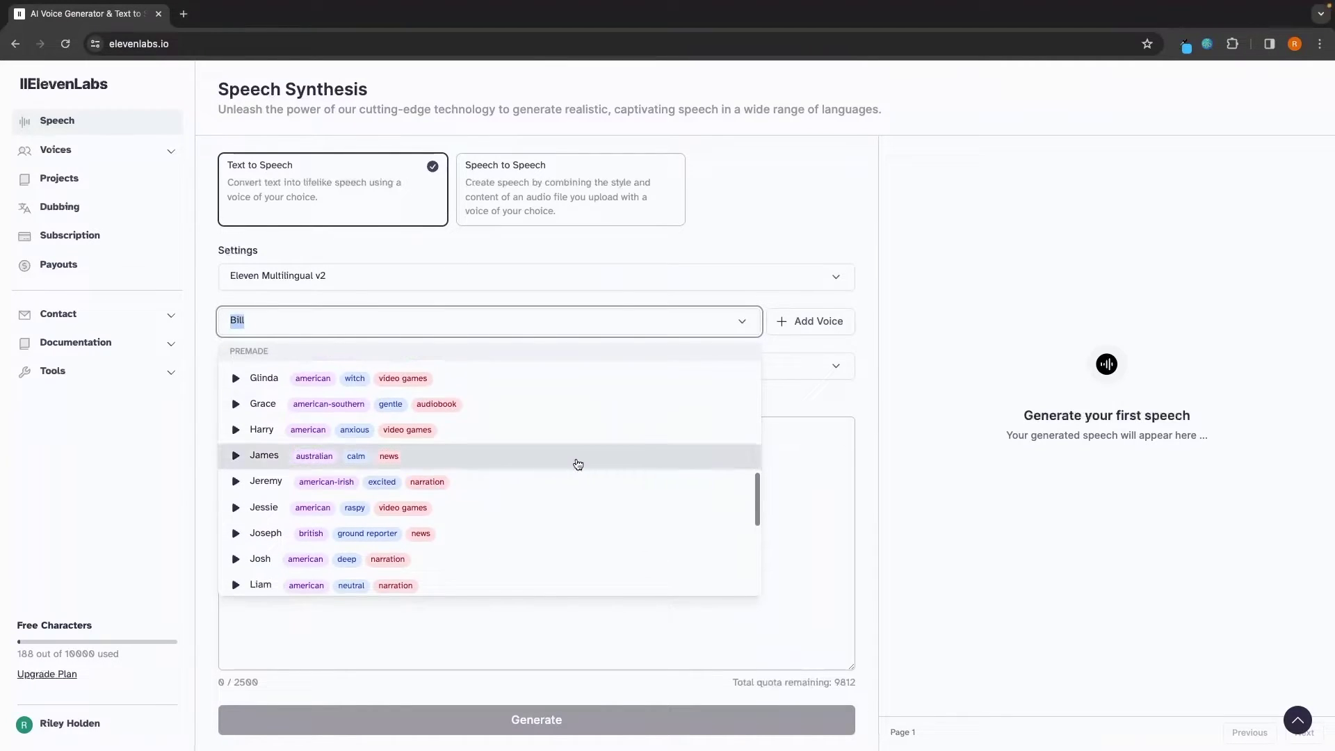
pyautogui.click(982, 398)
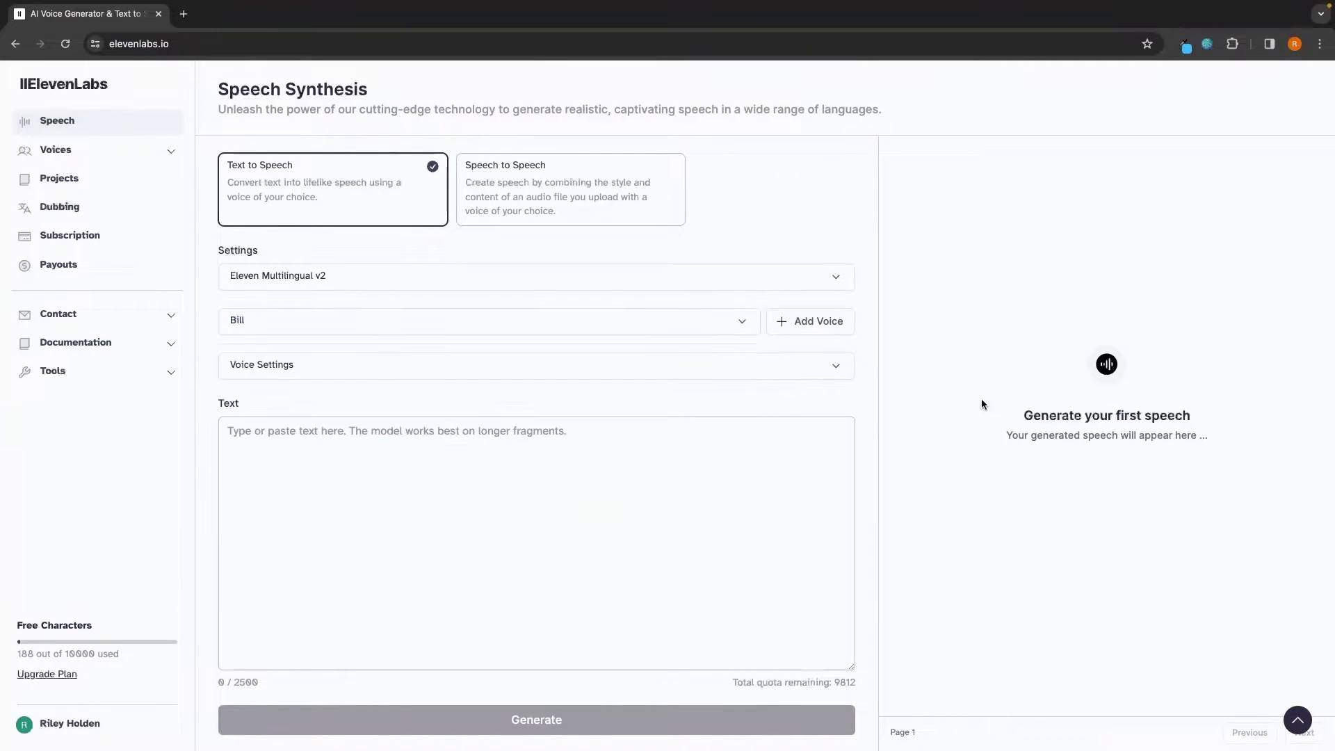
# Start designing a brand-new generative voice in VoiceLab.
pyautogui.click(807, 323)
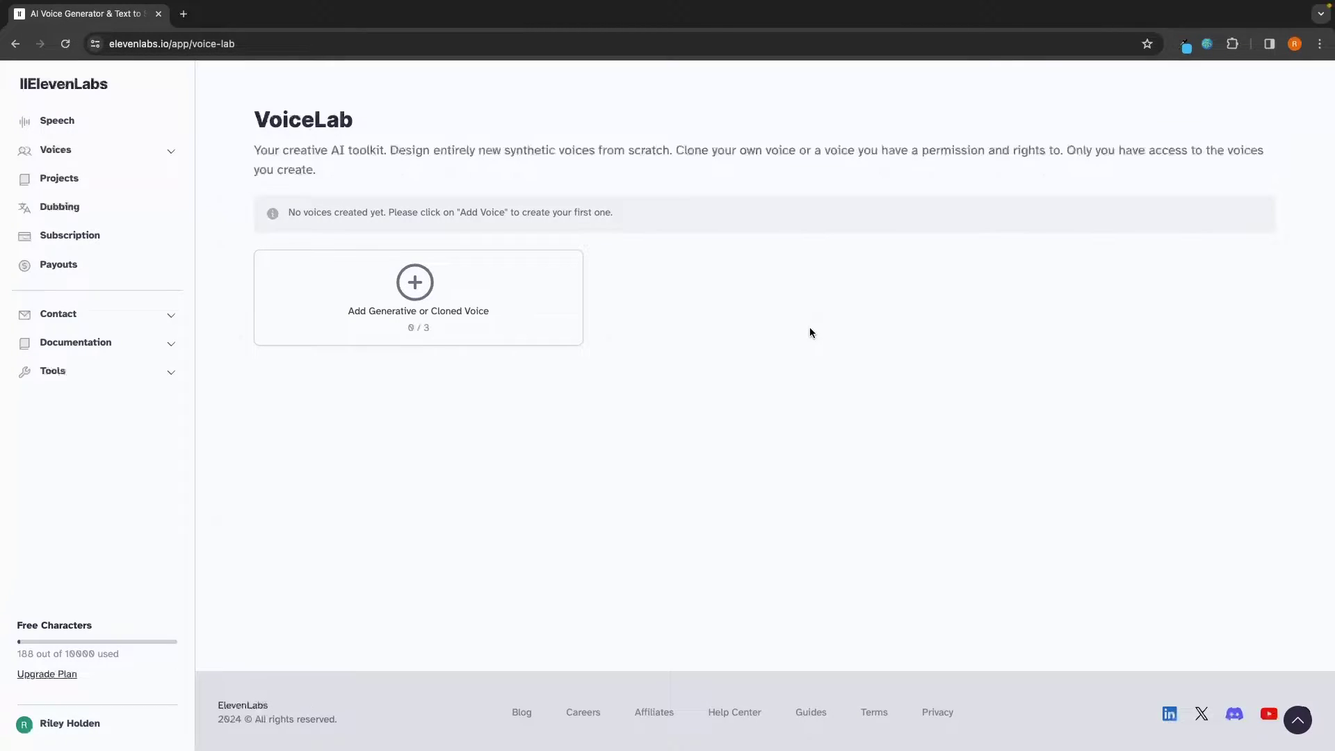
pyautogui.click(510, 306)
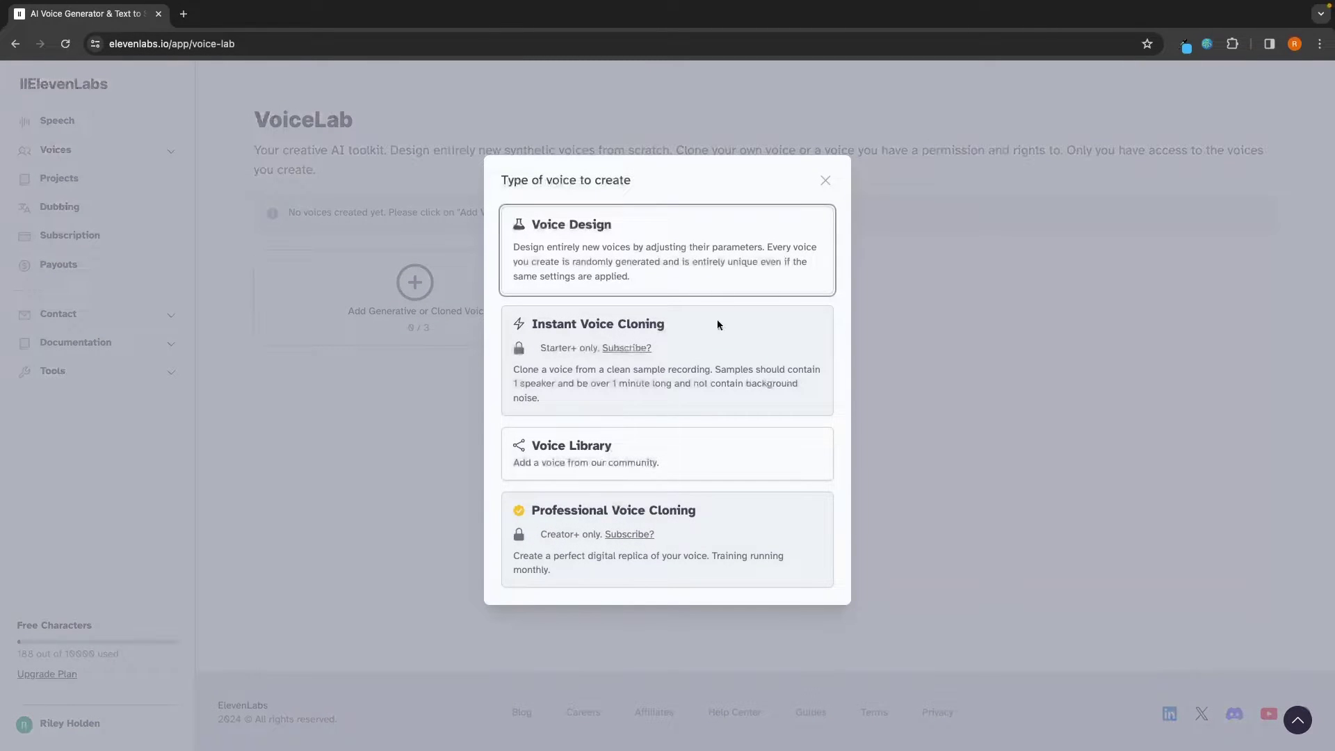
pyautogui.click(581, 236)
# Set gender Female, age Young, accent American, and generate the voice from the sample sentence.
pyautogui.click(556, 179)
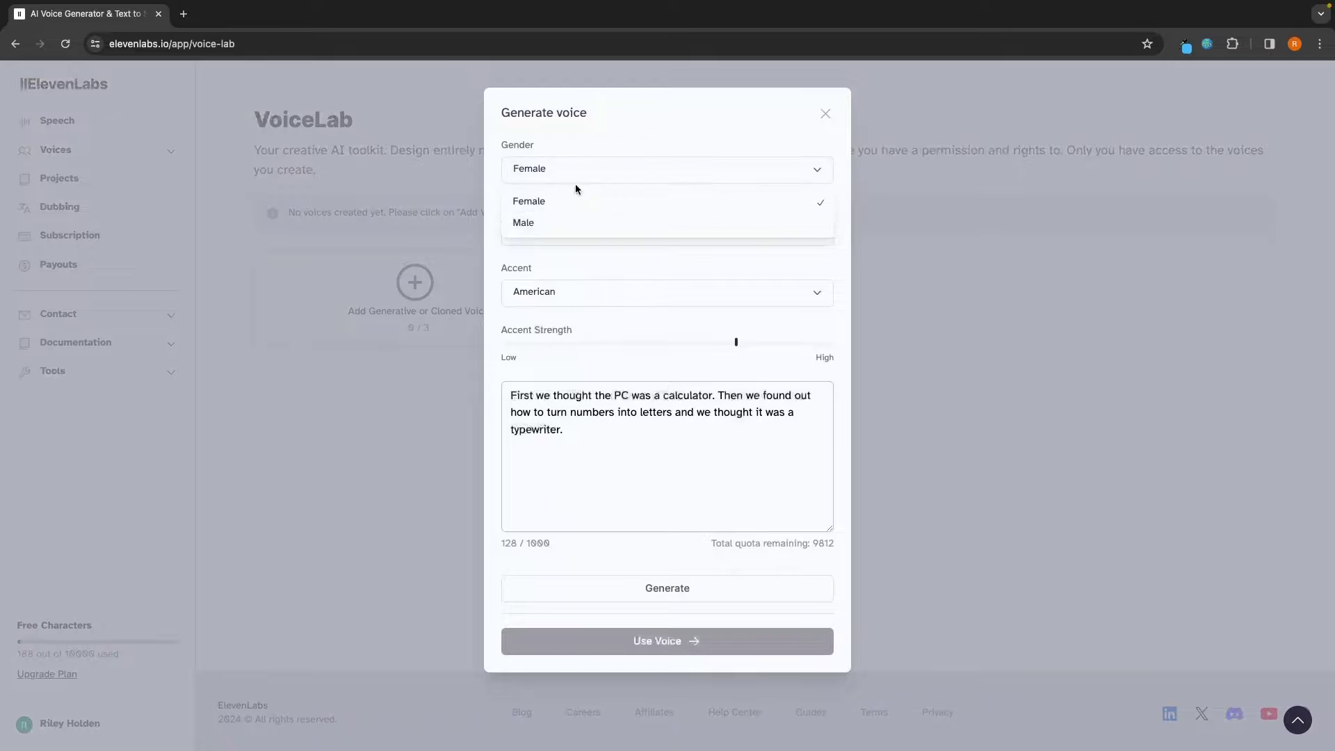
pyautogui.click(648, 123)
pyautogui.click(555, 229)
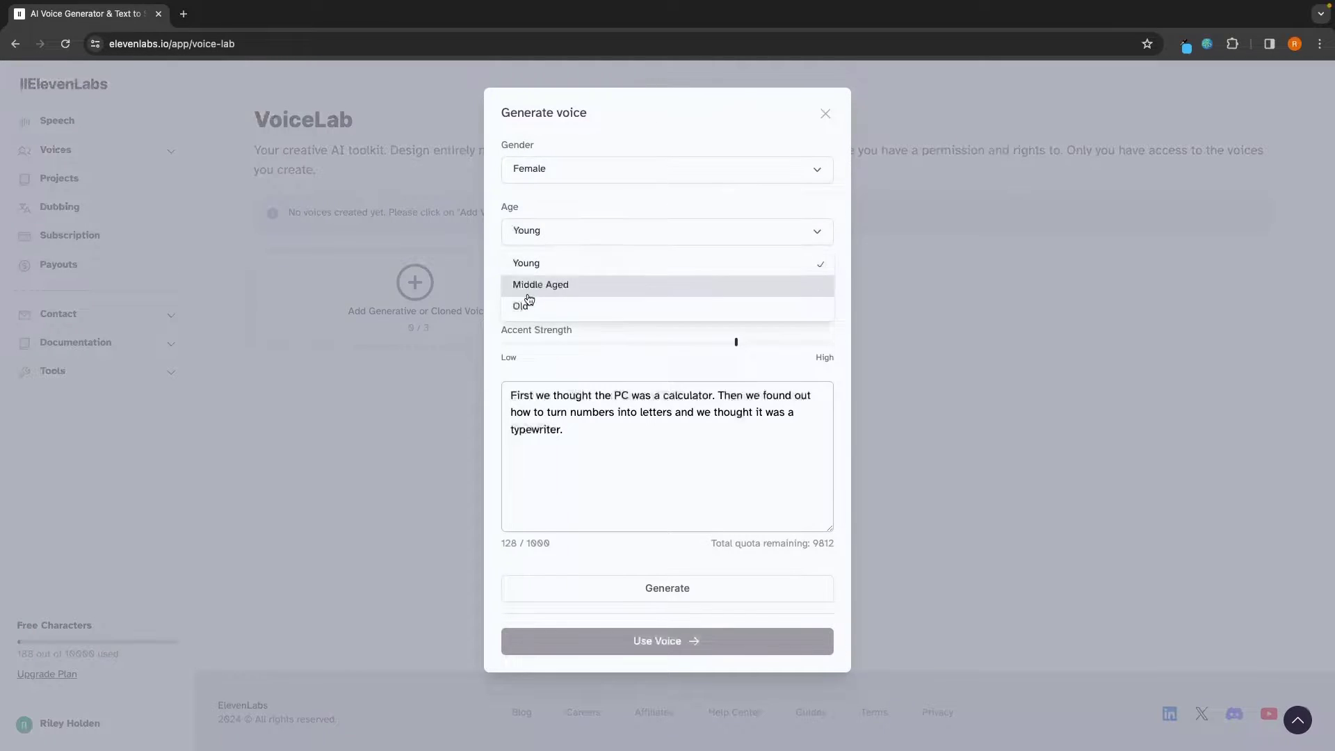
pyautogui.click(575, 230)
pyautogui.click(572, 294)
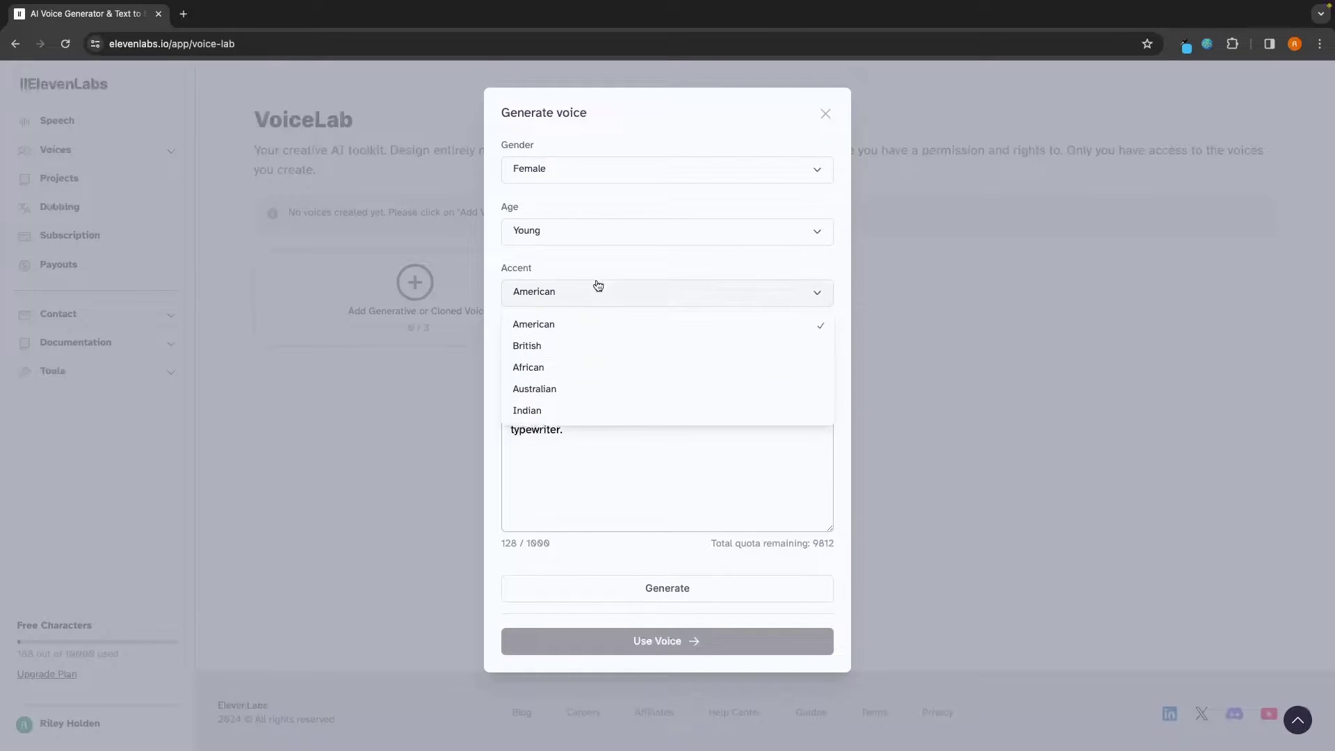
pyautogui.click(559, 272)
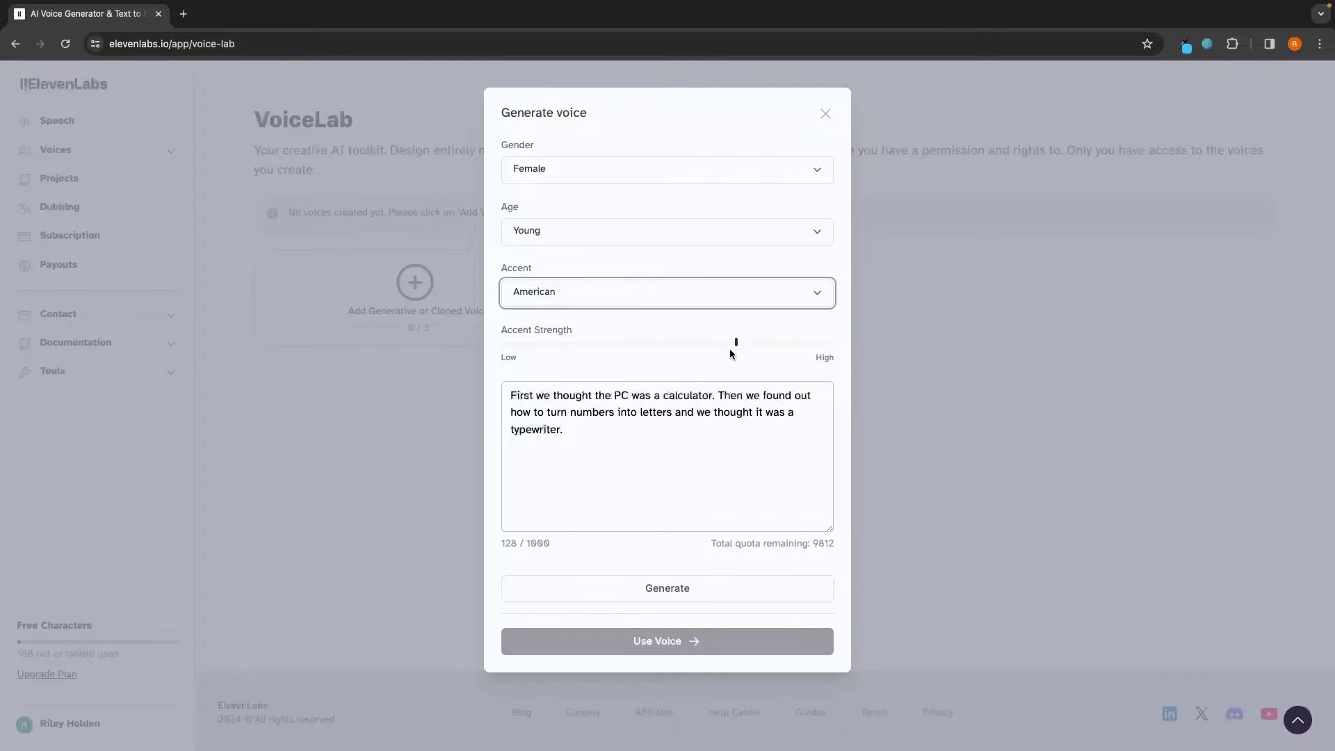
pyautogui.click(584, 423)
pyautogui.hotkey('ctrl', 'a')
pyautogui.click(588, 424)
pyautogui.click(587, 583)
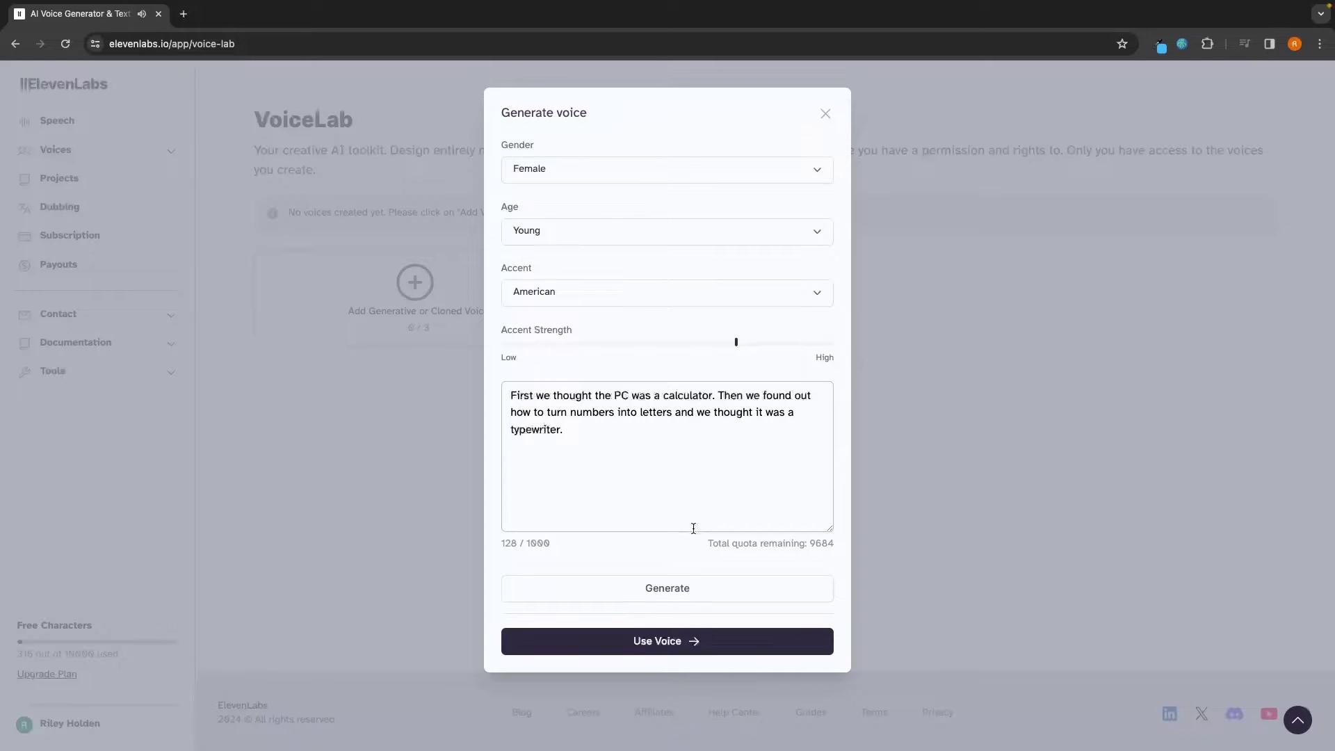
# Name the generated voice 'Sally' and create it.
pyautogui.click(696, 641)
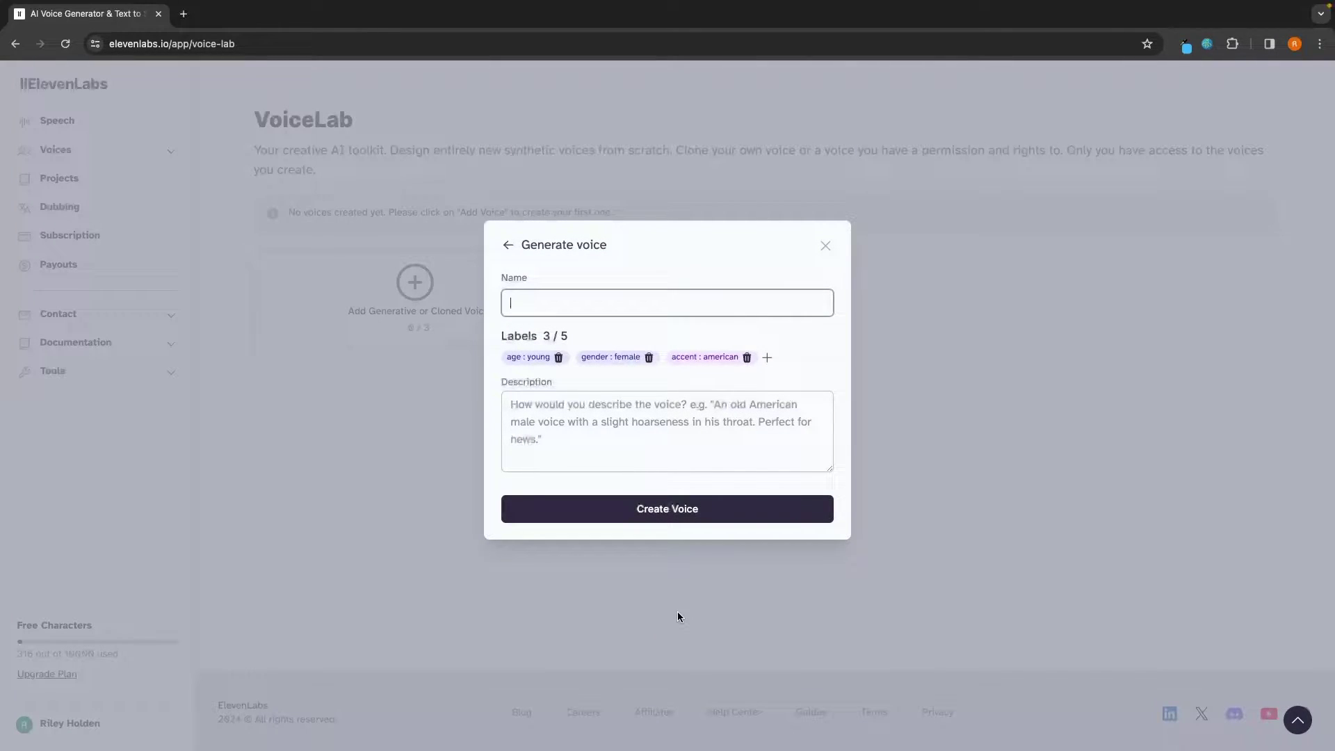
pyautogui.write('Sally')
pyautogui.click(656, 431)
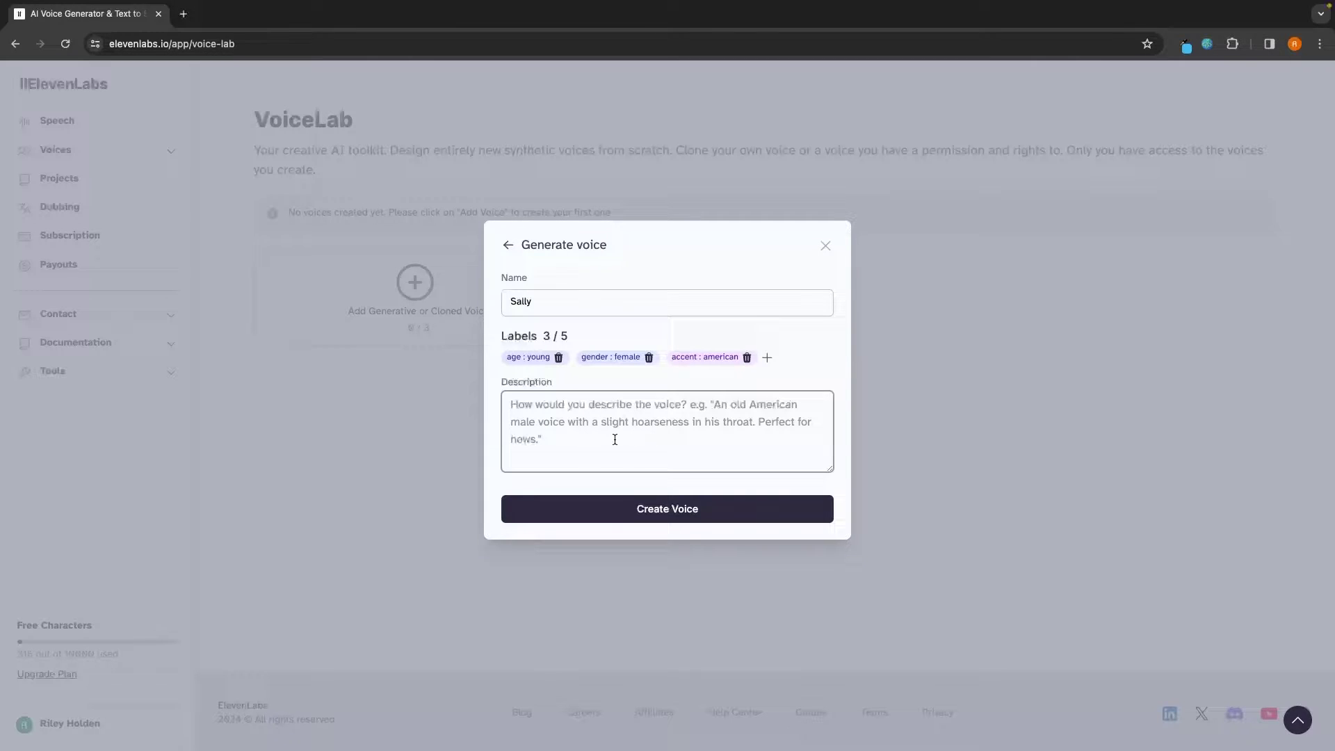
pyautogui.click(685, 508)
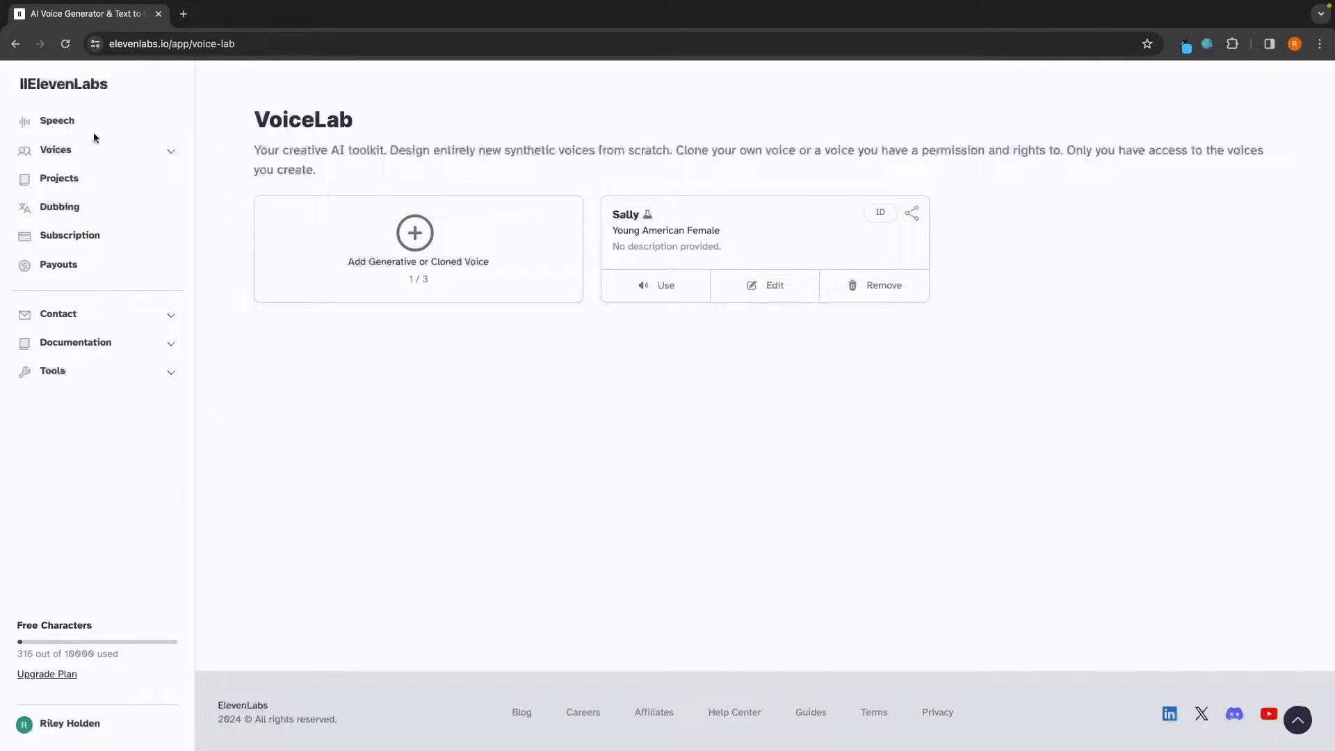
# Select Sally as the speaking voice in Speech Synthesis, then go back to VoiceLab.
pyautogui.click(66, 129)
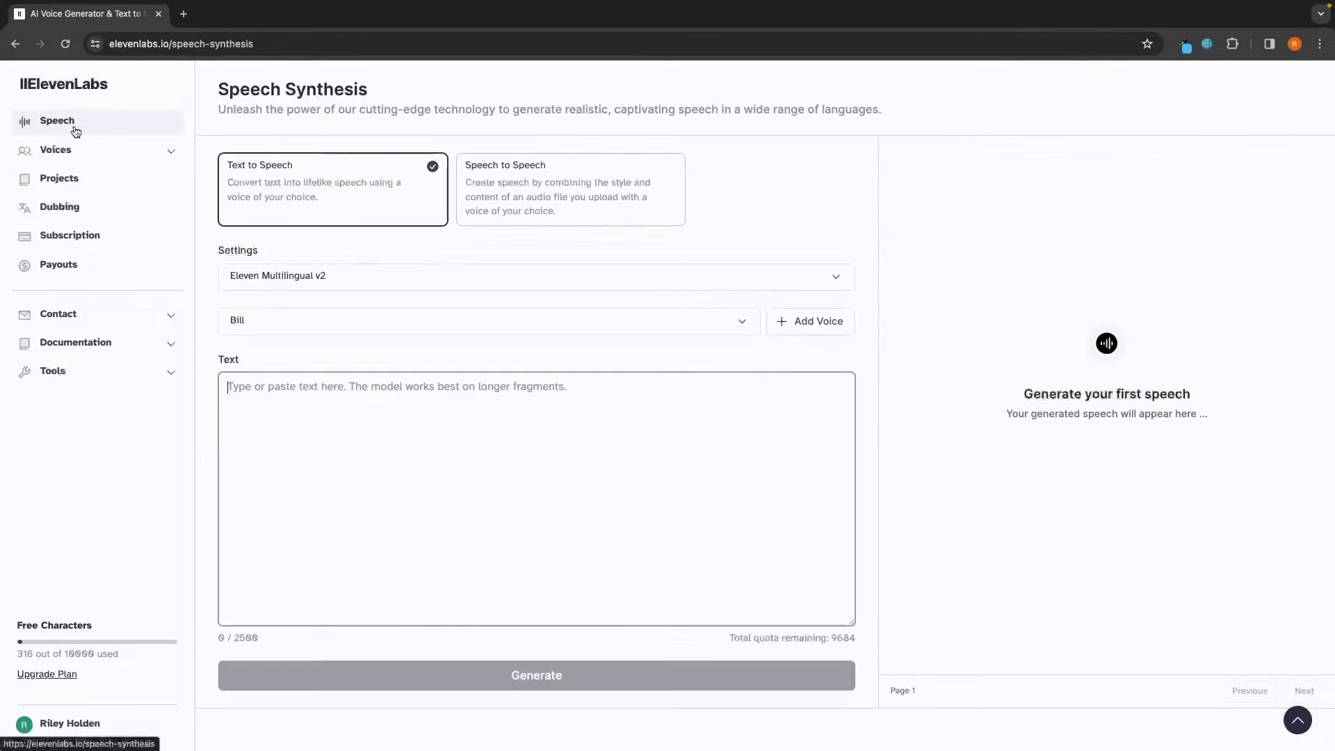
pyautogui.click(295, 319)
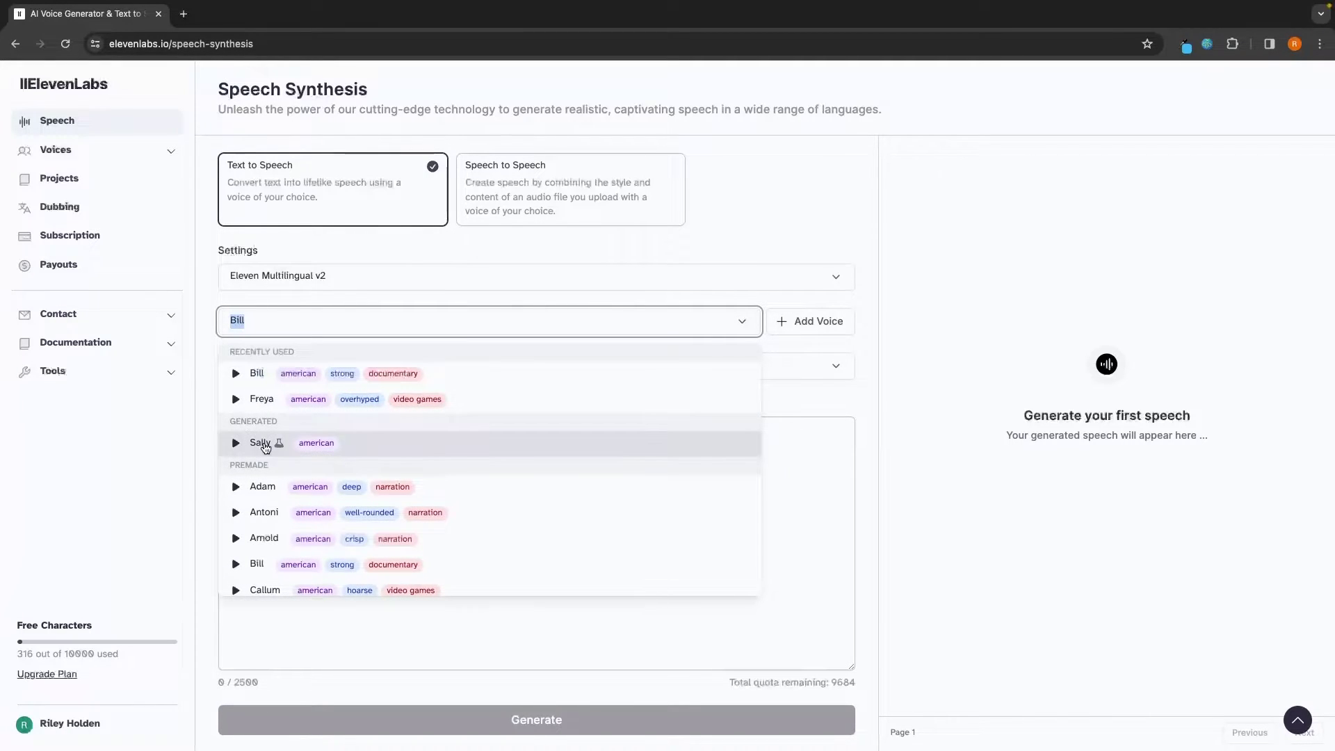
pyautogui.click(261, 442)
pyautogui.click(373, 342)
pyautogui.click(820, 321)
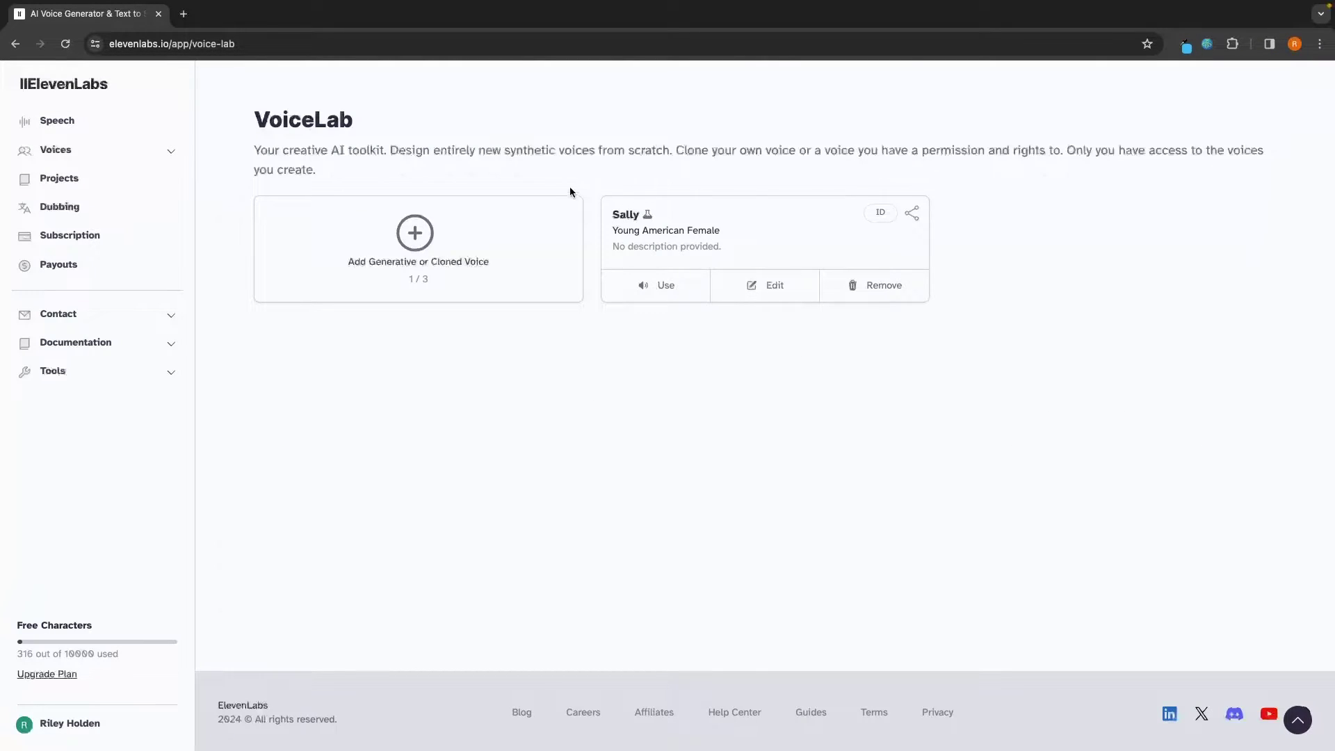
# Open the community Voice Library with the search cleared to show all voices.
pyautogui.click(407, 255)
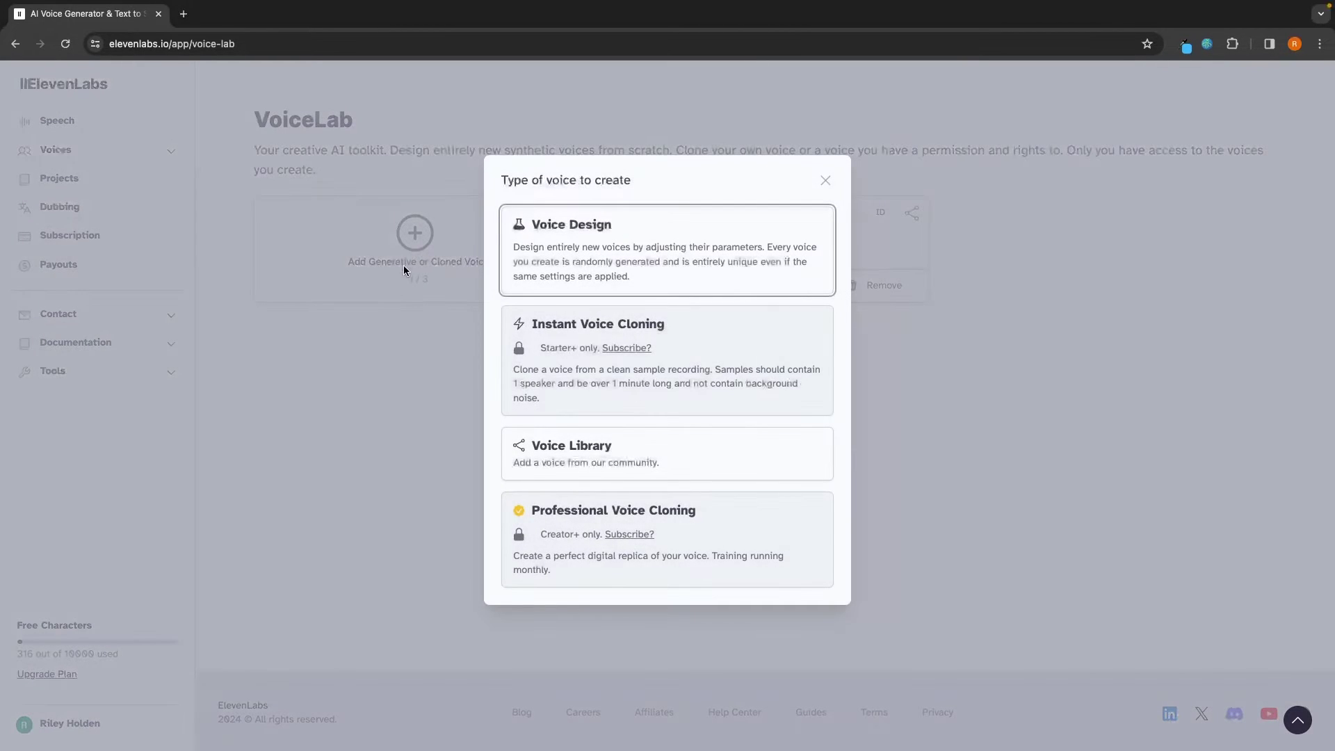
pyautogui.click(595, 462)
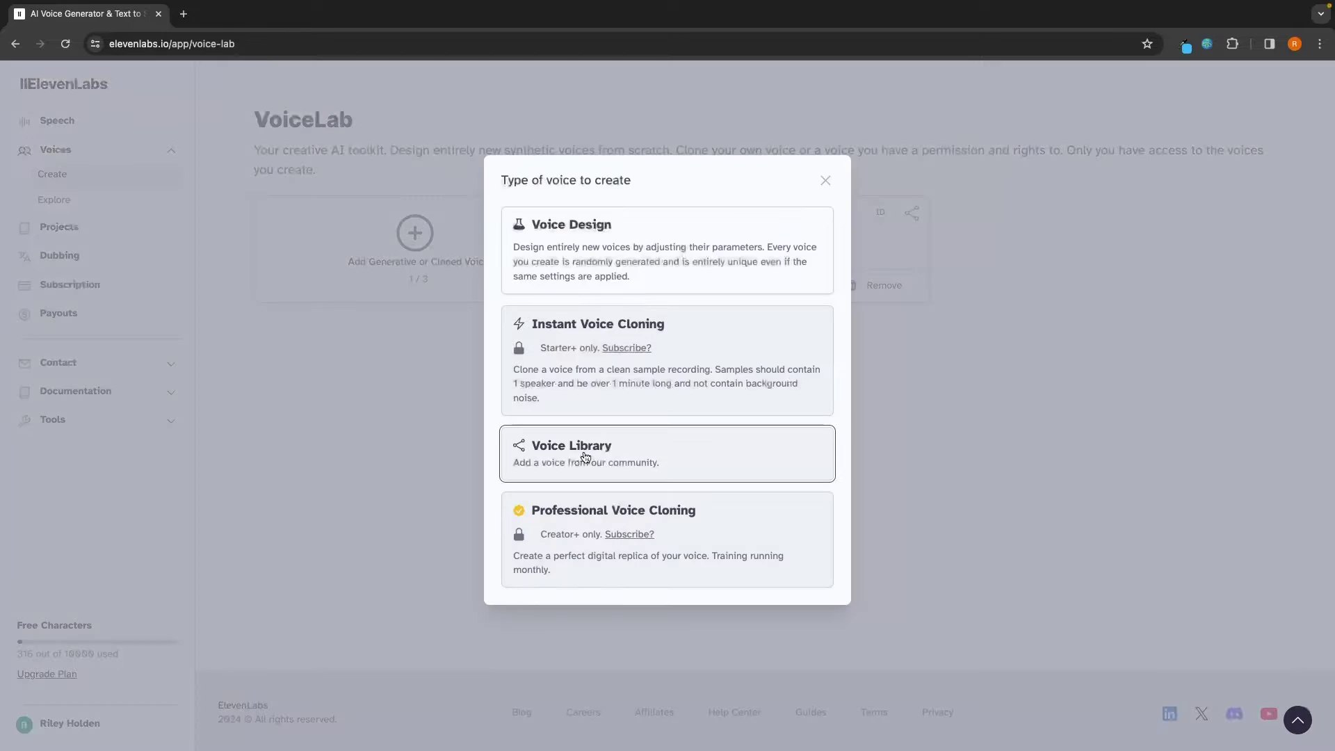
pyautogui.click(584, 455)
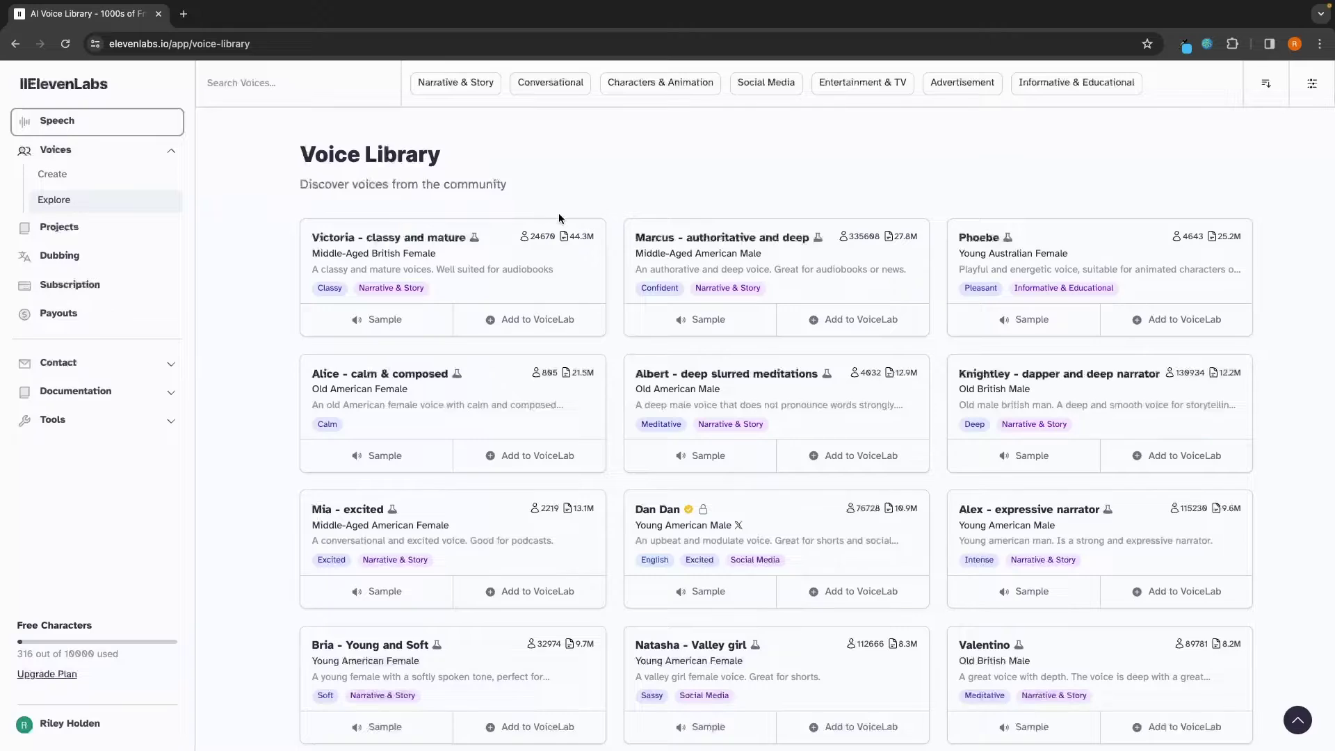
# Look over Victoria's and Marcus's voice details and play Victoria's sample.
pyautogui.doubleClick(317, 237)
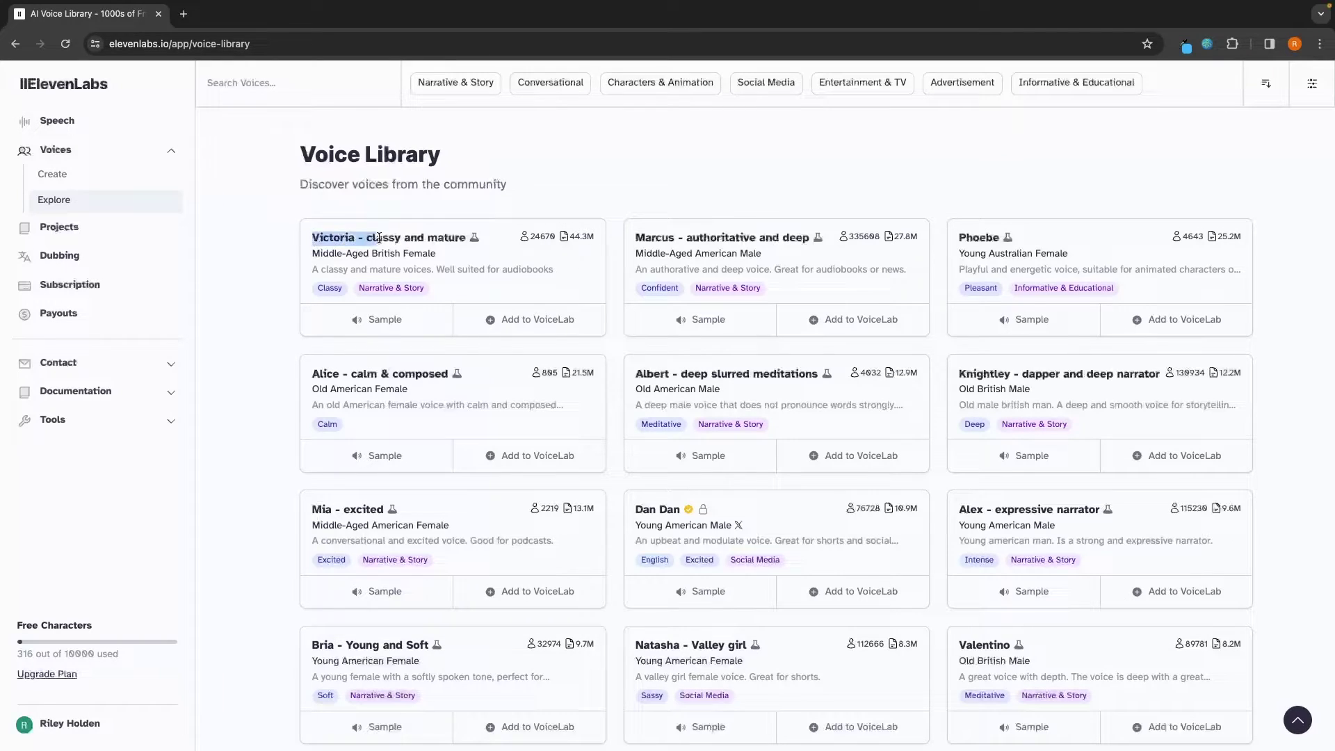
pyautogui.click(312, 249)
pyautogui.moveTo(313, 249); pyautogui.dragTo(457, 253)
pyautogui.click(457, 253)
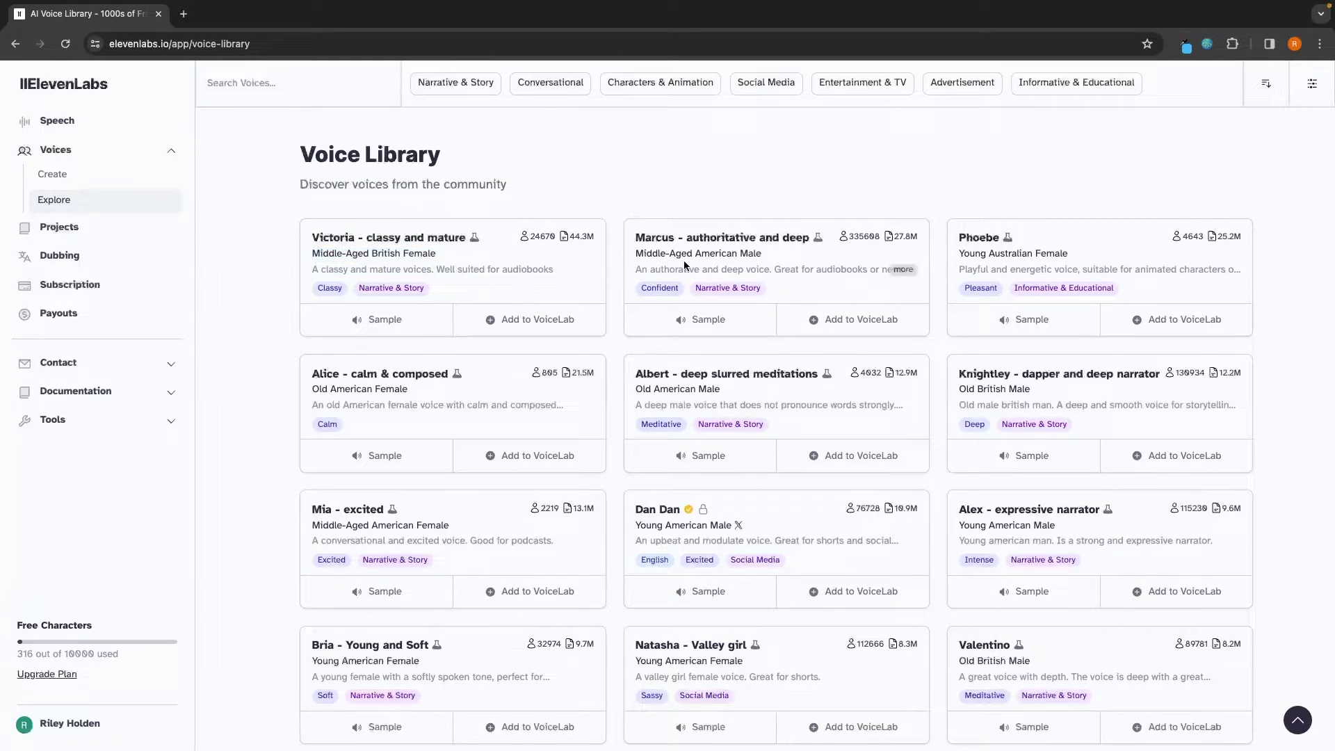
pyautogui.doubleClick(635, 238)
pyautogui.click(632, 255)
pyautogui.moveTo(632, 255); pyautogui.dragTo(780, 261)
pyautogui.click(781, 261)
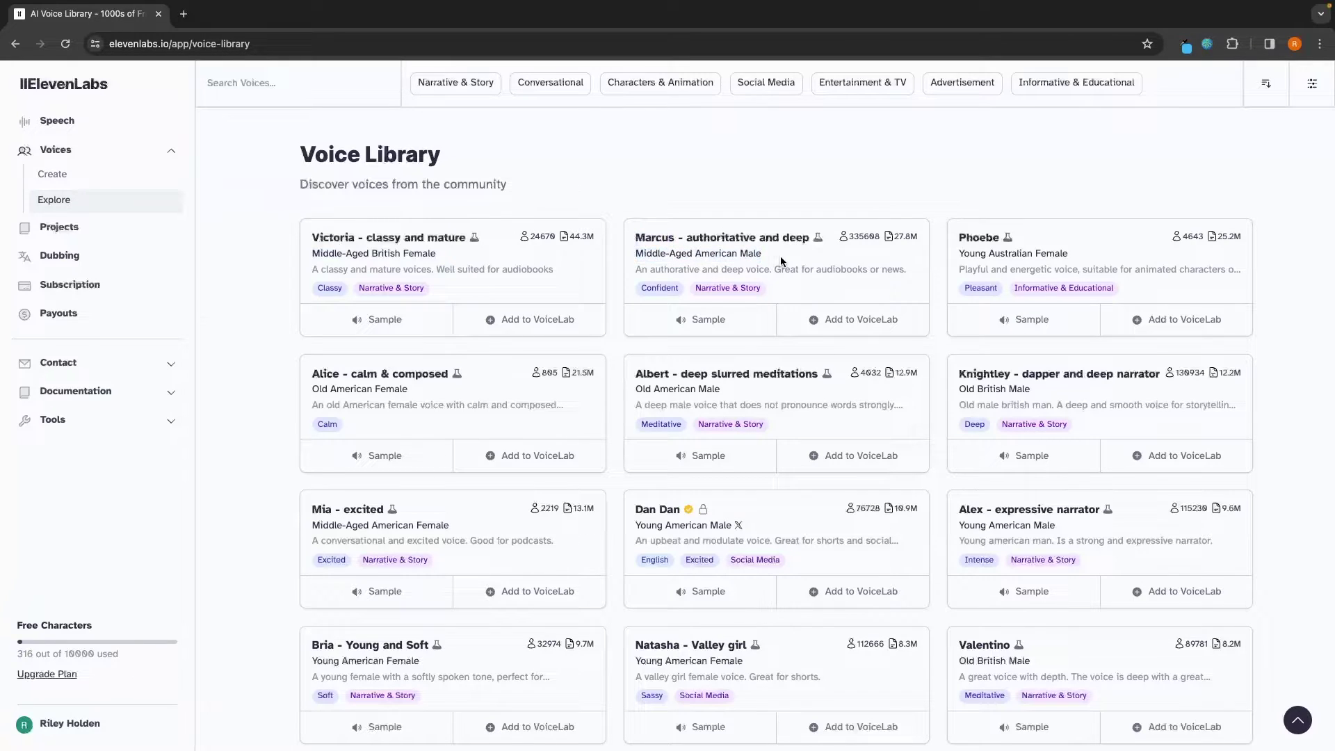
pyautogui.click(389, 325)
# Add 'Alice - calm & composed' to the Voice Lab and confirm.
pyautogui.click(539, 463)
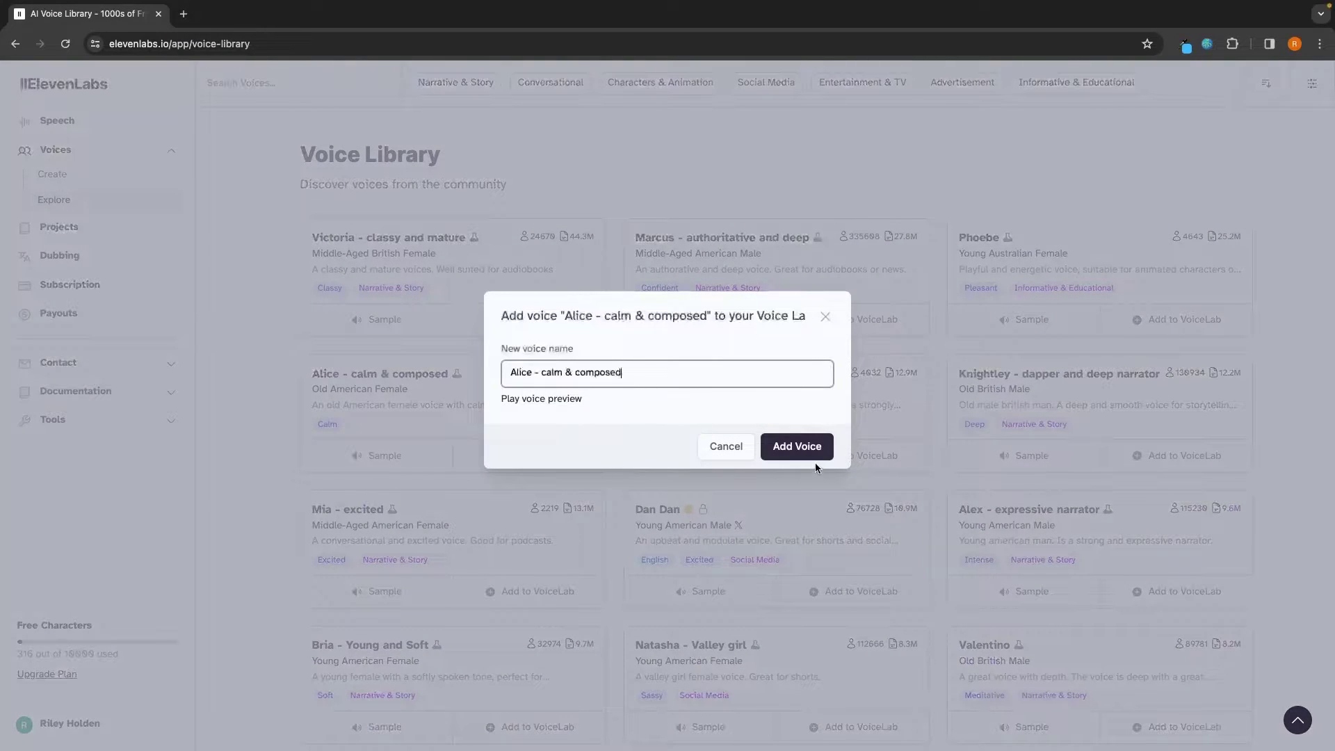
pyautogui.click(805, 435)
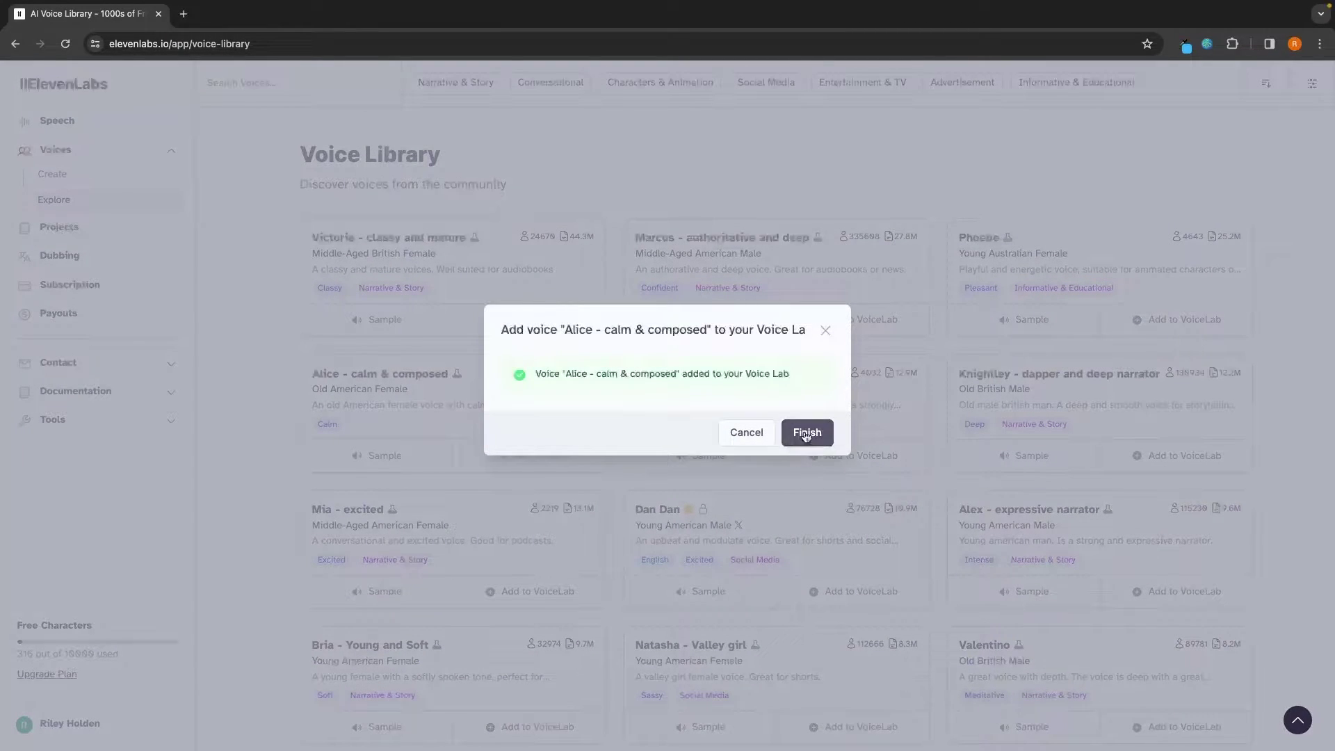
pyautogui.click(805, 436)
# Back in Speech Synthesis, pick Bill from the voice list and expand Voice Settings.
pyautogui.click(87, 124)
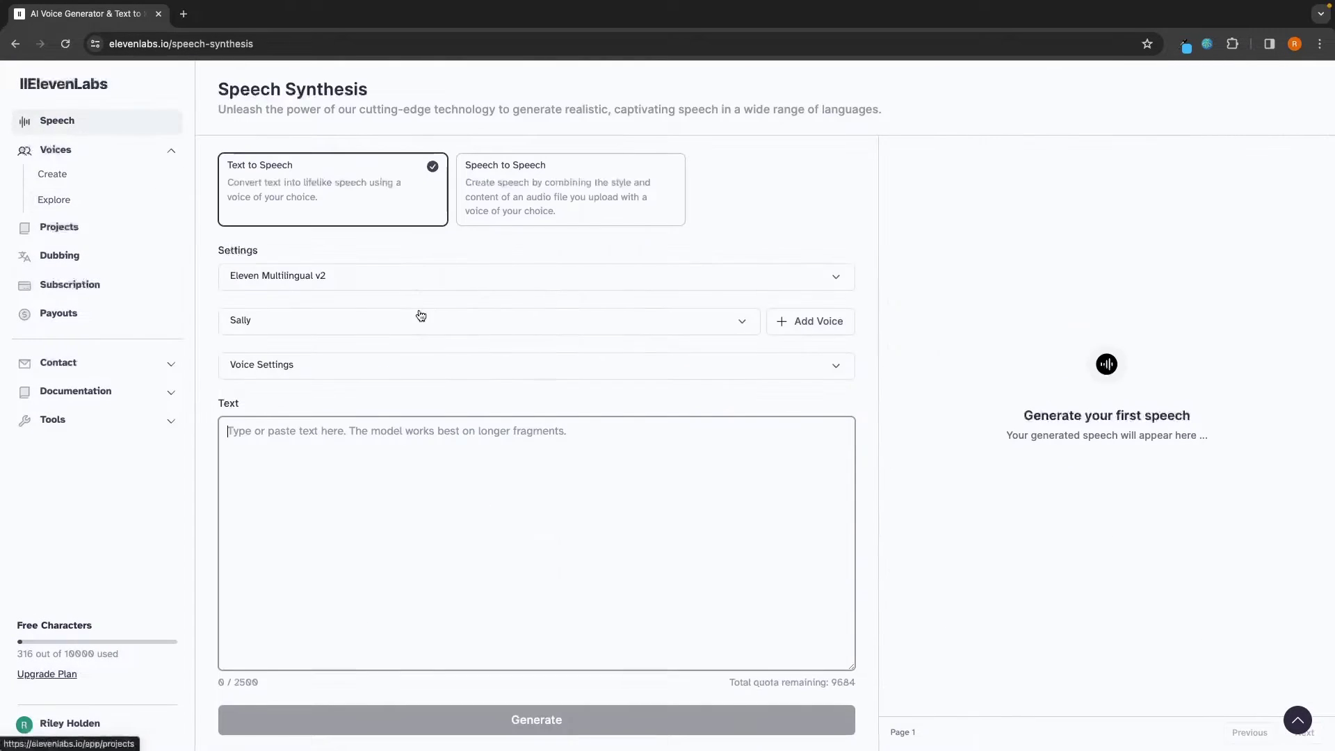
pyautogui.click(476, 323)
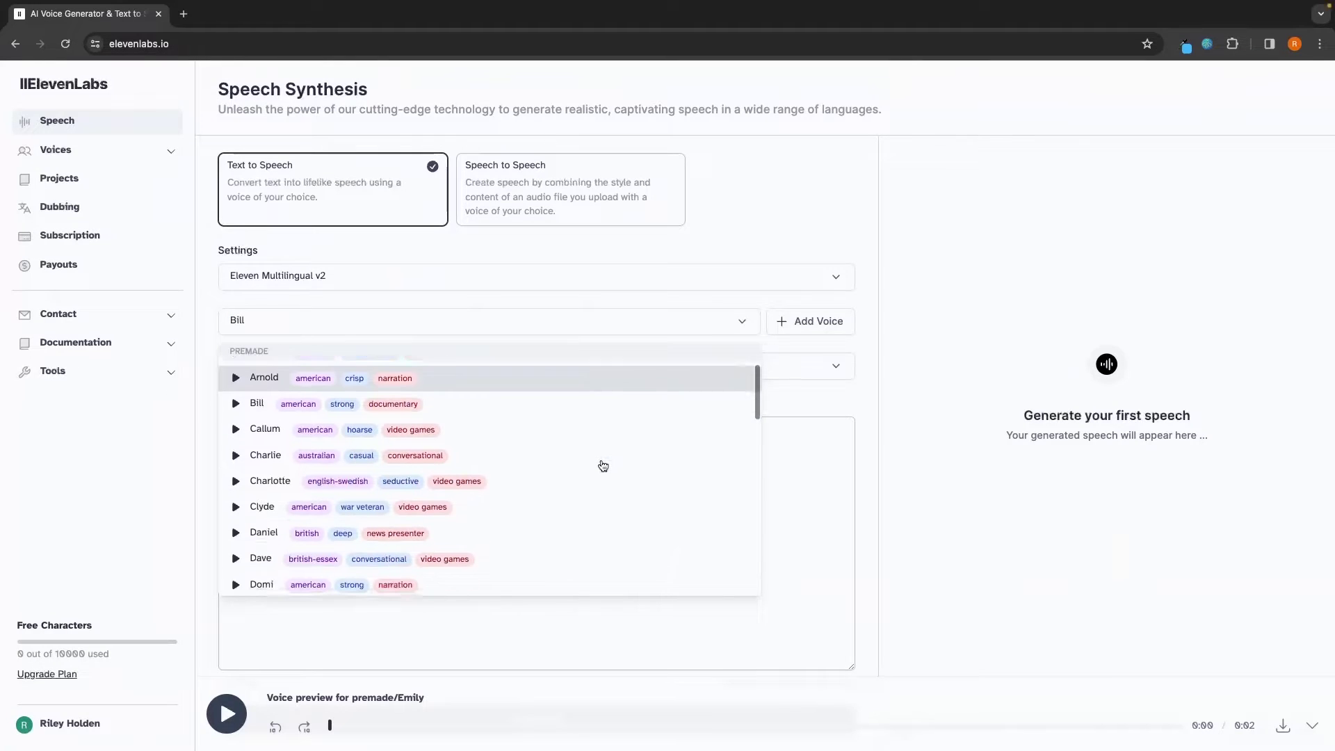
pyautogui.scroll(-3, 603, 466)
pyautogui.scroll(-5, 603, 466)
pyautogui.scroll(-4, 600, 466)
pyautogui.scroll(15, 599, 465)
pyautogui.click(437, 381)
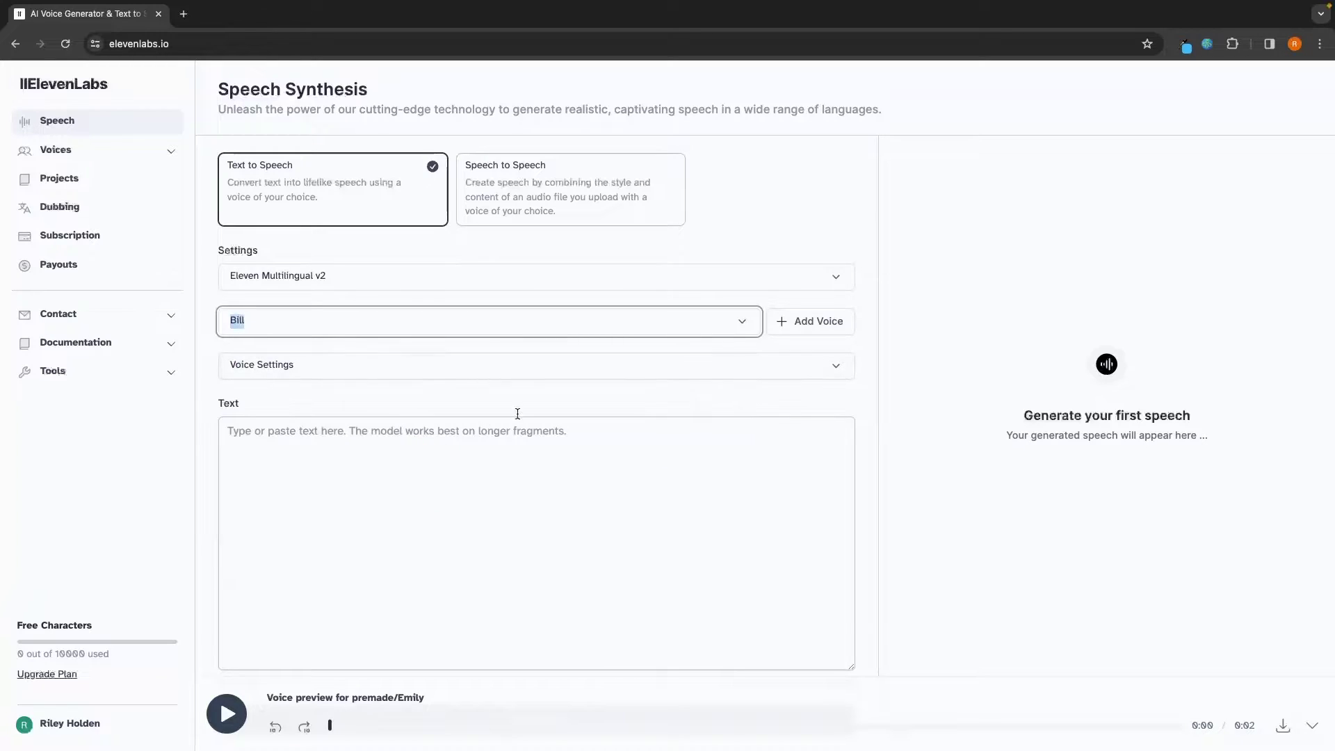
pyautogui.click(448, 395)
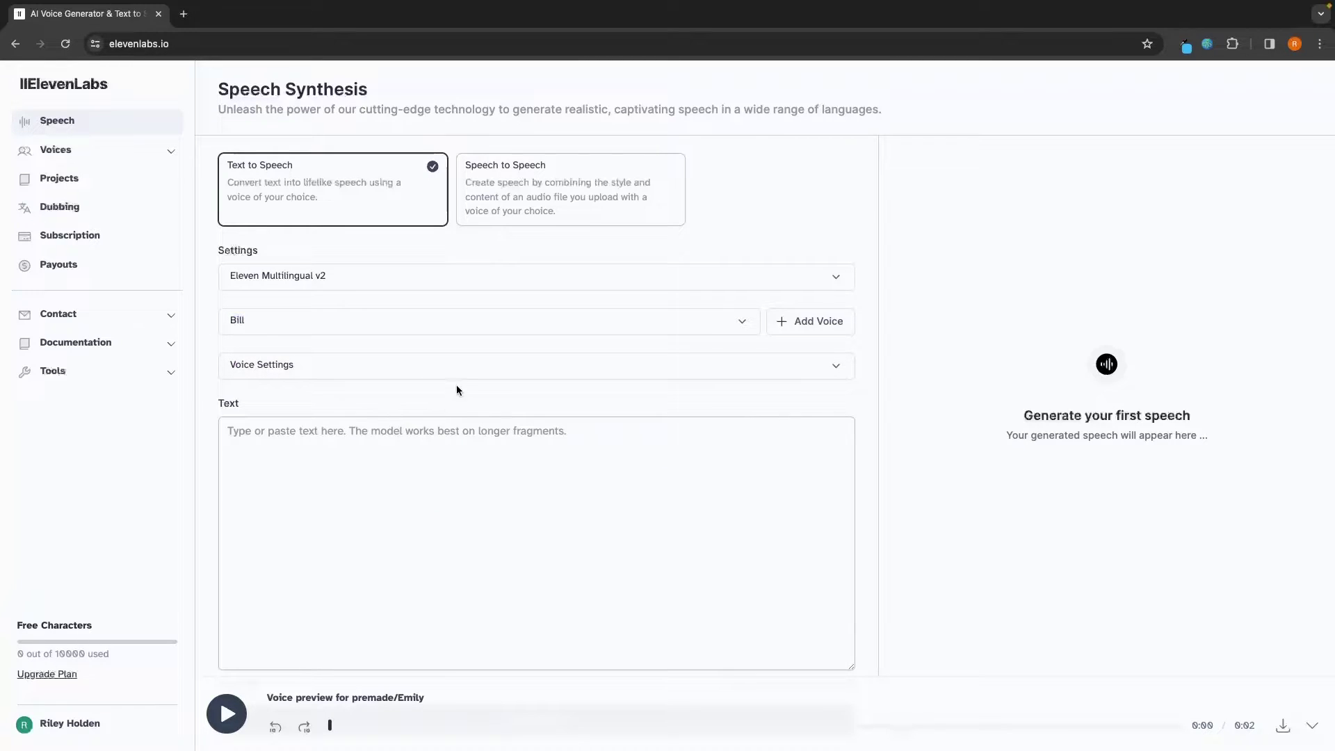
pyautogui.click(295, 366)
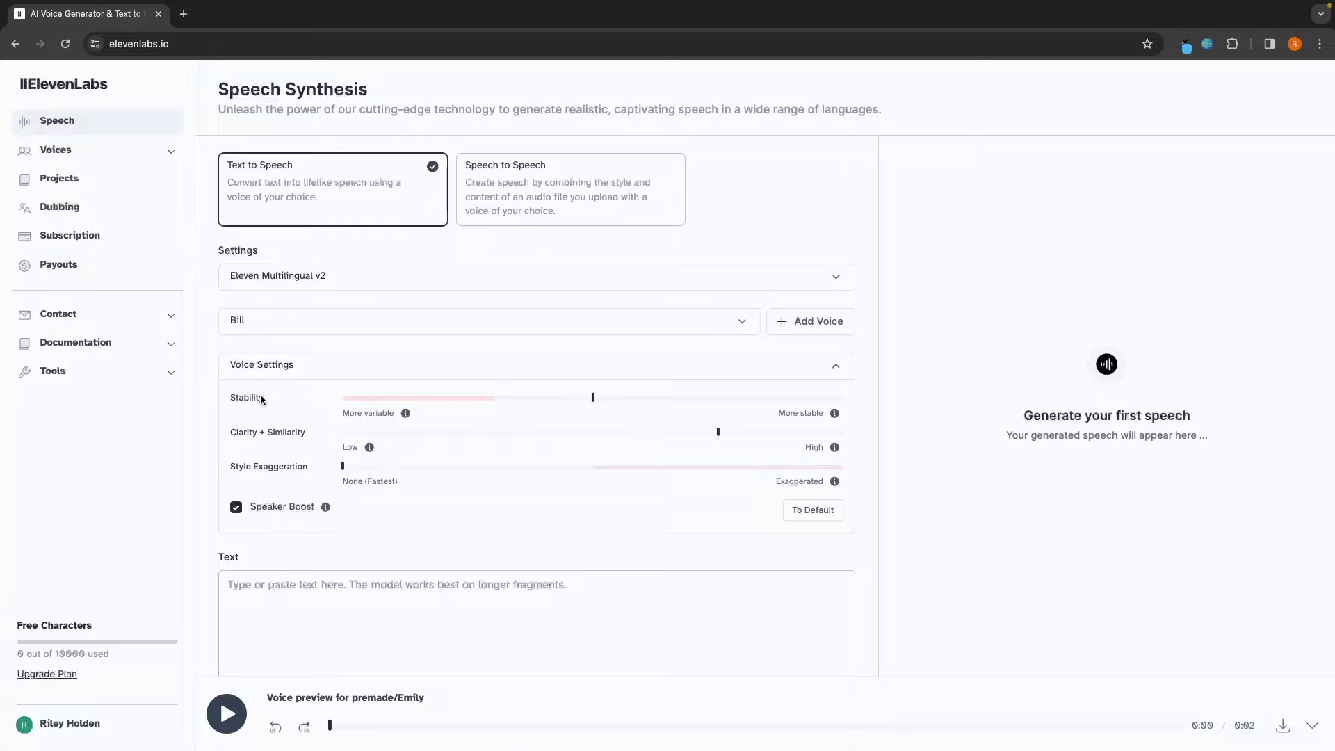
# Try low and most-stable Stability values for Bill, then settle at about 43%.
pyautogui.moveTo(586, 395); pyautogui.dragTo(361, 407)
pyautogui.moveTo(361, 404); pyautogui.dragTo(849, 400)
pyautogui.moveTo(835, 414)
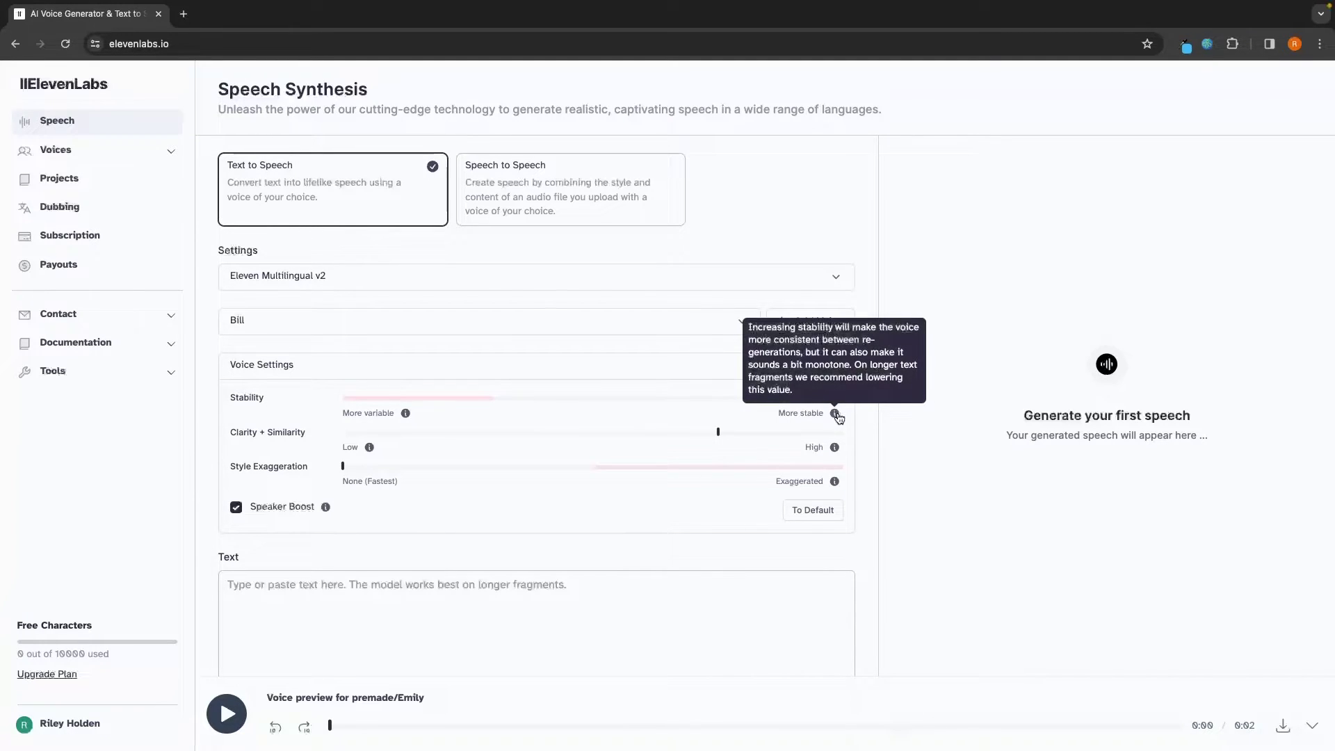
pyautogui.moveTo(844, 397); pyautogui.dragTo(555, 415)
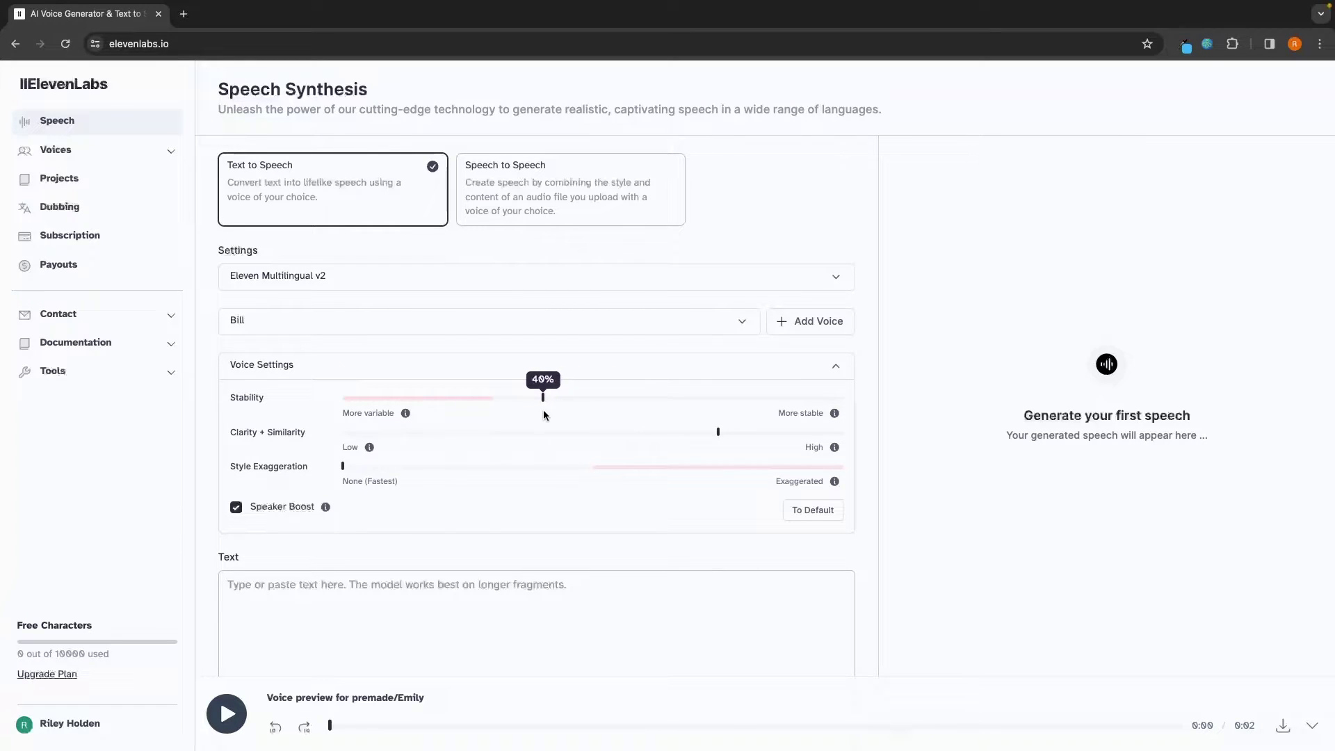
pyautogui.scroll(-3, 554, 452)
pyautogui.click(360, 515)
pyautogui.scroll(-3, 360, 485)
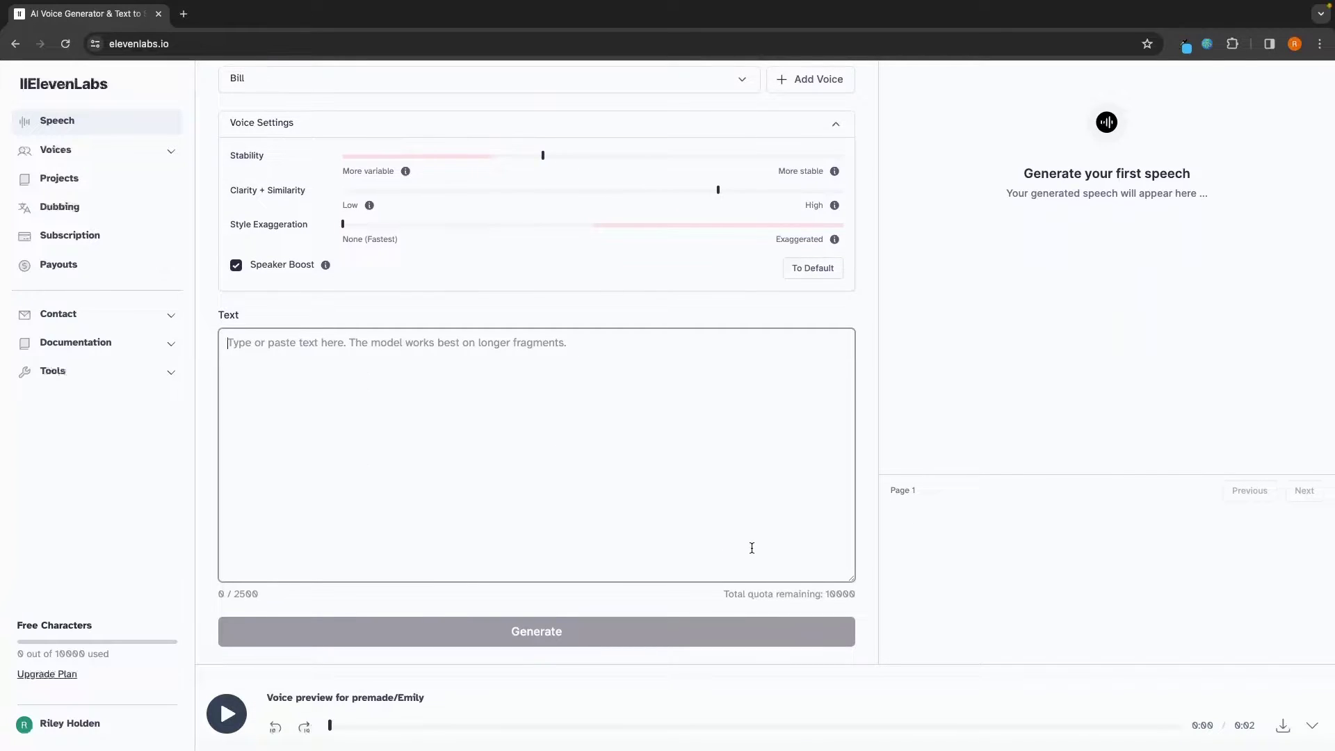
pyautogui.scroll(5, 751, 548)
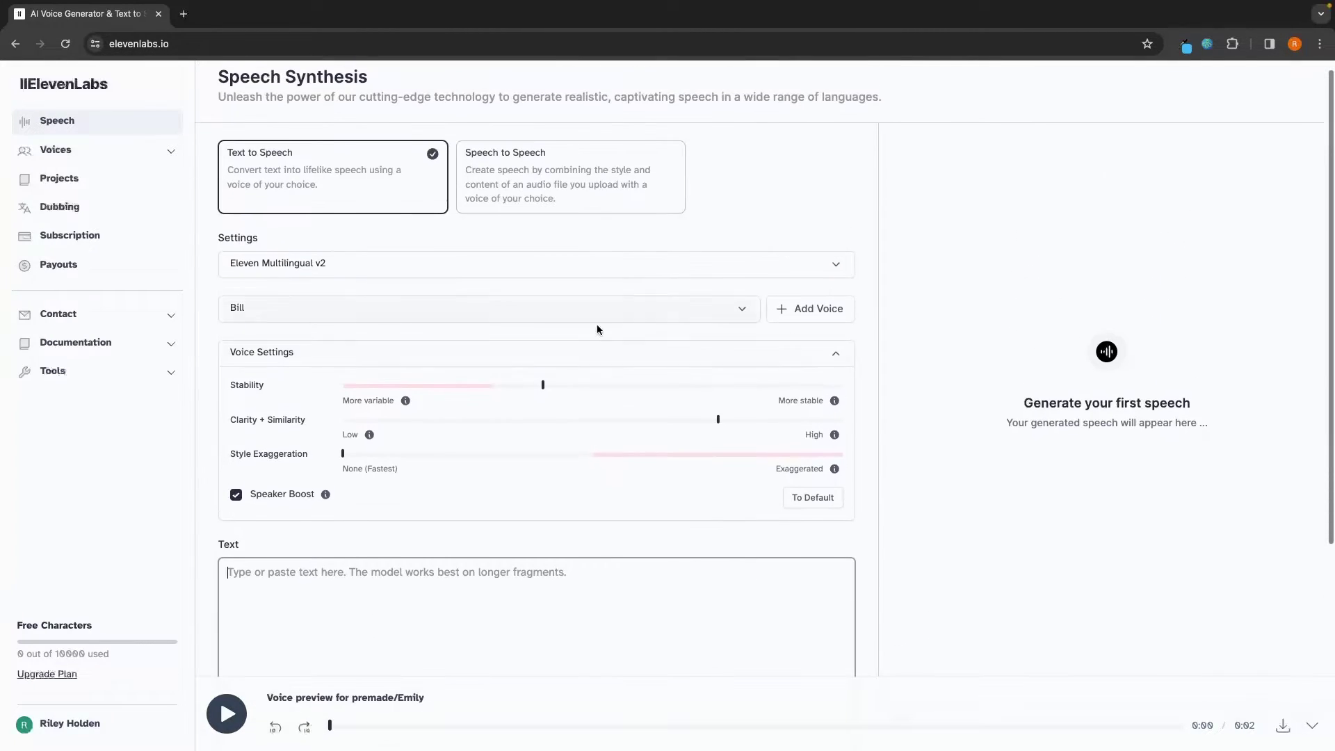
# Try Stability and Clarity + Similarity at 100%, then lower Clarity + Similarity to about 70%.
pyautogui.moveTo(543, 381)
pyautogui.mouseDown()
pyautogui.moveTo(845, 387)
pyautogui.moveTo(420, 382)
pyautogui.moveTo(503, 387)
pyautogui.moveTo(379, 394)
pyautogui.moveTo(543, 400)
pyautogui.mouseUp()
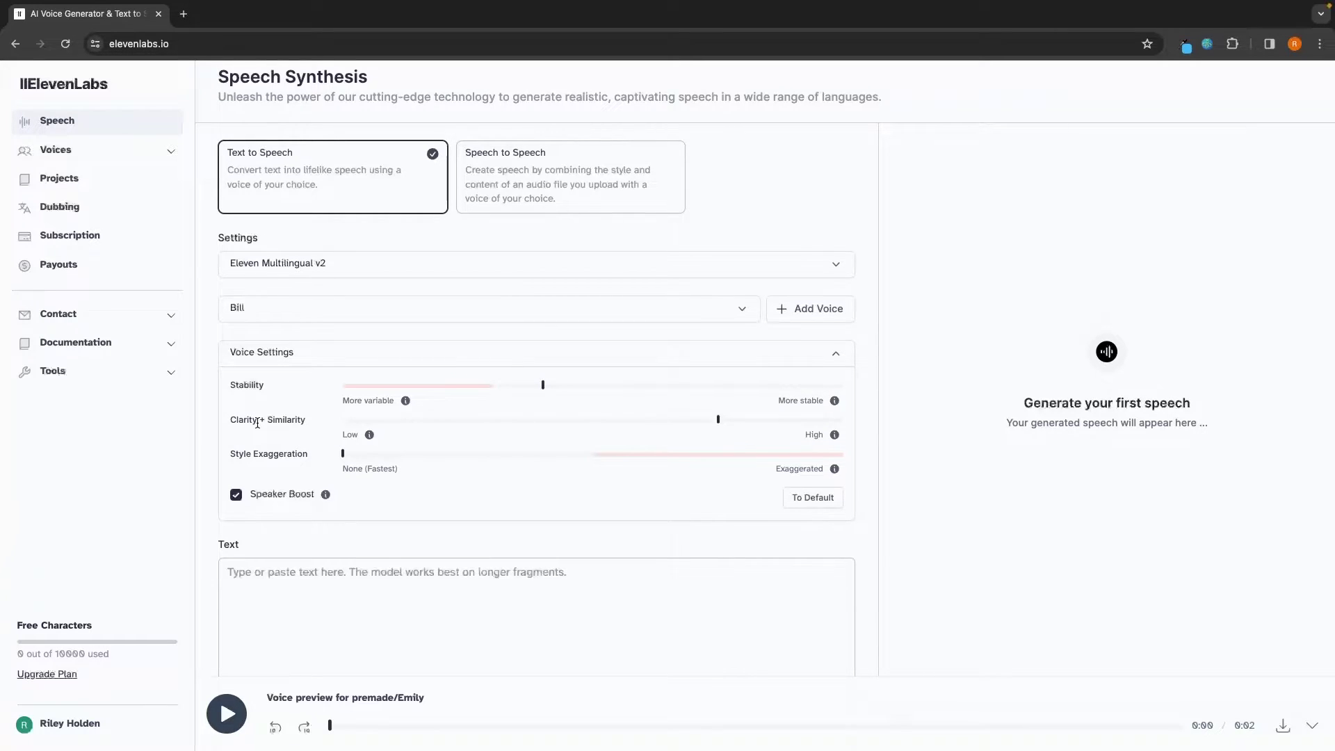
pyautogui.moveTo(720, 421); pyautogui.dragTo(848, 423)
pyautogui.moveTo(845, 422)
pyautogui.moveTo(844, 422); pyautogui.dragTo(693, 427)
# Test higher Style Exaggeration values, then return it to none.
pyautogui.moveTo(835, 470)
pyautogui.moveTo(343, 453); pyautogui.dragTo(586, 477)
pyautogui.moveTo(583, 454); pyautogui.dragTo(299, 470)
pyautogui.scroll(-1, 363, 459)
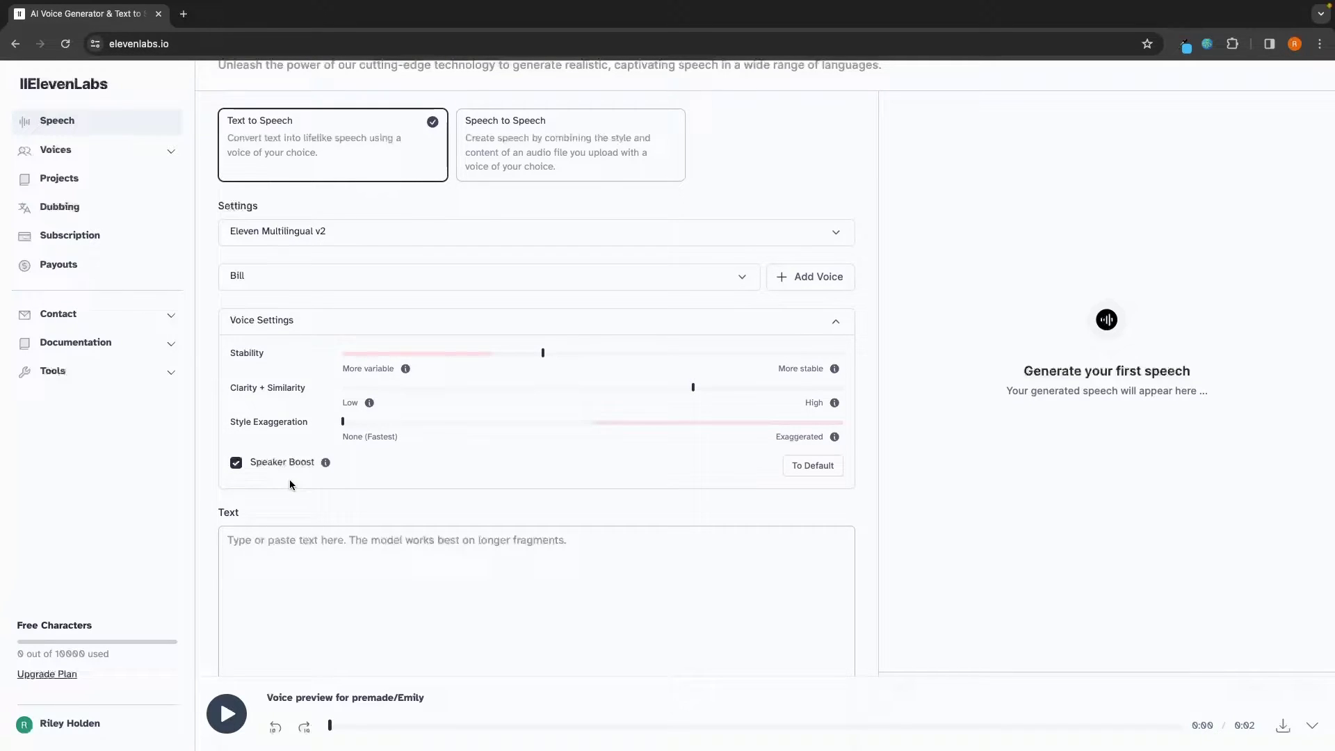
pyautogui.scroll(-5, 317, 473)
# Paste 'Subscribe to G-Force North if this is valuable' into the text box and generate it with Bill.
pyautogui.click(355, 330)
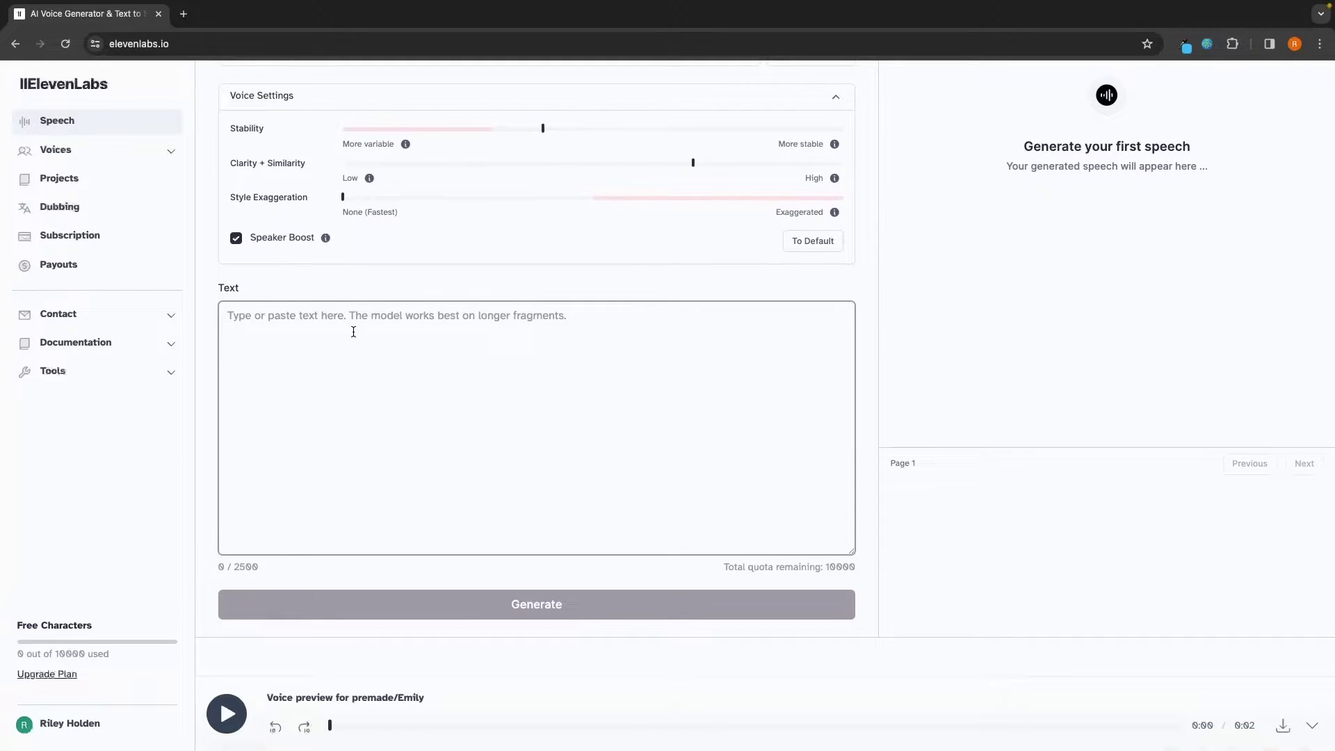
pyautogui.write('Subscribe to G-Force North if this is valuable')
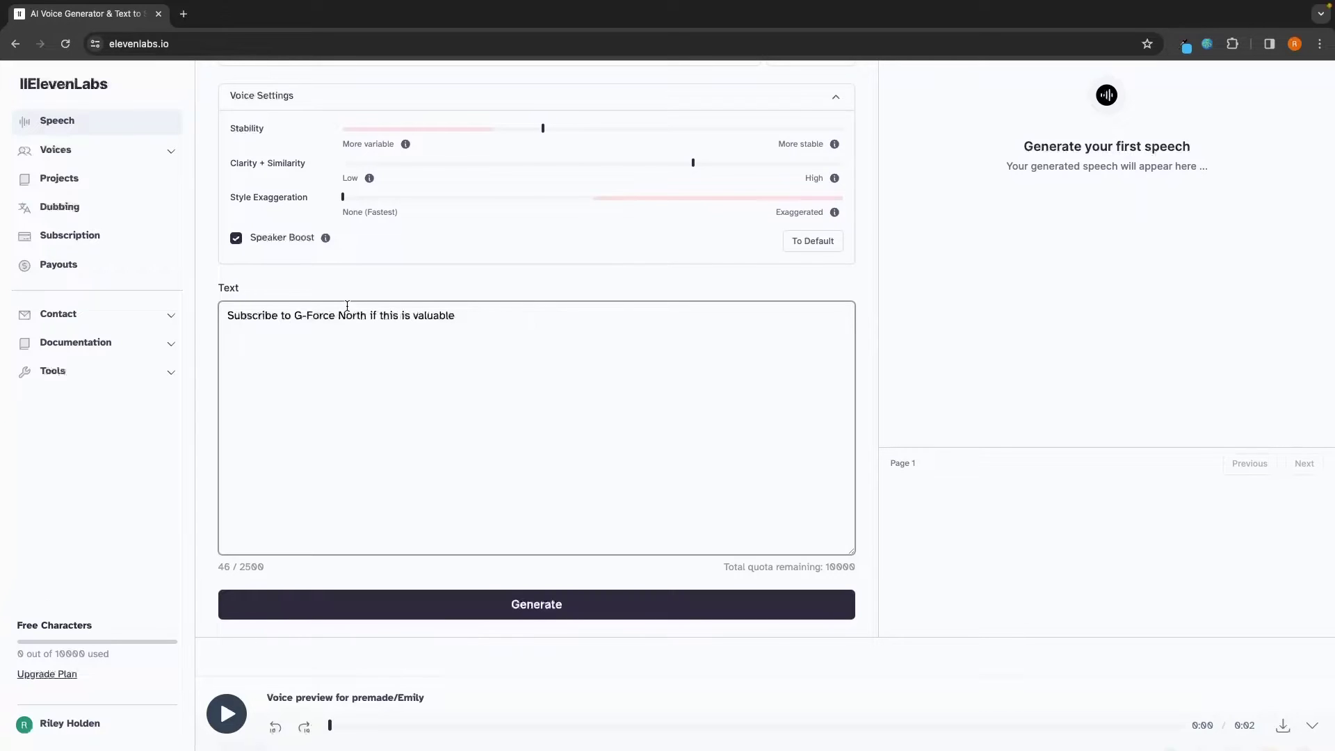
pyautogui.moveTo(224, 315); pyautogui.dragTo(462, 316)
pyautogui.click(479, 315)
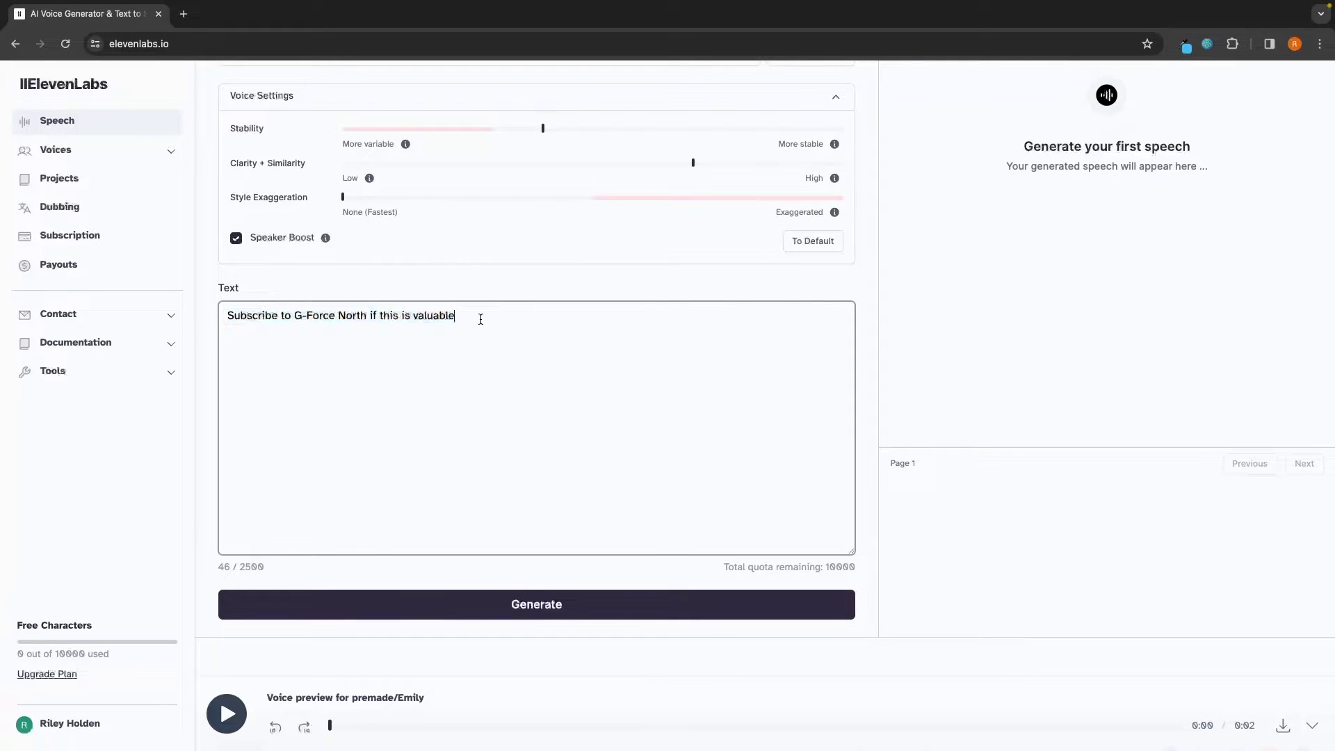
pyautogui.click(546, 605)
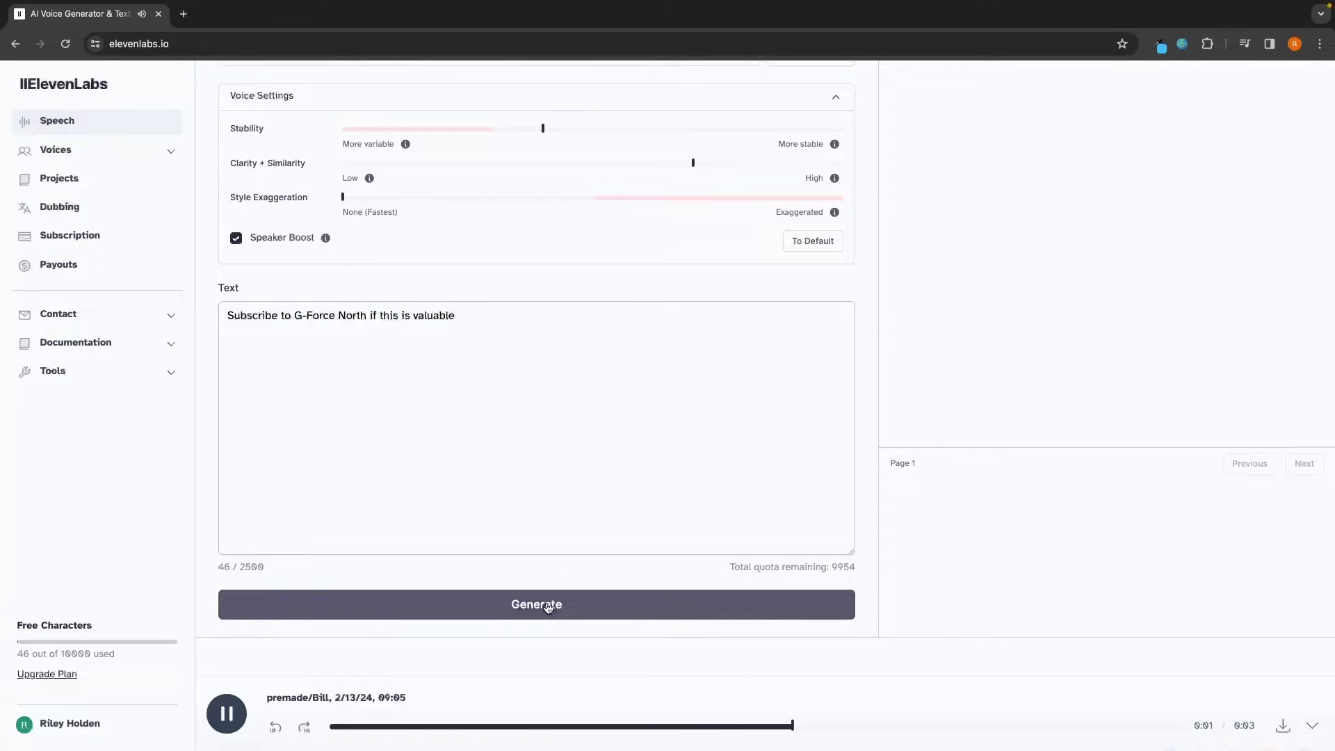
# Play the newly generated clip from the history.
pyautogui.scroll(5, 892, 375)
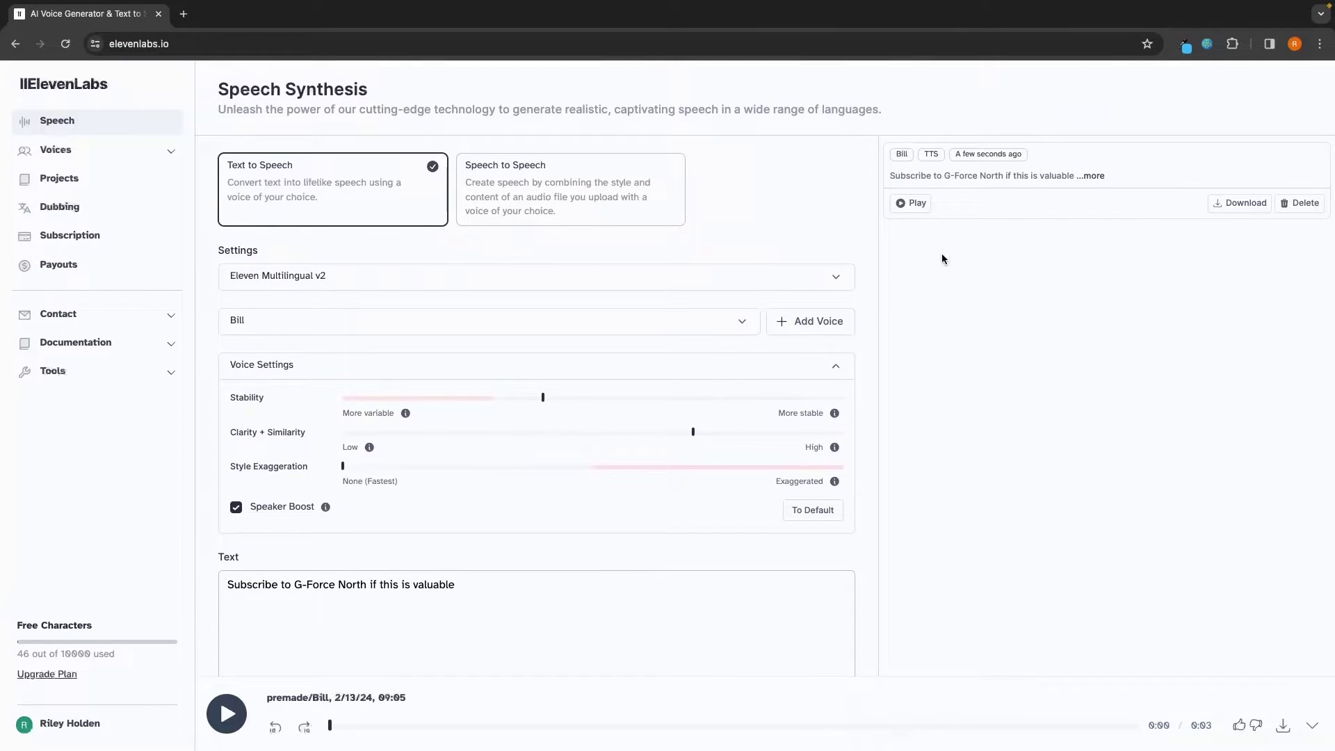
pyautogui.click(917, 205)
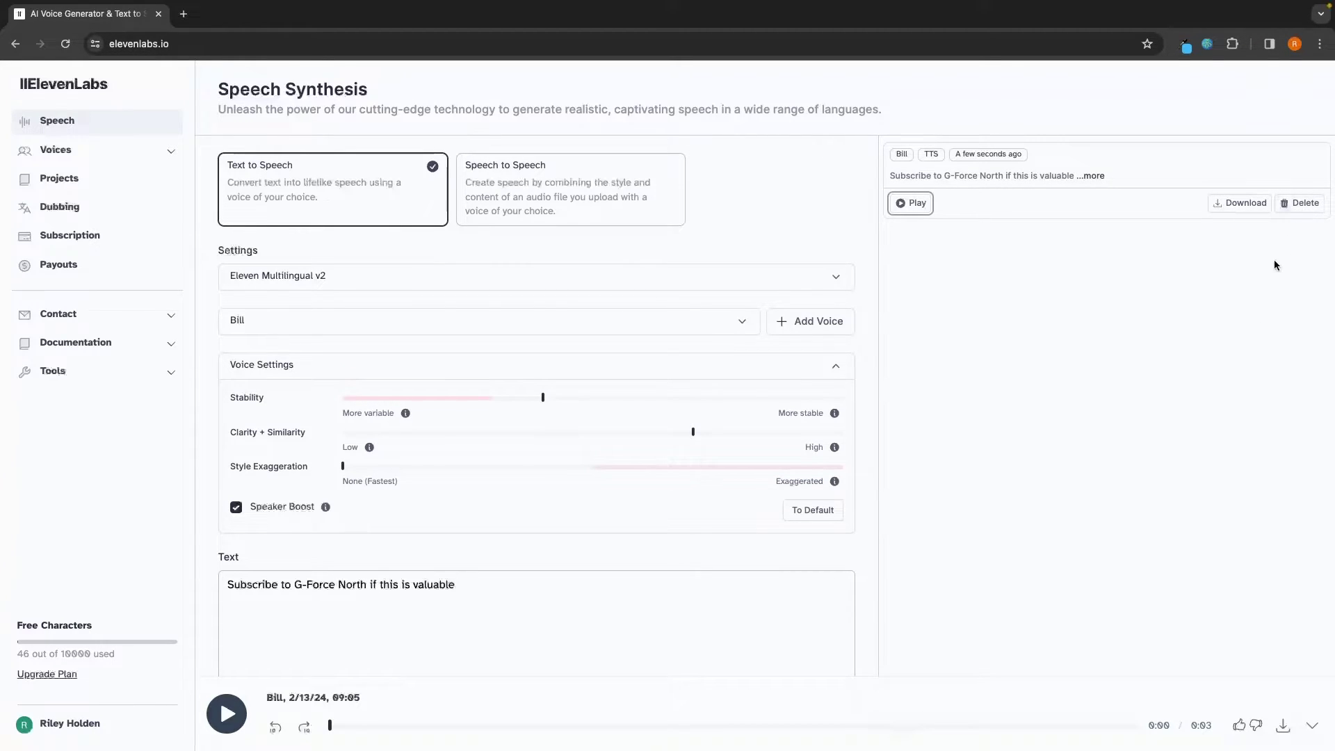
pyautogui.scroll(-2, 1271, 264)
pyautogui.scroll(2, 1250, 311)
pyautogui.scroll(-5, 969, 260)
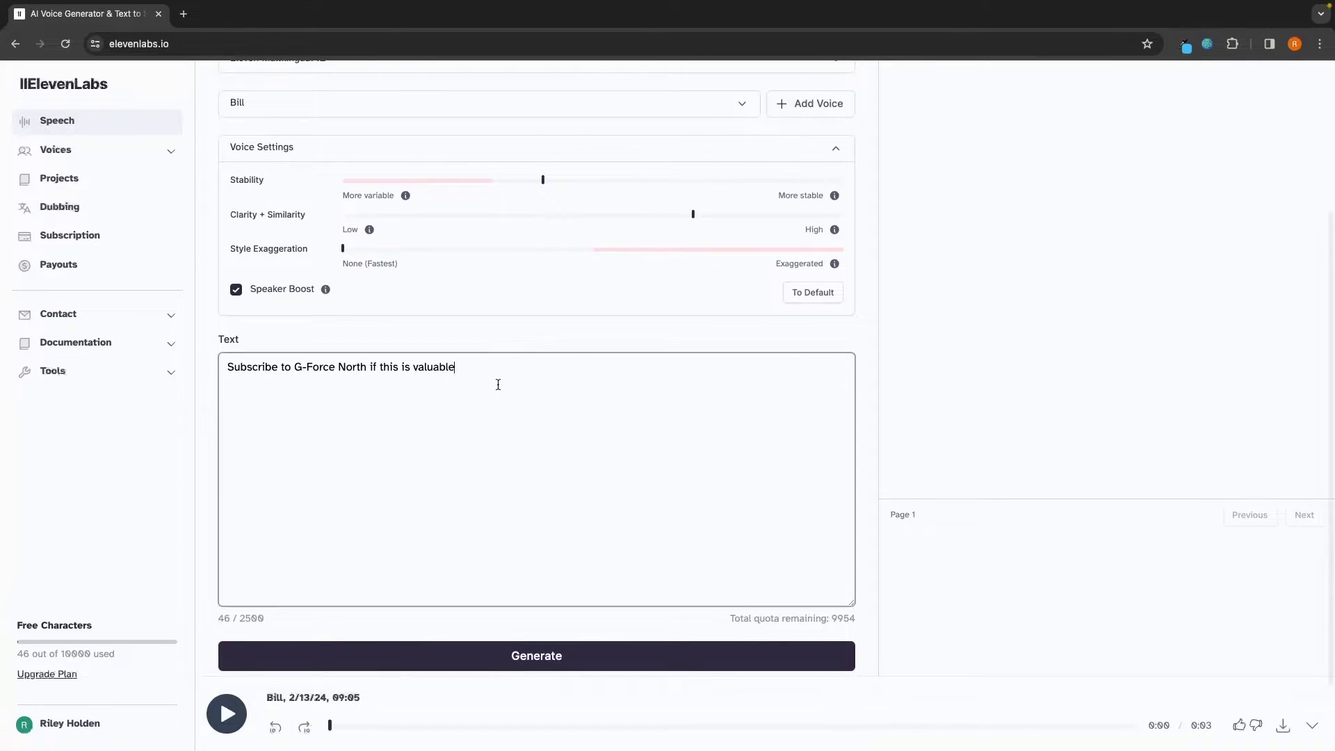
pyautogui.moveTo(494, 381); pyautogui.dragTo(206, 376)
pyautogui.click(401, 366)
pyautogui.scroll(4, 527, 452)
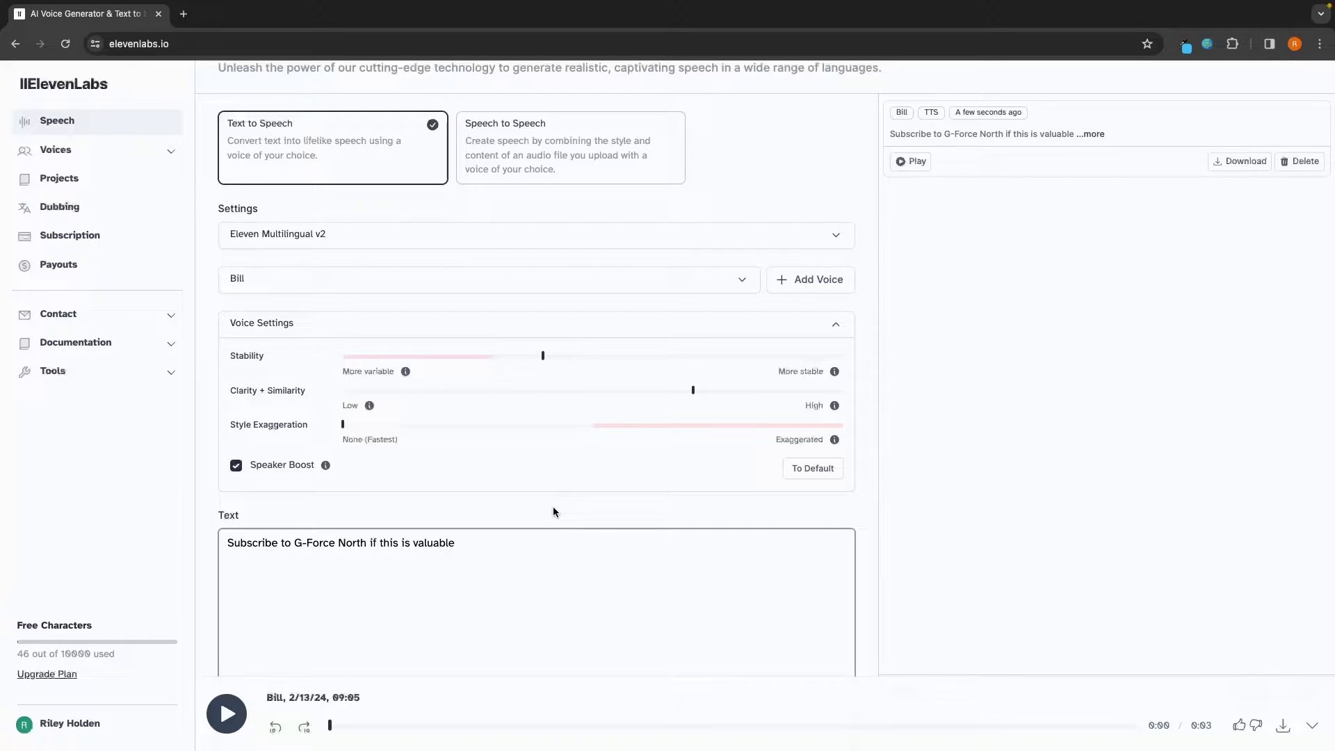
# Switch to Speech to Speech mode and check the voice list, keeping Bill.
pyautogui.click(511, 147)
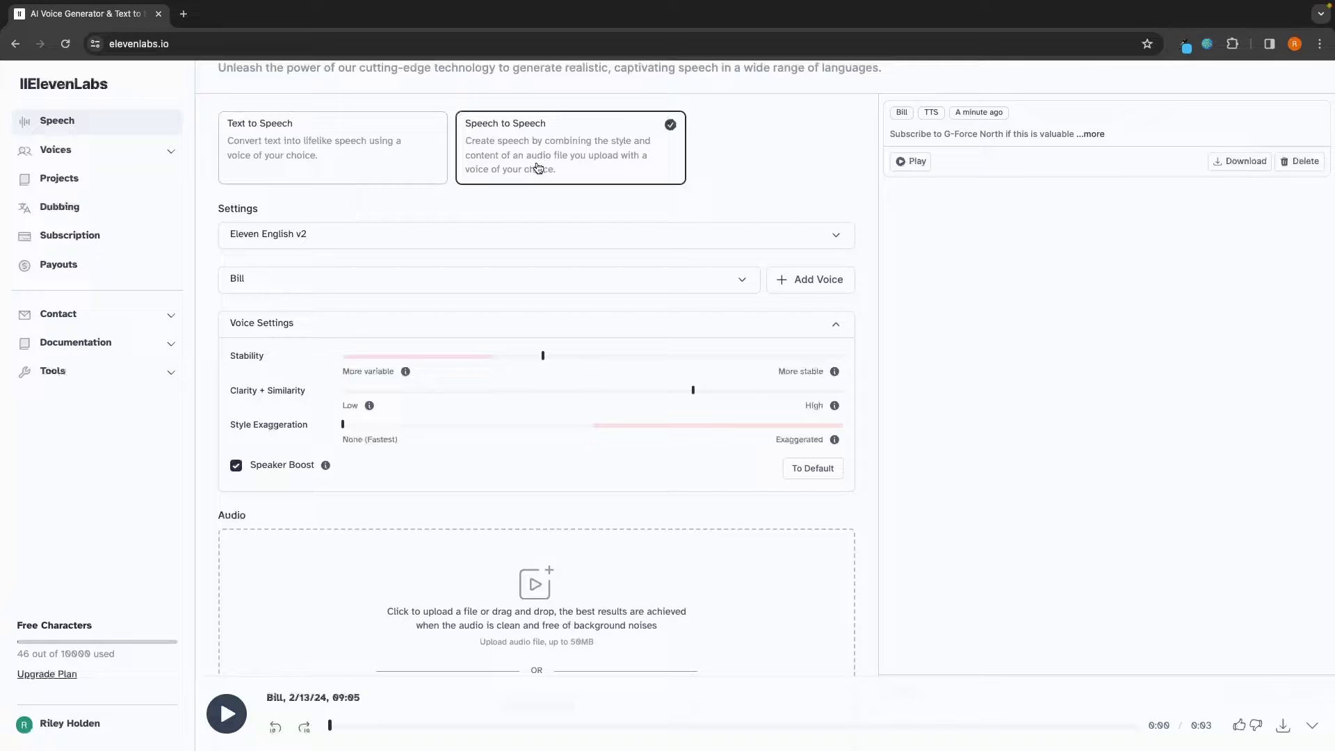
pyautogui.scroll(-3, 536, 170)
pyautogui.scroll(-2, 518, 600)
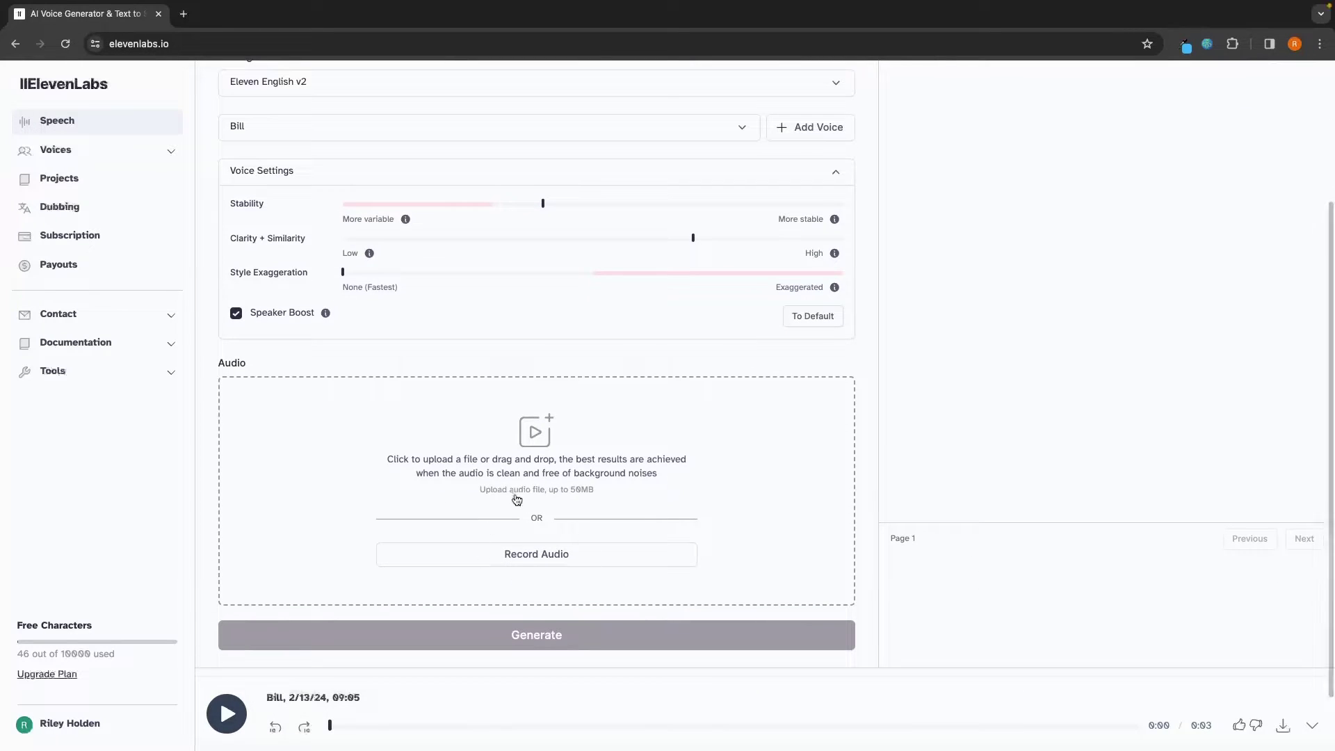
pyautogui.scroll(3, 612, 491)
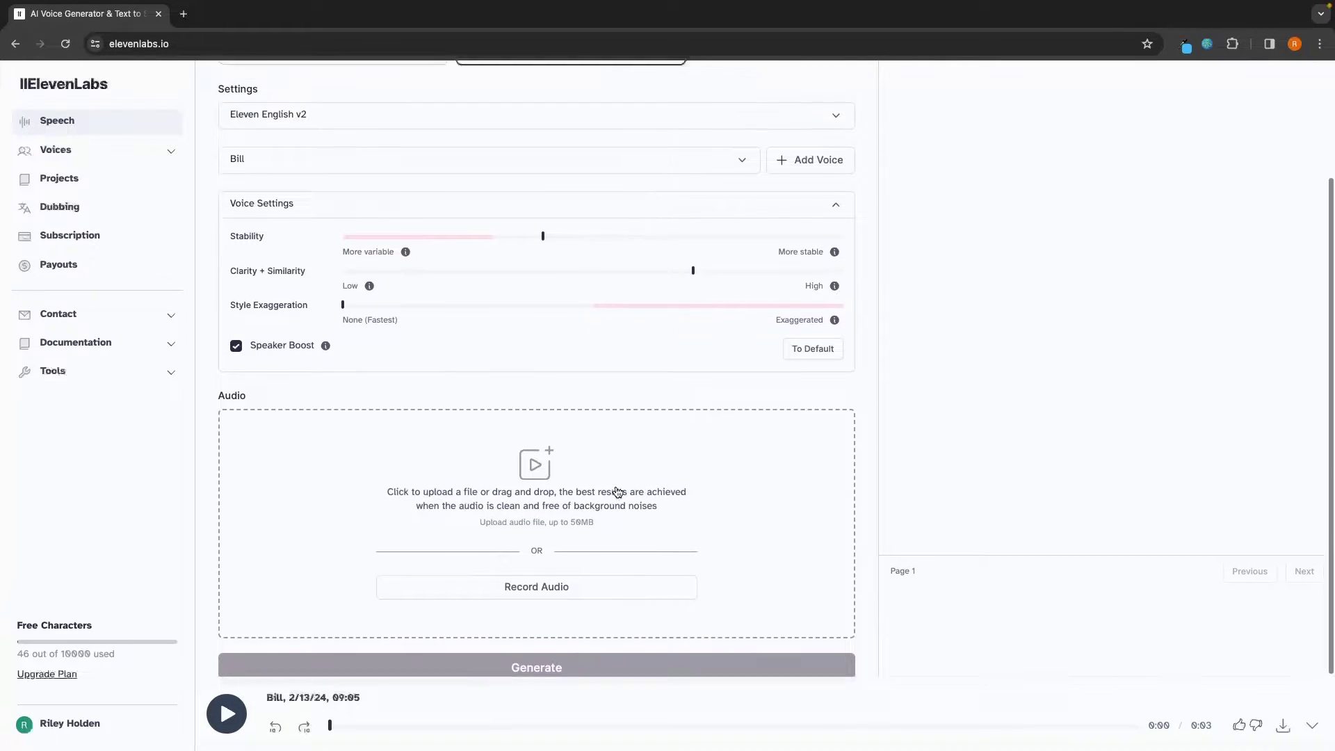
pyautogui.click(244, 282)
pyautogui.scroll(-5, 356, 411)
pyautogui.scroll(-2, 355, 411)
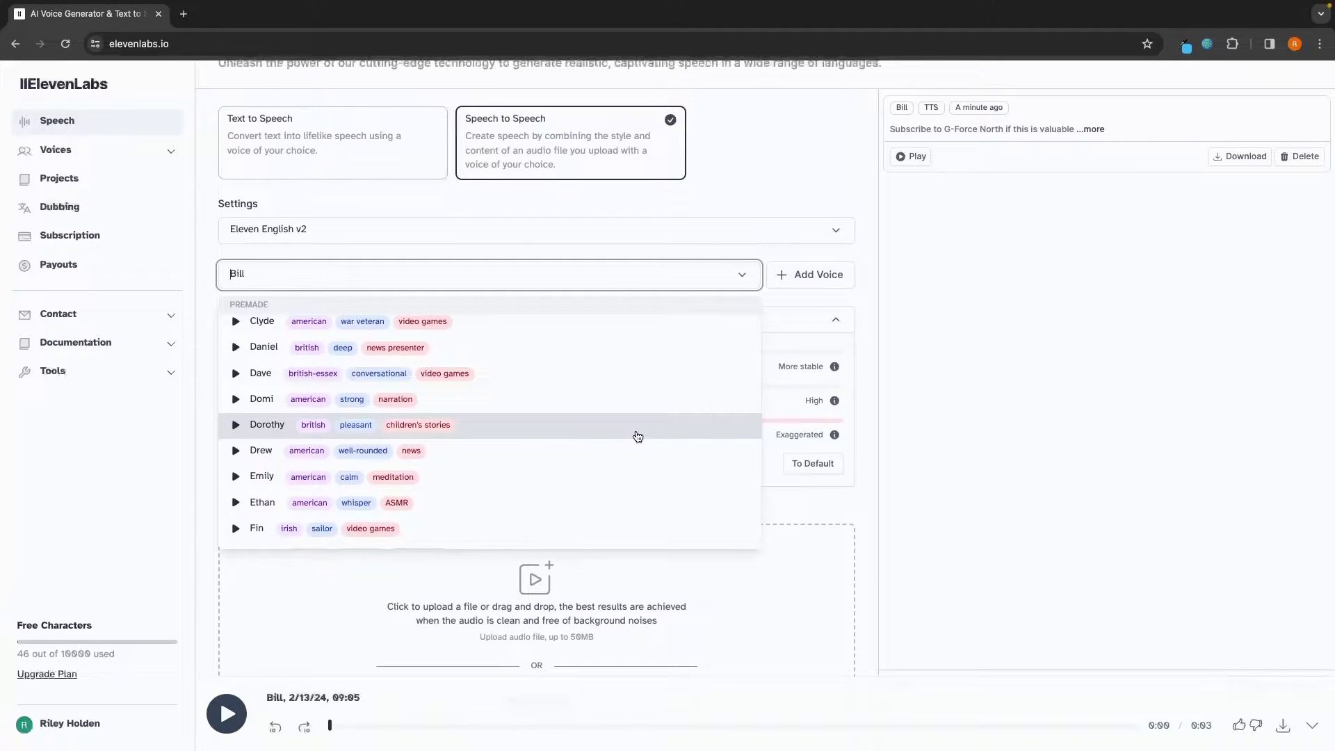
pyautogui.click(967, 420)
# Record an 8-second microphone clip as the source audio.
pyautogui.scroll(-3, 968, 420)
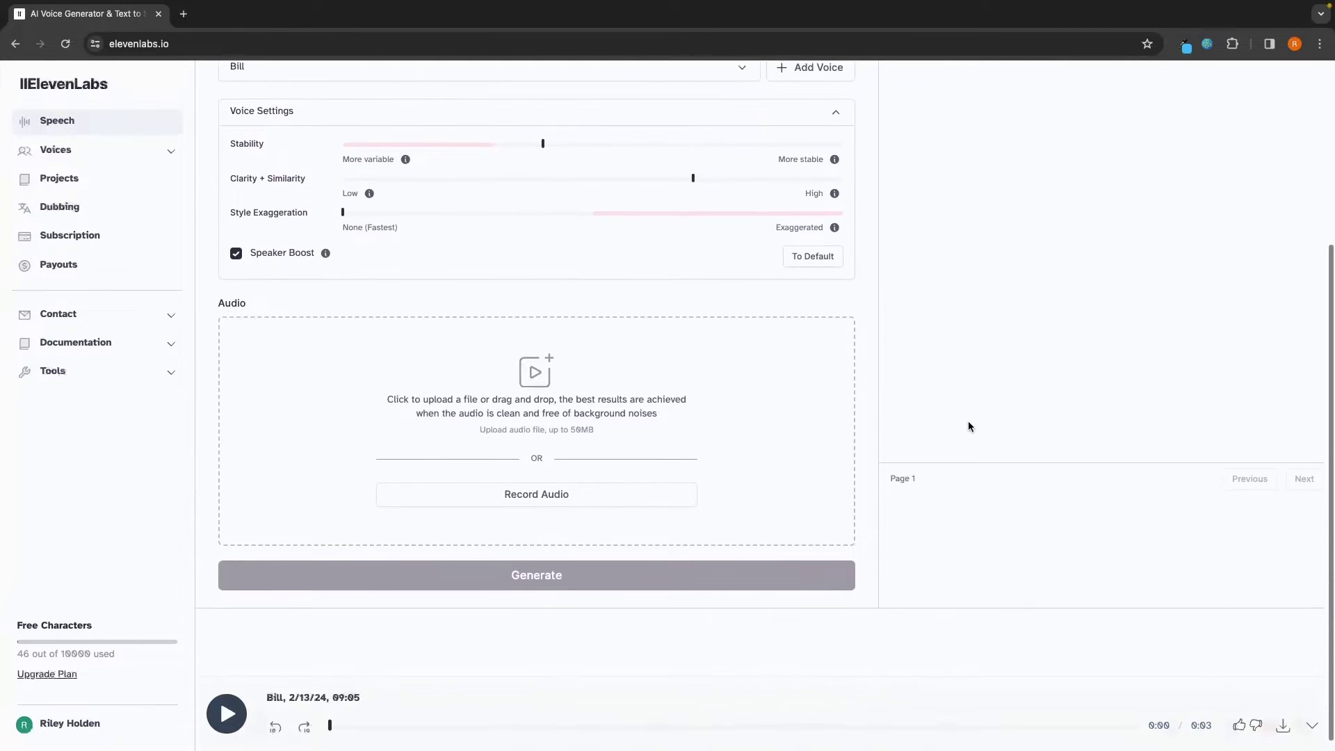
pyautogui.click(539, 497)
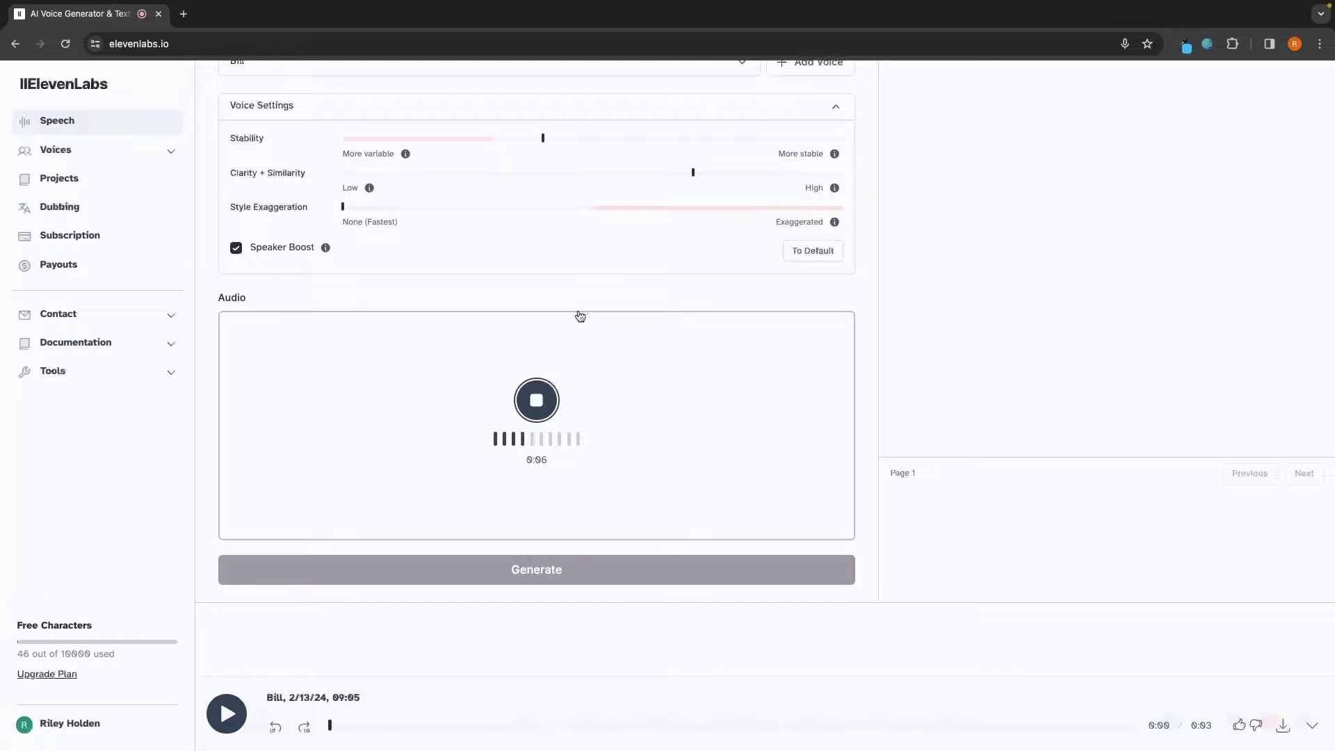
pyautogui.click(536, 400)
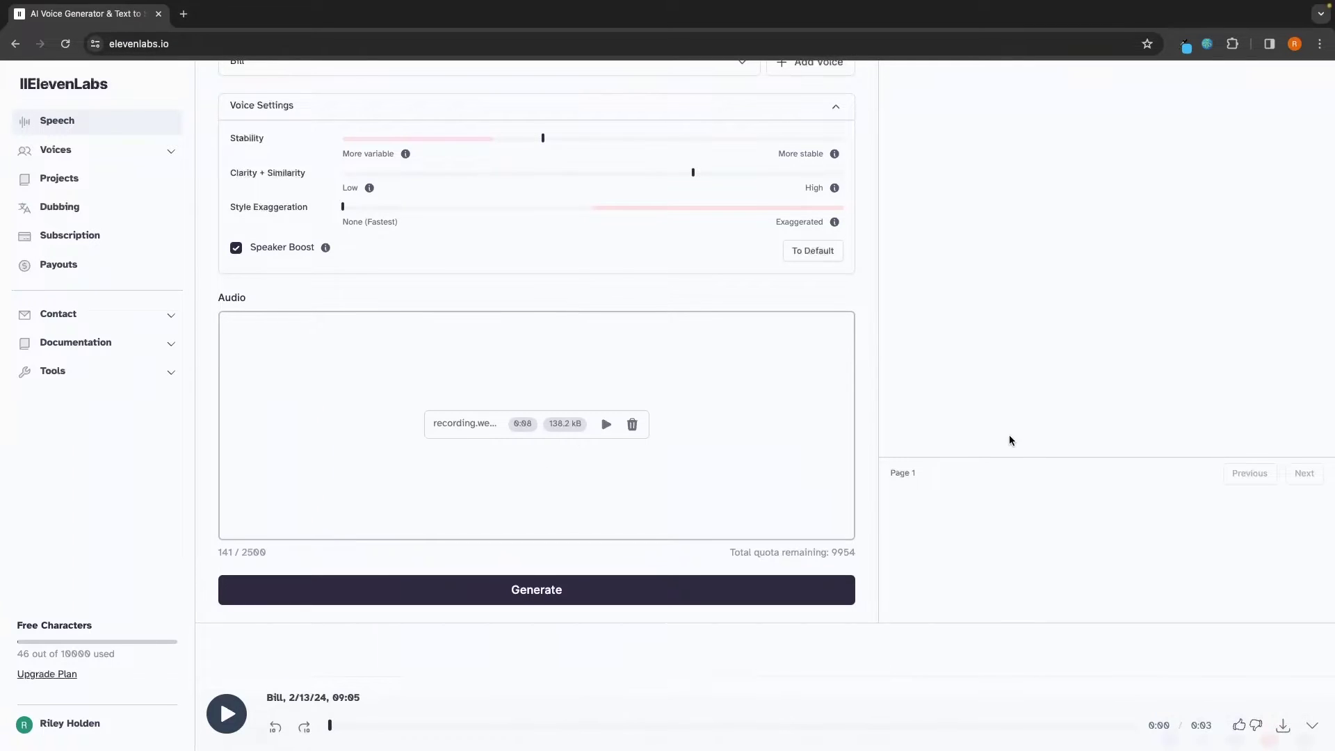
pyautogui.scroll(3, 878, 397)
# Look over the conversion model choices, leaving the model unchanged.
pyautogui.scroll(2, 877, 398)
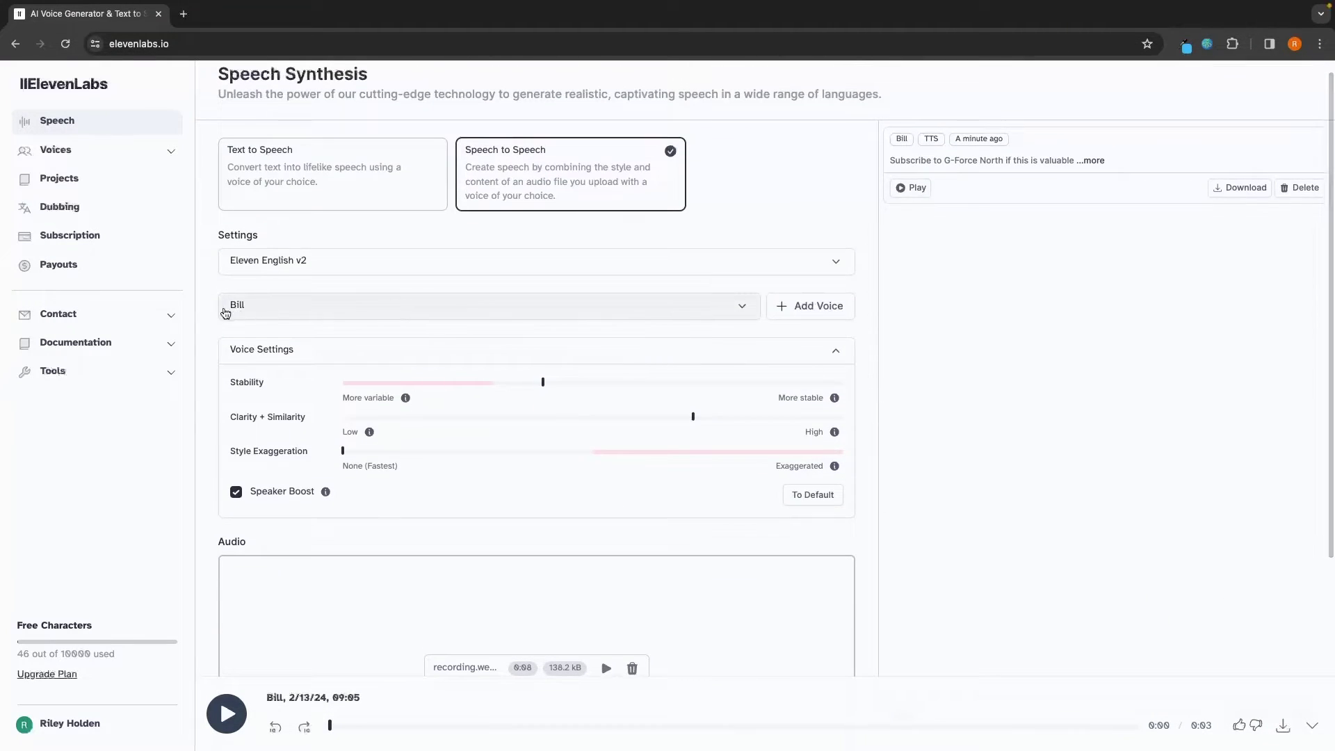
pyautogui.click(282, 267)
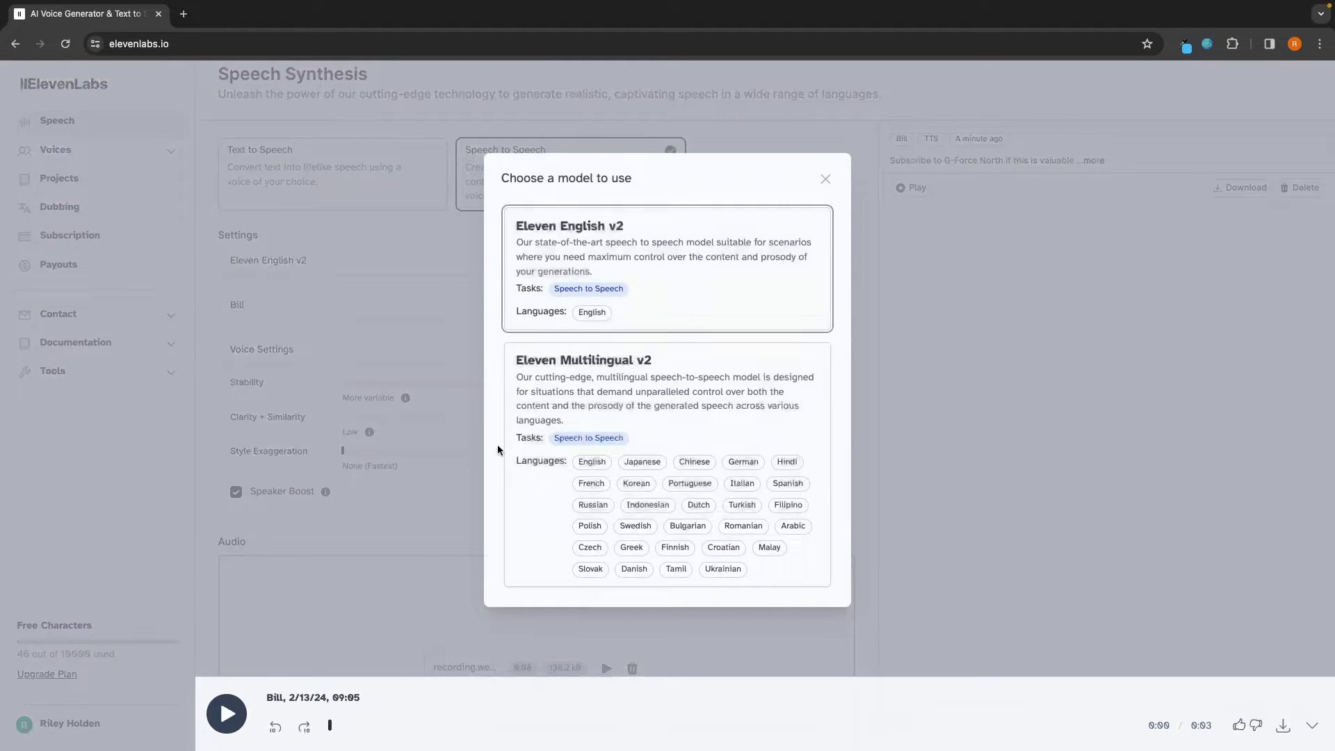
pyautogui.click(826, 179)
# Preview the Freya voice, select it as the output voice, and collapse Voice Settings.
pyautogui.click(236, 305)
pyautogui.scroll(-5, 351, 452)
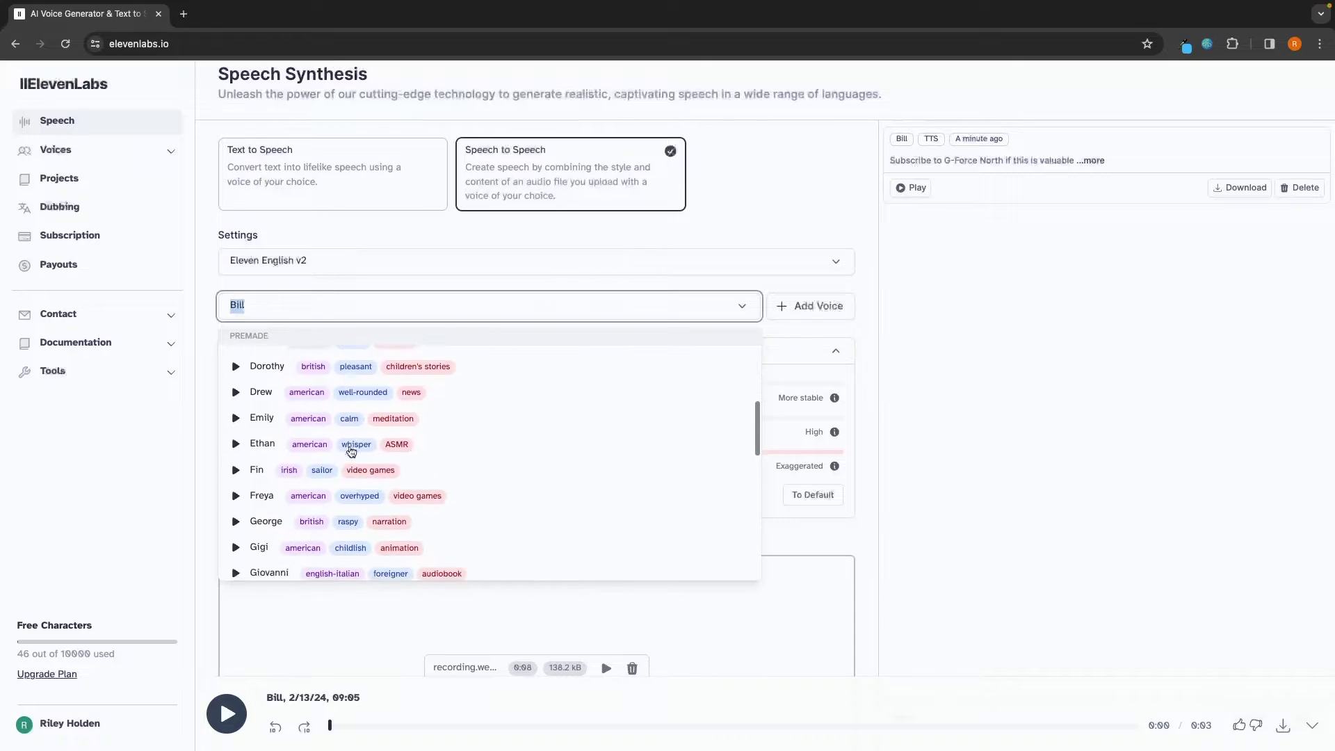
pyautogui.click(236, 487)
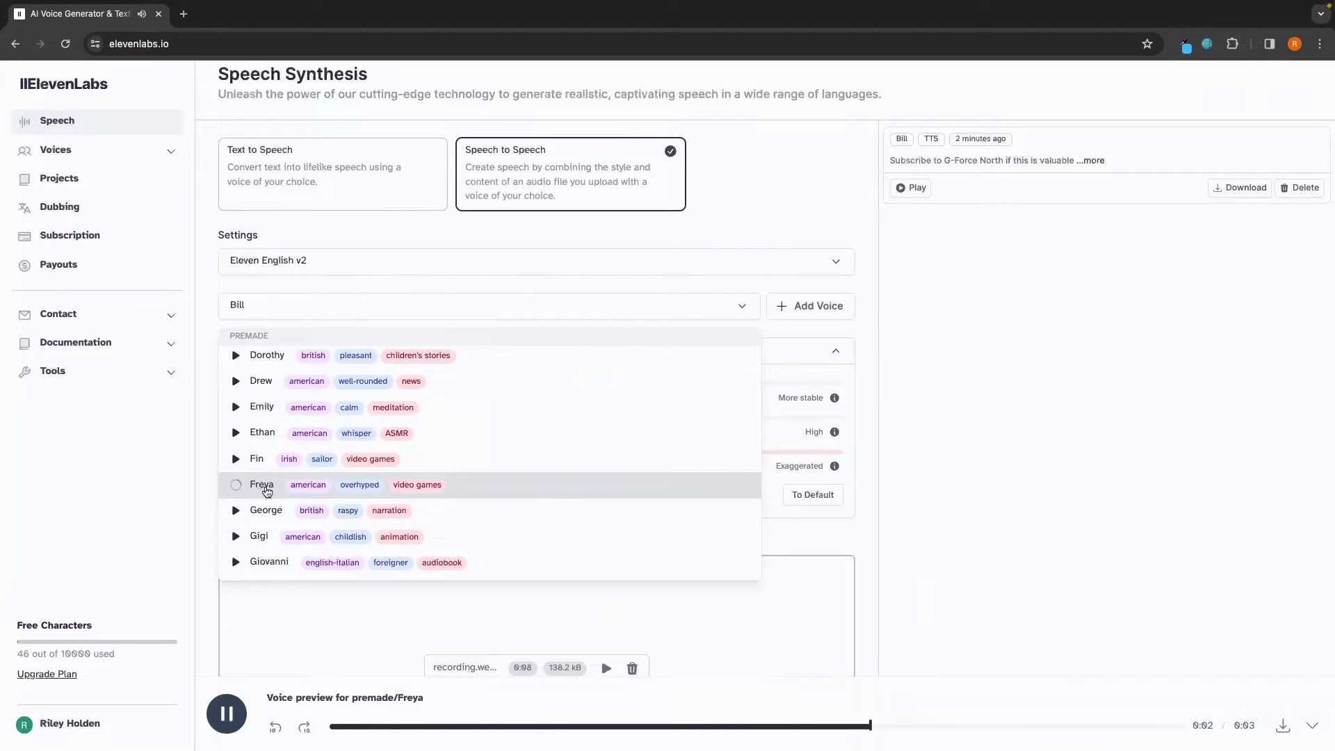
pyautogui.click(266, 489)
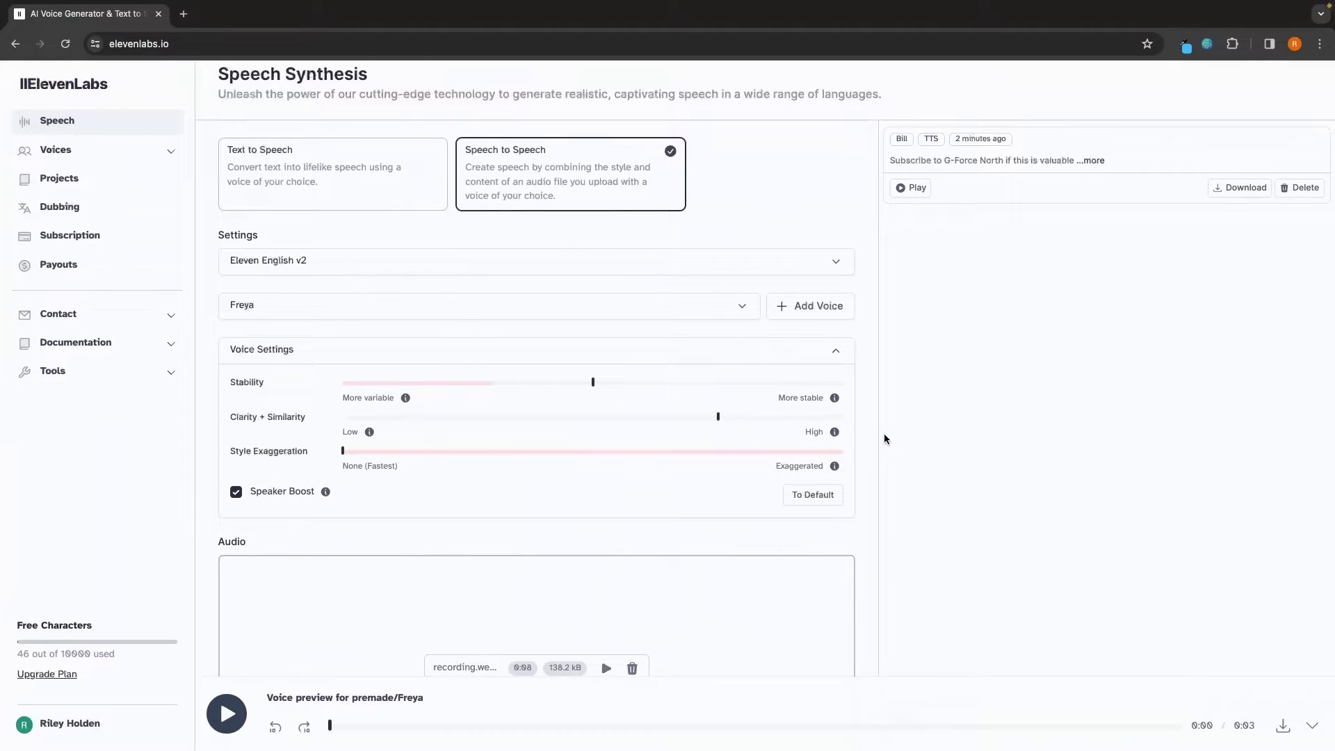
pyautogui.moveTo(595, 387)
pyautogui.click(297, 352)
pyautogui.scroll(-3, 408, 381)
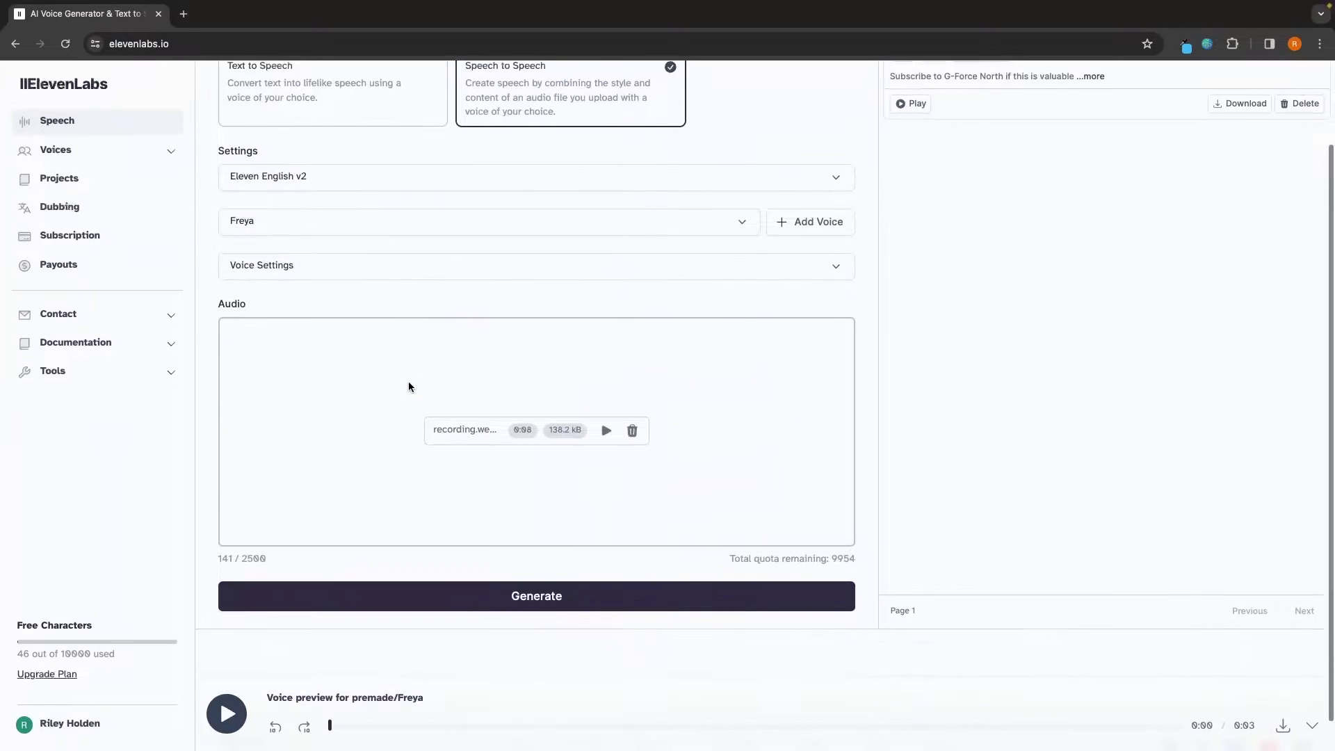
# Convert the recording into Freya's voice, check its transcript in the history, and play it.
pyautogui.click(552, 589)
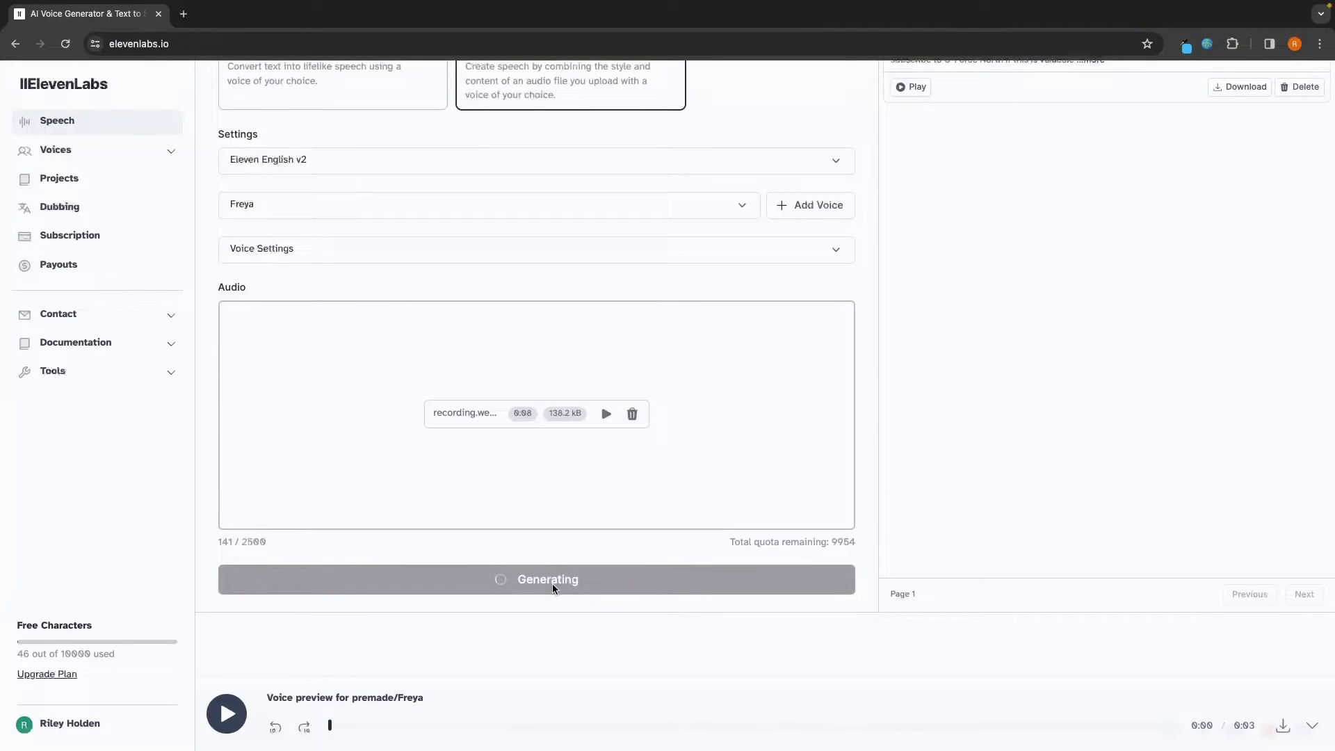
pyautogui.moveTo(891, 177); pyautogui.dragTo(931, 190)
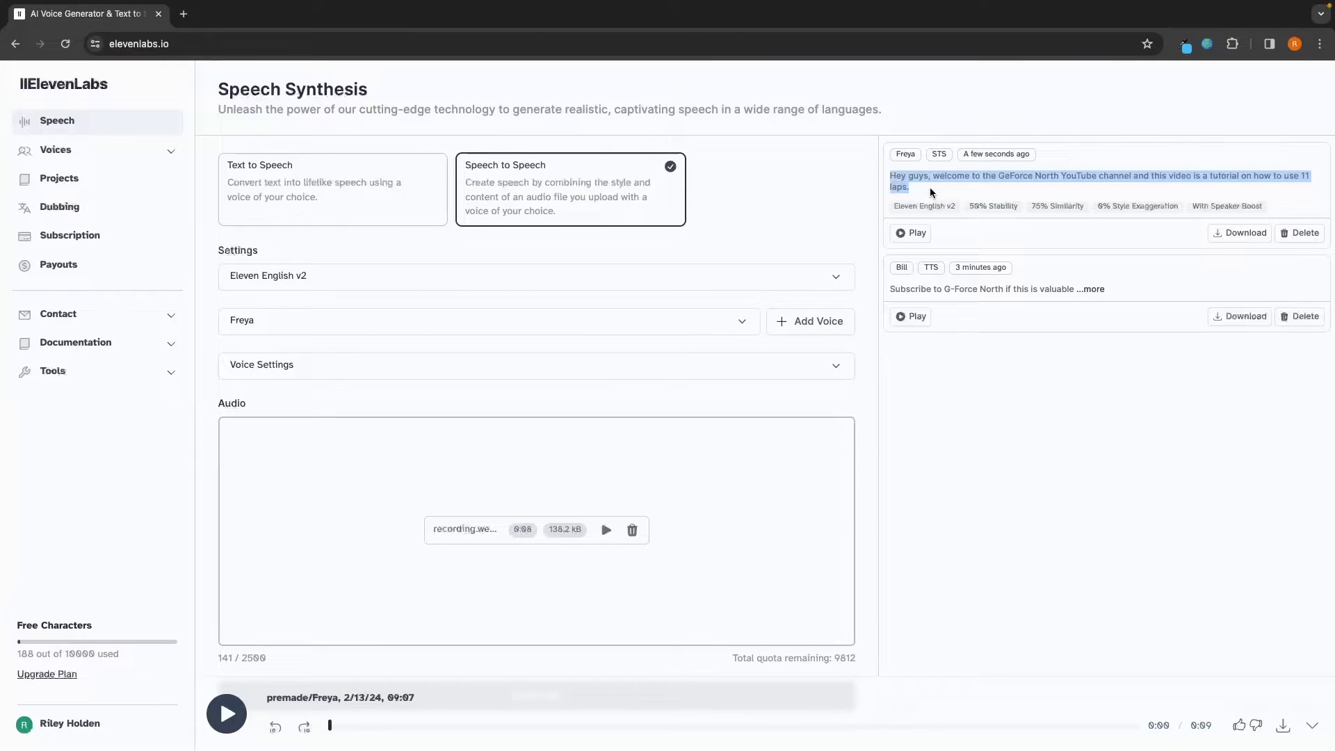
pyautogui.click(451, 324)
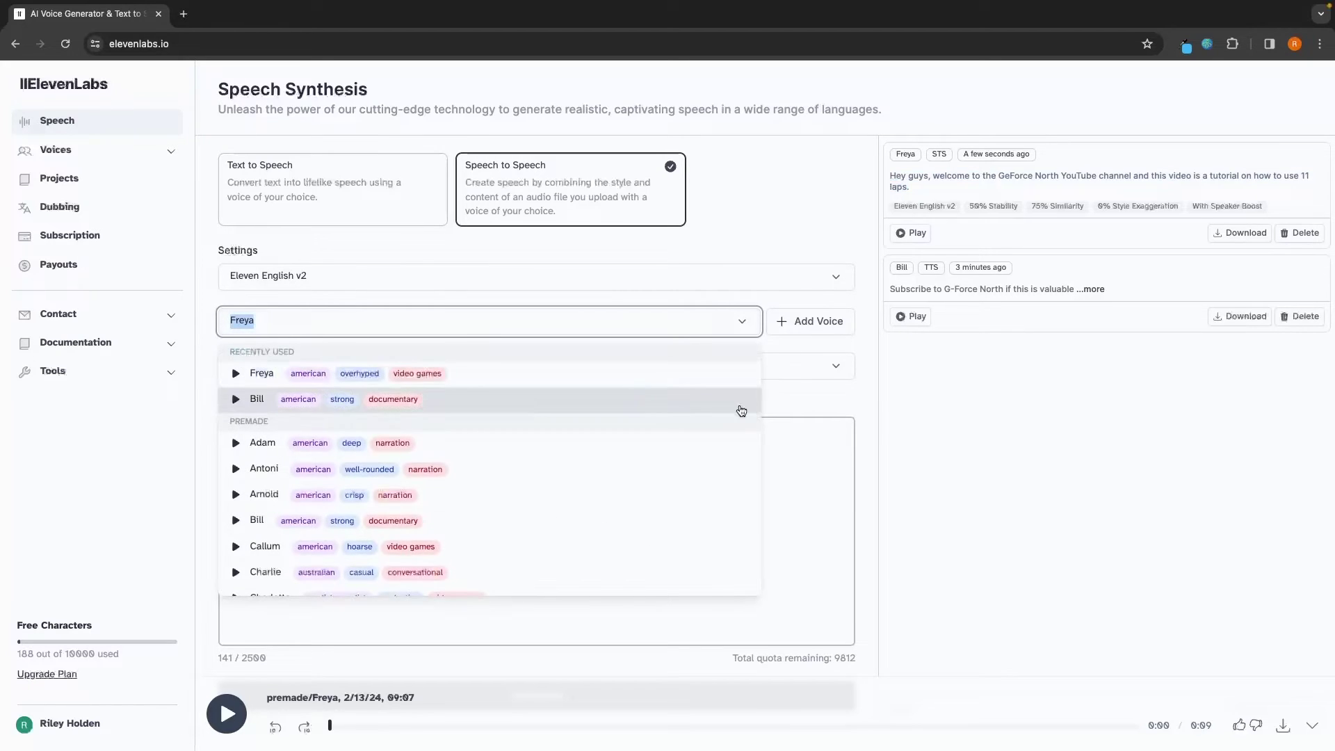
pyautogui.click(839, 391)
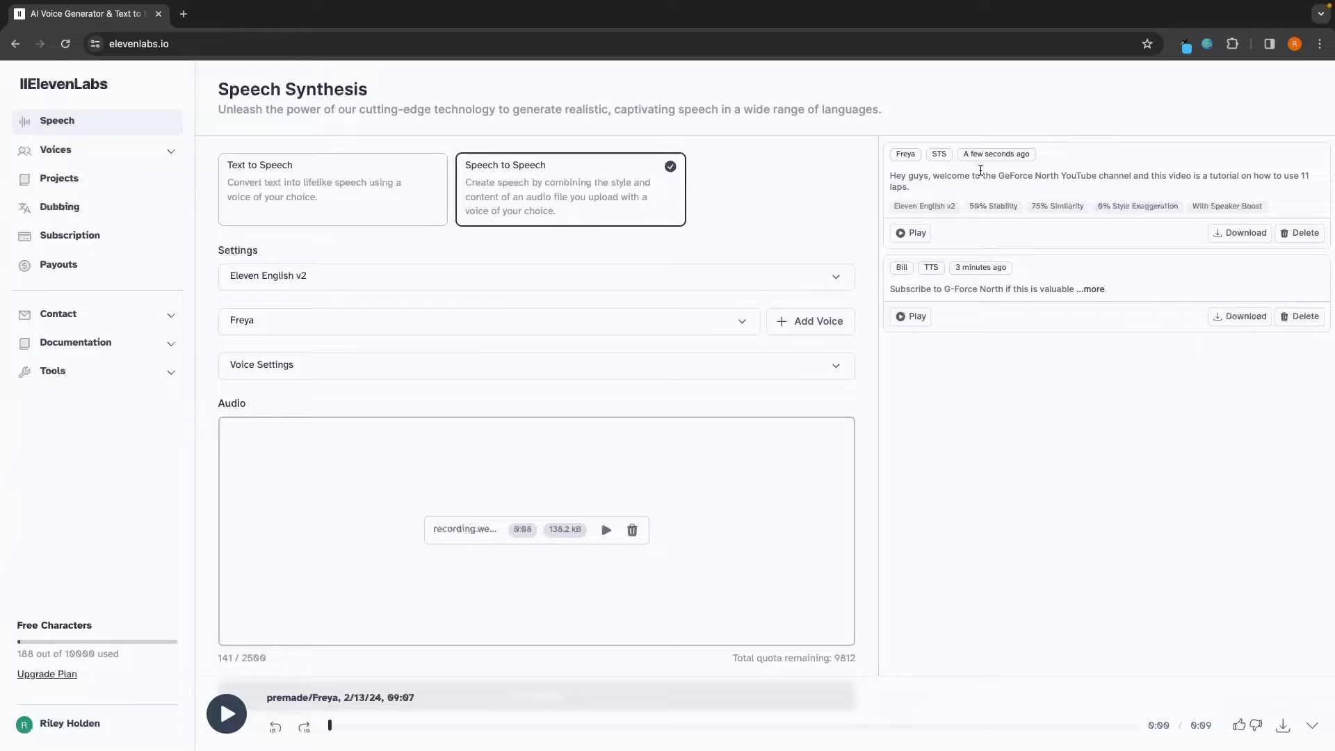
pyautogui.press('space')
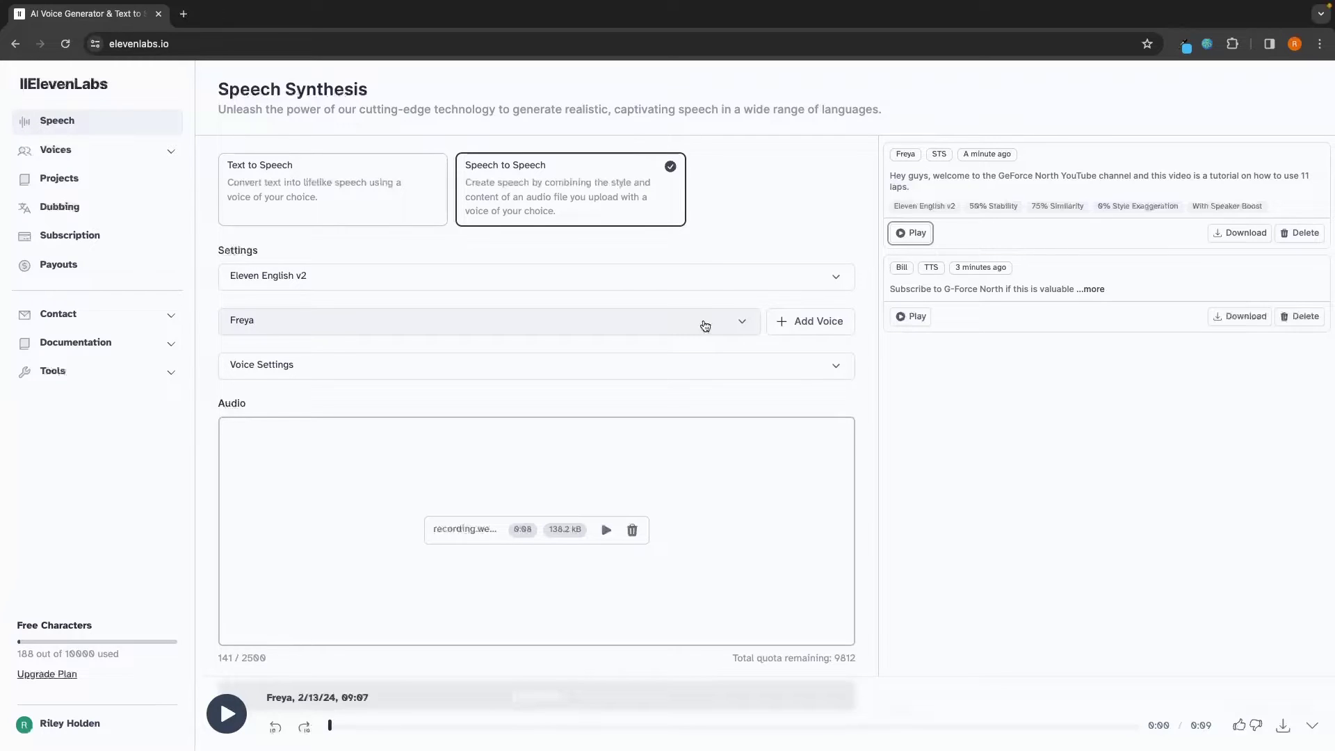
# Open VoiceLab and view the Alice voice's editor, closing it without changes.
pyautogui.click(71, 120)
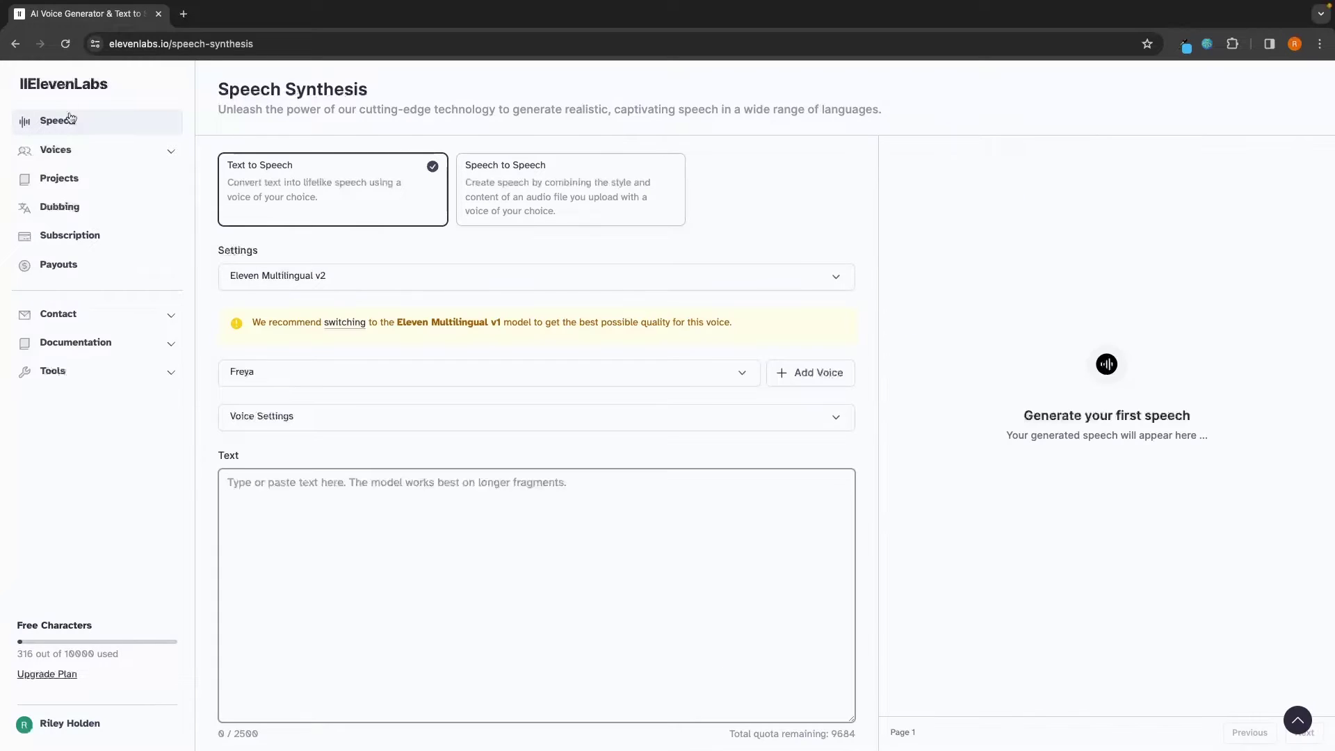
pyautogui.click(66, 153)
pyautogui.click(53, 174)
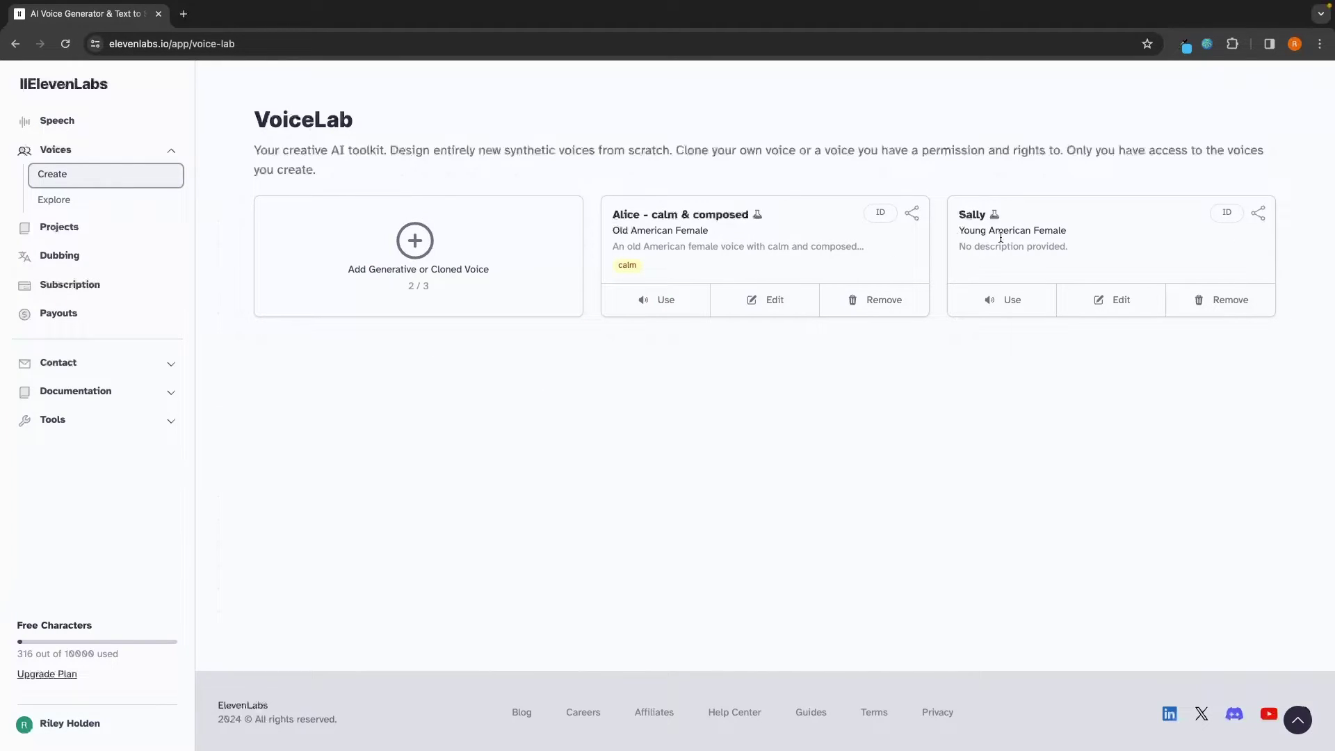
pyautogui.click(774, 308)
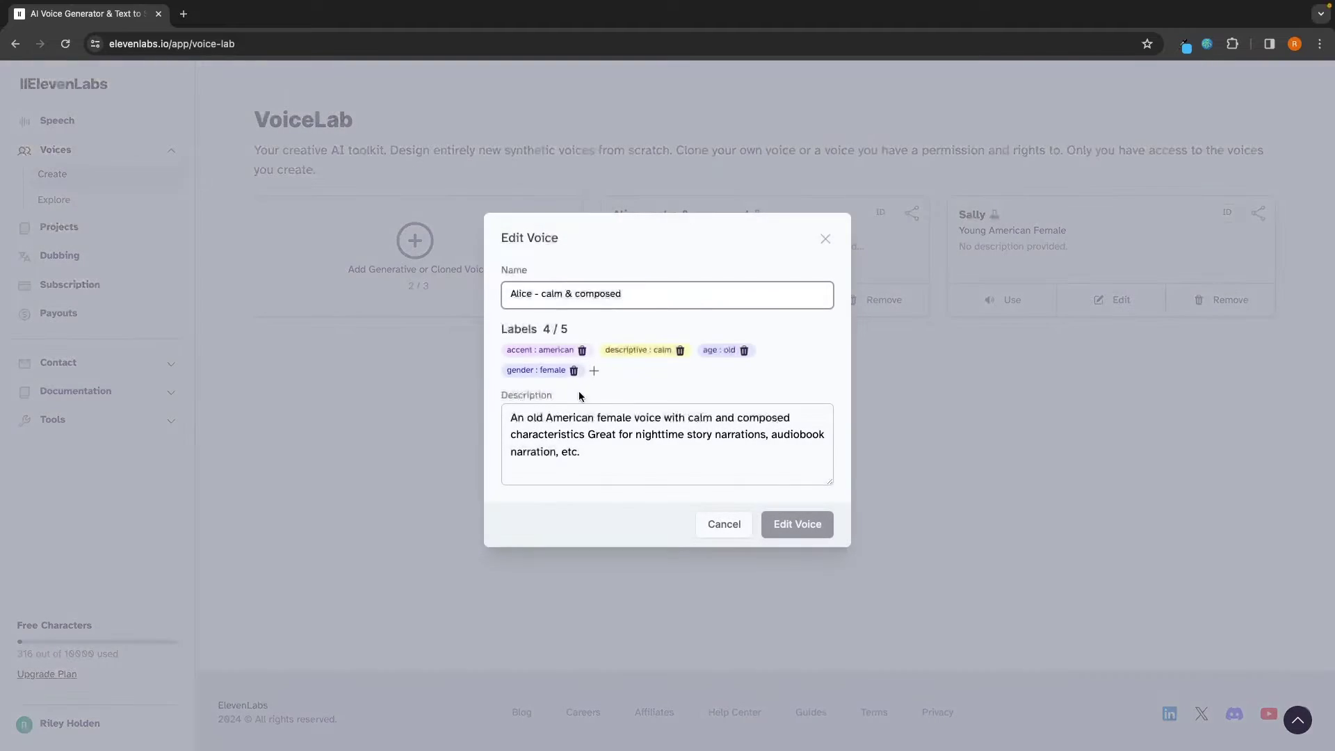
pyautogui.moveTo(629, 293); pyautogui.dragTo(530, 327)
pyautogui.click(530, 327)
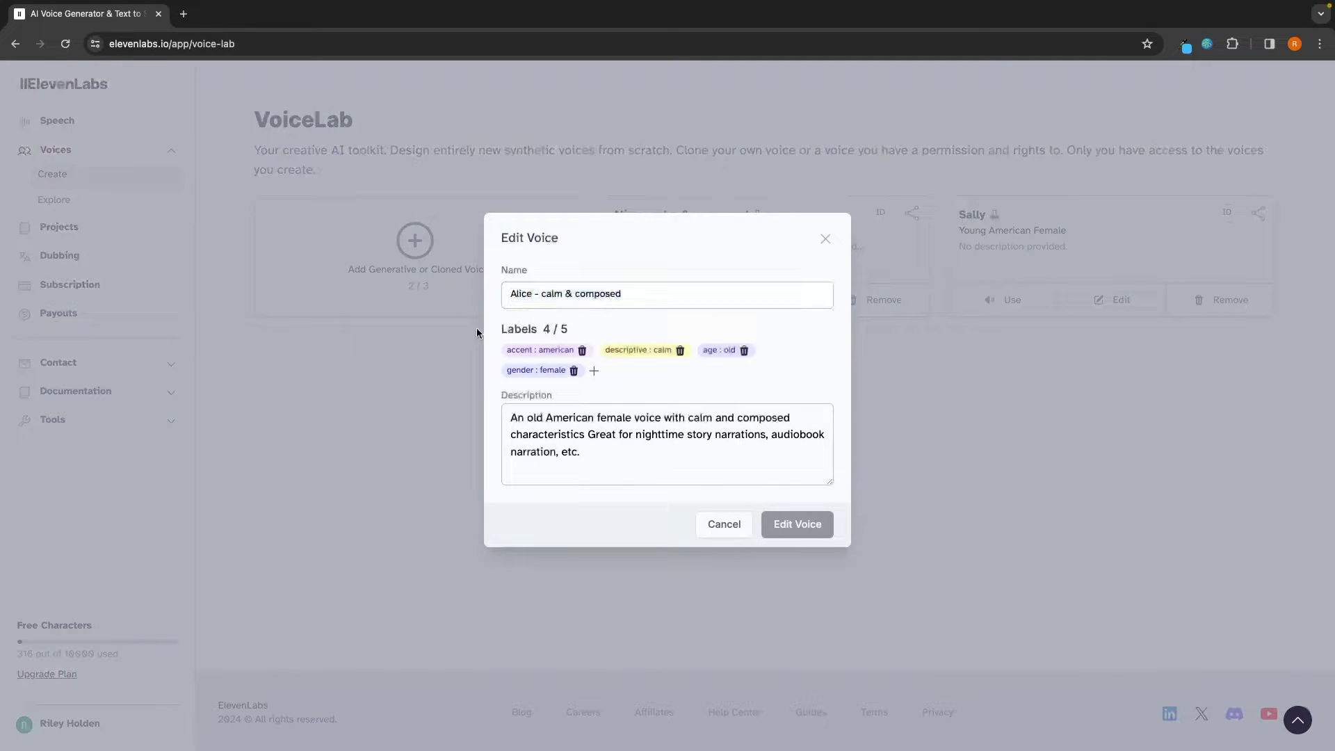
pyautogui.click(826, 240)
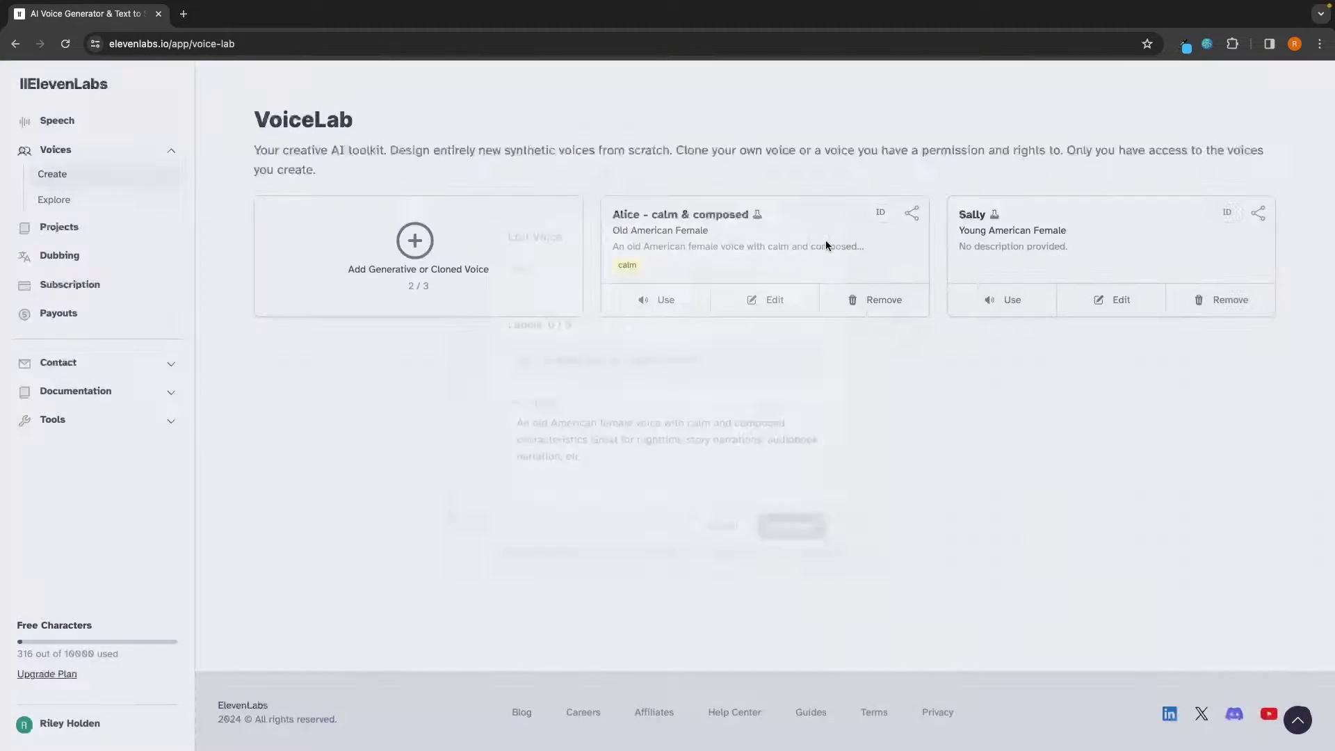
# Delete the 'Alice - calm & composed' voice, review voice types, then open the Voice Library.
pyautogui.click(867, 301)
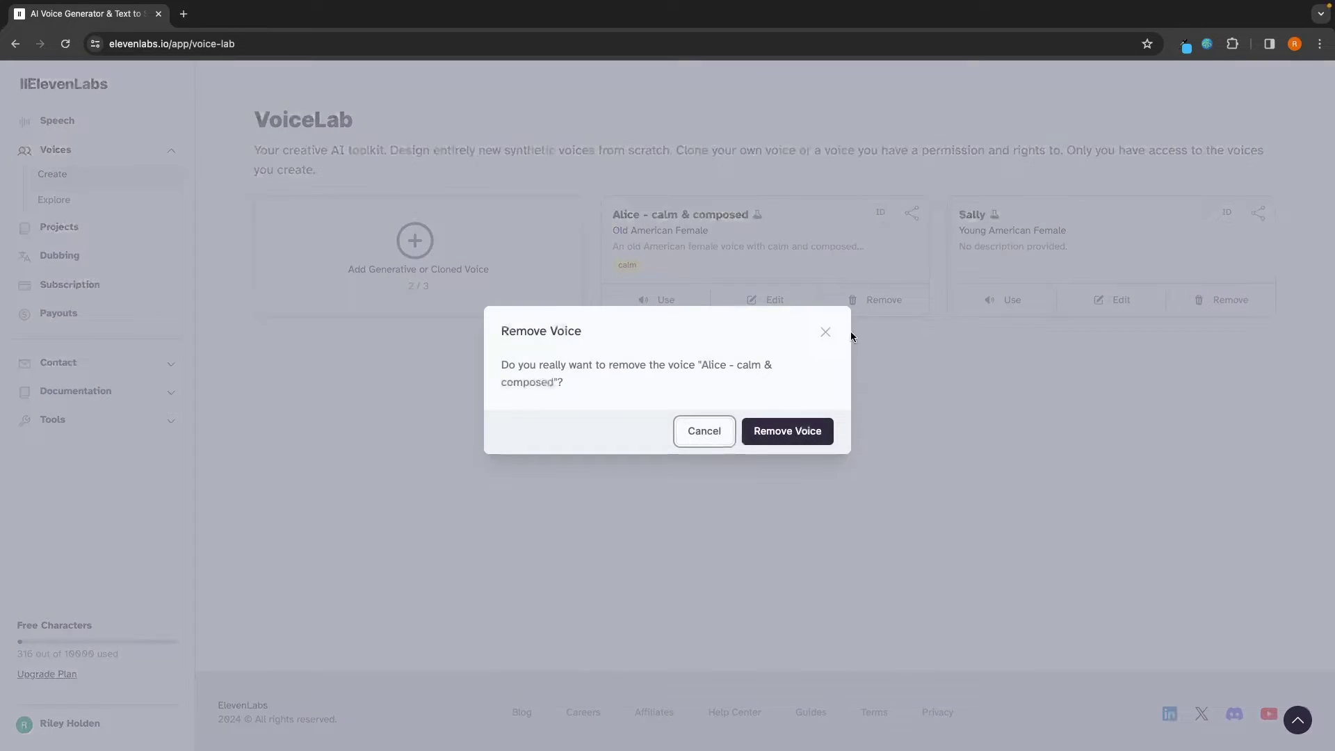
pyautogui.click(799, 430)
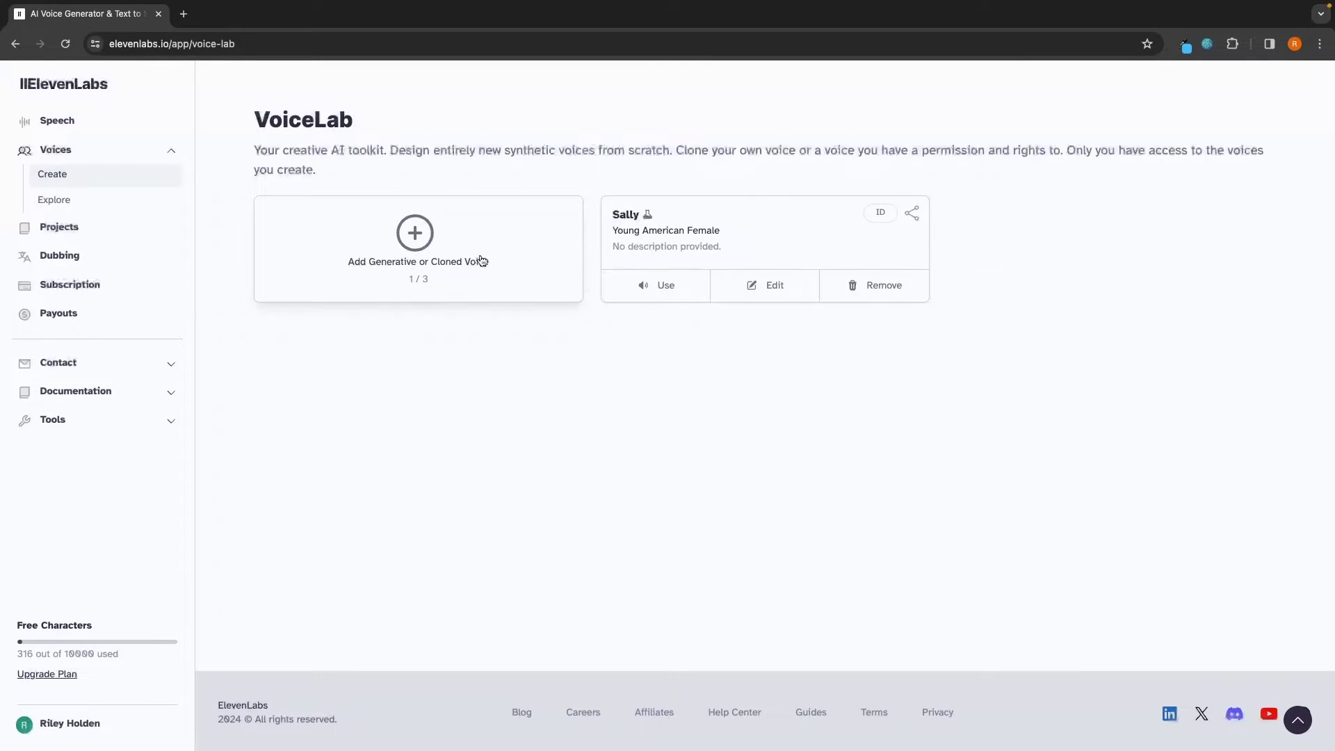
pyautogui.click(407, 237)
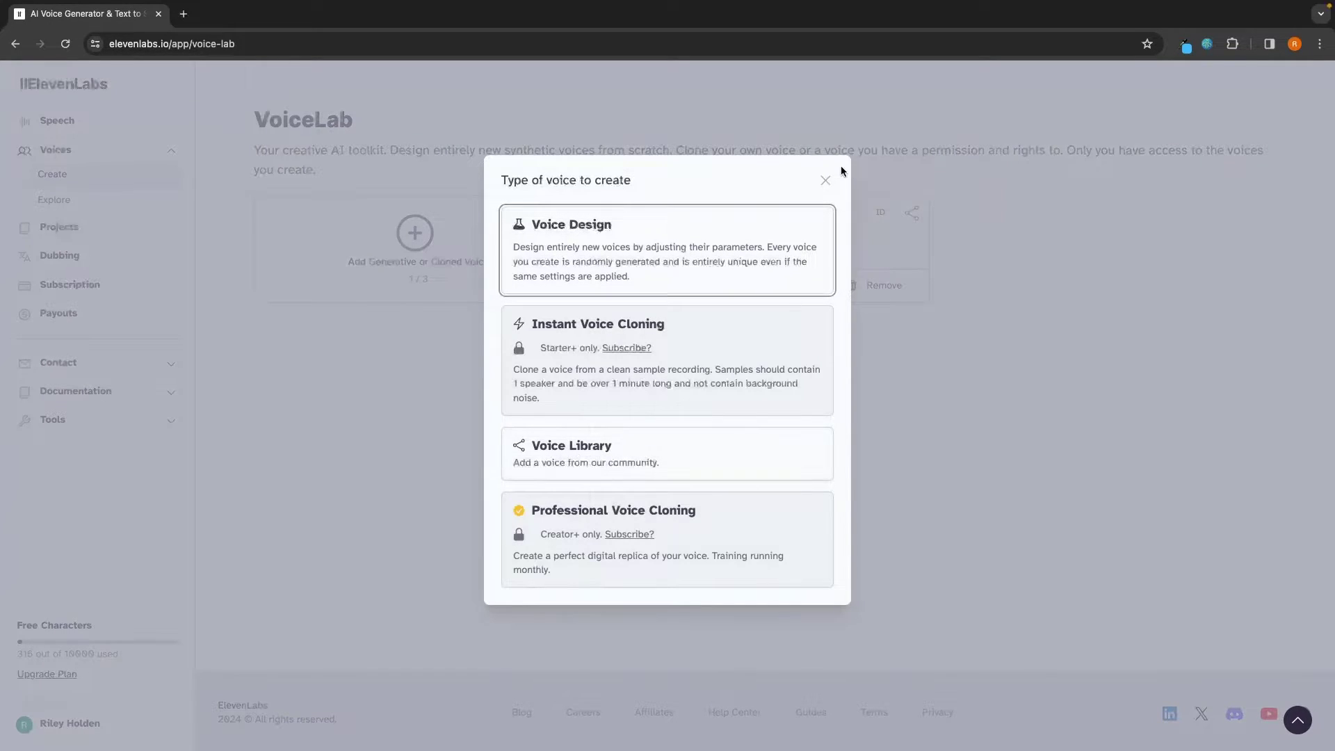
pyautogui.click(826, 180)
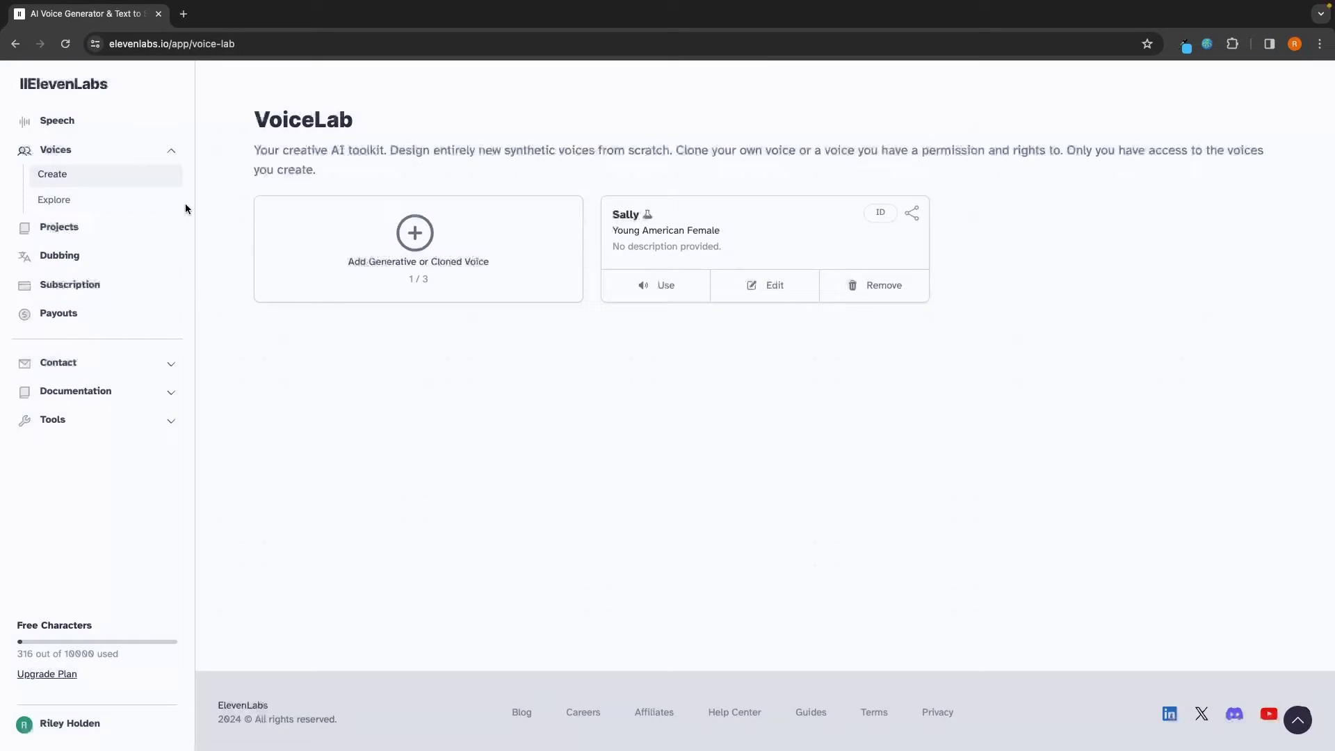
pyautogui.click(69, 201)
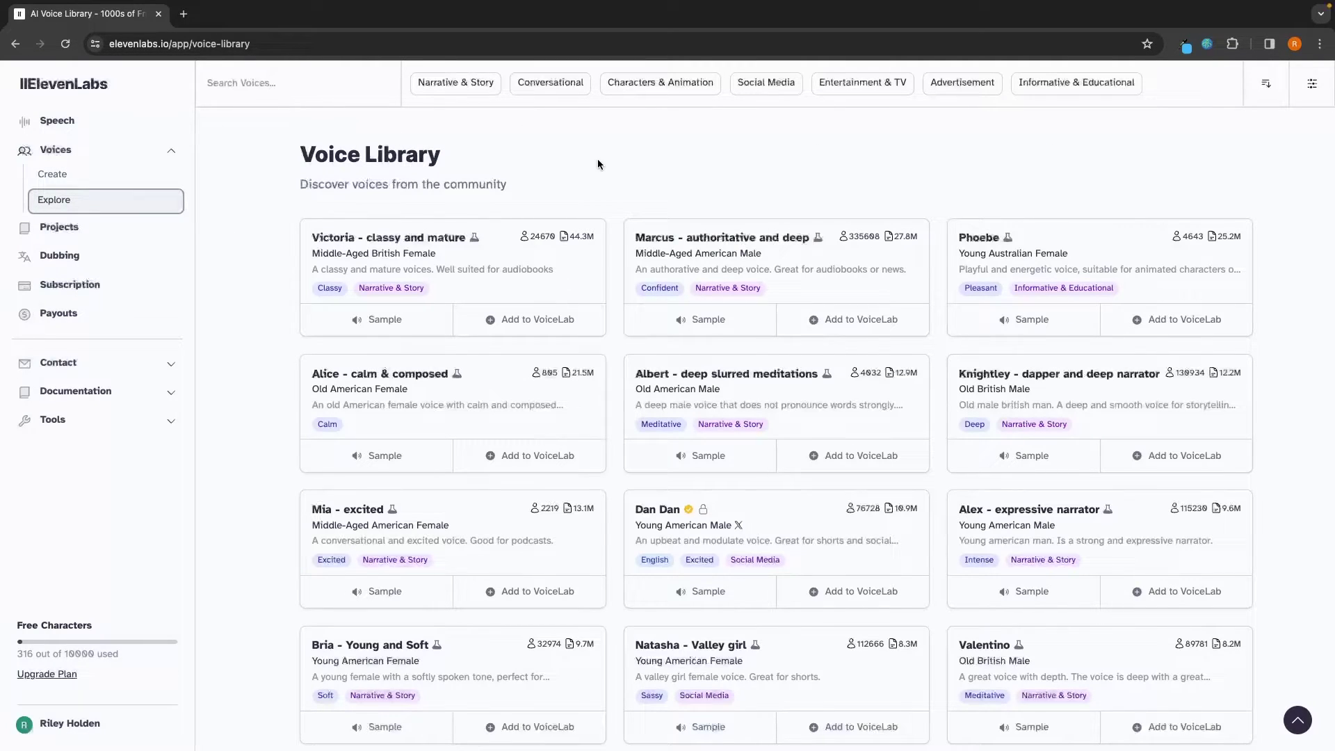
# Open Projects and read its description and notice requiring at least the Creator subscription.
pyautogui.click(85, 230)
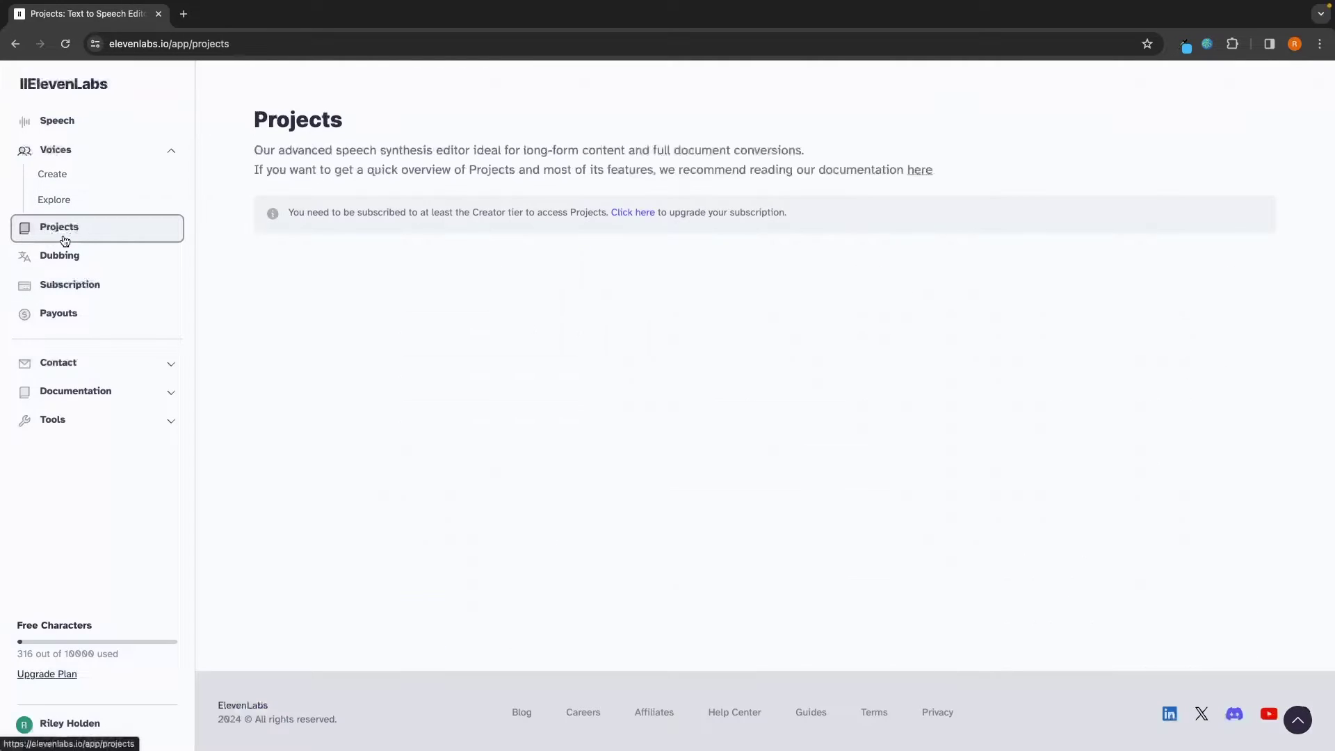
pyautogui.moveTo(253, 150); pyautogui.dragTo(738, 152)
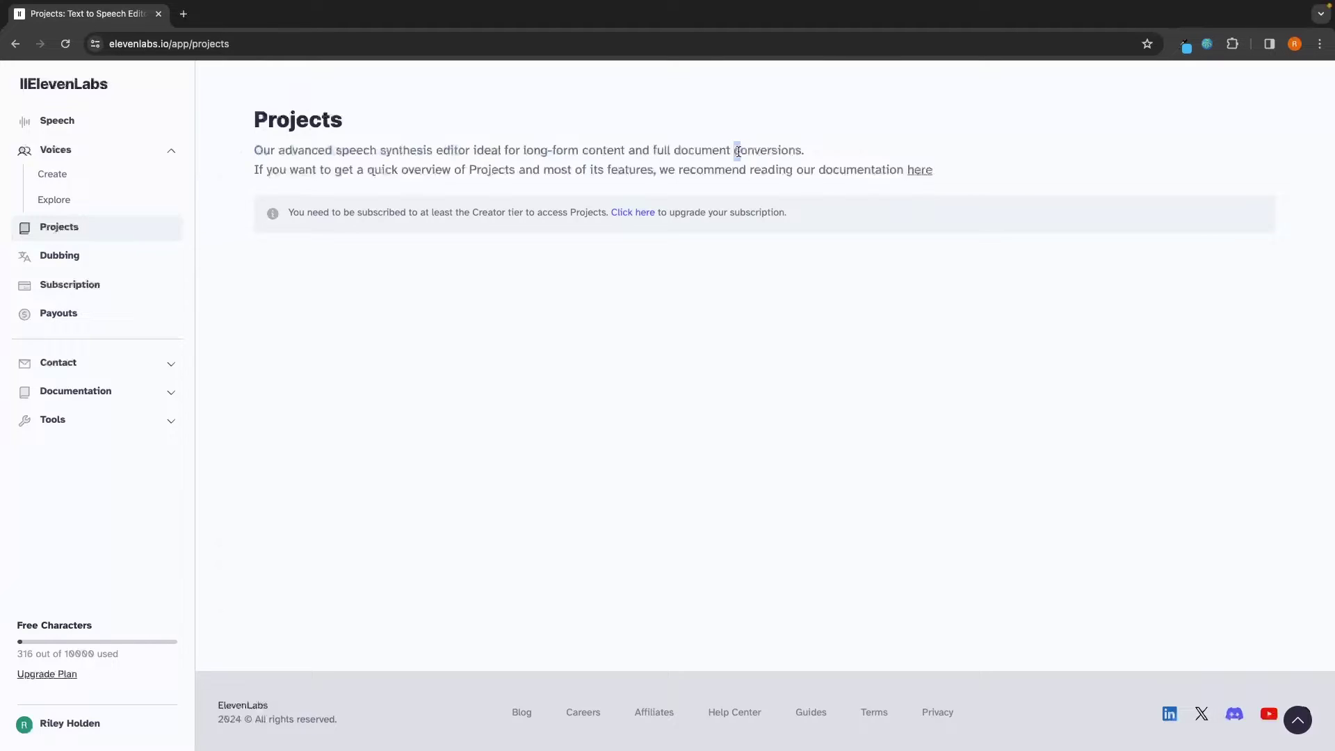
pyautogui.click(757, 278)
pyautogui.click(168, 151)
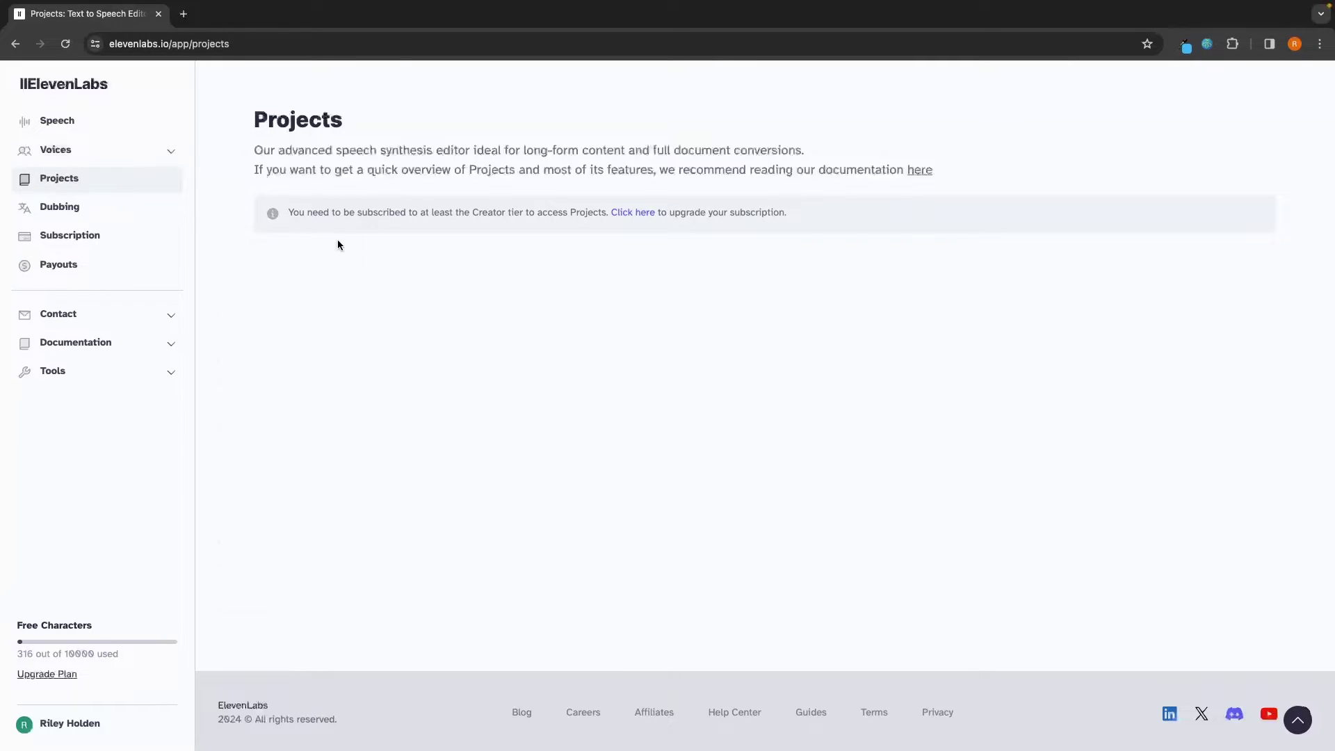
pyautogui.moveTo(282, 209); pyautogui.dragTo(840, 214)
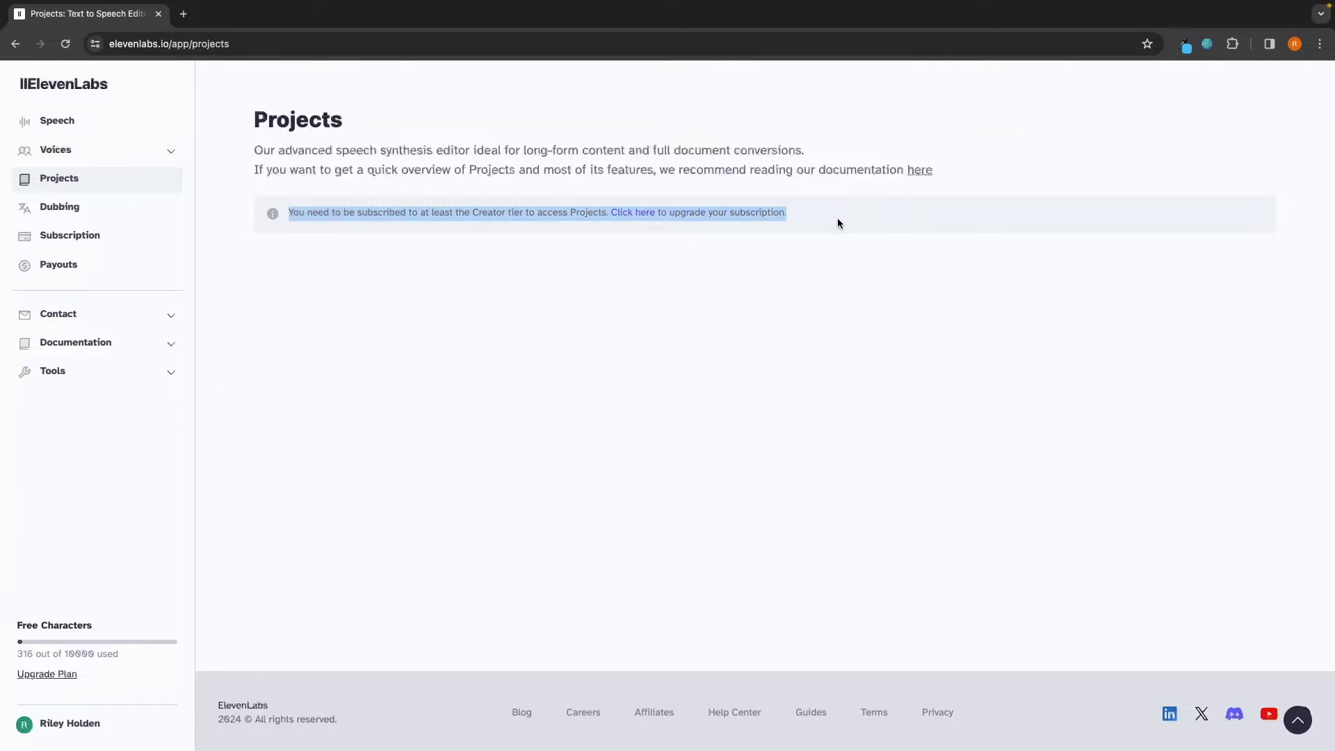
pyautogui.click(838, 218)
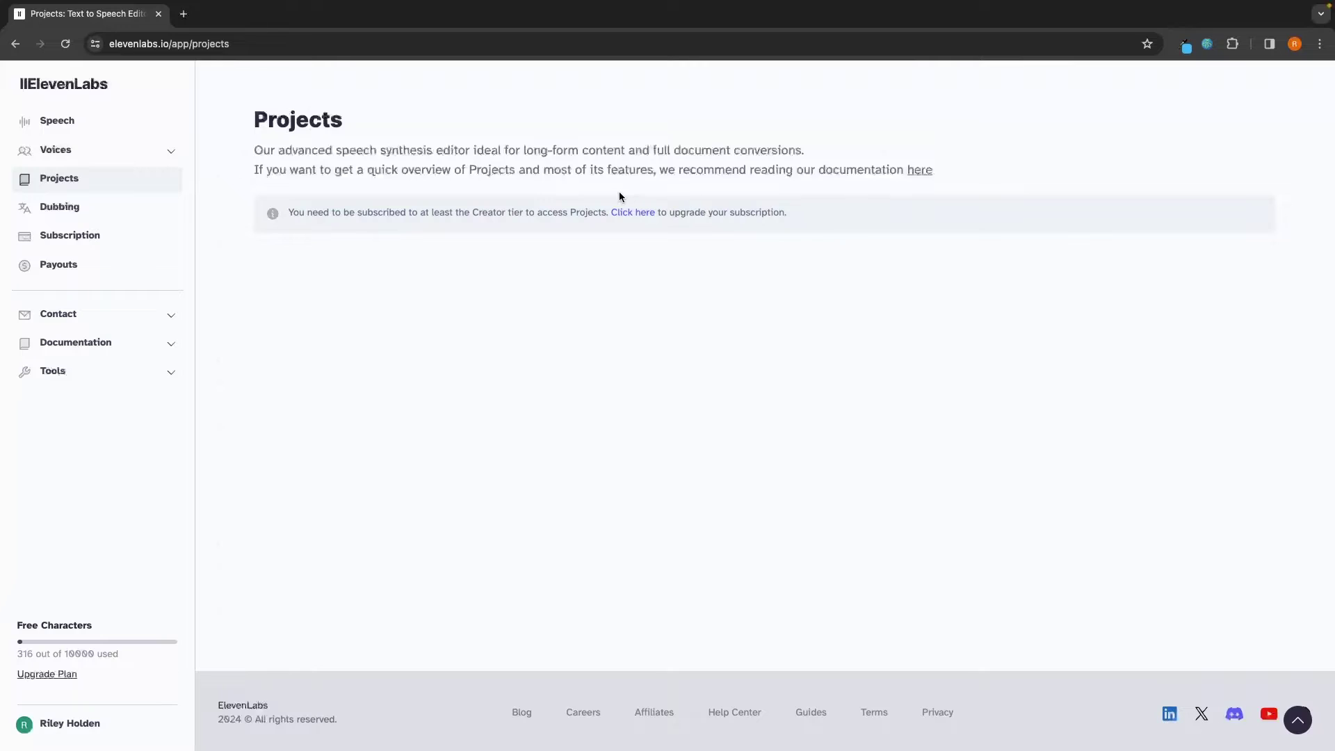
# Open the plans page and review the Free plan's character limit, usage, and 3 custom voices.
pyautogui.click(632, 212)
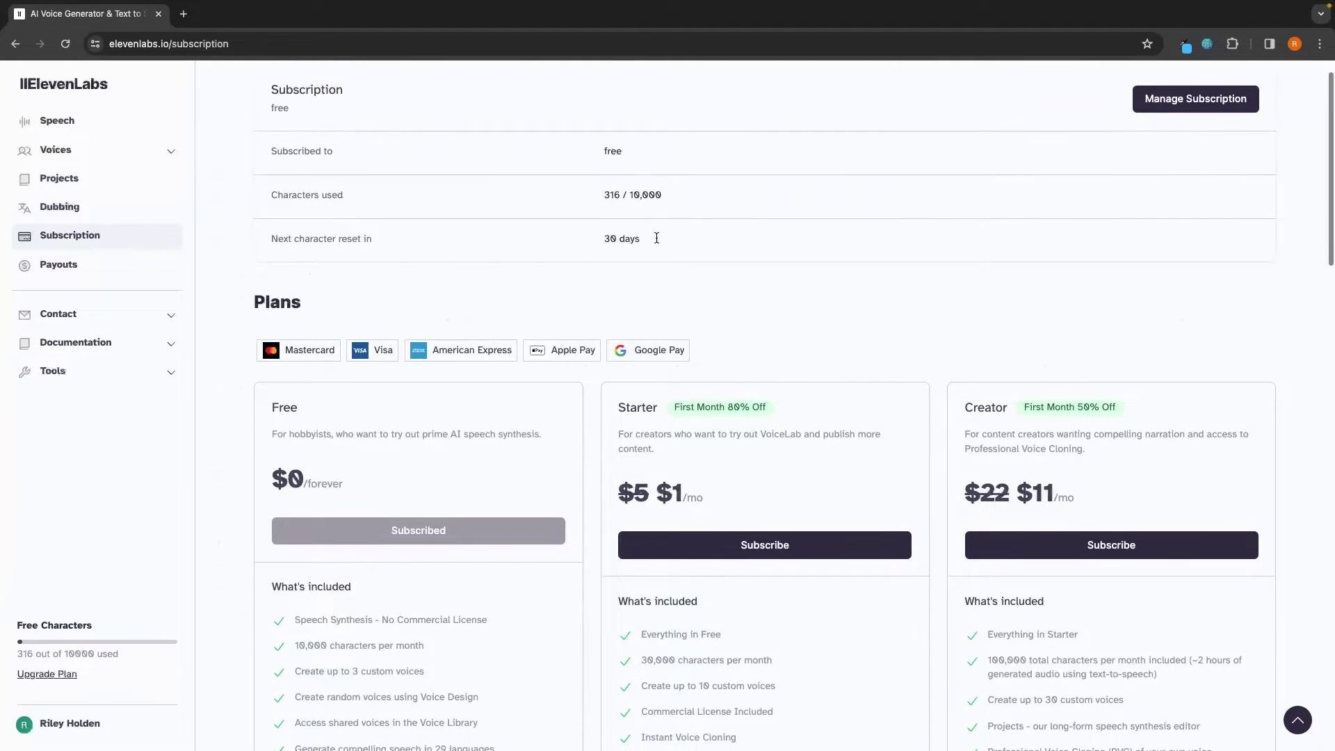
pyautogui.scroll(-3, 656, 237)
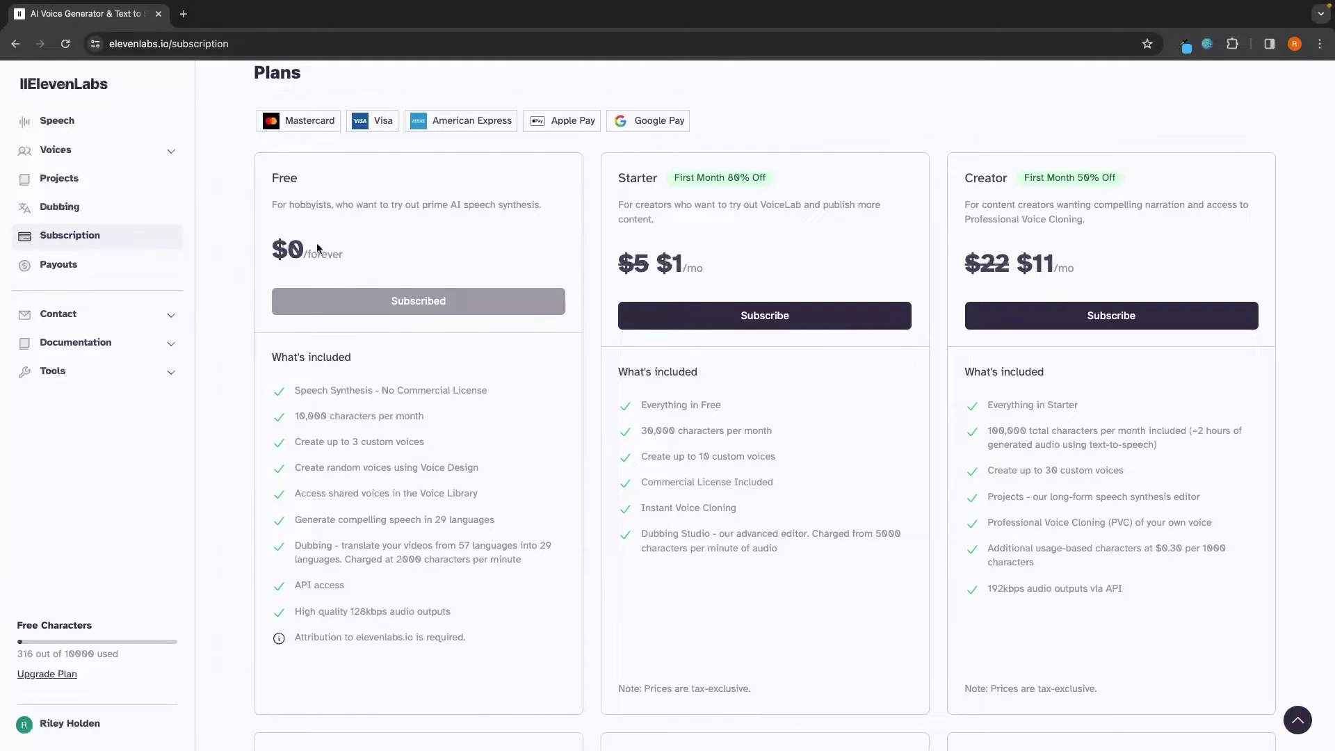
pyautogui.moveTo(294, 416); pyautogui.dragTo(440, 419)
pyautogui.click(440, 419)
pyautogui.moveTo(13, 654); pyautogui.dragTo(137, 661)
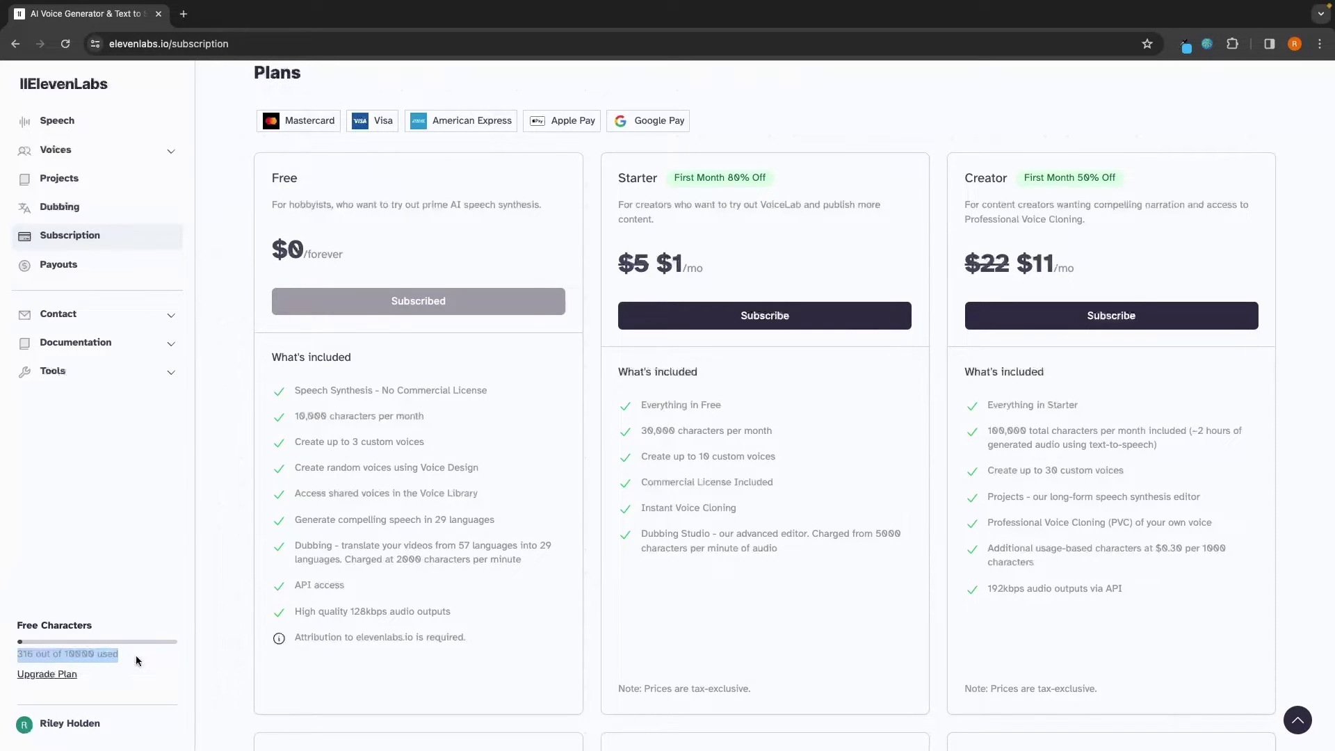
pyautogui.moveTo(293, 442); pyautogui.dragTo(452, 444)
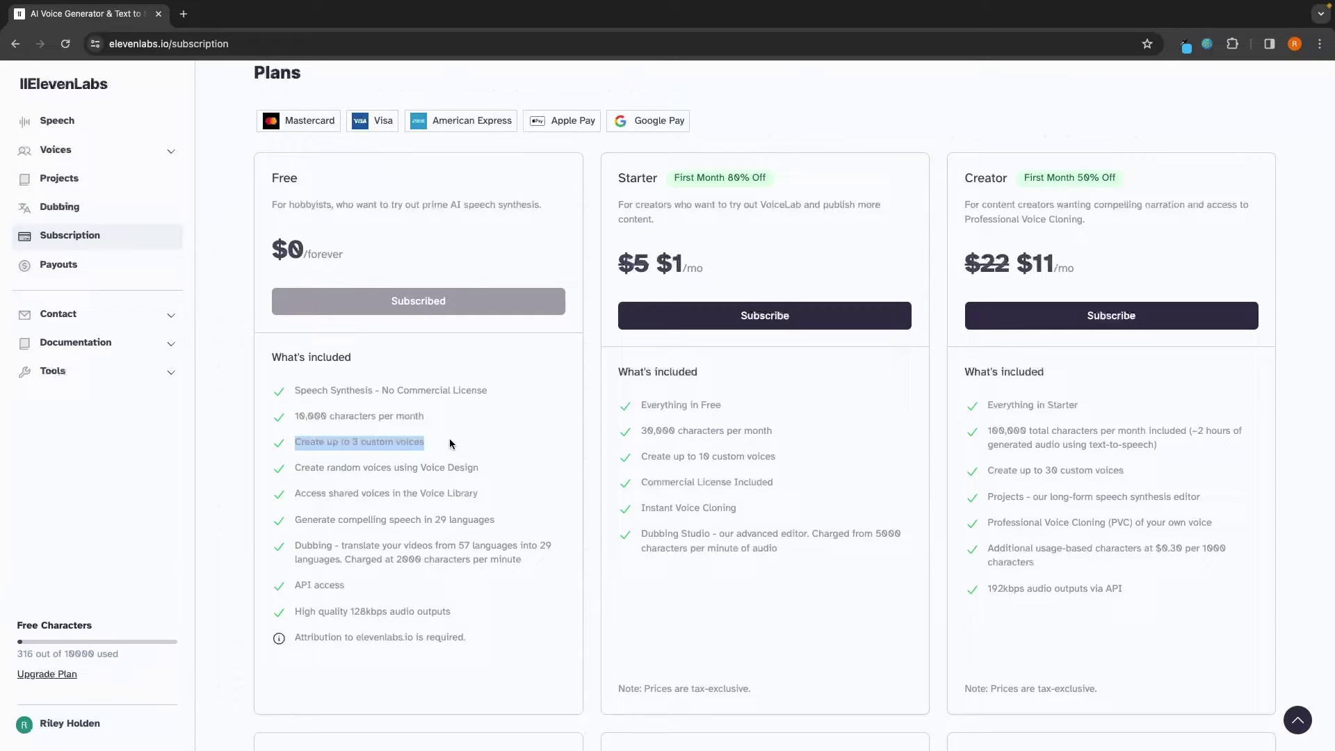
pyautogui.click(528, 426)
pyautogui.scroll(1, 498, 481)
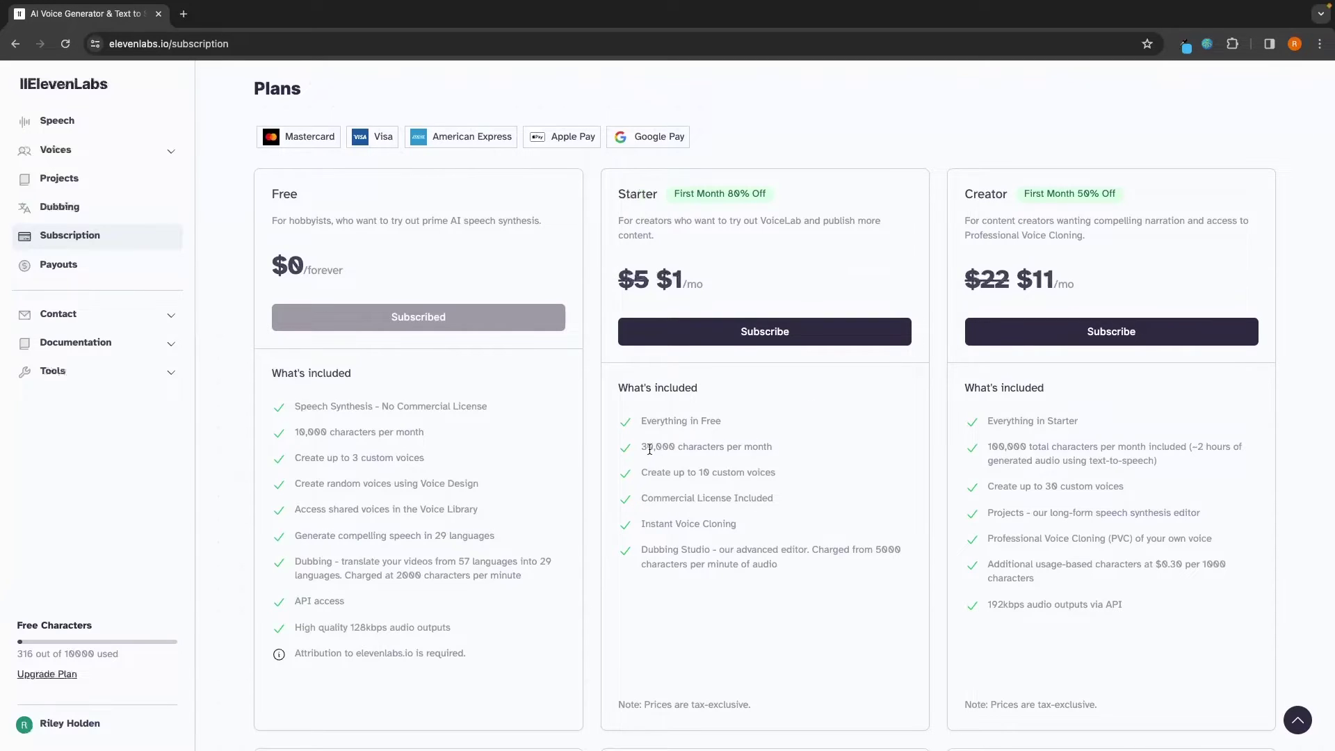
# Review Starter: 30,000 characters per month, 10 custom voices, commercial license included.
pyautogui.moveTo(640, 421); pyautogui.dragTo(723, 424)
pyautogui.moveTo(640, 446); pyautogui.dragTo(784, 445)
pyautogui.click(745, 424)
pyautogui.moveTo(645, 476); pyautogui.dragTo(808, 467)
pyautogui.click(808, 467)
pyautogui.moveTo(637, 498); pyautogui.dragTo(826, 498)
pyautogui.click(826, 500)
# Note Creator's 100,000 characters, 30 custom voices and Projects, then subscribe to Creator.
pyautogui.moveTo(987, 446); pyautogui.dragTo(1180, 445)
pyautogui.click(1022, 465)
pyautogui.moveTo(991, 485); pyautogui.dragTo(1141, 491)
pyautogui.click(1132, 484)
pyautogui.moveTo(1004, 513); pyautogui.dragTo(1171, 511)
pyautogui.click(1158, 512)
pyautogui.click(1118, 338)
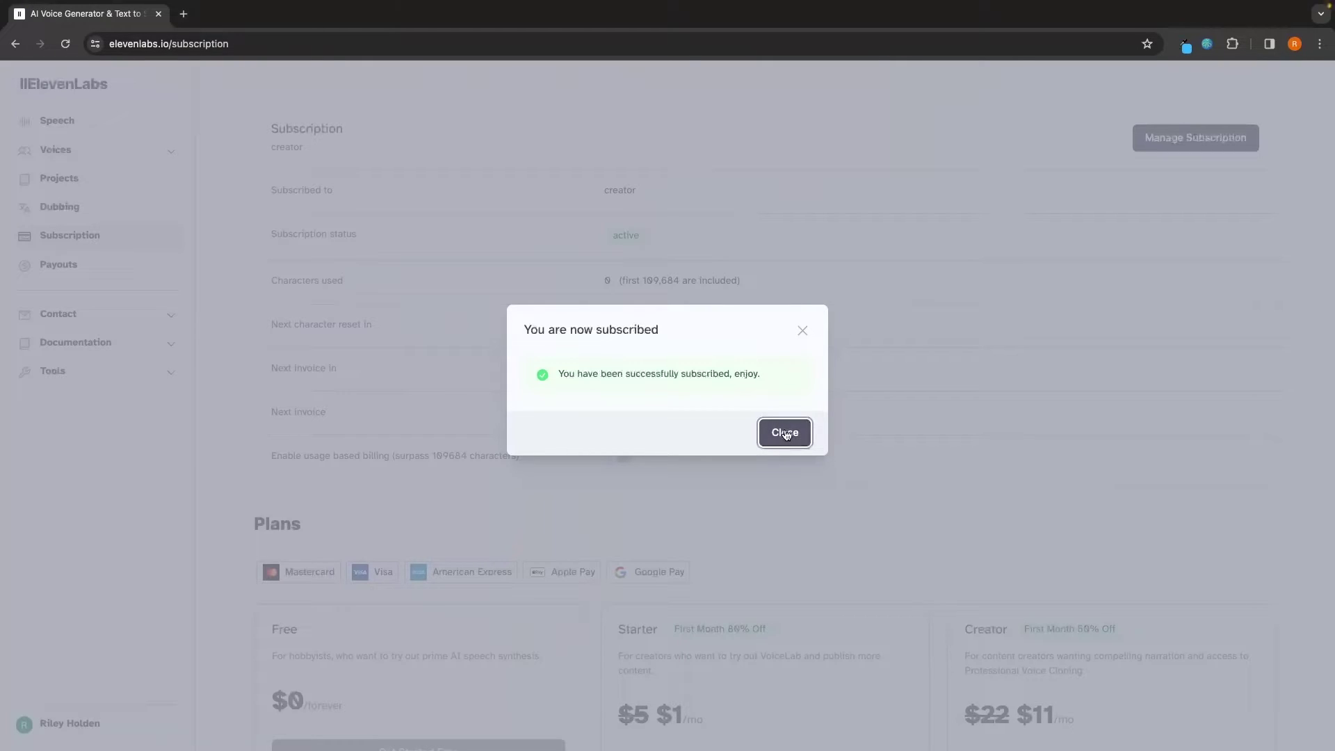
pyautogui.click(786, 431)
# Start a new project and look over the empty-project and URL starting options.
pyautogui.click(92, 182)
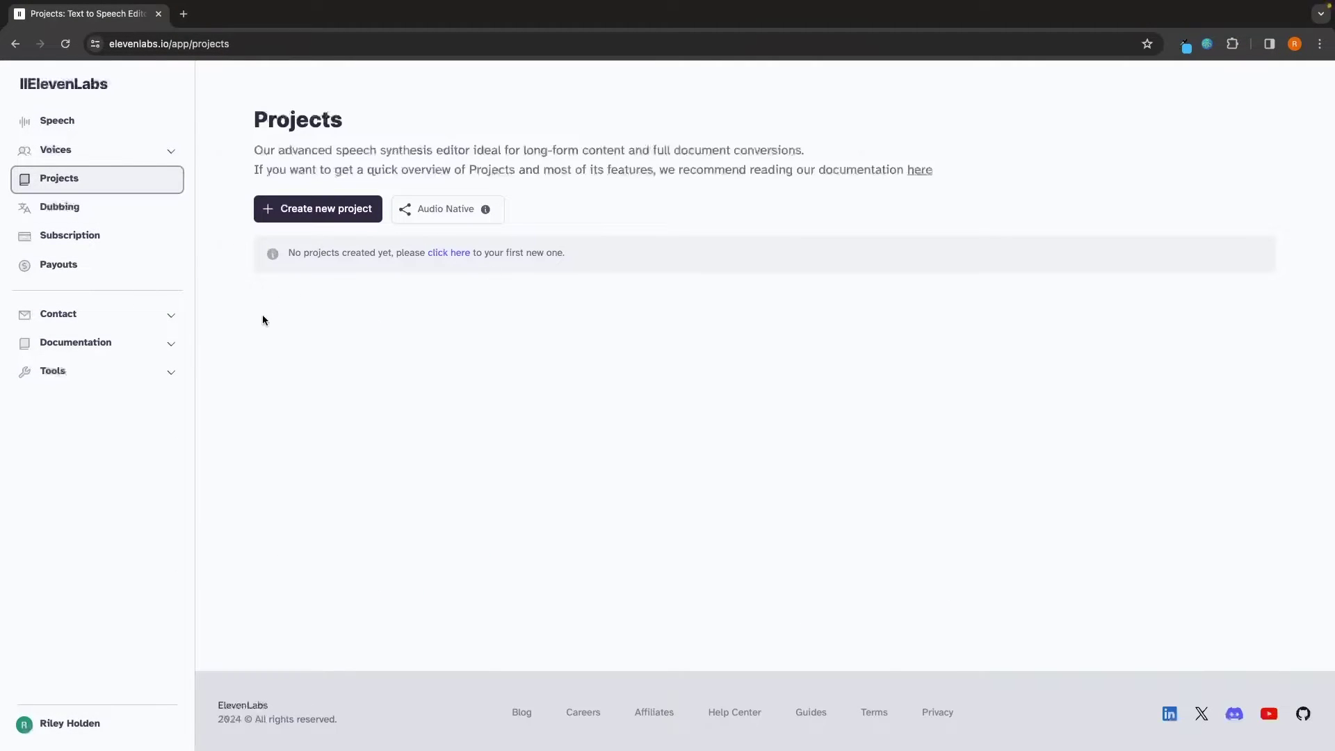
pyautogui.click(310, 210)
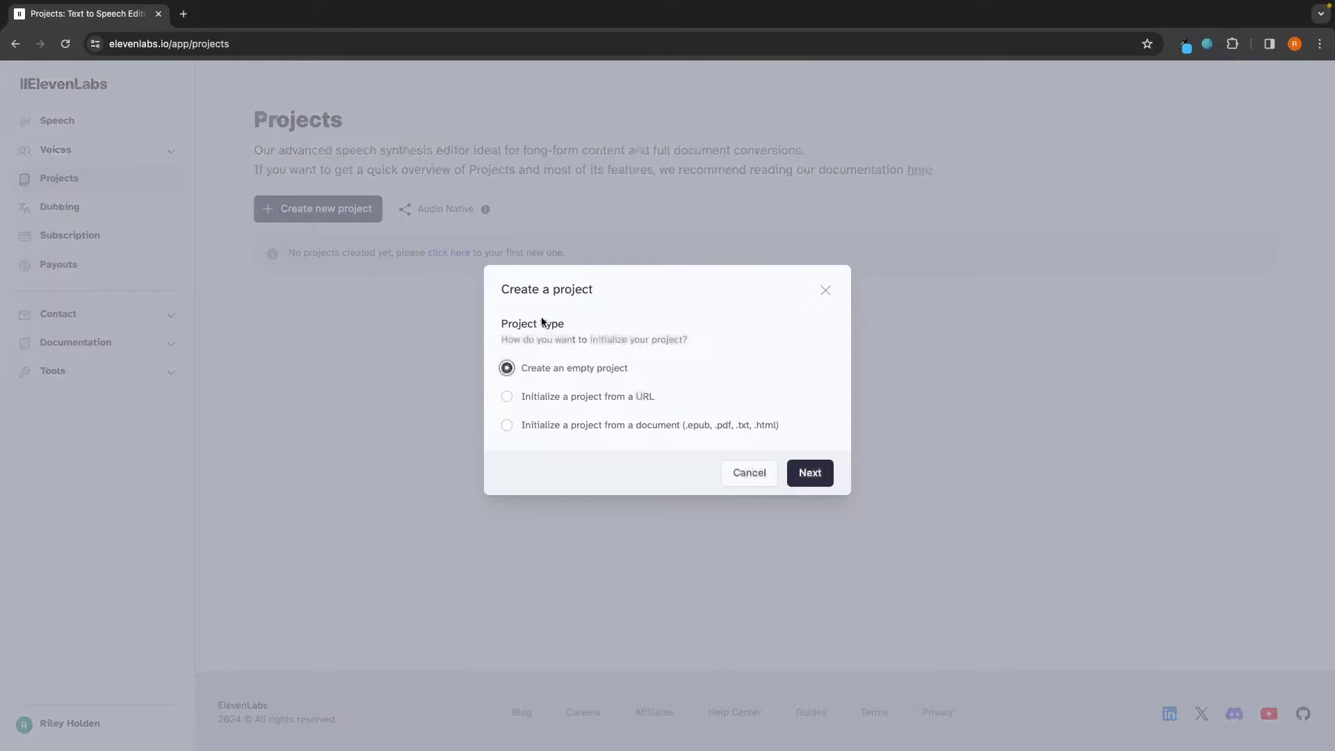
pyautogui.moveTo(518, 368); pyautogui.dragTo(639, 370)
pyautogui.click(639, 370)
pyautogui.moveTo(521, 402); pyautogui.dragTo(661, 403)
pyautogui.click(673, 398)
# Choose 'Initialize a project from a document' and continue to the project settings.
pyautogui.click(577, 428)
pyautogui.moveTo(534, 427); pyautogui.dragTo(702, 436)
pyautogui.click(702, 436)
pyautogui.click(815, 478)
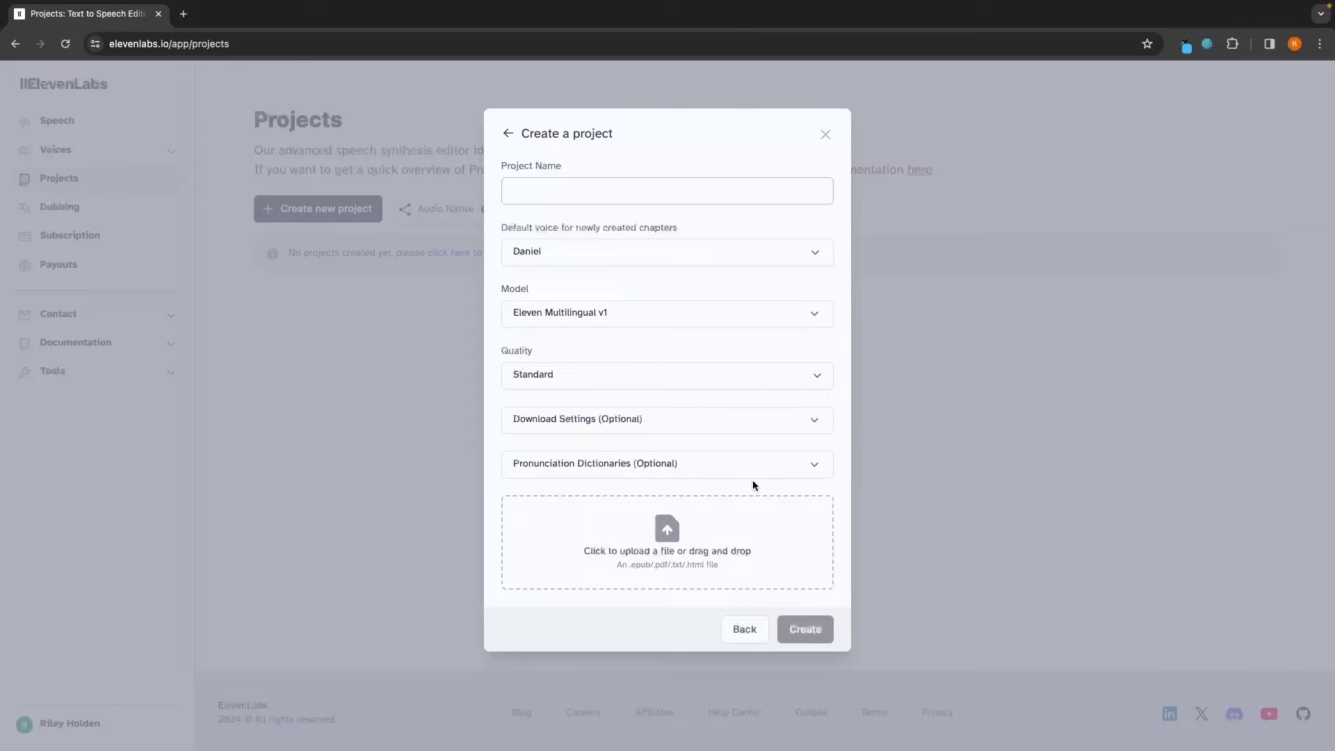
# Name the project 'Test Ebook' and glance through the default voice list.
pyautogui.click(571, 190)
pyautogui.write('Test Ebook')
pyautogui.click(528, 253)
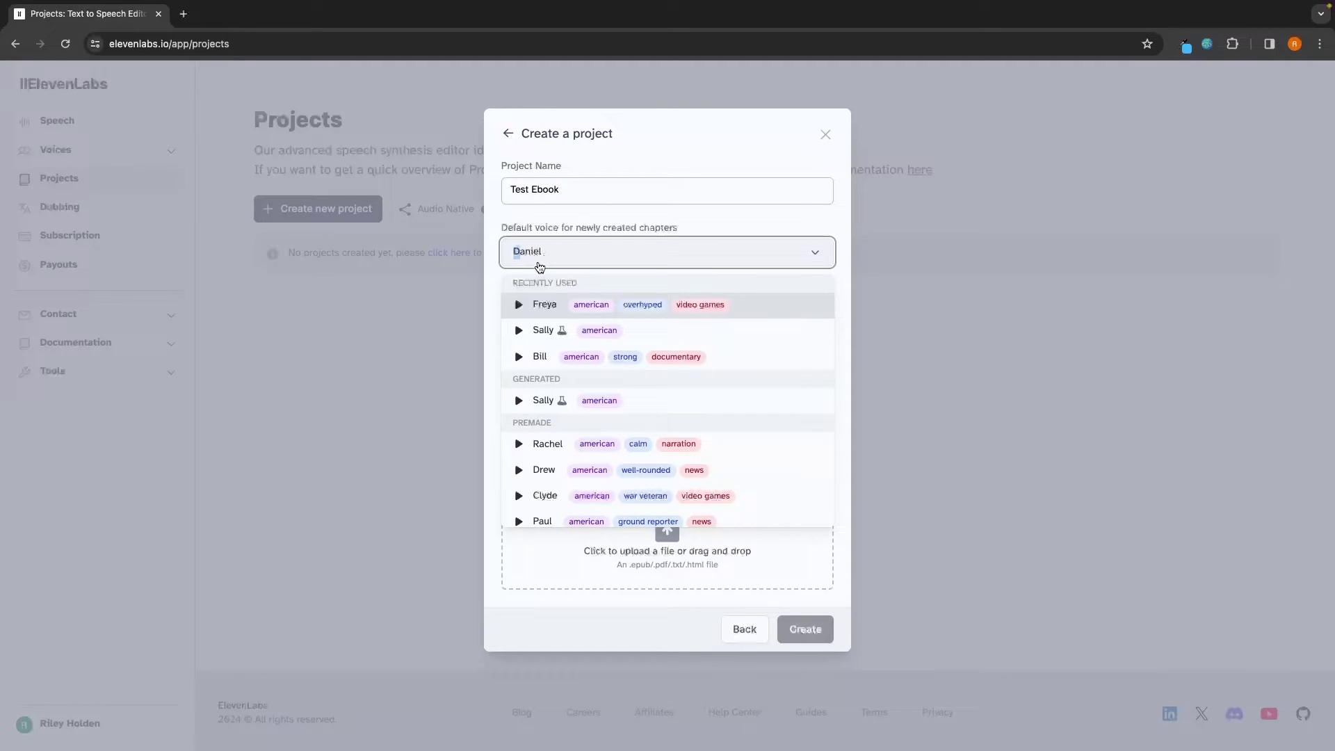
pyautogui.click(653, 207)
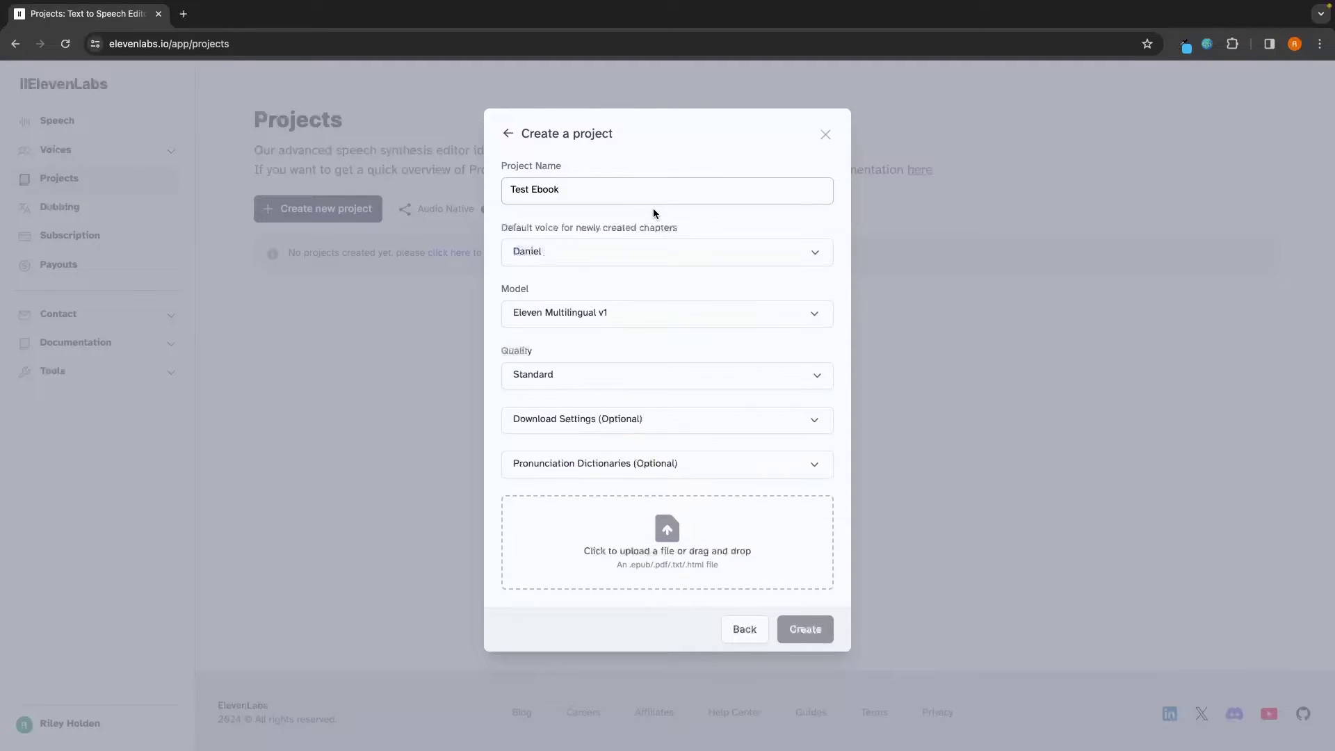
pyautogui.click(611, 253)
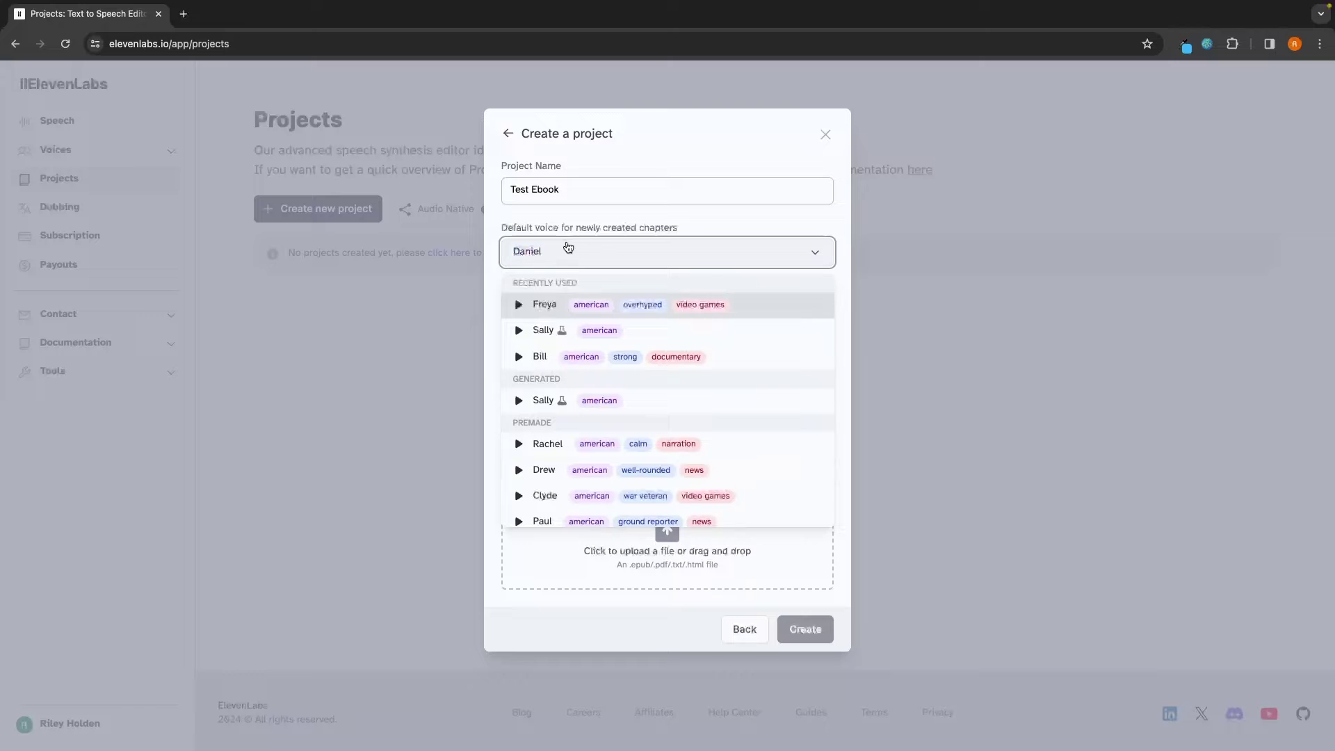
pyautogui.click(630, 226)
# Set the model to Eleven Multilingual v2 and note the model recommendation warning.
pyautogui.click(537, 313)
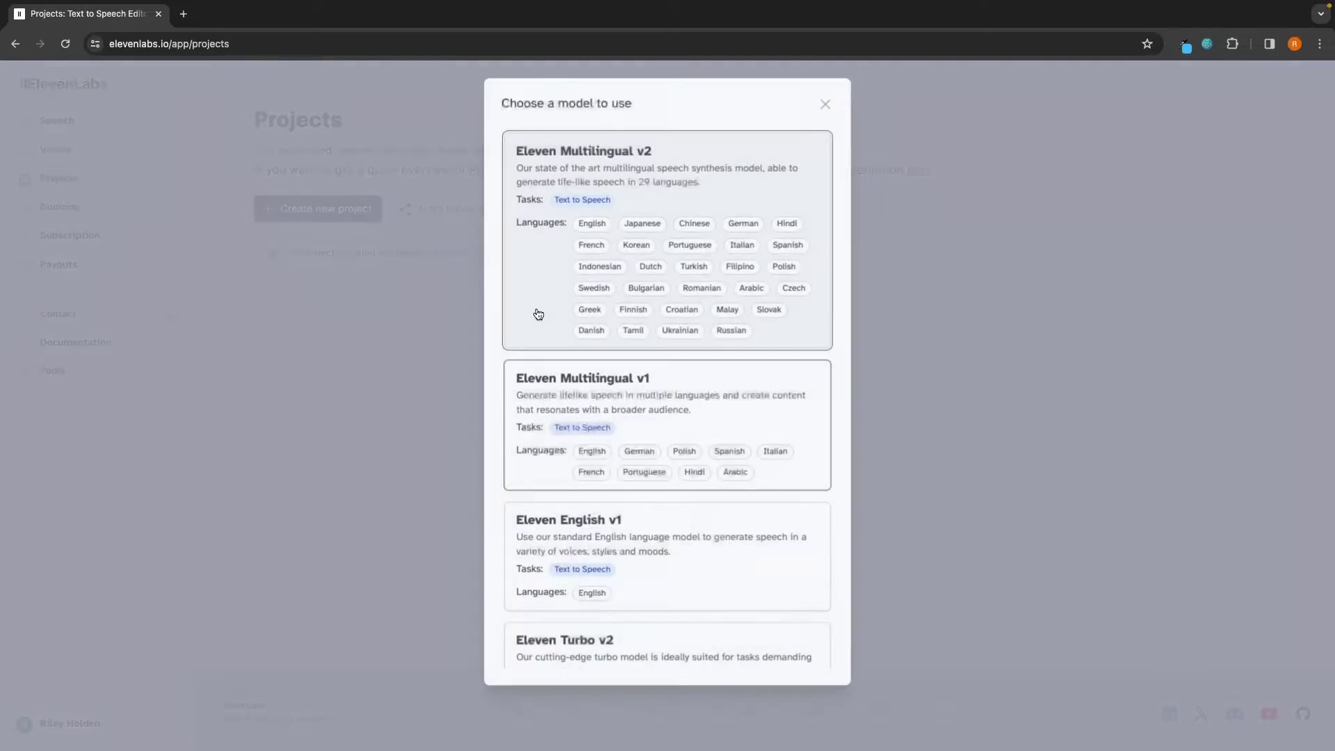
pyautogui.click(629, 307)
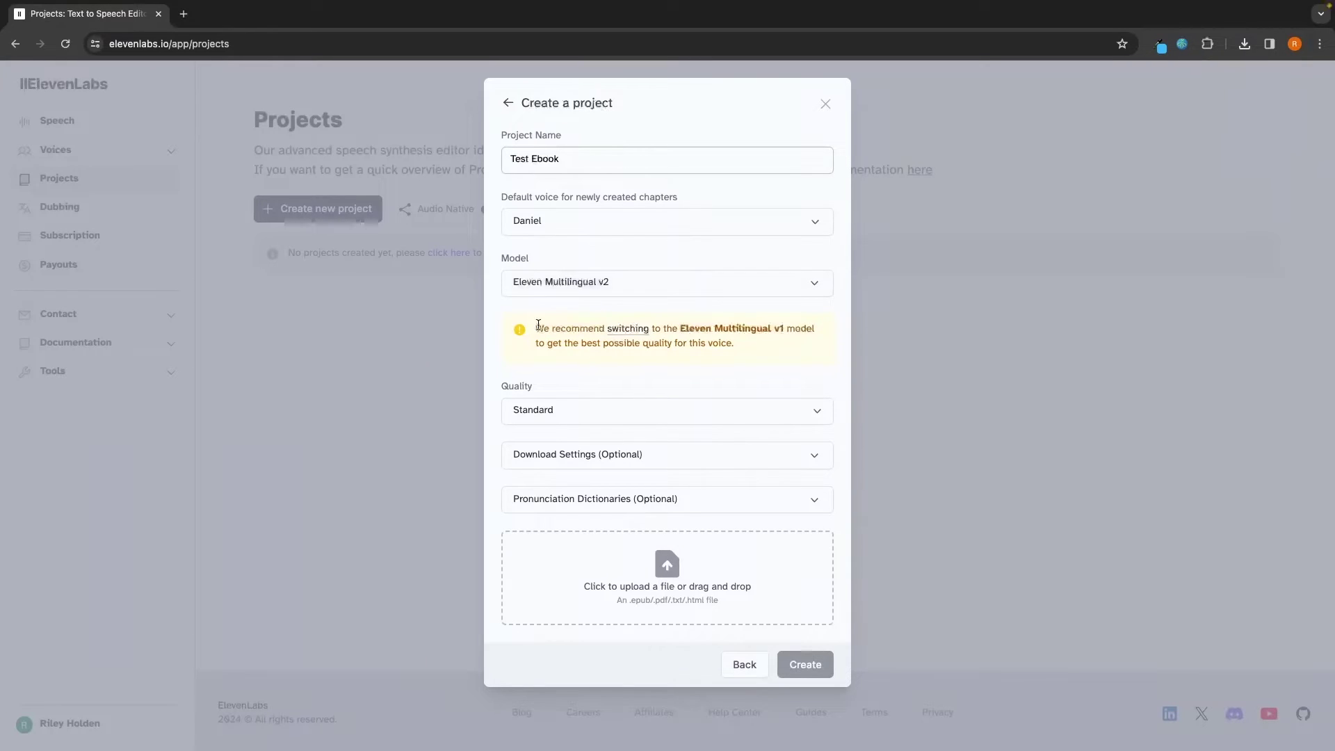
pyautogui.moveTo(535, 327); pyautogui.dragTo(732, 348)
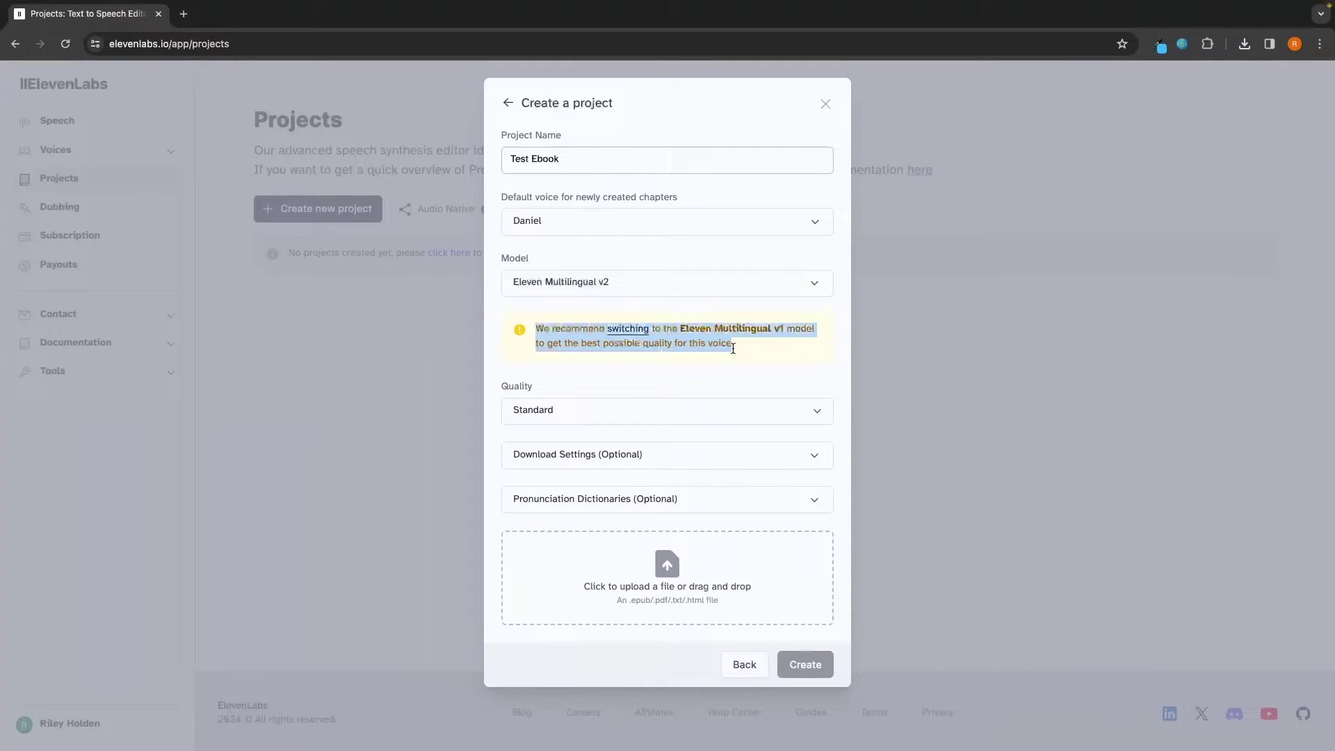
pyautogui.click(772, 330)
pyautogui.click(715, 293)
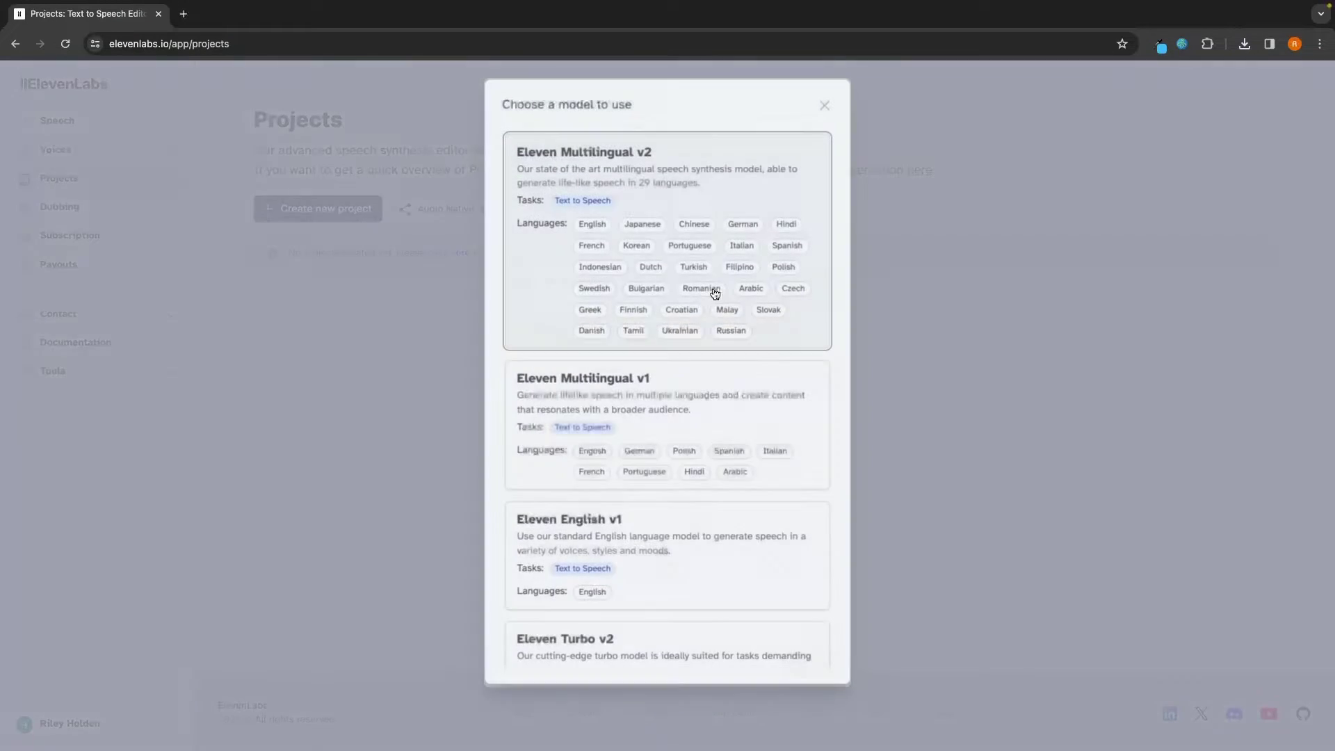
pyautogui.click(824, 107)
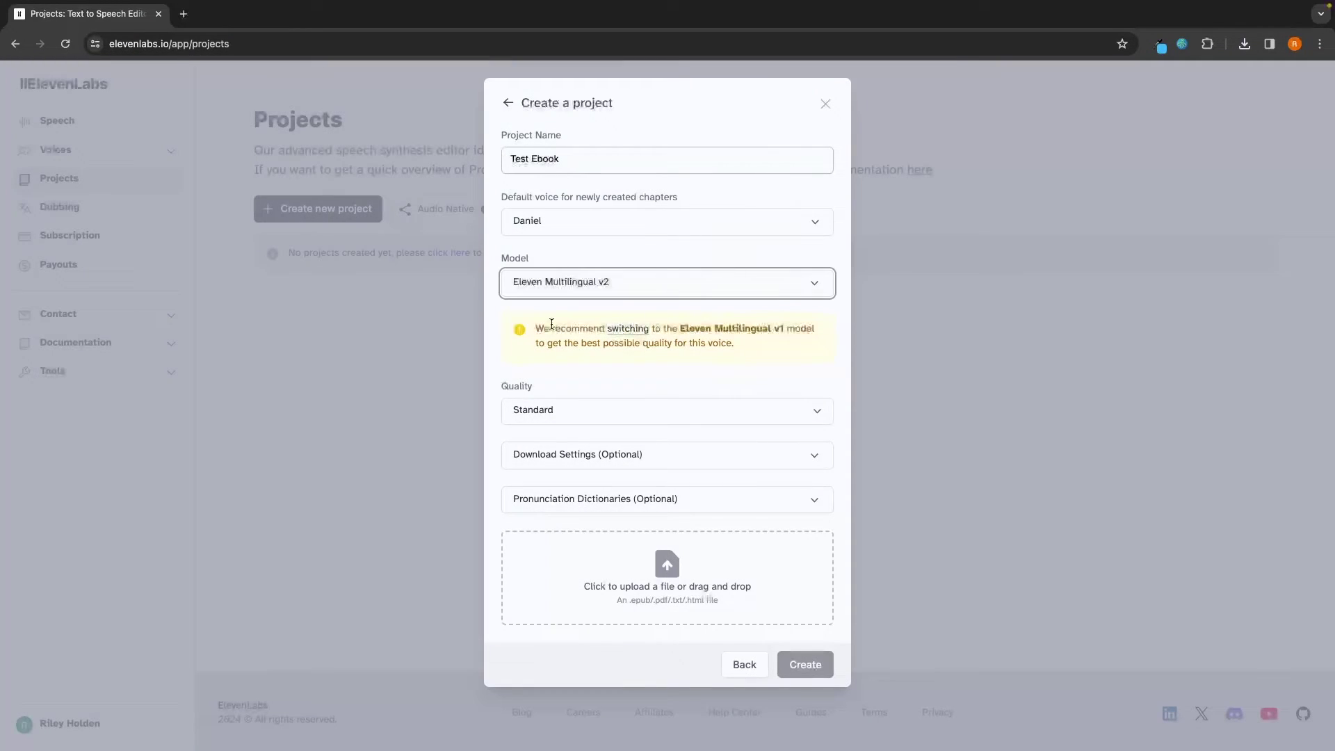
pyautogui.moveTo(533, 327); pyautogui.dragTo(763, 344)
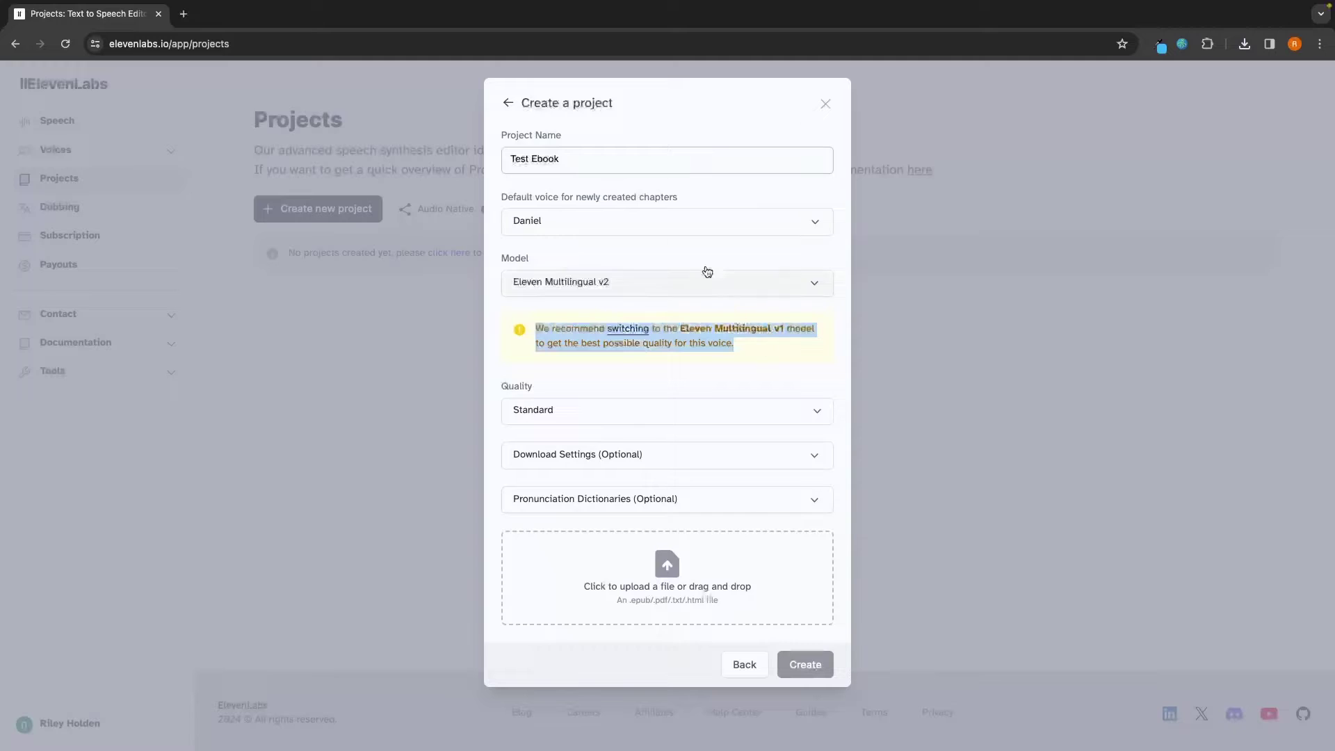
# Keep Eleven Multilingual v2 as the model and set the default voice to Bill.
pyautogui.click(691, 291)
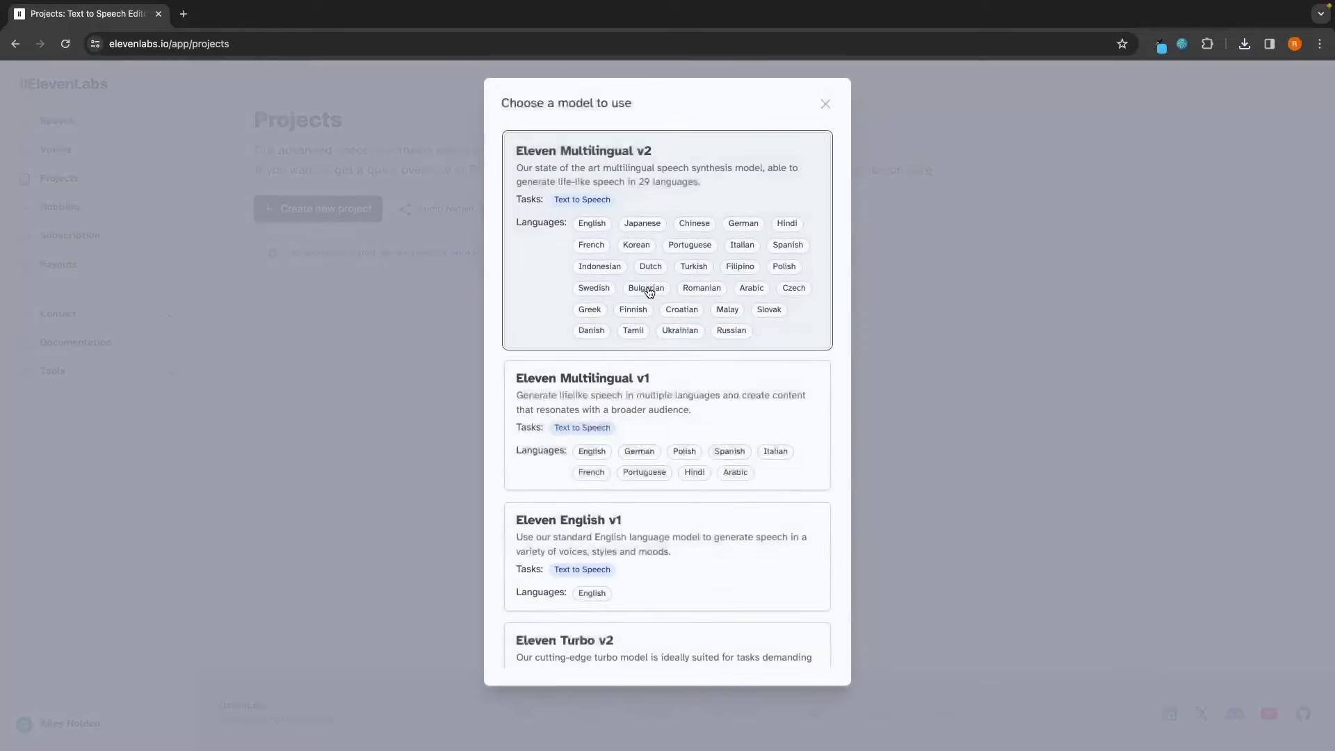
pyautogui.click(547, 456)
pyautogui.click(683, 313)
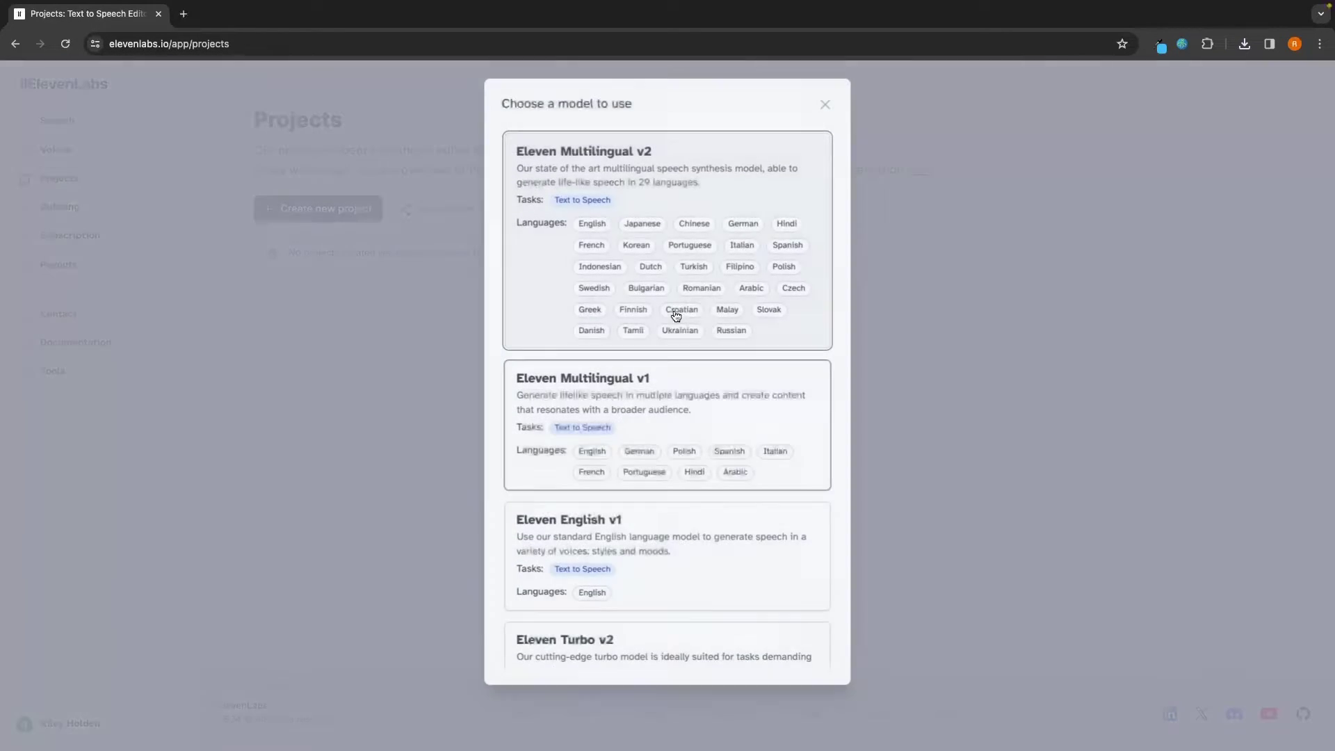
pyautogui.click(658, 195)
pyautogui.click(596, 283)
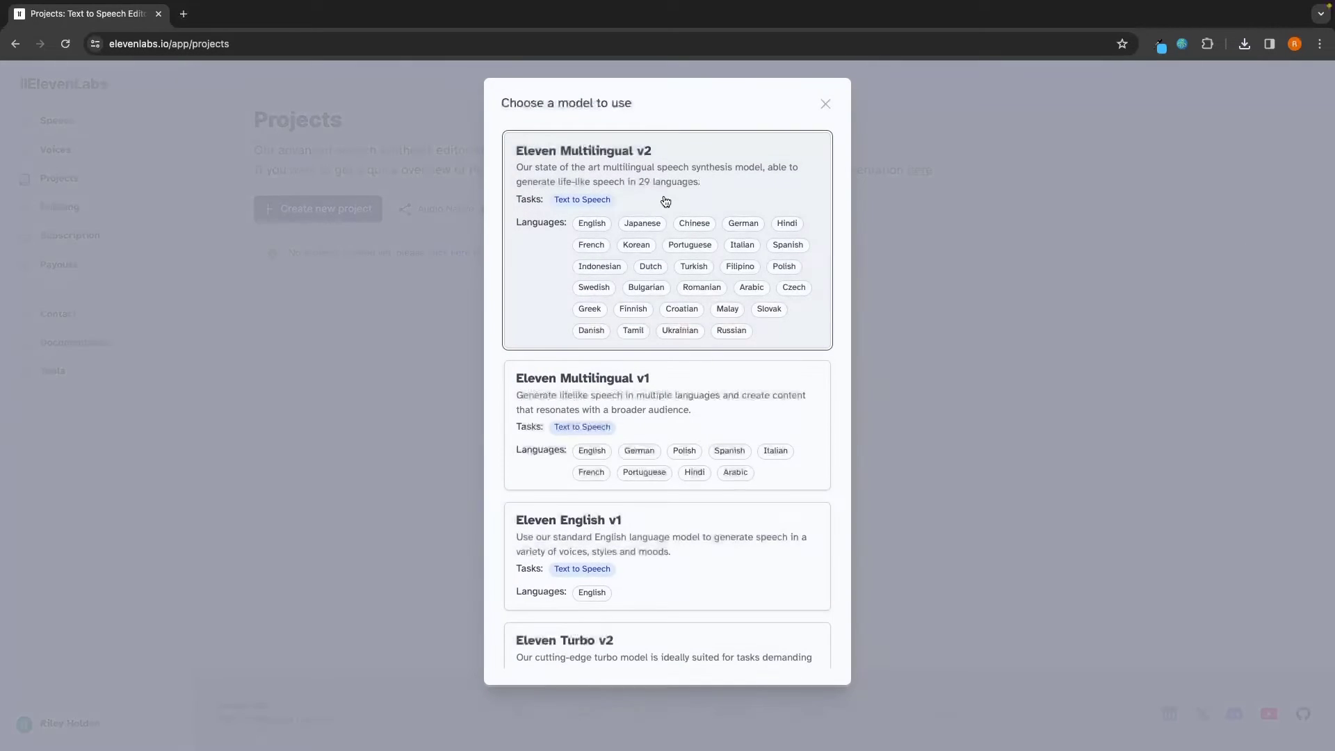
pyautogui.click(764, 195)
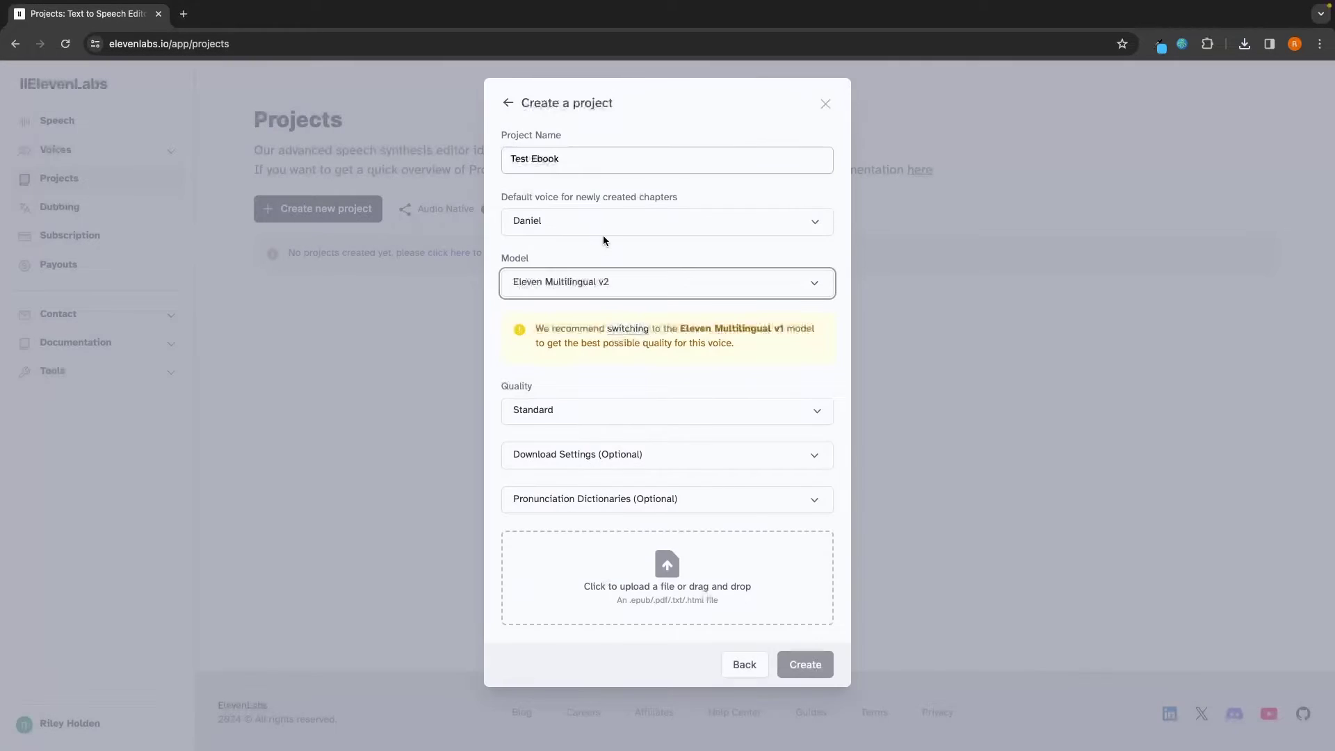
pyautogui.click(596, 240)
pyautogui.click(570, 318)
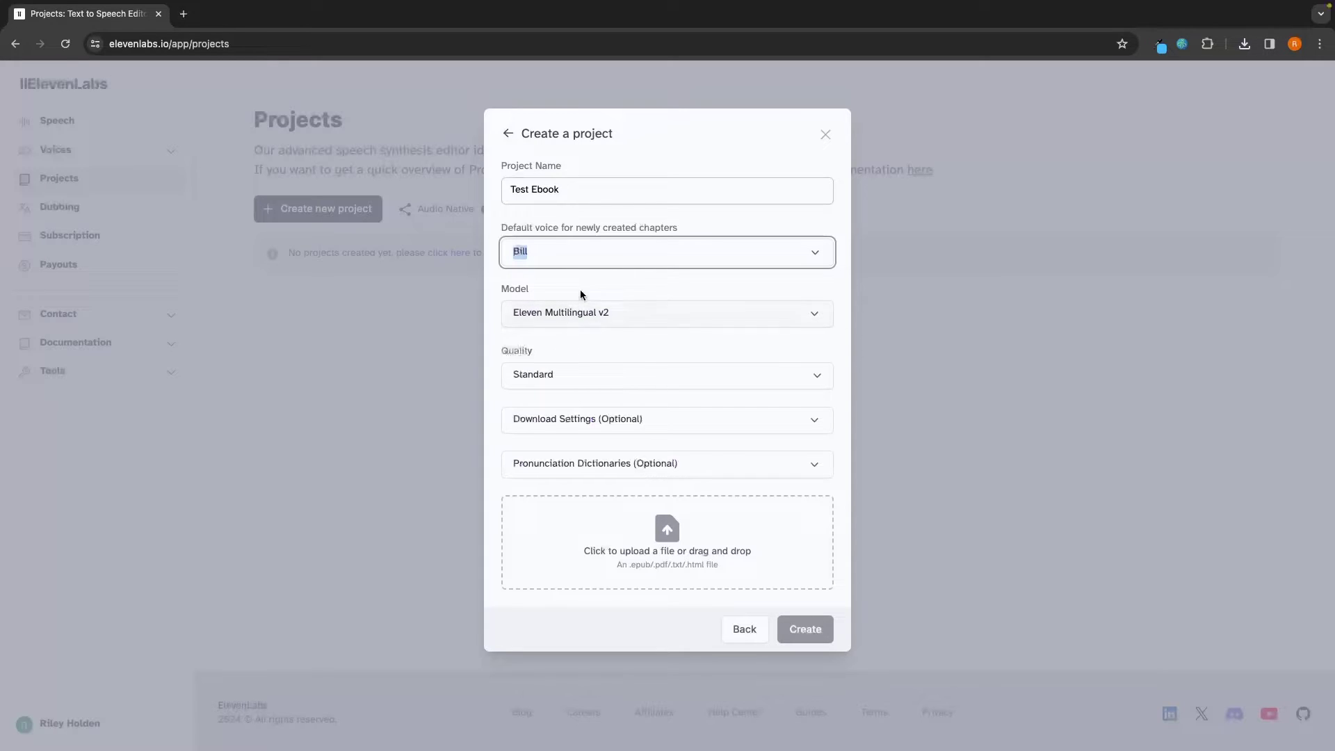
# Follow the High quality upgrade link and scroll through the subscription plans and pricing.
pyautogui.click(528, 370)
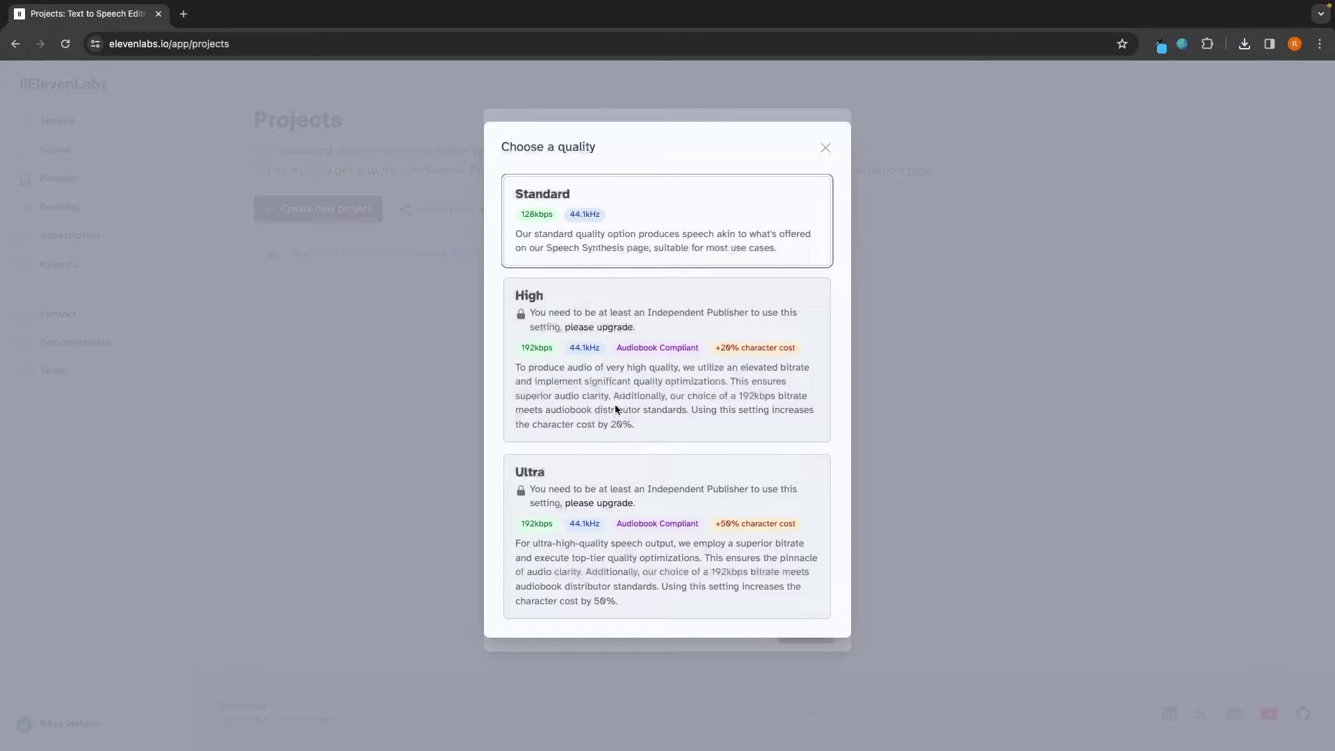
pyautogui.click(609, 328)
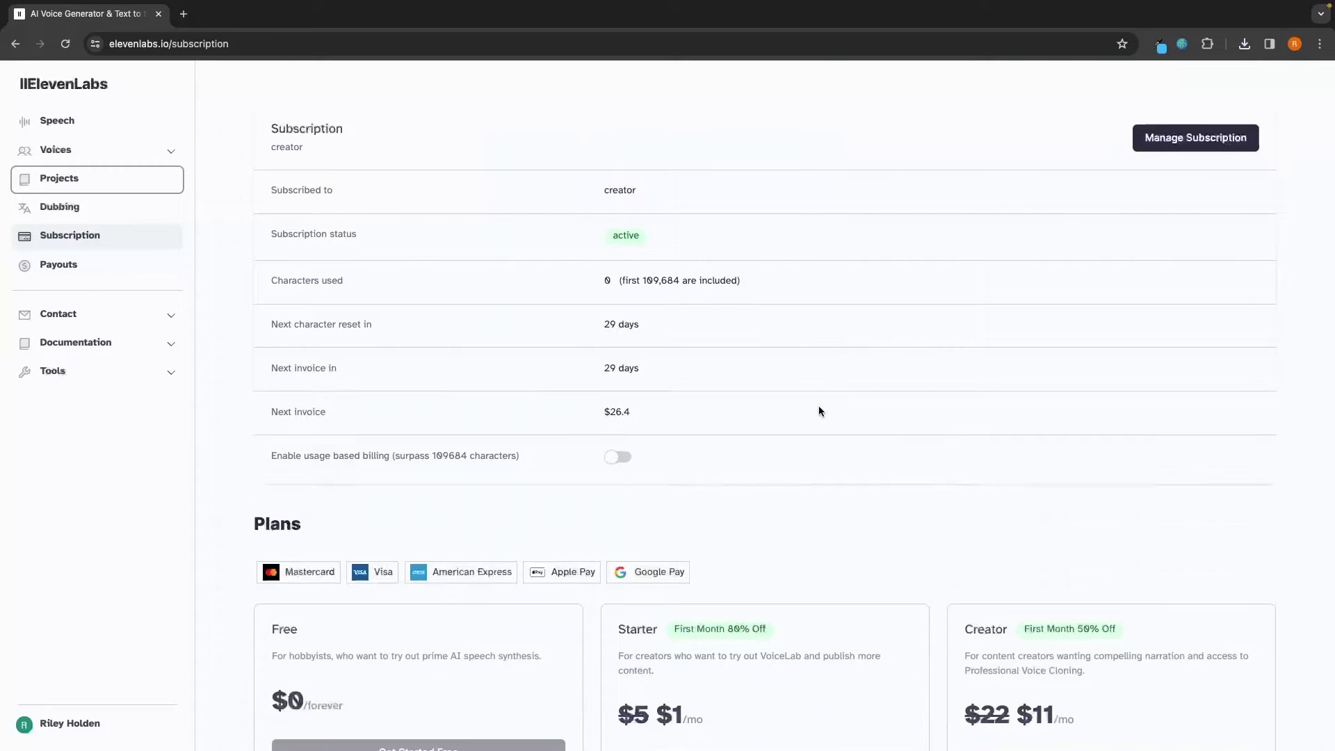
pyautogui.scroll(-15, 820, 410)
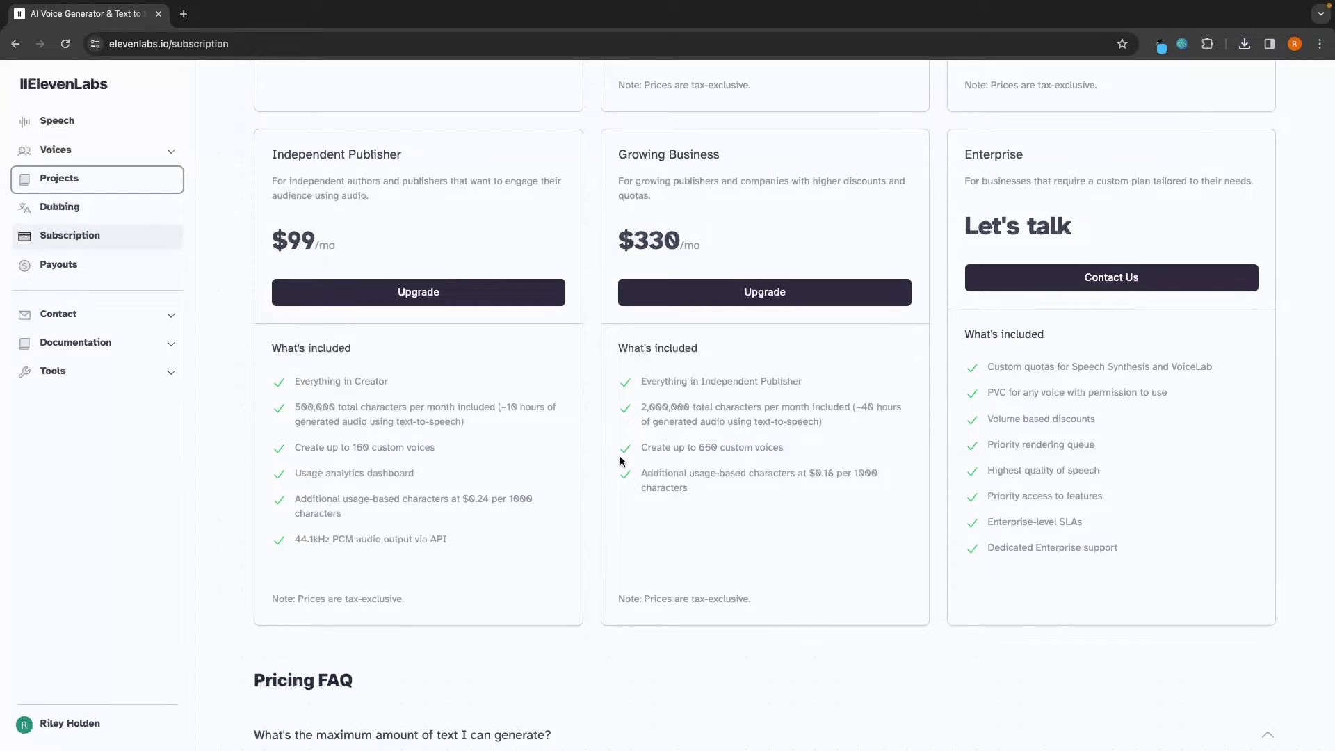
pyautogui.scroll(2, 913, 465)
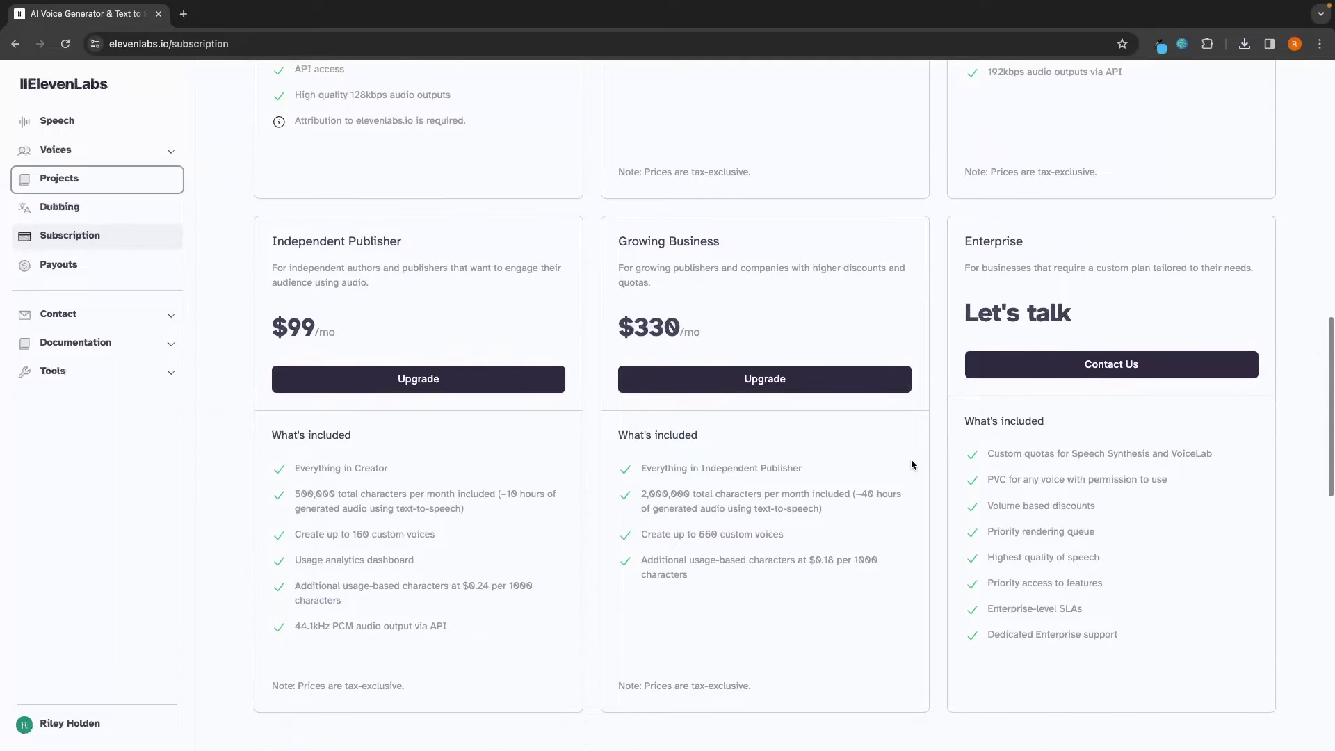
pyautogui.scroll(5, 913, 465)
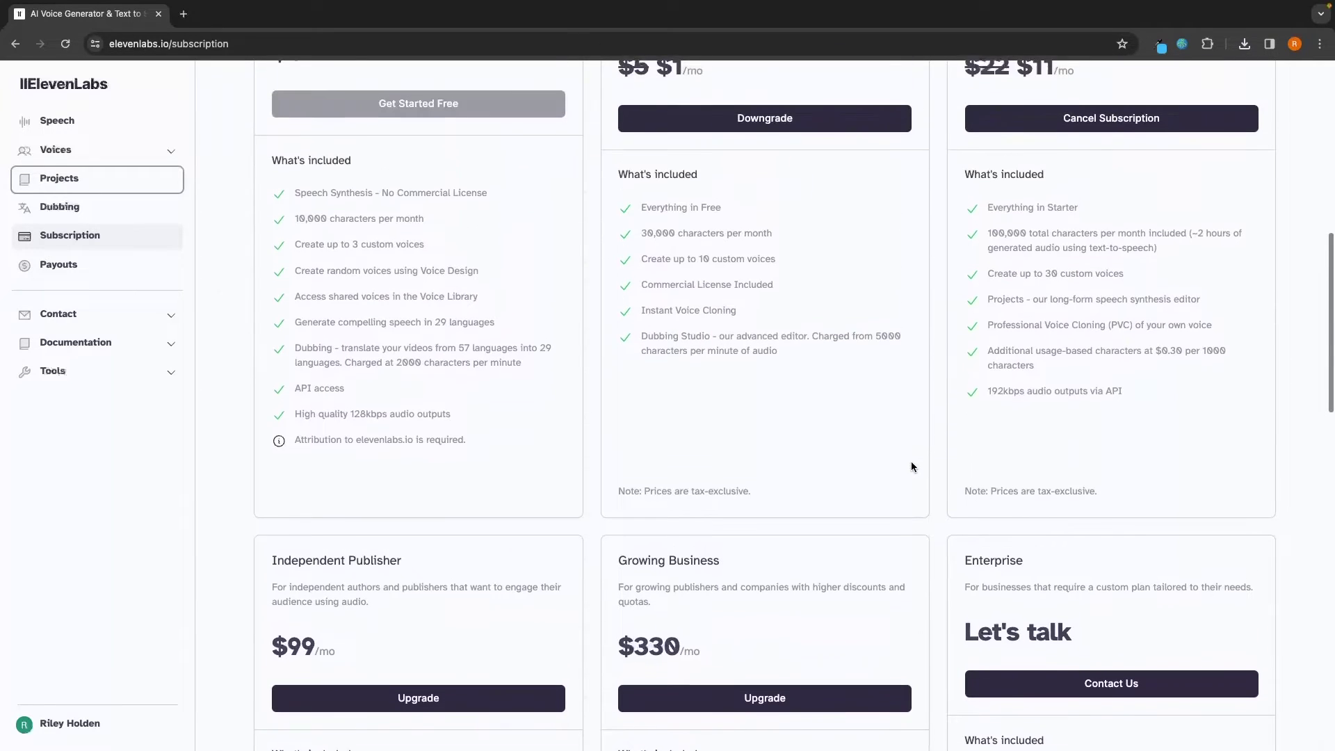
# Start a new document-based project and enable volume normalization to audiobook standards.
pyautogui.click(59, 181)
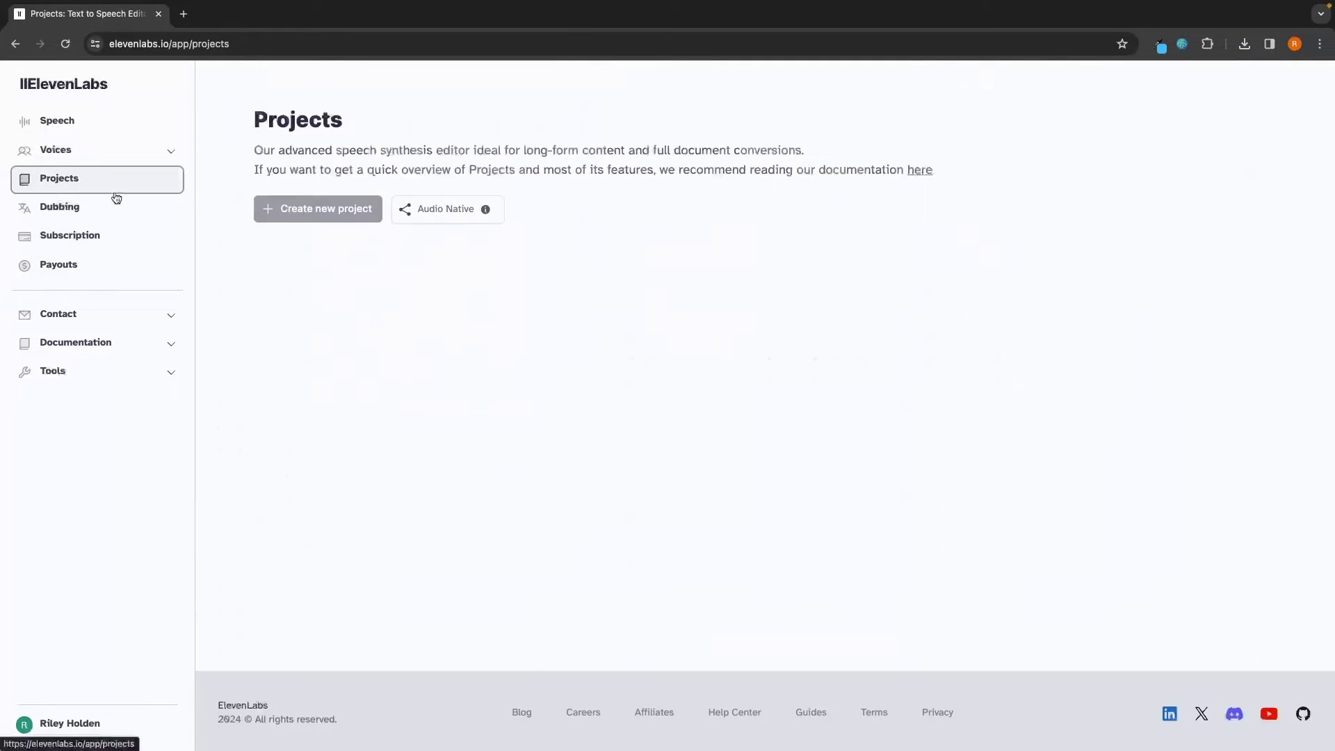
pyautogui.click(328, 216)
pyautogui.click(649, 426)
pyautogui.click(800, 473)
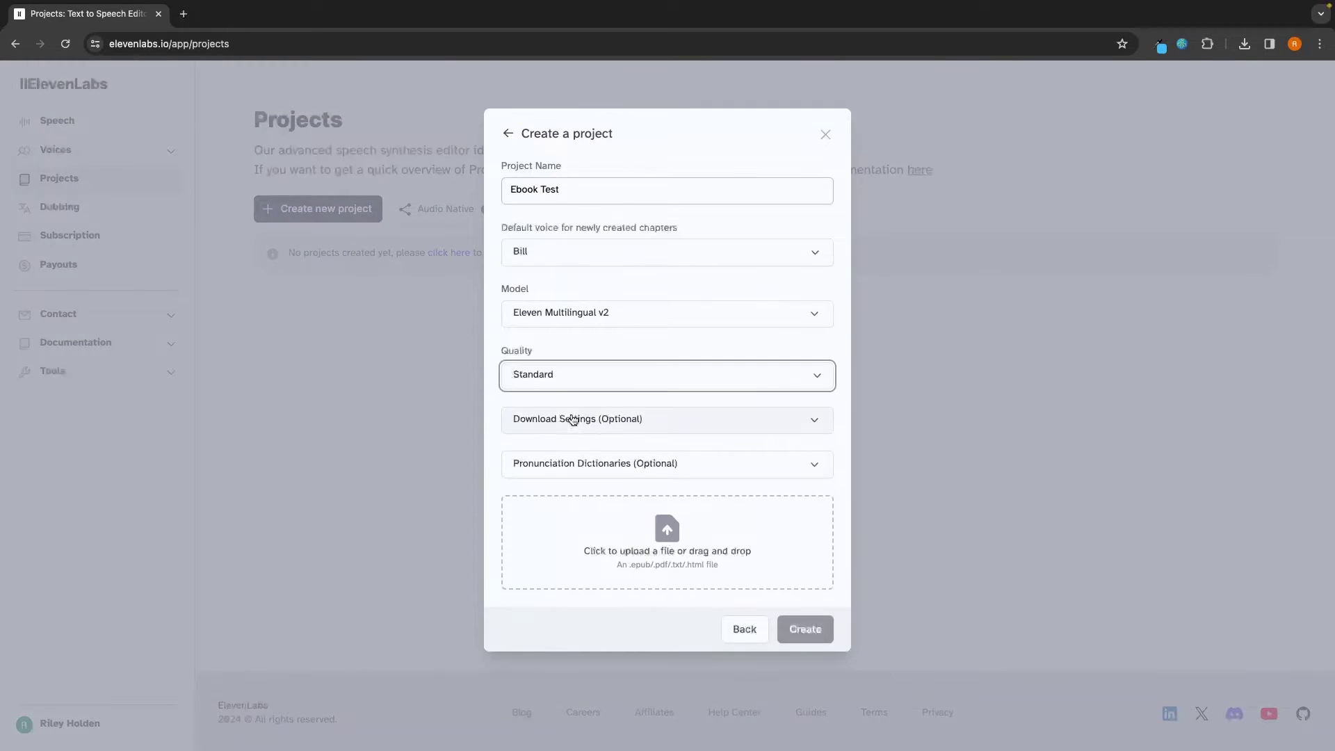
pyautogui.click(572, 419)
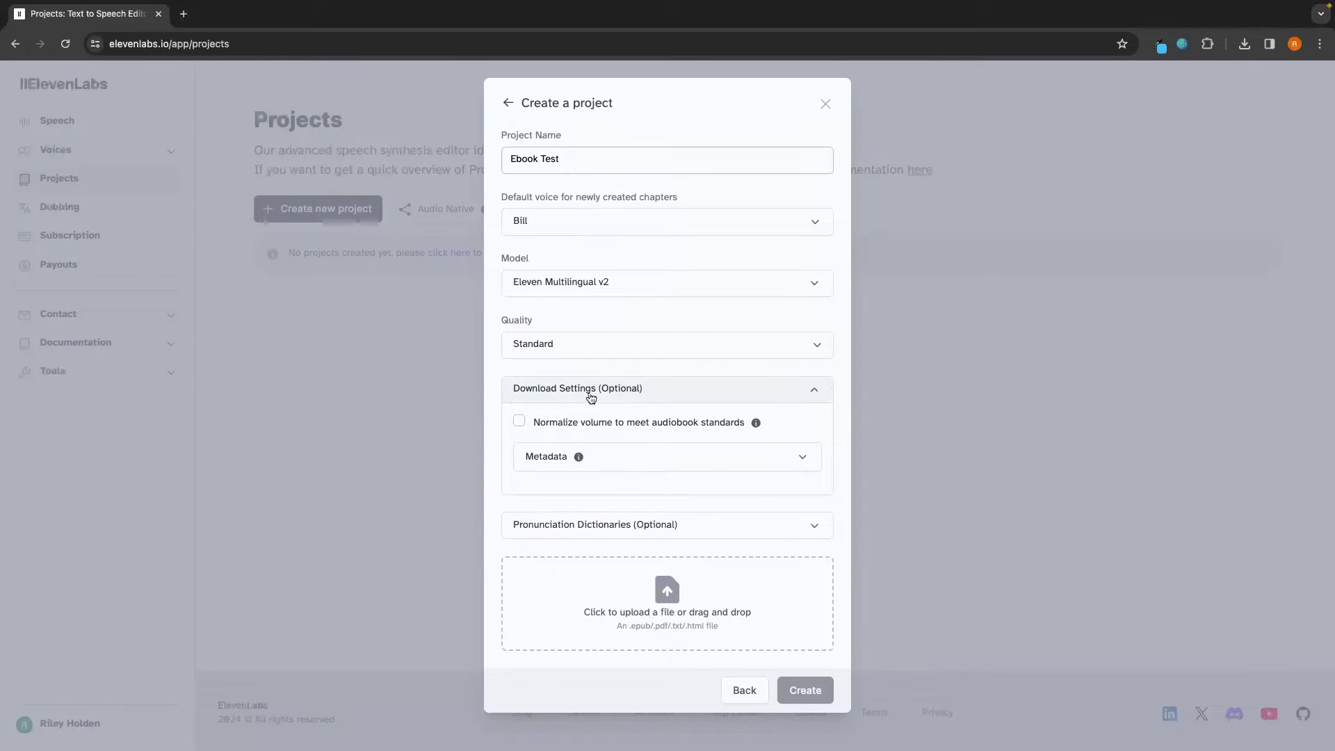
pyautogui.click(550, 426)
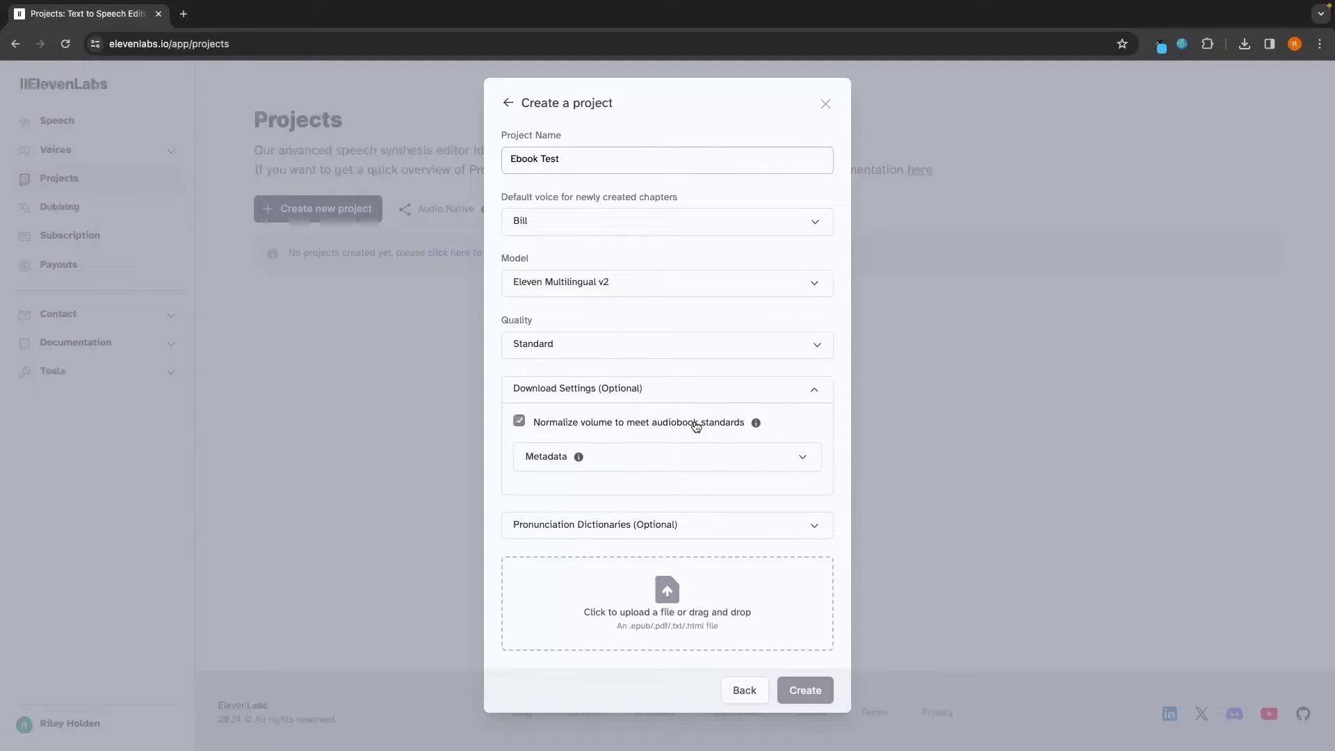
pyautogui.click(661, 456)
# Look through the metadata fields and pronunciation dictionary options, leaving dictionaries collapsed.
pyautogui.scroll(-1, 657, 466)
pyautogui.scroll(-1, 626, 459)
pyautogui.click(605, 450)
pyautogui.scroll(-1, 605, 450)
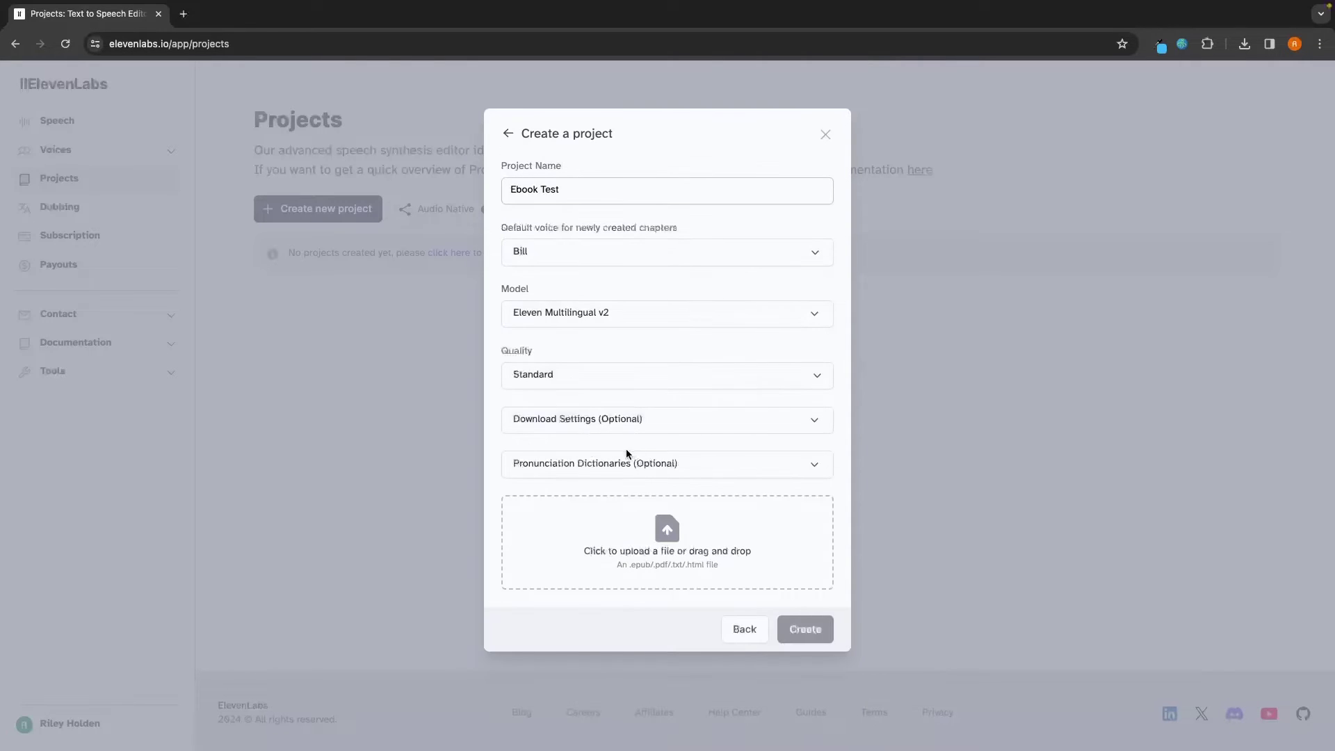
pyautogui.click(626, 458)
pyautogui.scroll(-2, 636, 438)
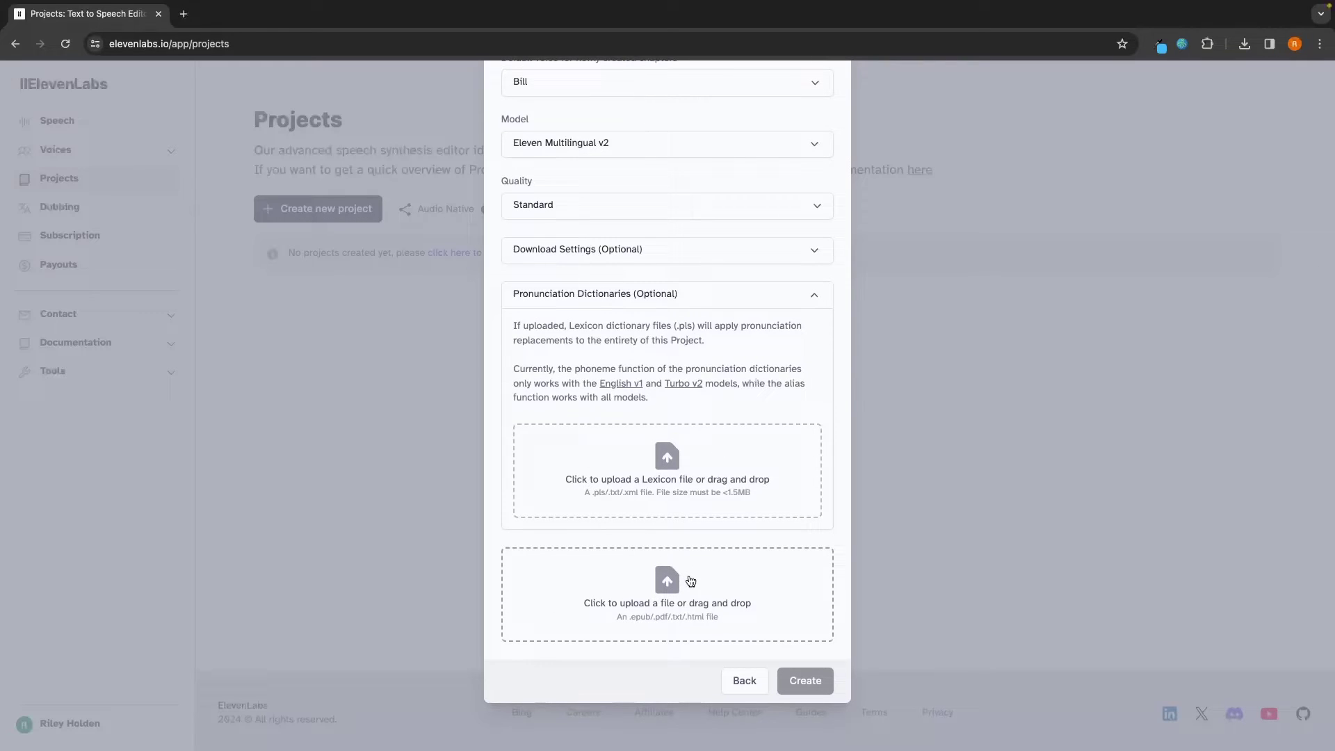
pyautogui.click(734, 310)
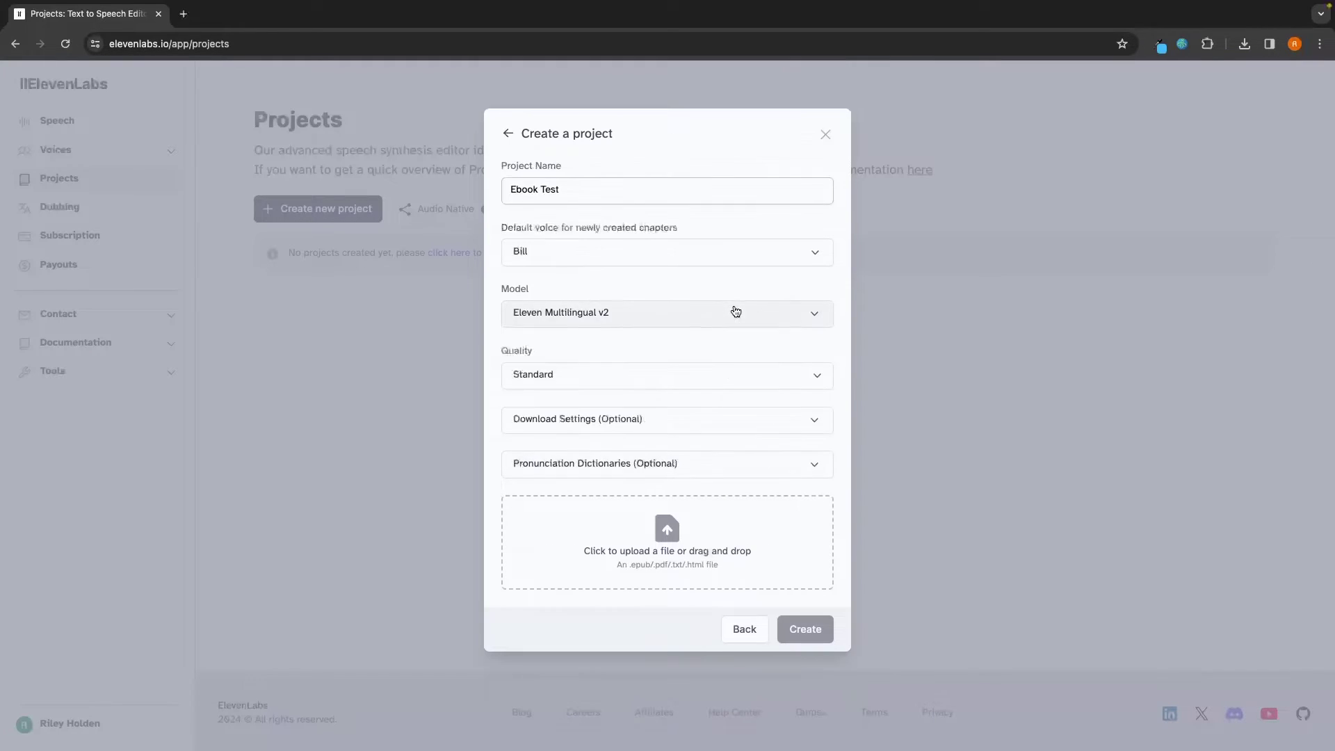
# Upload Untitled document.txt and create the Ebook Test project.
pyautogui.click(686, 534)
pyautogui.doubleClick(575, 295)
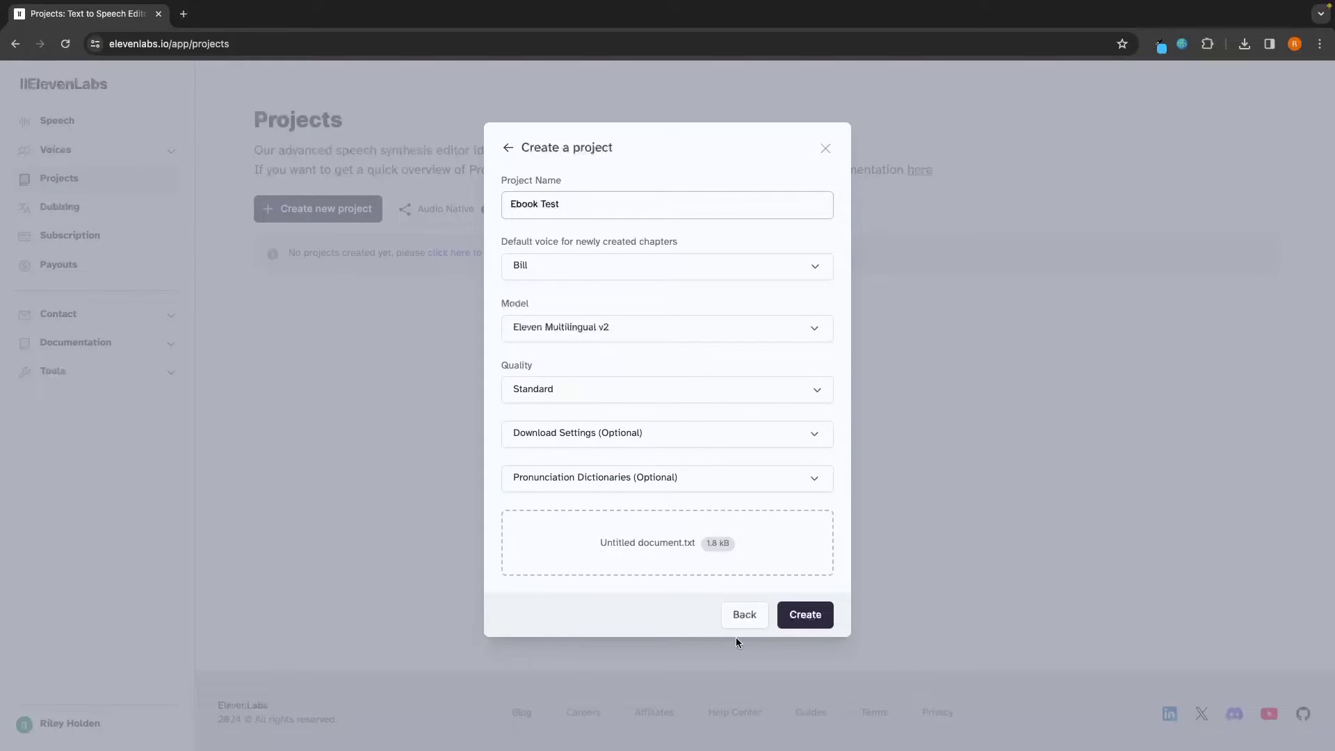
pyautogui.click(818, 620)
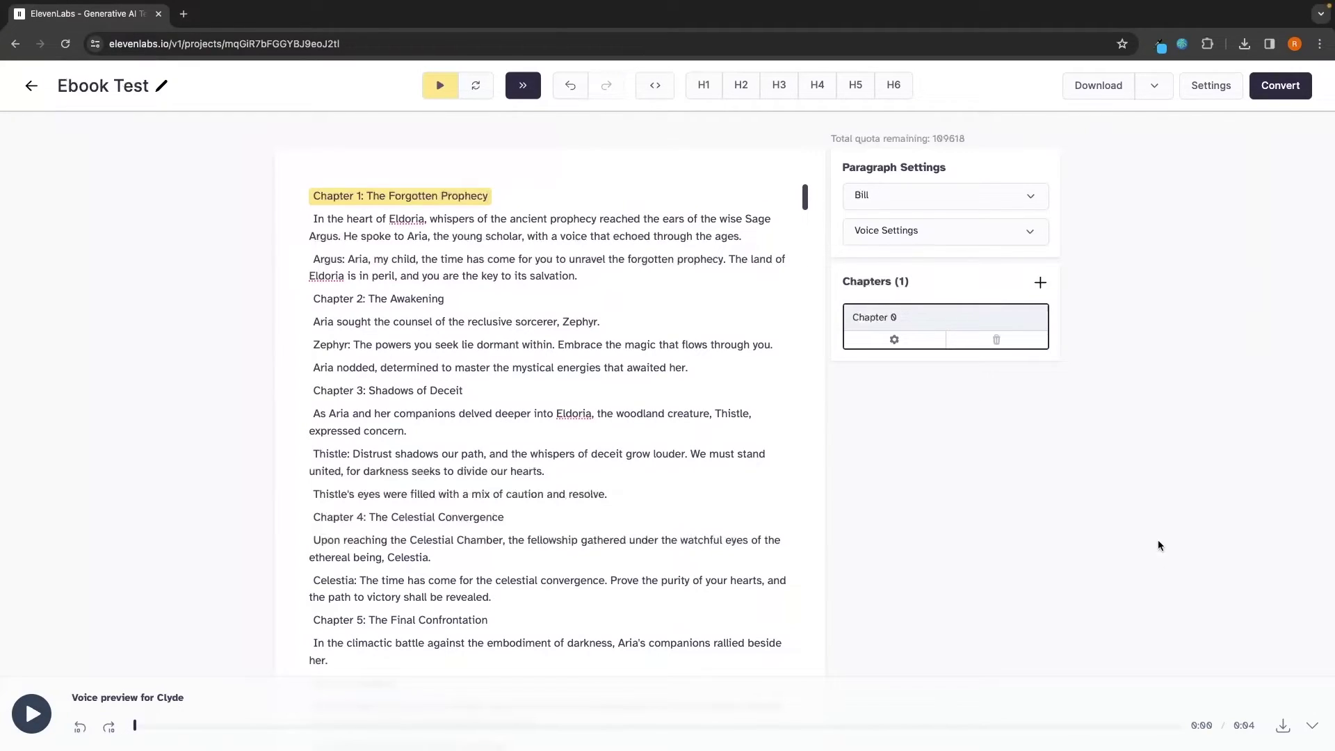
# Generate and regenerate the Chapter 1 heading audio with auto-continue temporarily switched off.
pyautogui.click(523, 86)
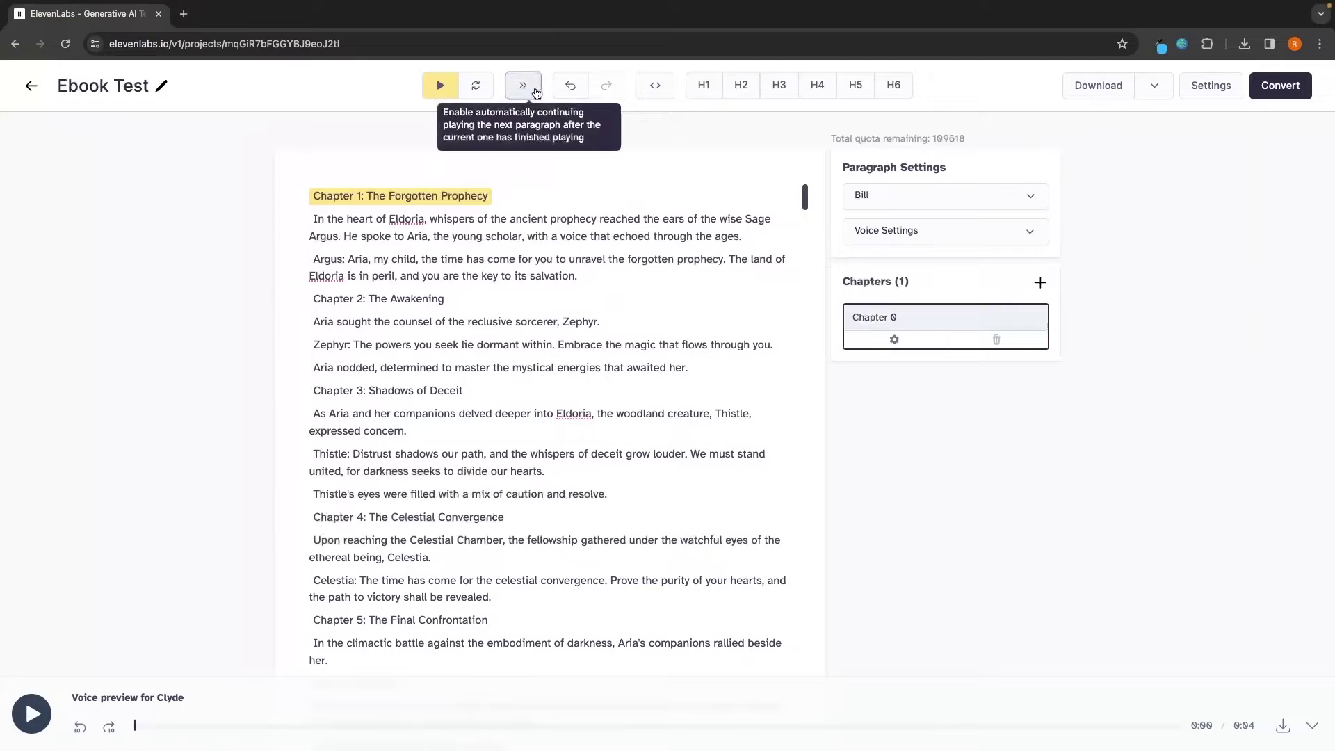
pyautogui.click(441, 86)
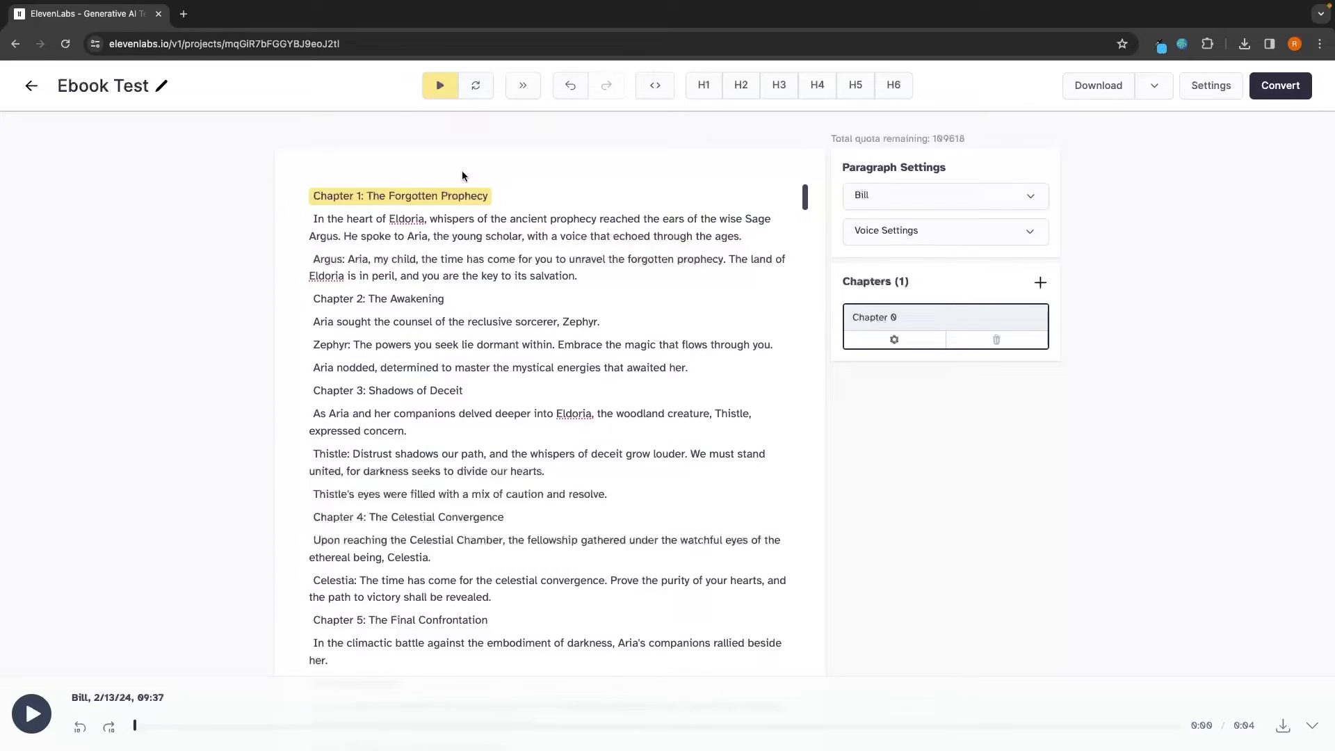
pyautogui.click(483, 91)
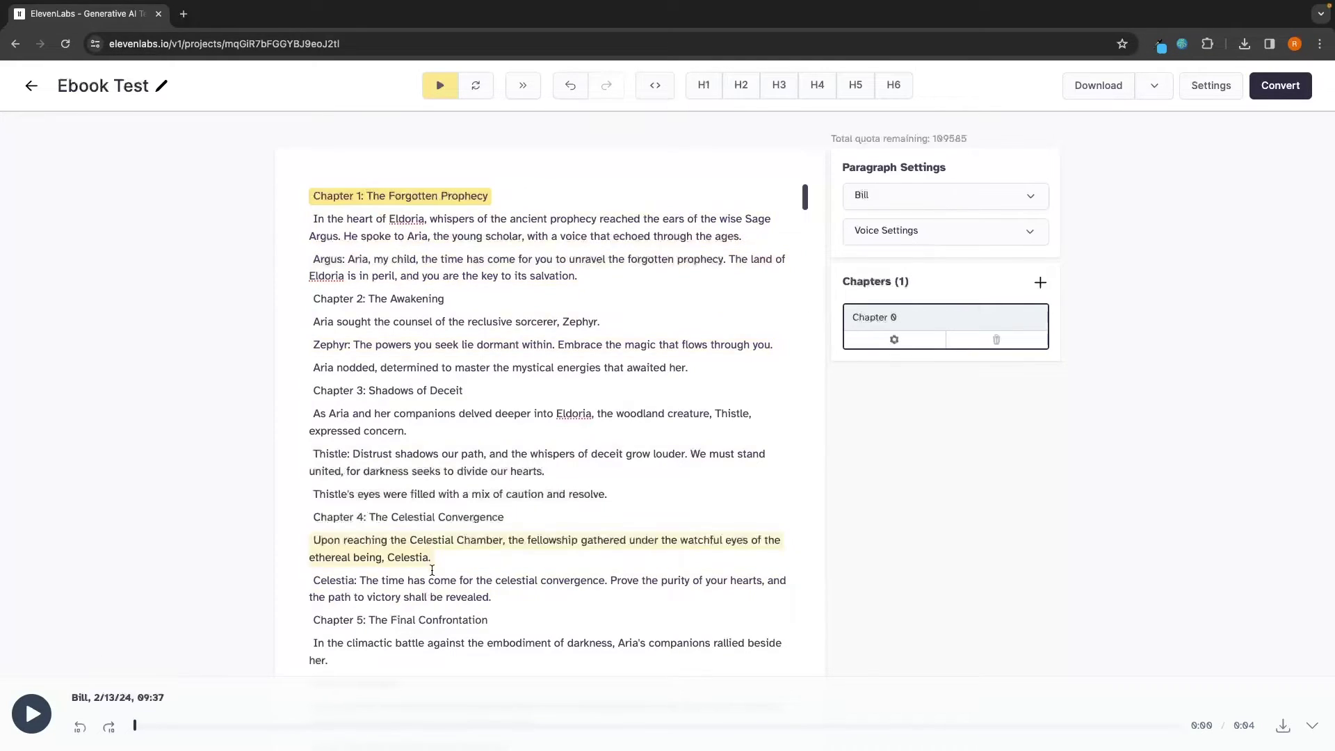
pyautogui.click(523, 89)
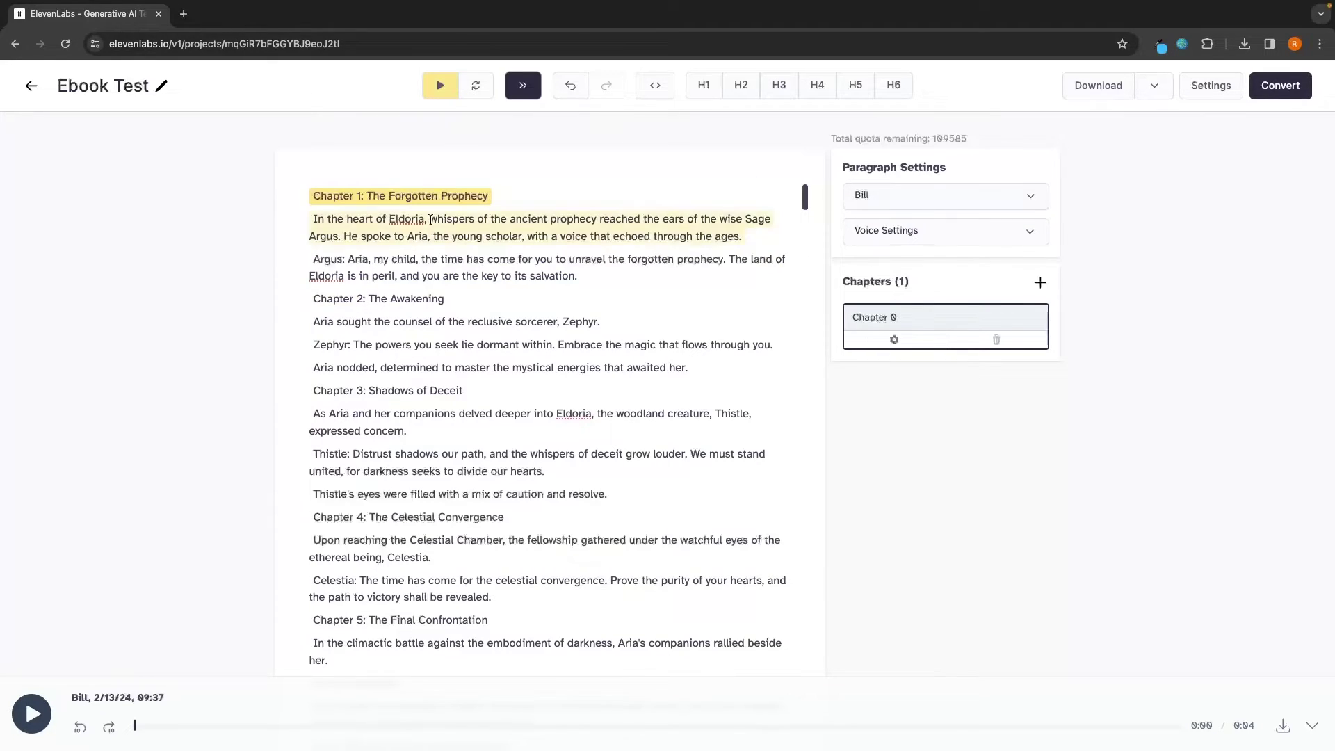
# Delete the 'Zephyr: ' speaker label from Zephyr's dialogue paragraph.
pyautogui.click(984, 234)
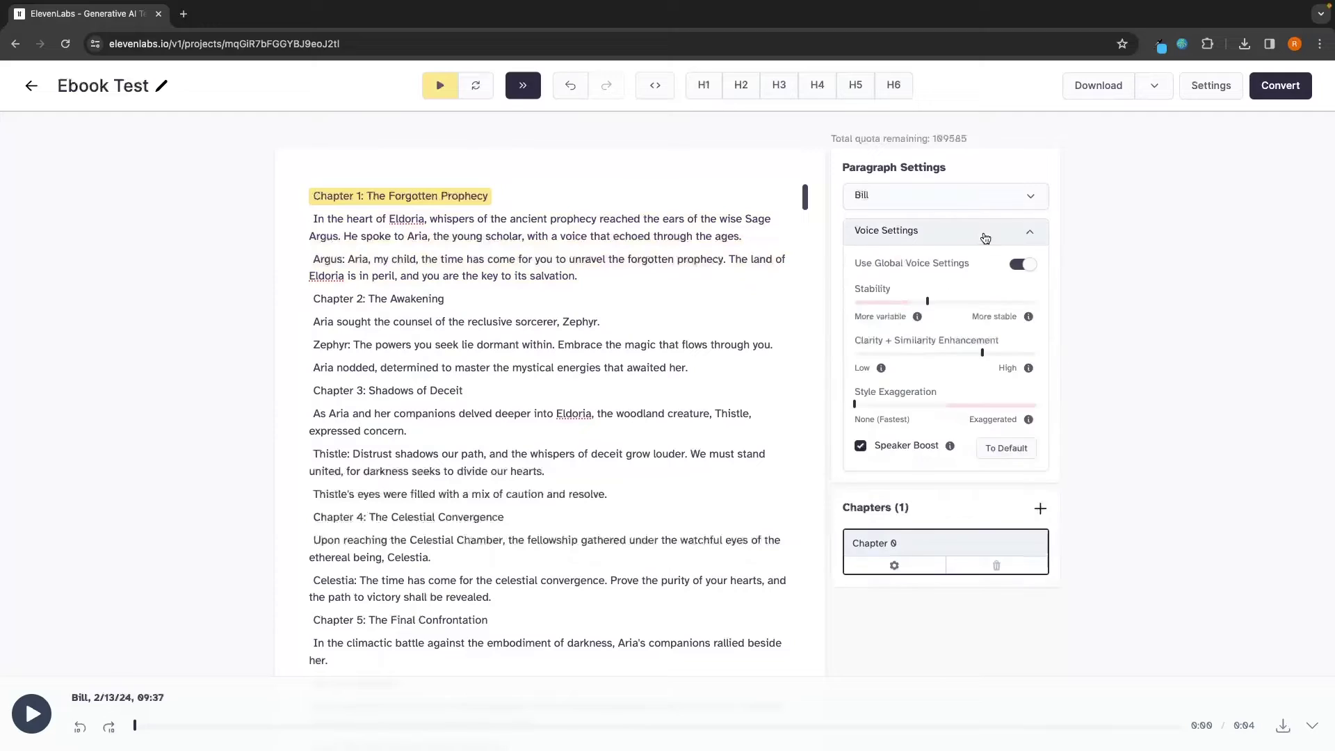
pyautogui.click(925, 240)
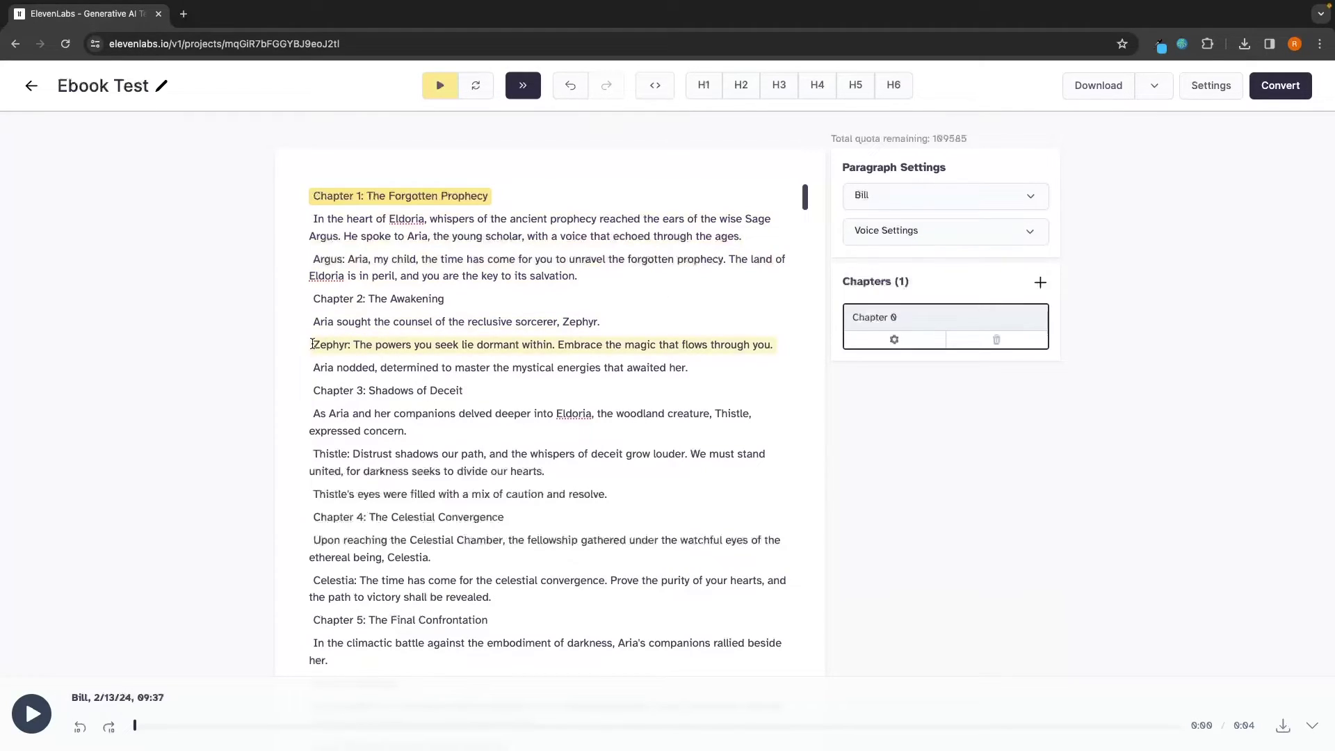
pyautogui.click(357, 343)
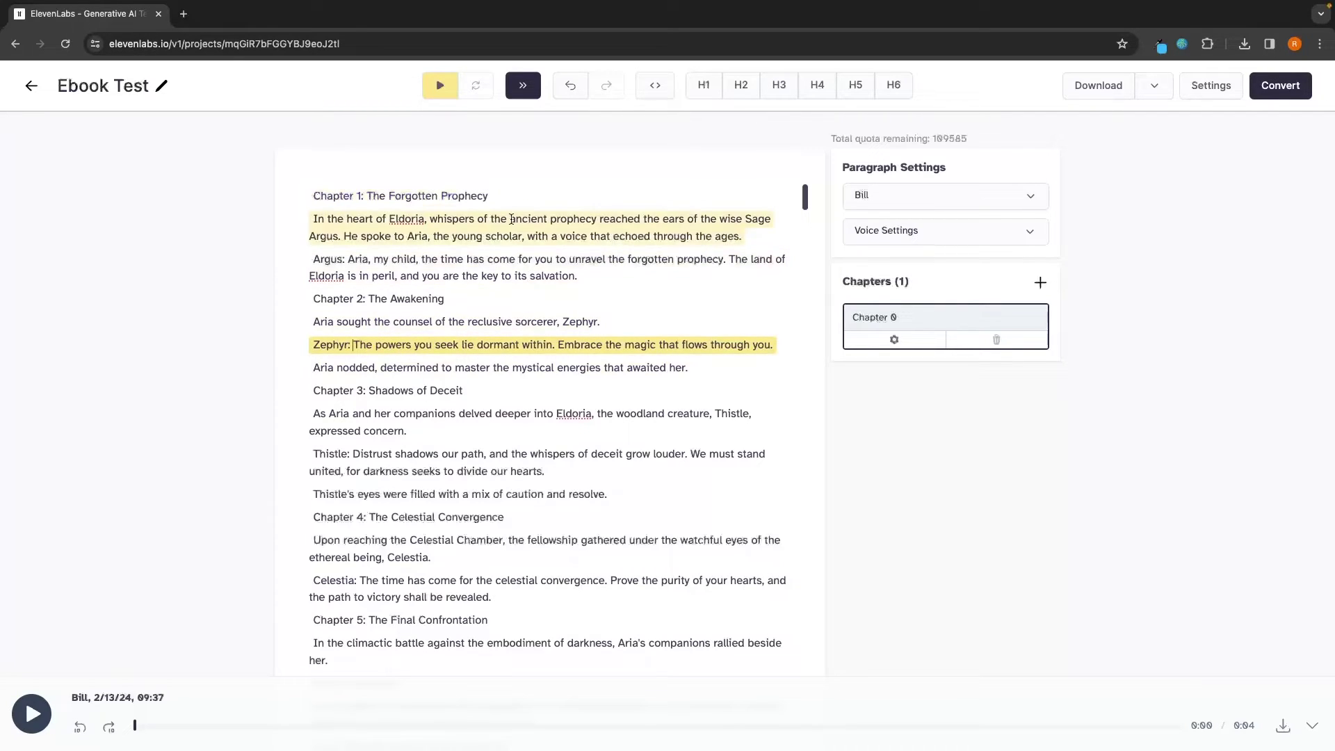
pyautogui.press('BackSpace')
pyautogui.press('BackSpace')
pyautogui.press('BackSpace')
pyautogui.press('BackSpace')
pyautogui.press('BackSpace')
pyautogui.press('BackSpace')
pyautogui.press('BackSpace')
pyautogui.press('BackSpace')
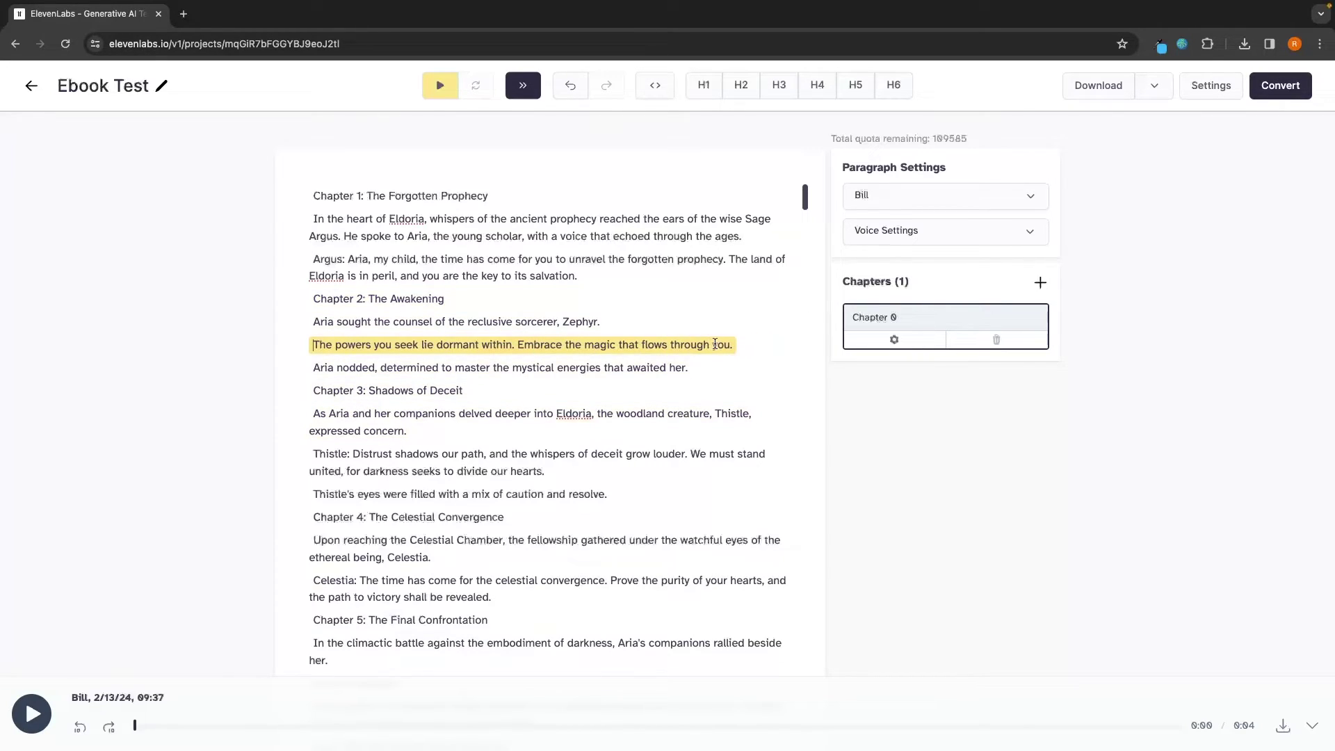
# Preview Paul, Domi and Dave, then assign Dave to 'The powers you seek lie dormant within'.
pyautogui.moveTo(836, 166); pyautogui.dragTo(959, 173)
pyautogui.click(965, 167)
pyautogui.click(931, 193)
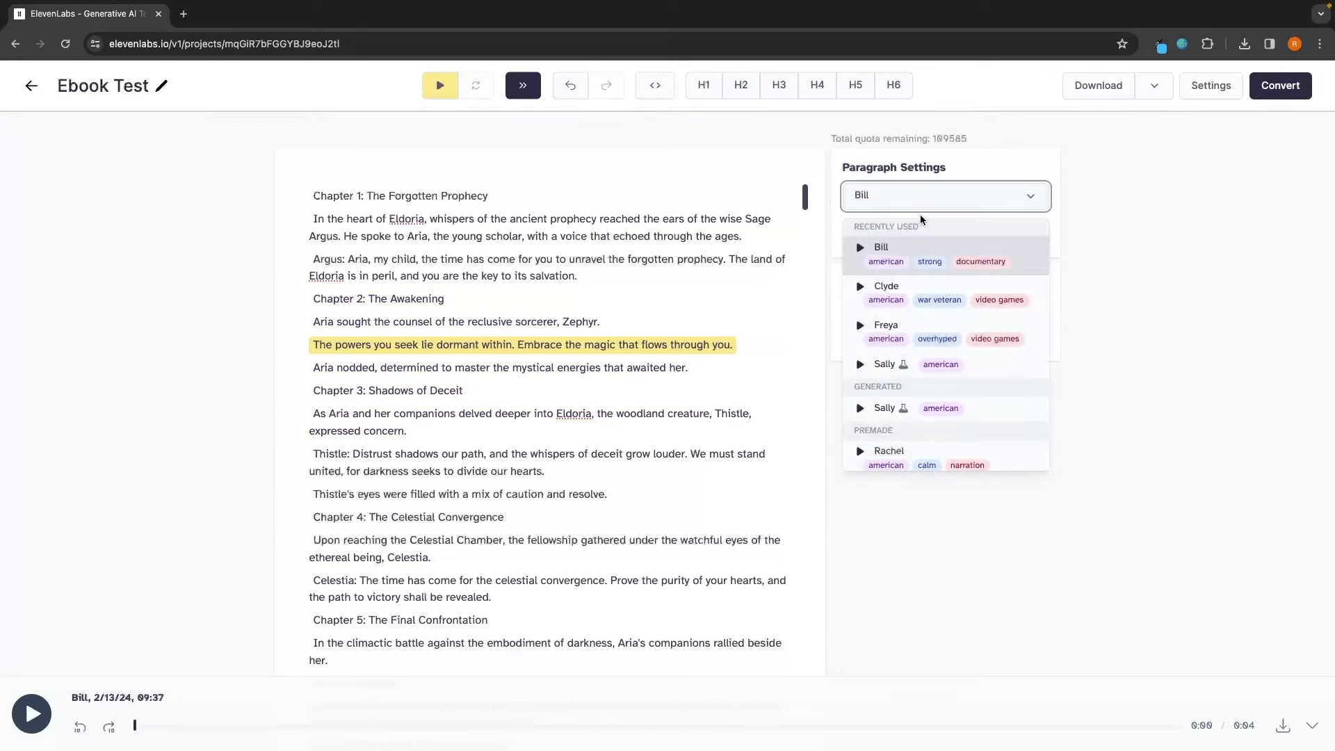
pyautogui.scroll(-5, 883, 362)
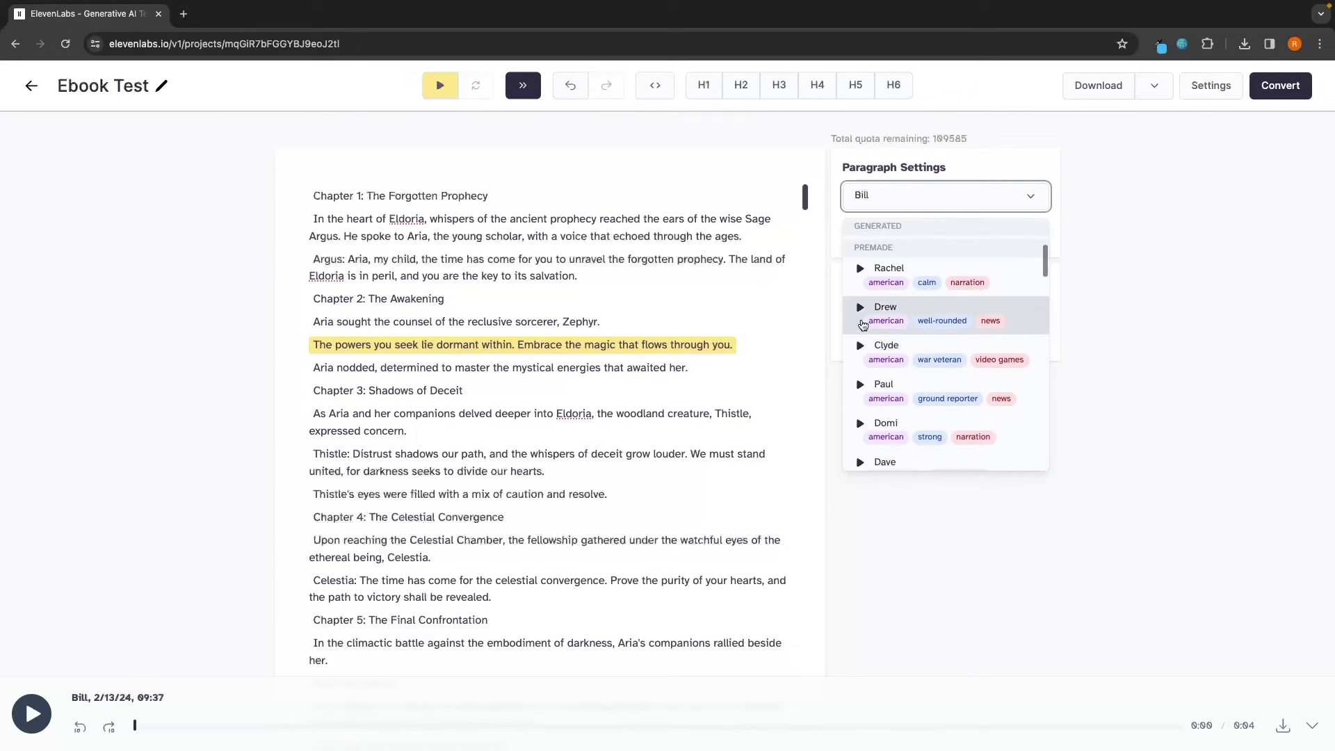
pyautogui.click(861, 387)
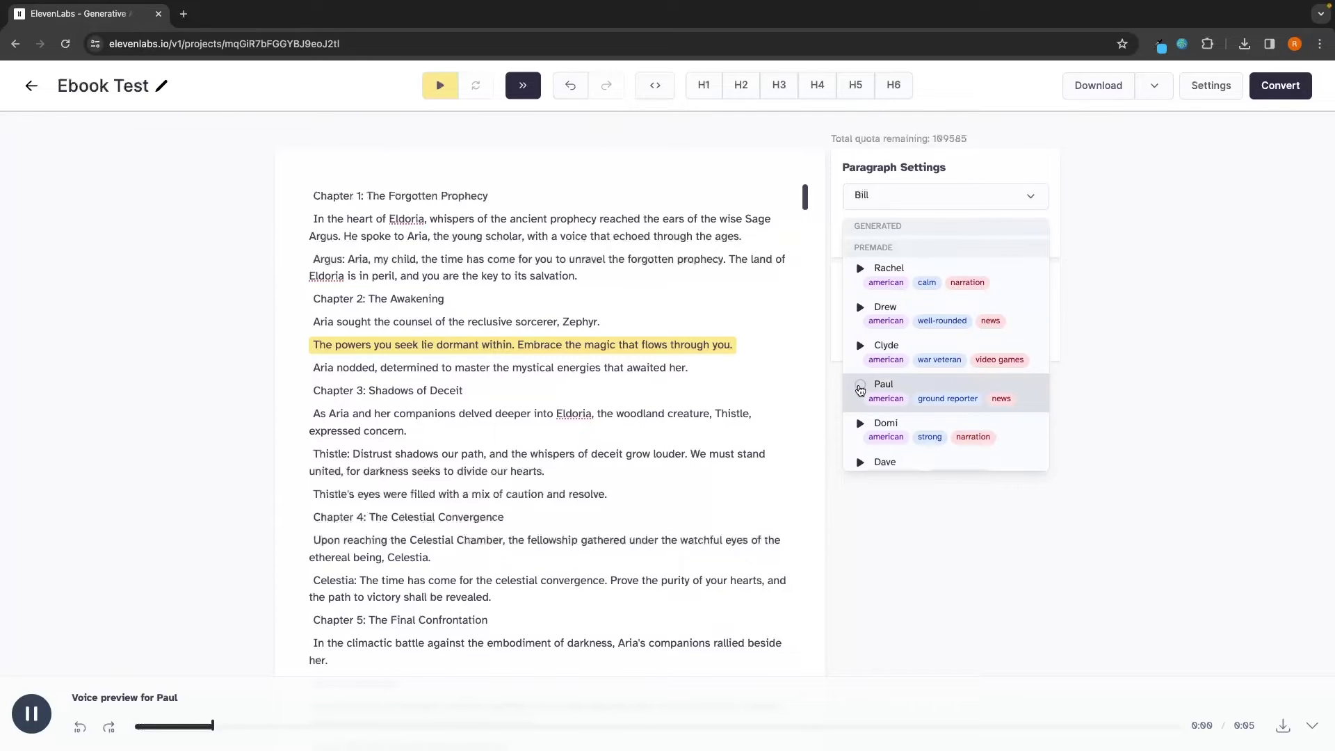
pyautogui.click(860, 424)
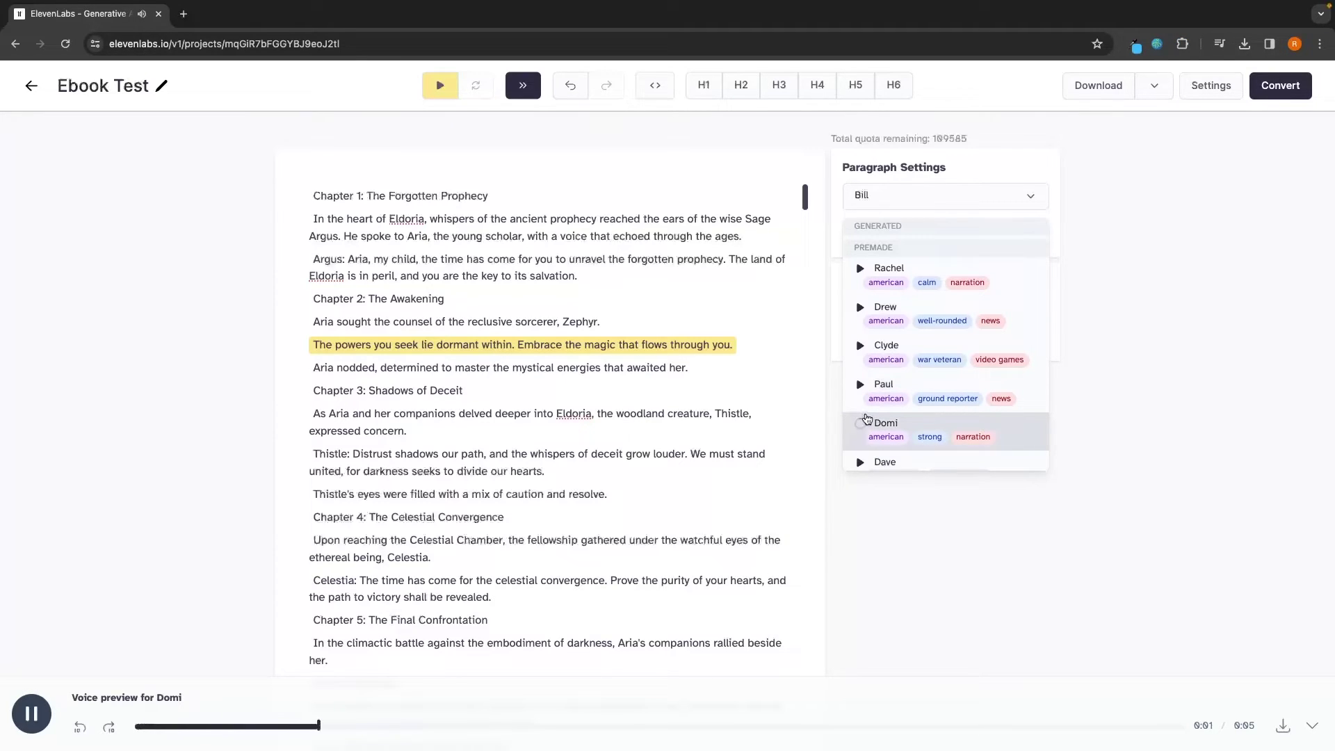
pyautogui.scroll(-3, 858, 417)
pyautogui.click(860, 310)
pyautogui.scroll(-1, 876, 316)
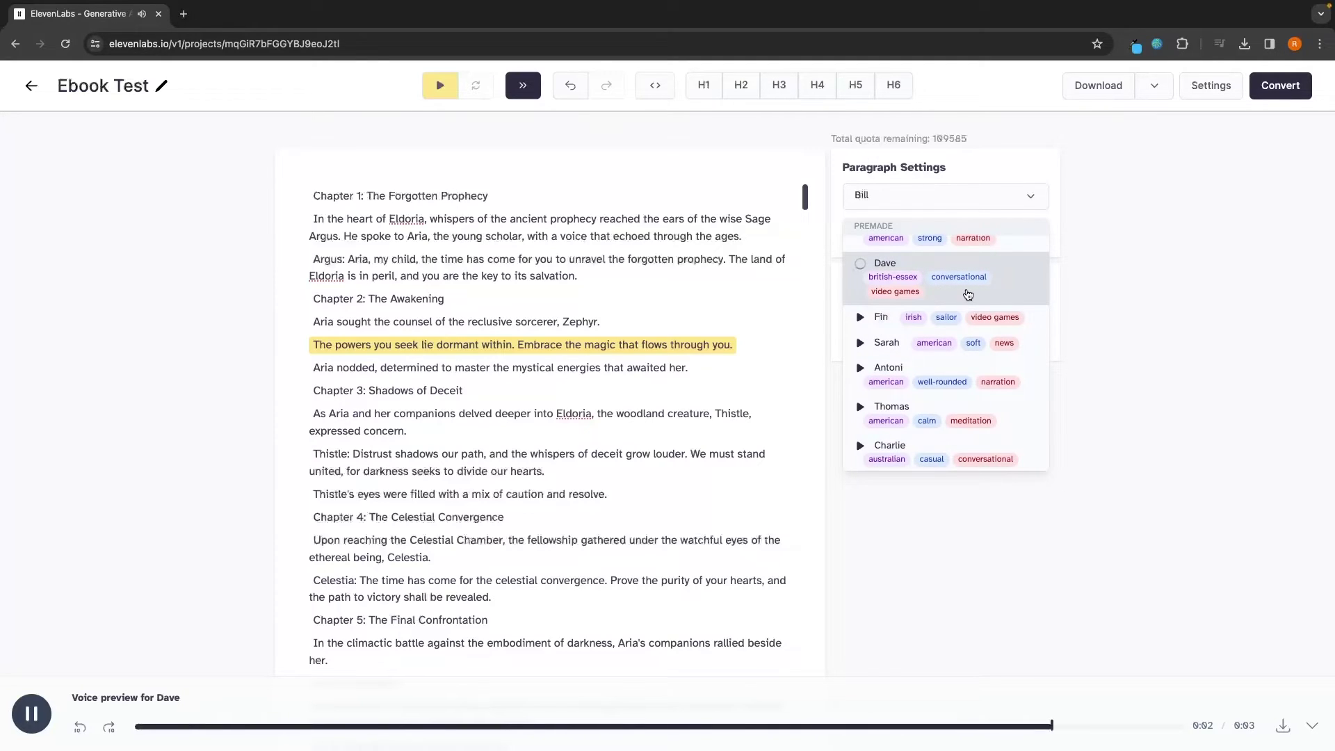
pyautogui.click(973, 299)
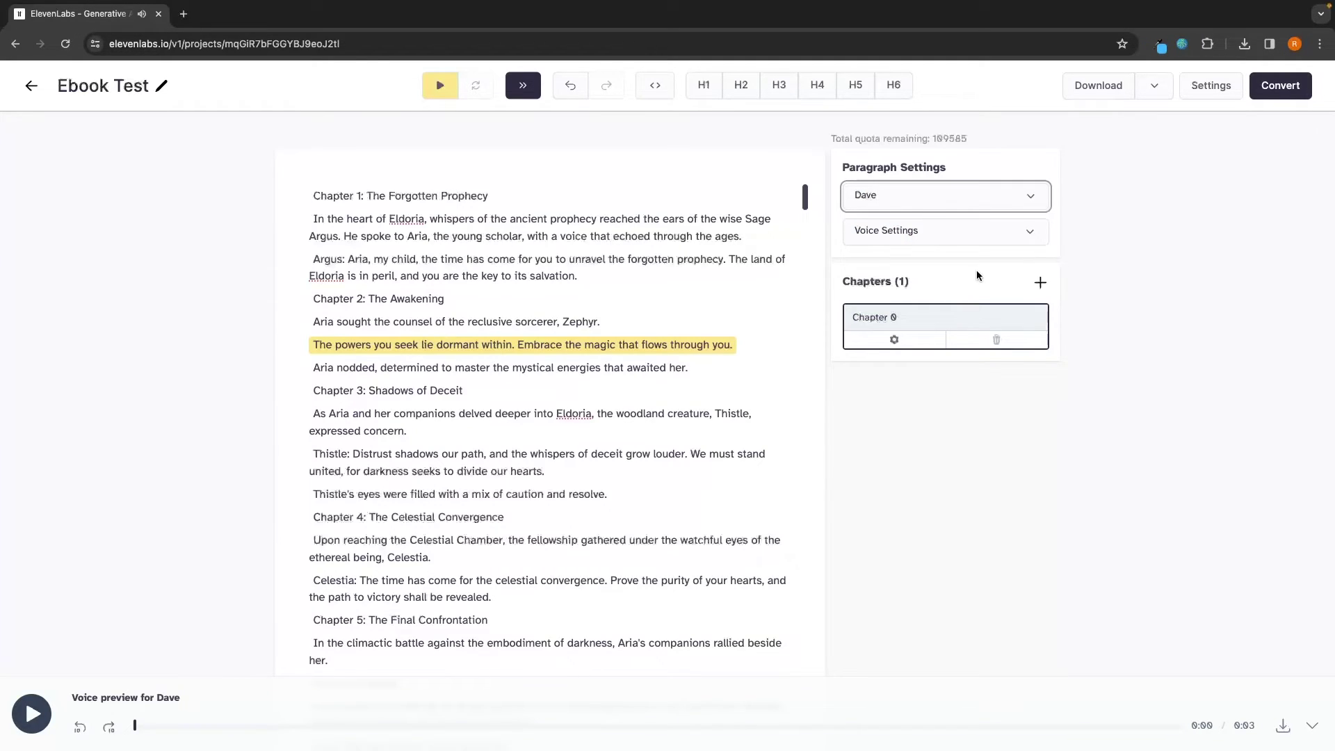
# Verify Zephyr's line uses Dave while the Aria paragraph and Chapter 2 heading keep their voices.
pyautogui.click(970, 235)
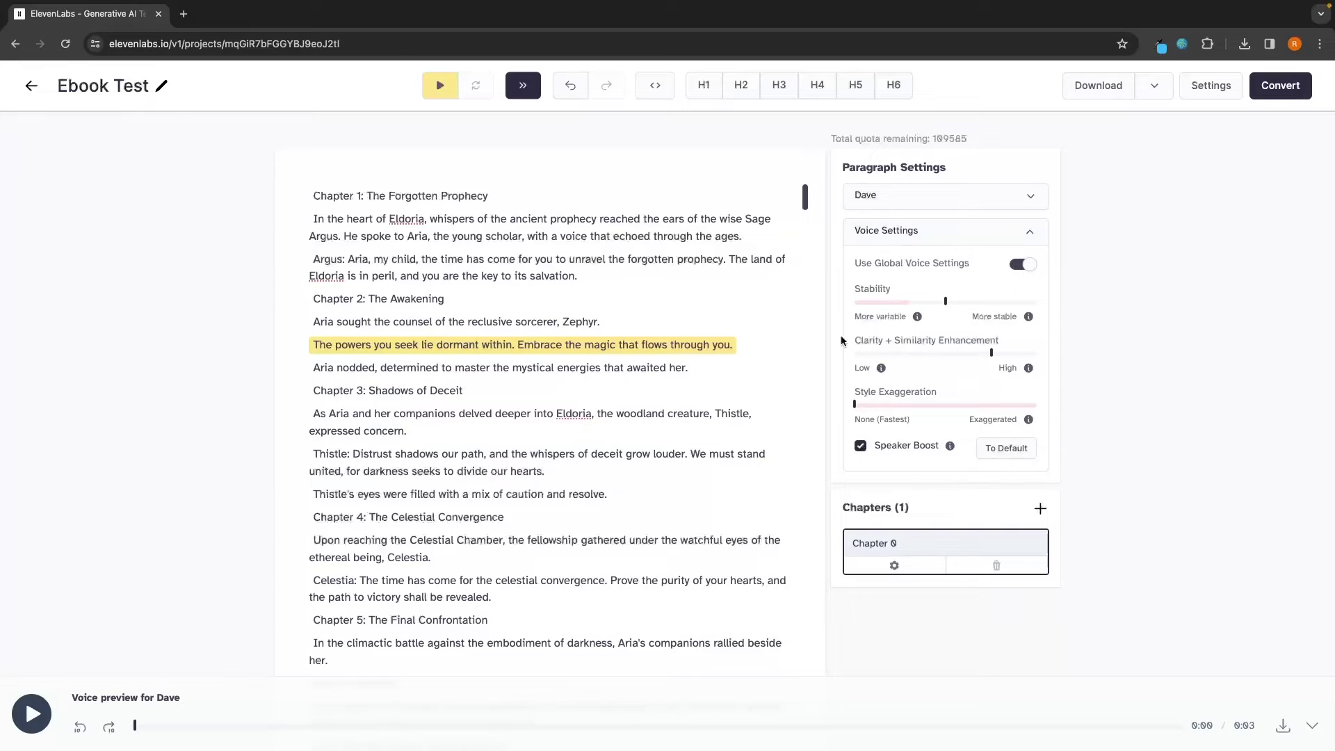
pyautogui.click(941, 232)
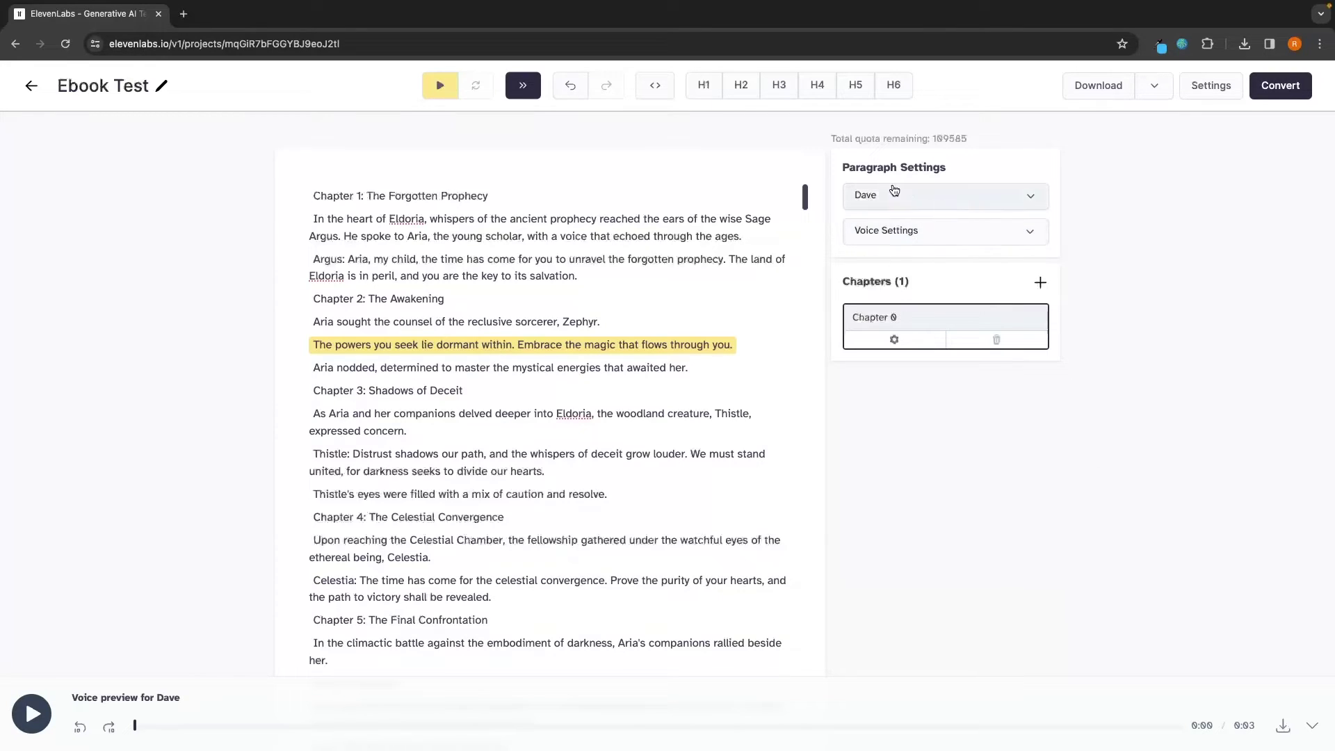
pyautogui.click(526, 322)
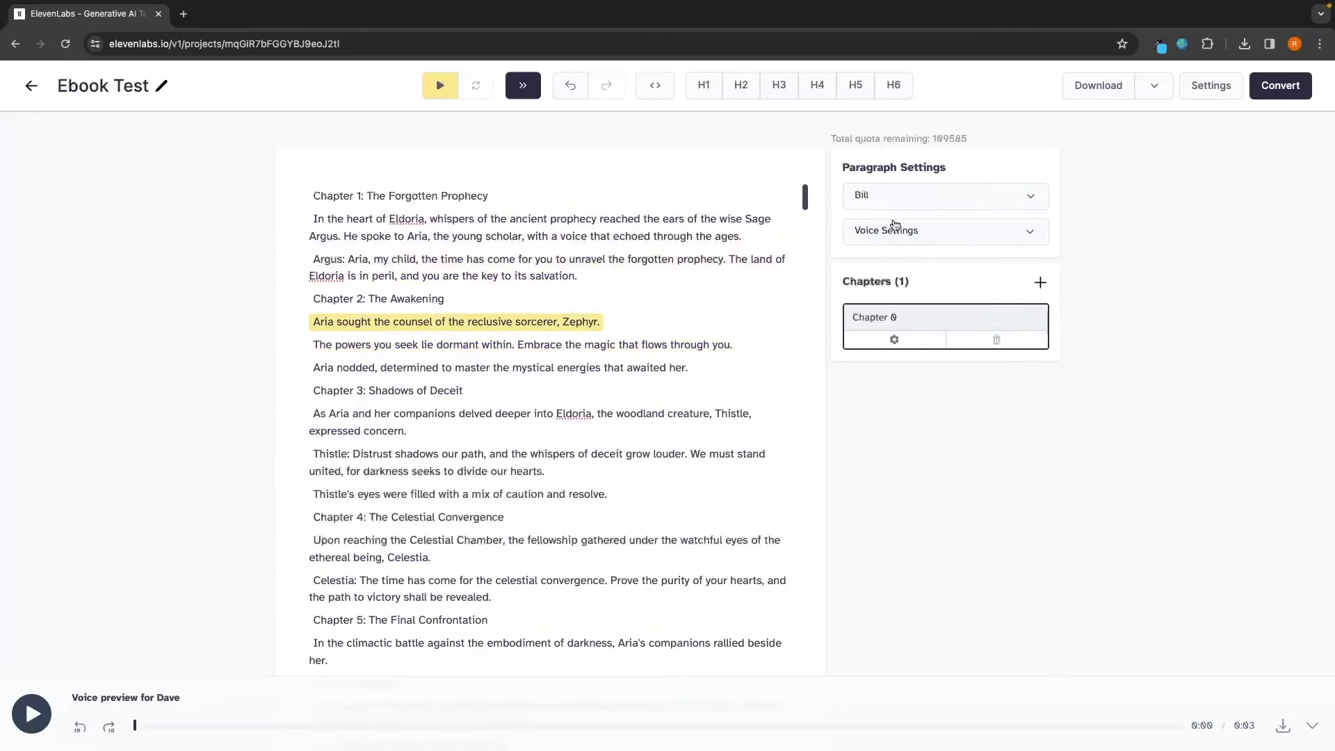
pyautogui.click(428, 299)
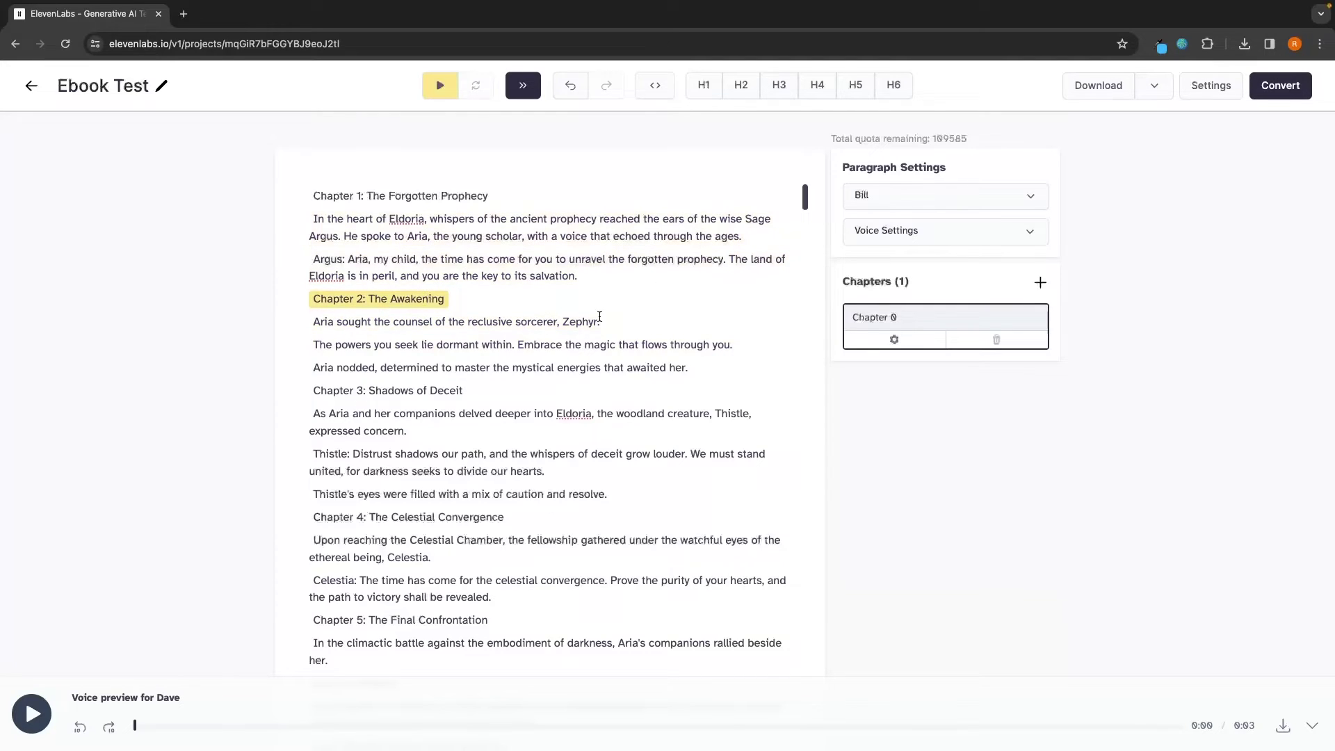
pyautogui.click(541, 344)
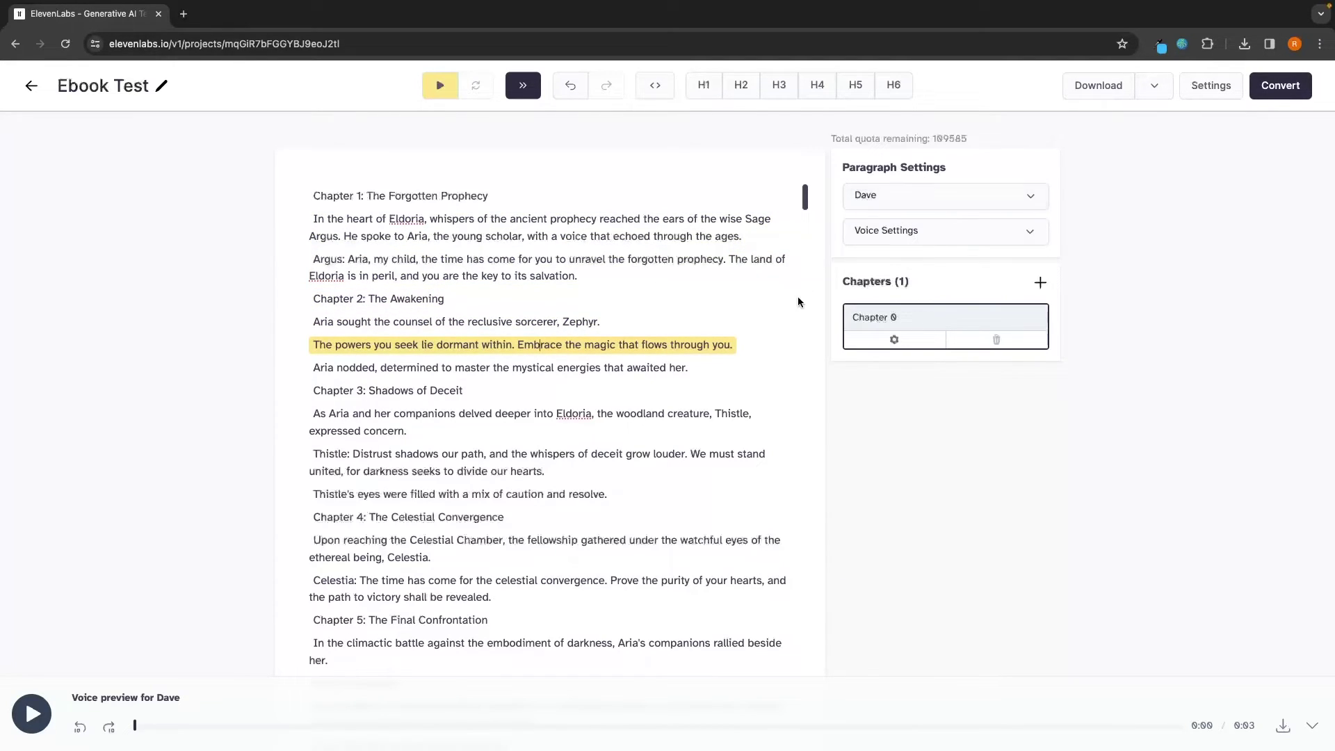
# Remove the 'Thistle: ' label and voice Thistle's line with Freya.
pyautogui.scroll(-1, 487, 418)
pyautogui.click(350, 428)
pyautogui.moveTo(354, 428); pyautogui.dragTo(298, 426)
pyautogui.press('BackSpace')
pyautogui.click(908, 198)
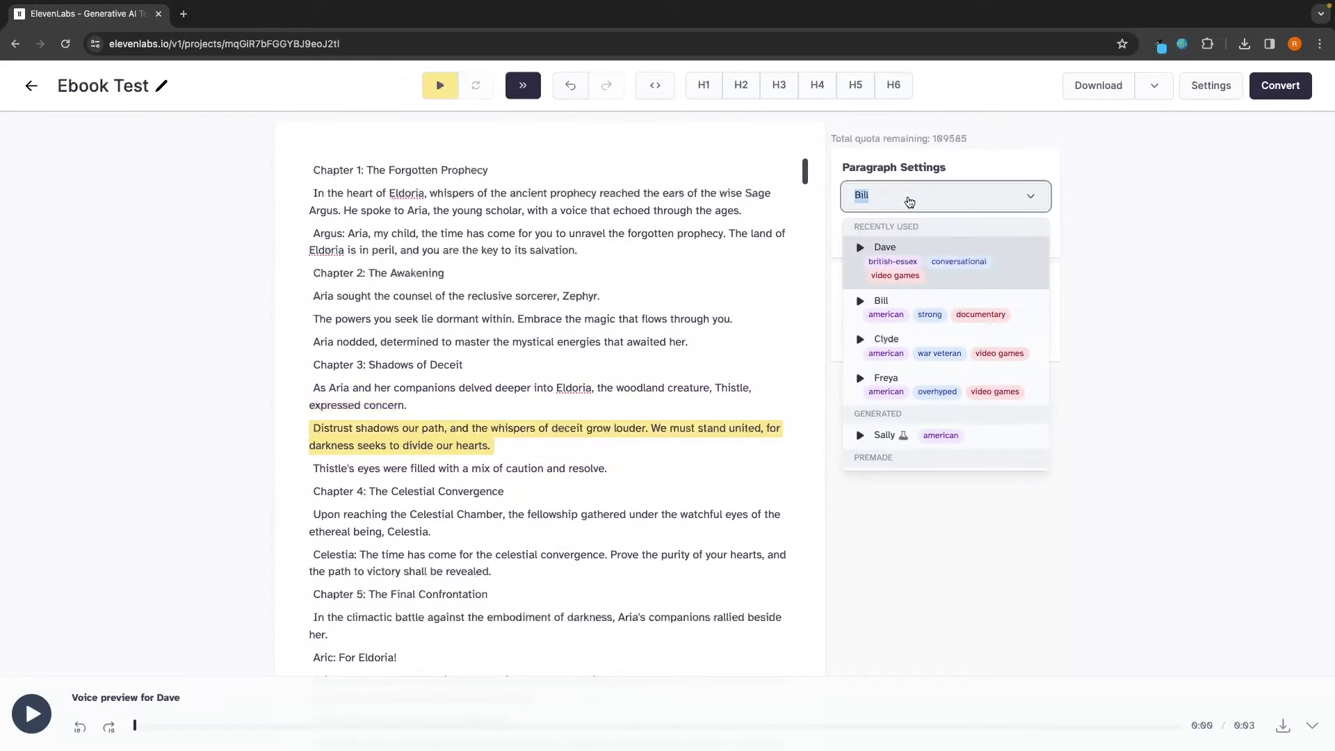
pyautogui.scroll(-3, 930, 310)
pyautogui.click(930, 311)
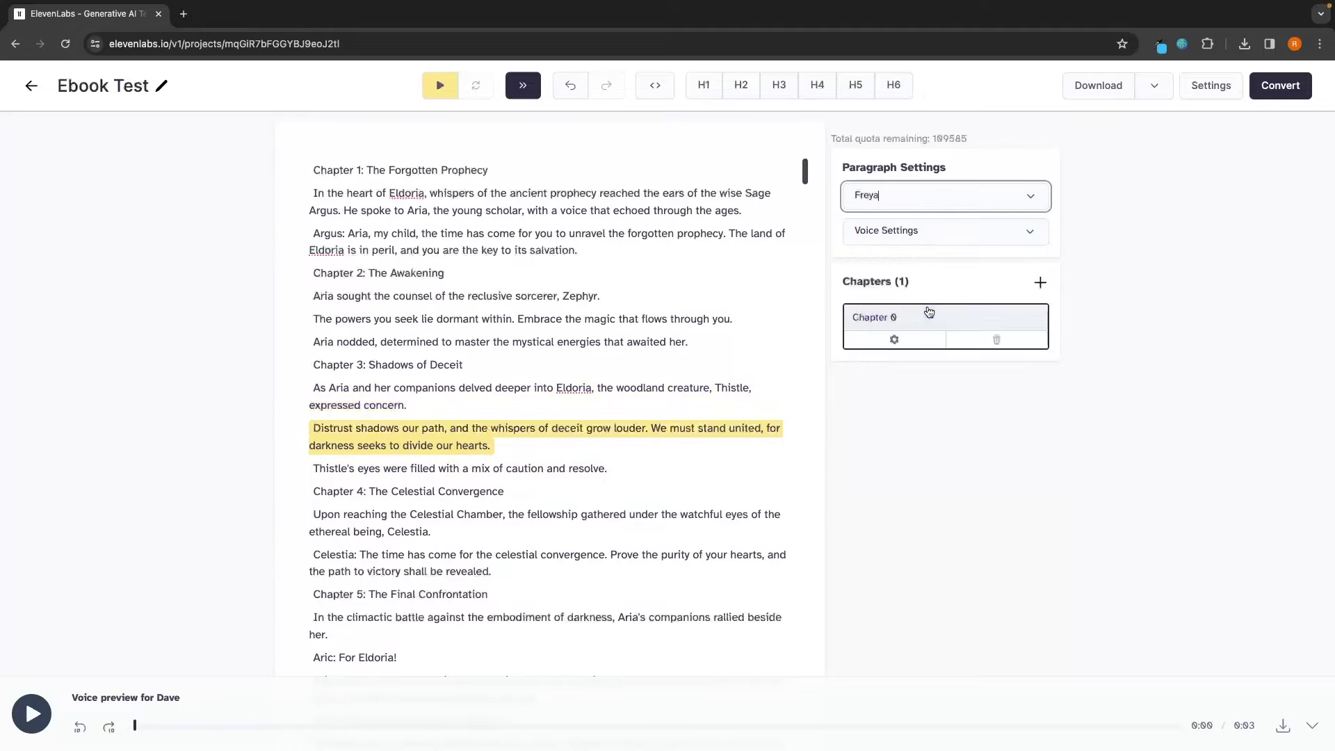
pyautogui.scroll(-3, 674, 396)
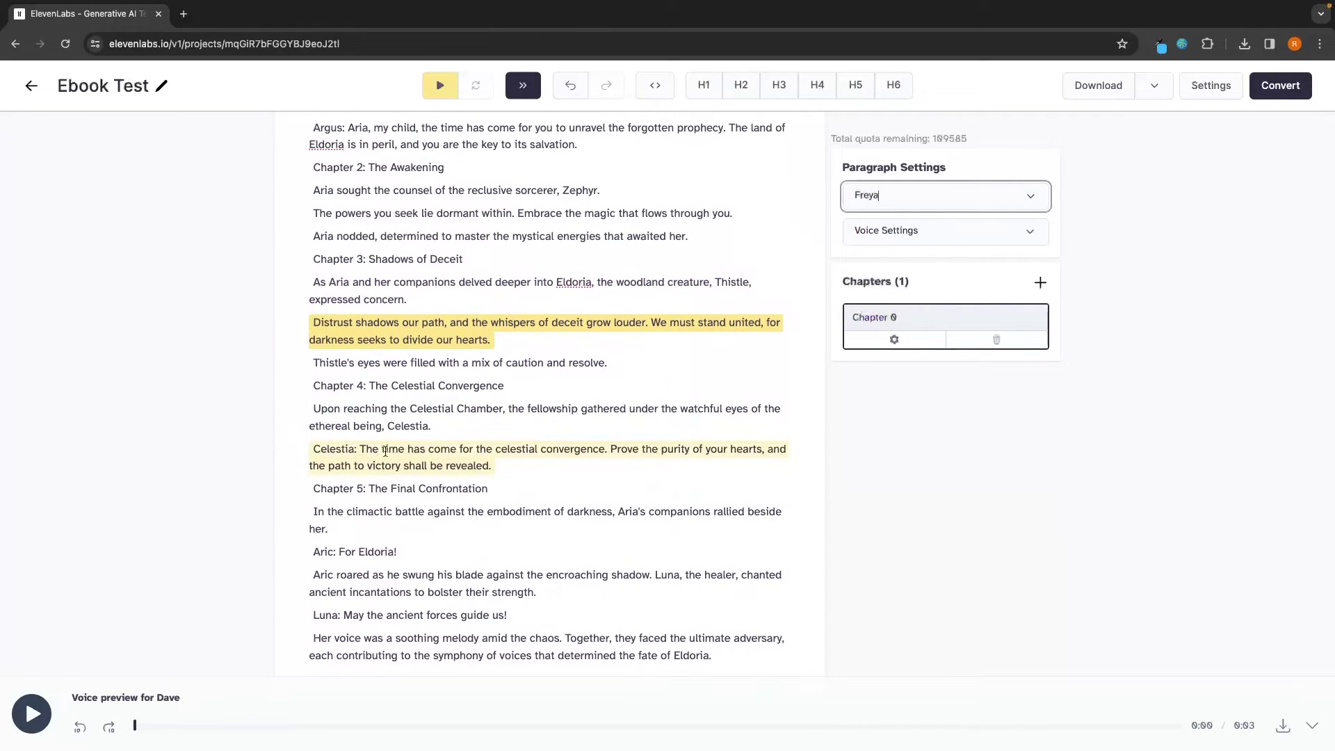
# Remove the 'Celestia: ' label and voice Celestia's line with Emily.
pyautogui.click(379, 449)
pyautogui.moveTo(362, 448); pyautogui.dragTo(312, 448)
pyautogui.press('BackSpace')
pyautogui.click(877, 200)
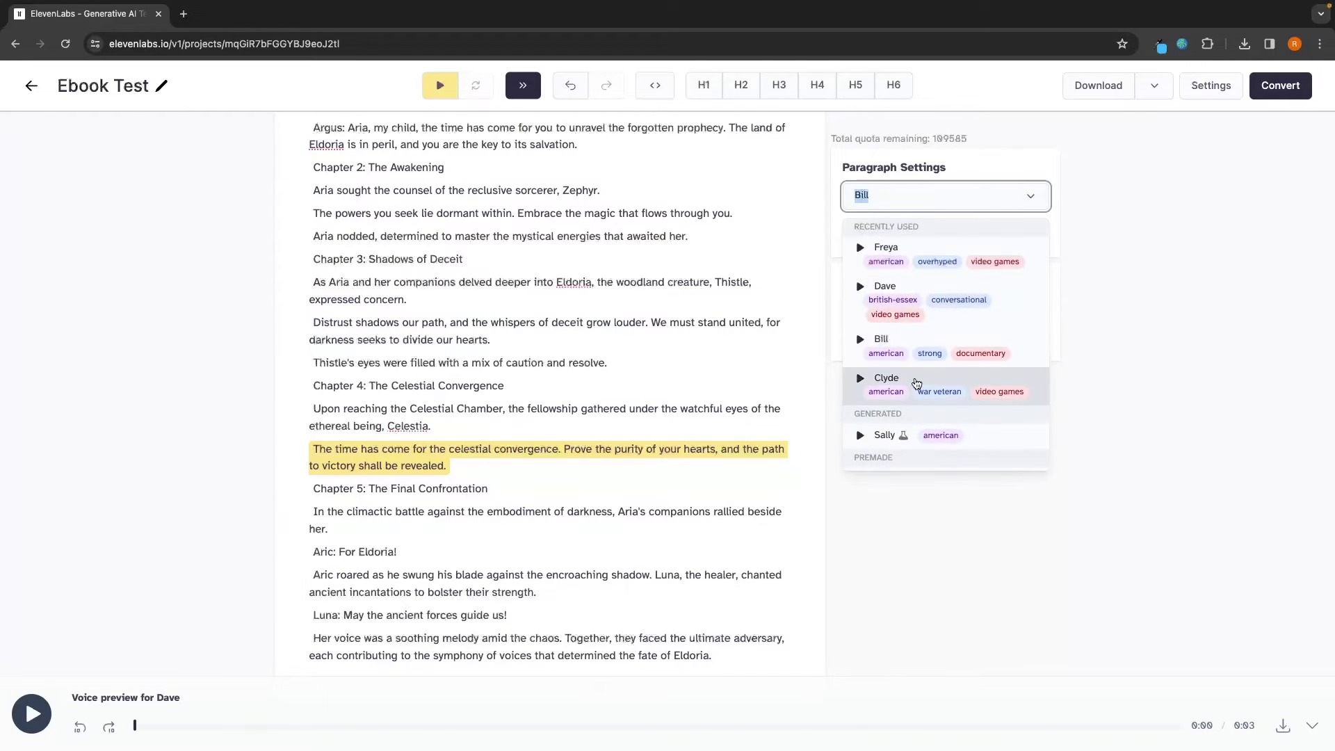
pyautogui.scroll(-2, 924, 390)
pyautogui.scroll(-5, 931, 409)
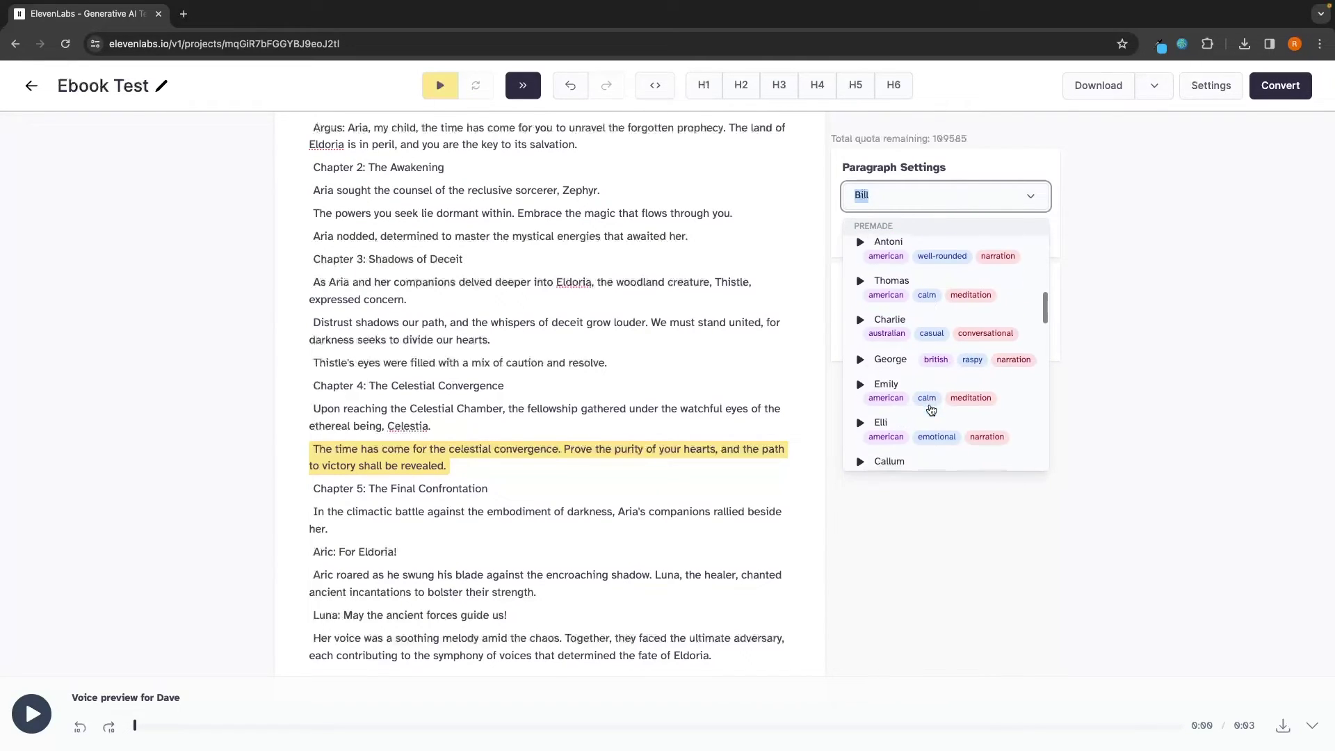
pyautogui.click(944, 299)
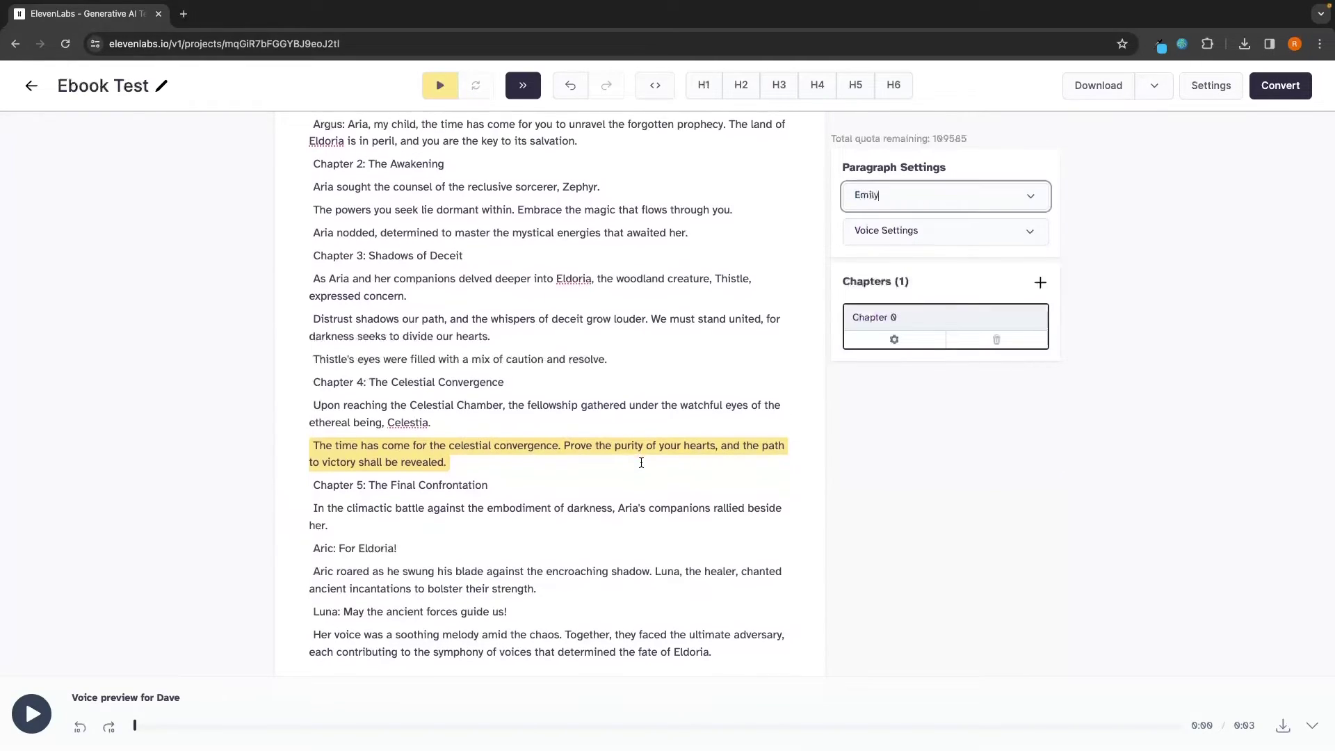
pyautogui.scroll(3, 641, 462)
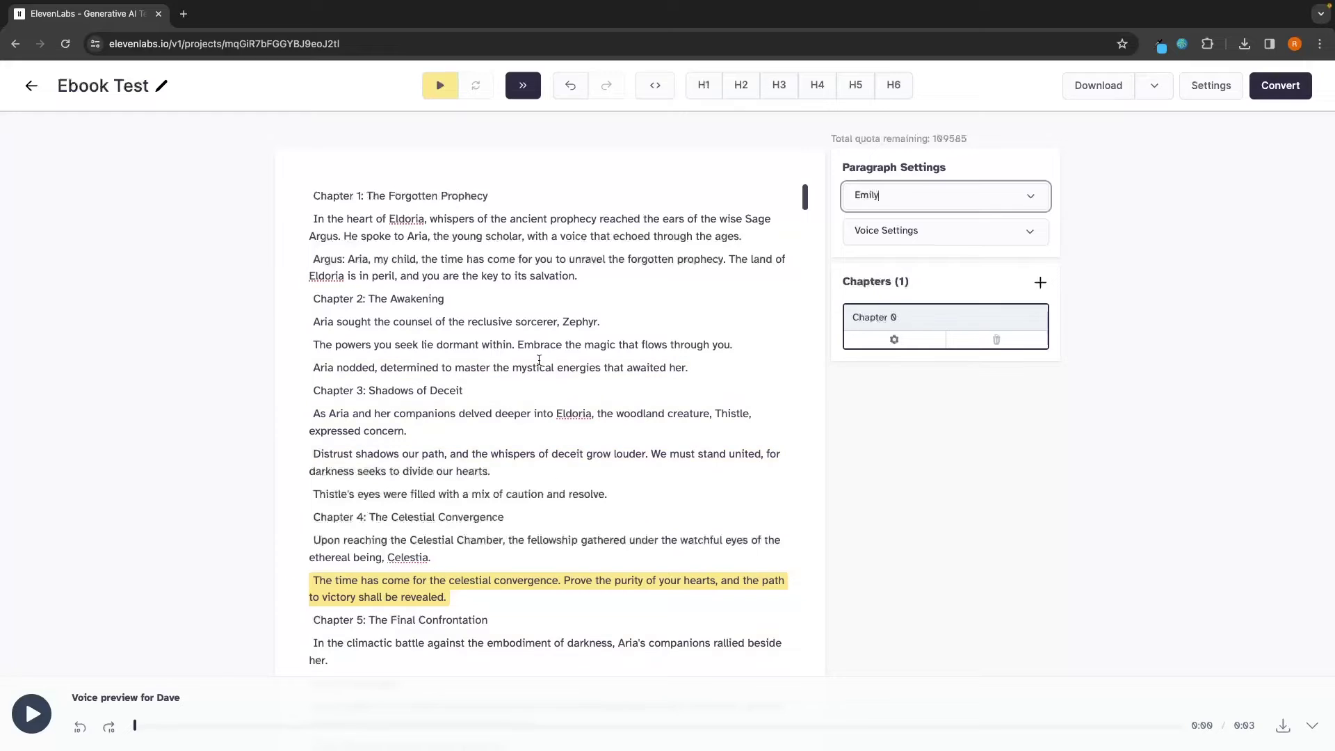
# Convert the full Ebook Test project to audio for 1667 characters and close the conversion windows.
pyautogui.click(1284, 85)
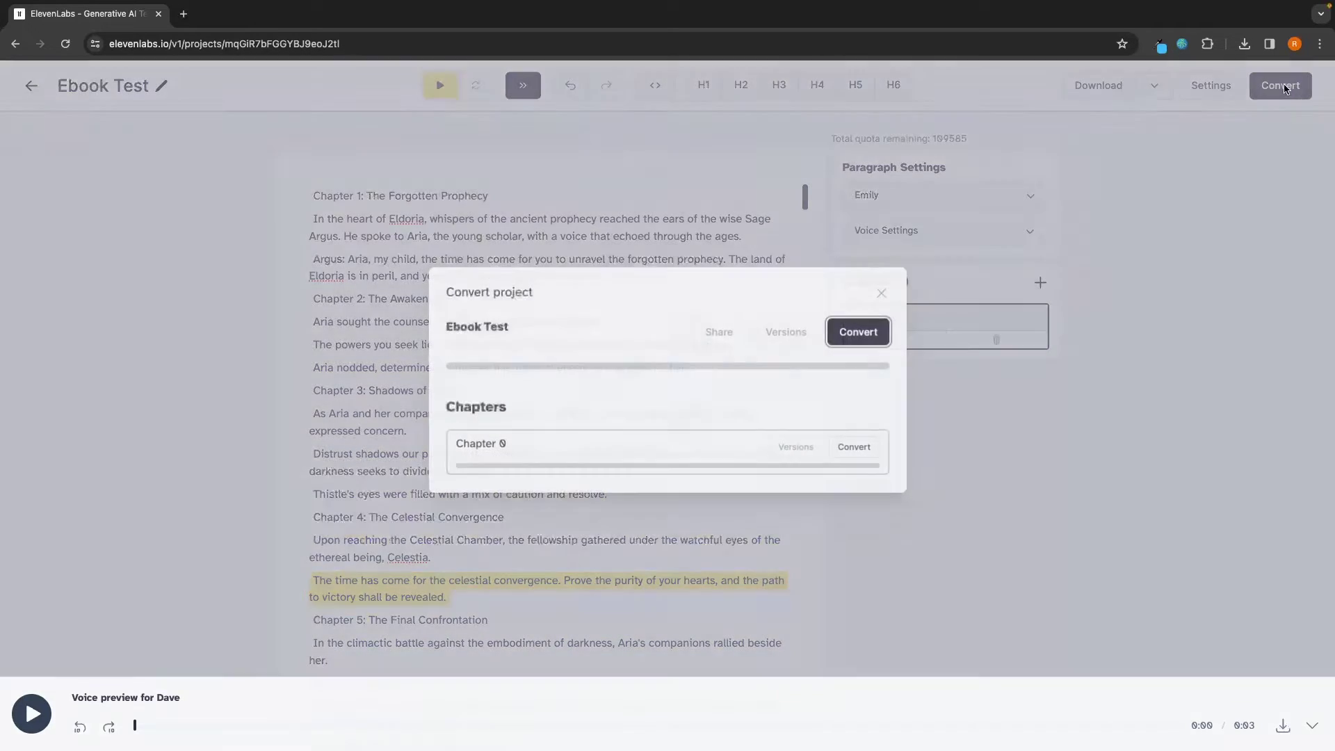
pyautogui.click(850, 333)
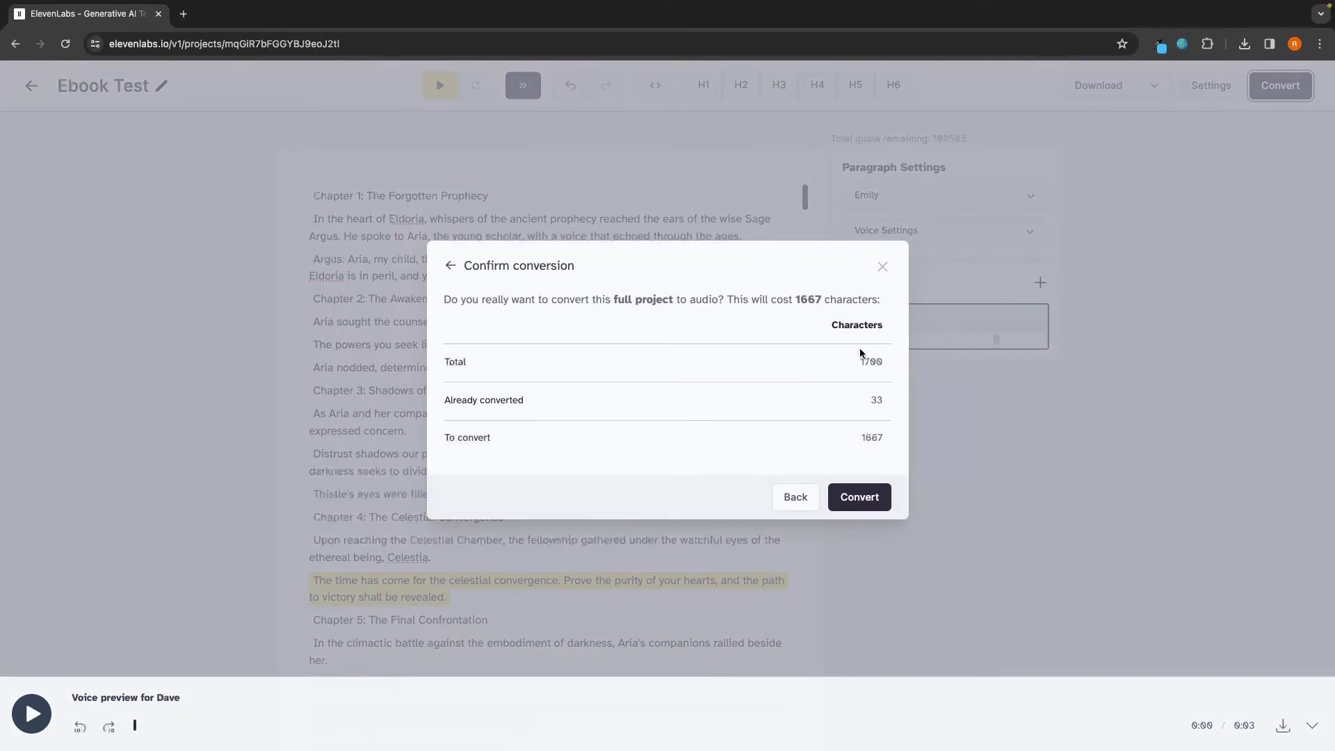
pyautogui.moveTo(433, 361); pyautogui.dragTo(482, 360)
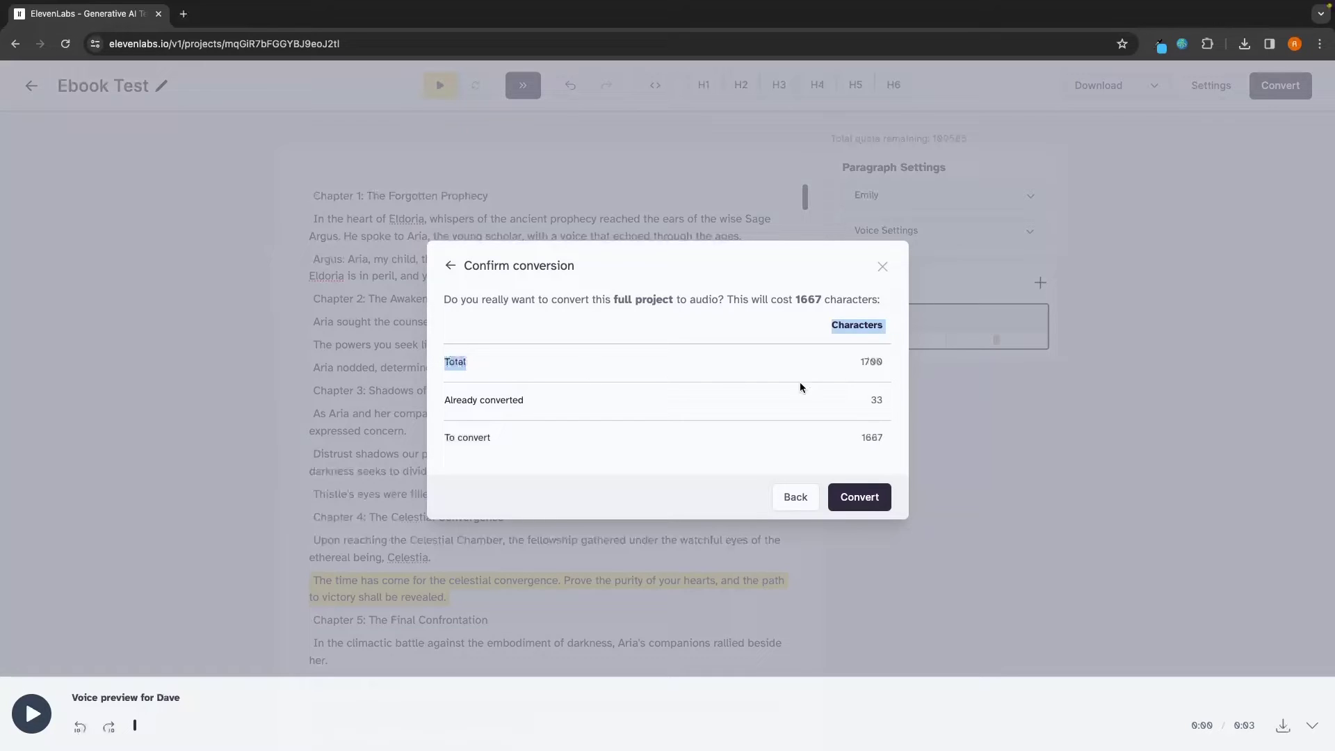
pyautogui.click(849, 341)
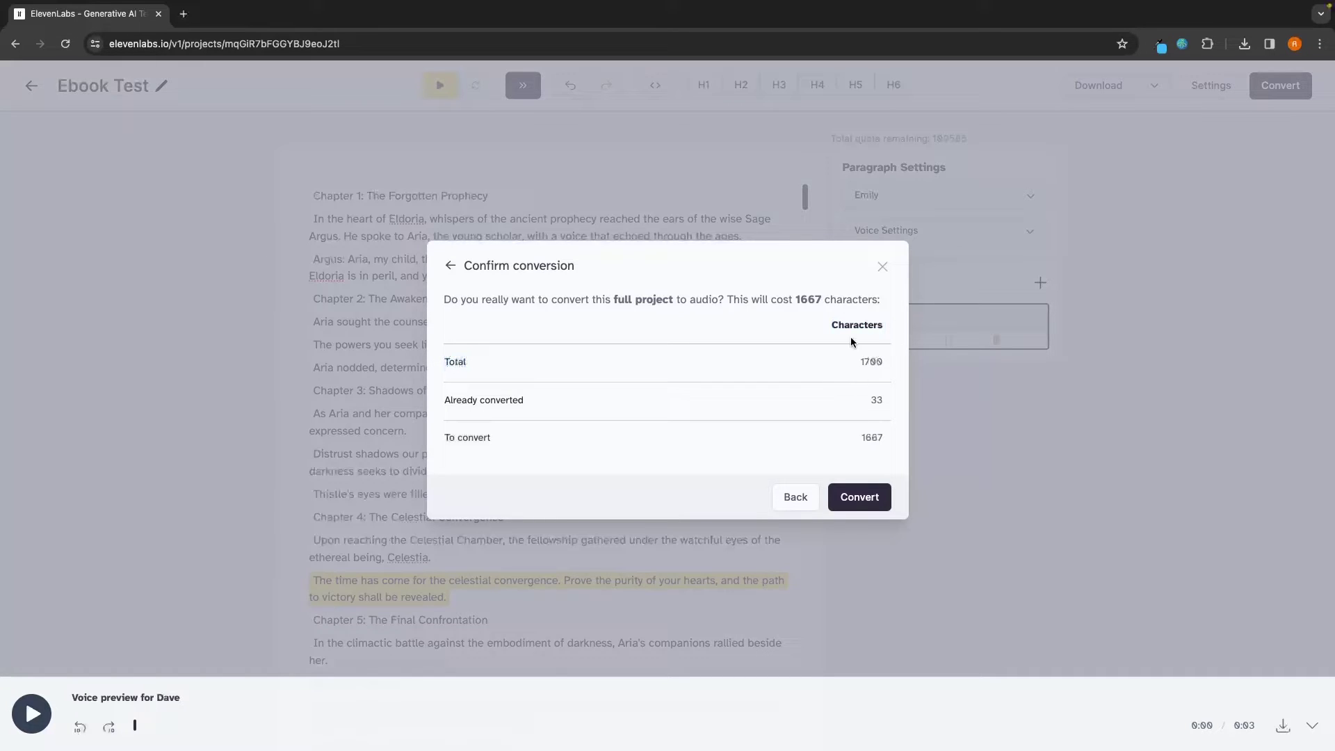
pyautogui.click(877, 495)
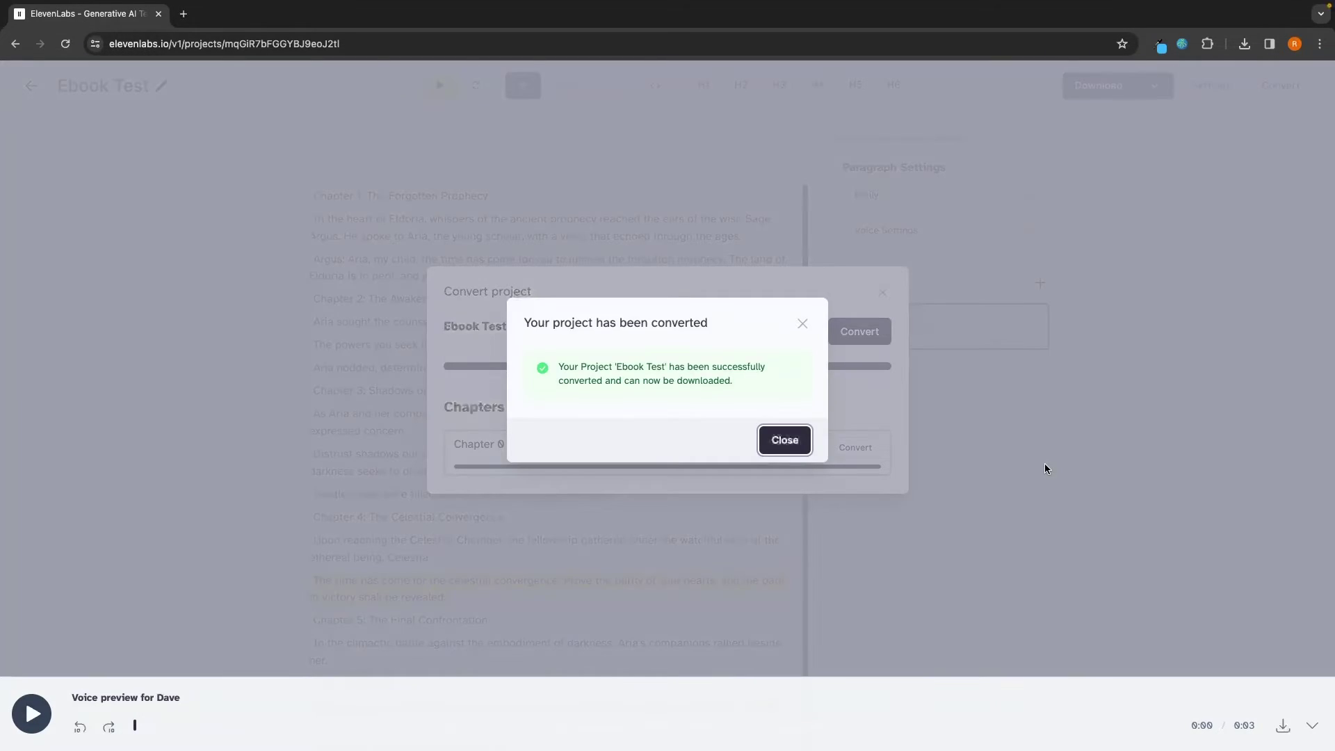
pyautogui.click(785, 438)
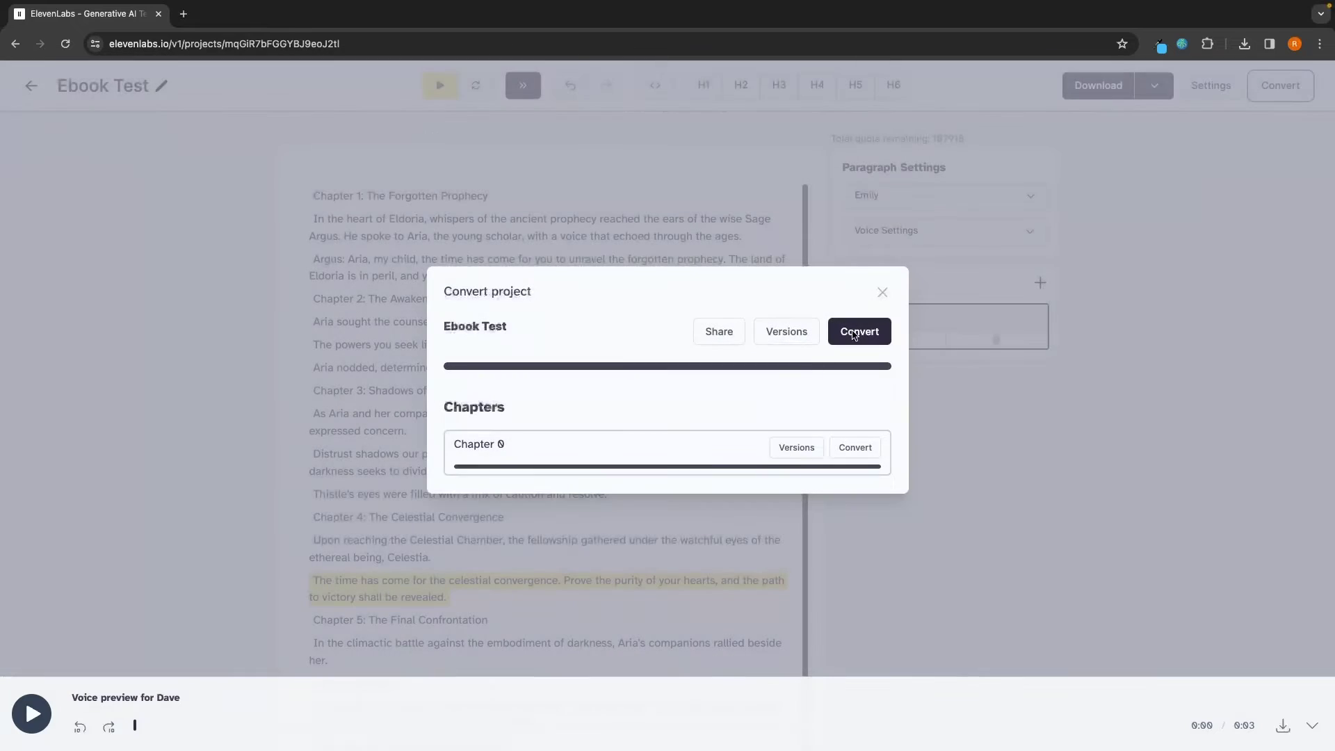
pyautogui.click(883, 293)
# Download the converted Chapter 0 audio as an mp3 and check its progress.
pyautogui.click(1104, 89)
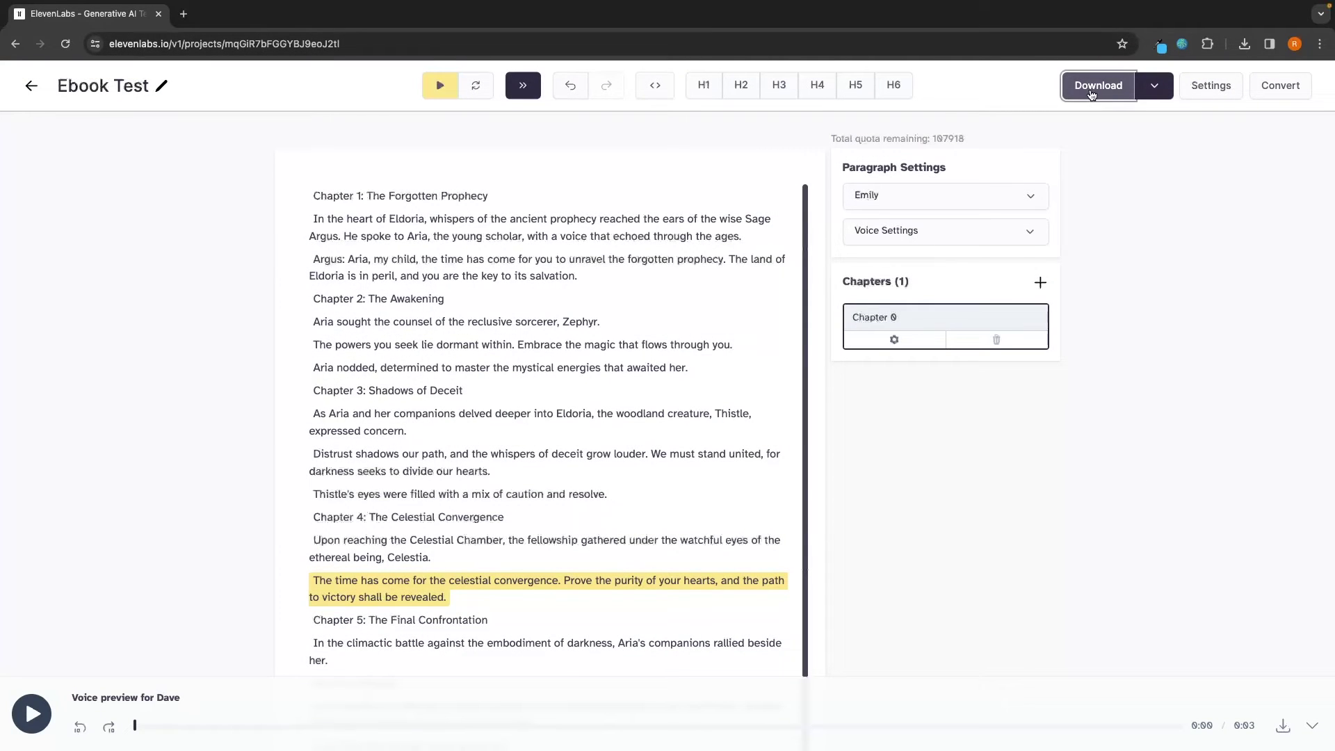
pyautogui.click(1243, 46)
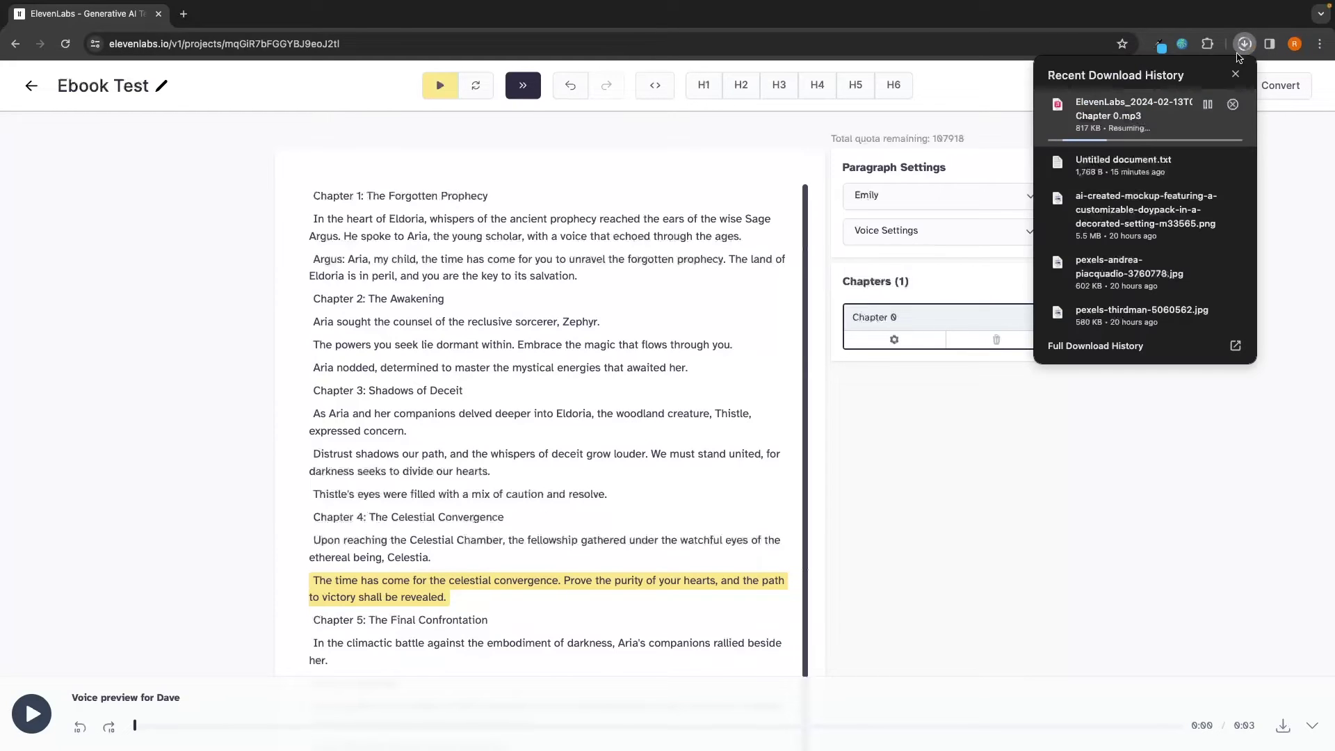
pyautogui.click(1286, 151)
# Save the project settings, then reveal the 2.2 MB Chapter 0 mp3 in Downloads.
pyautogui.click(1217, 88)
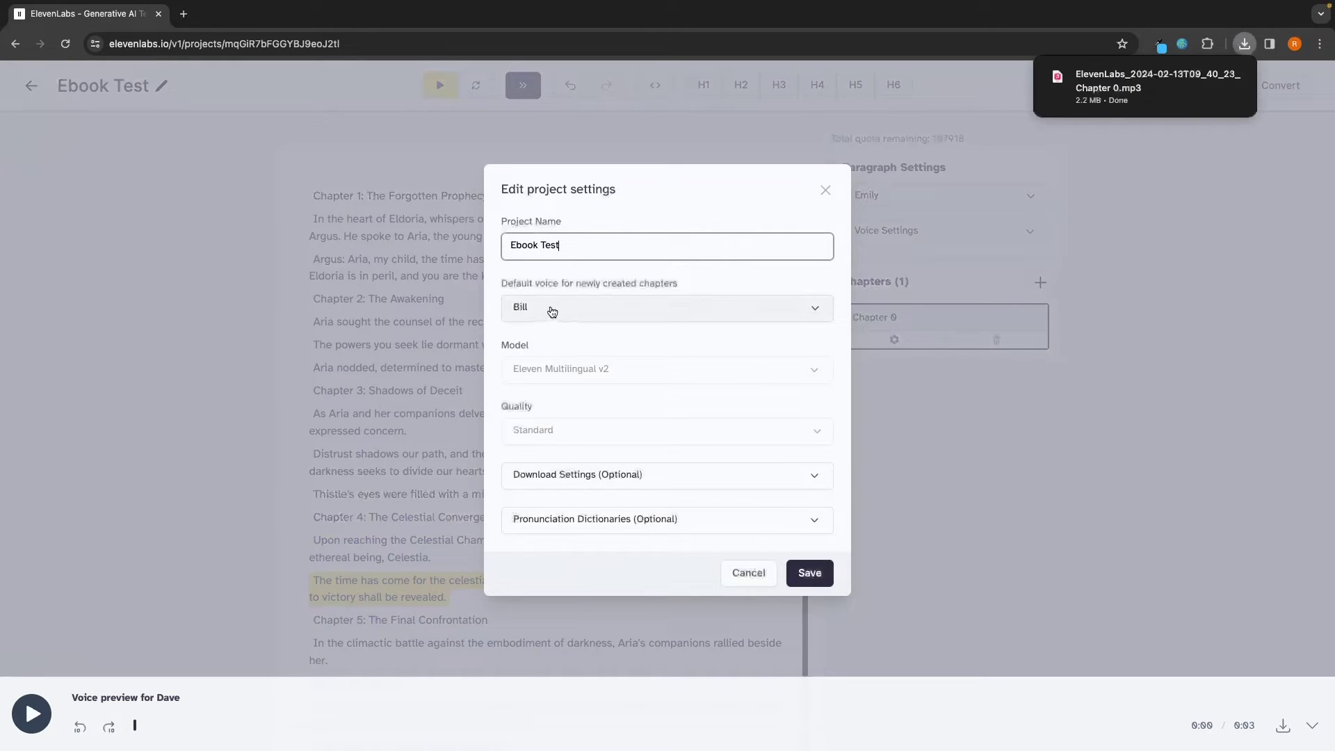
pyautogui.click(552, 476)
pyautogui.click(626, 429)
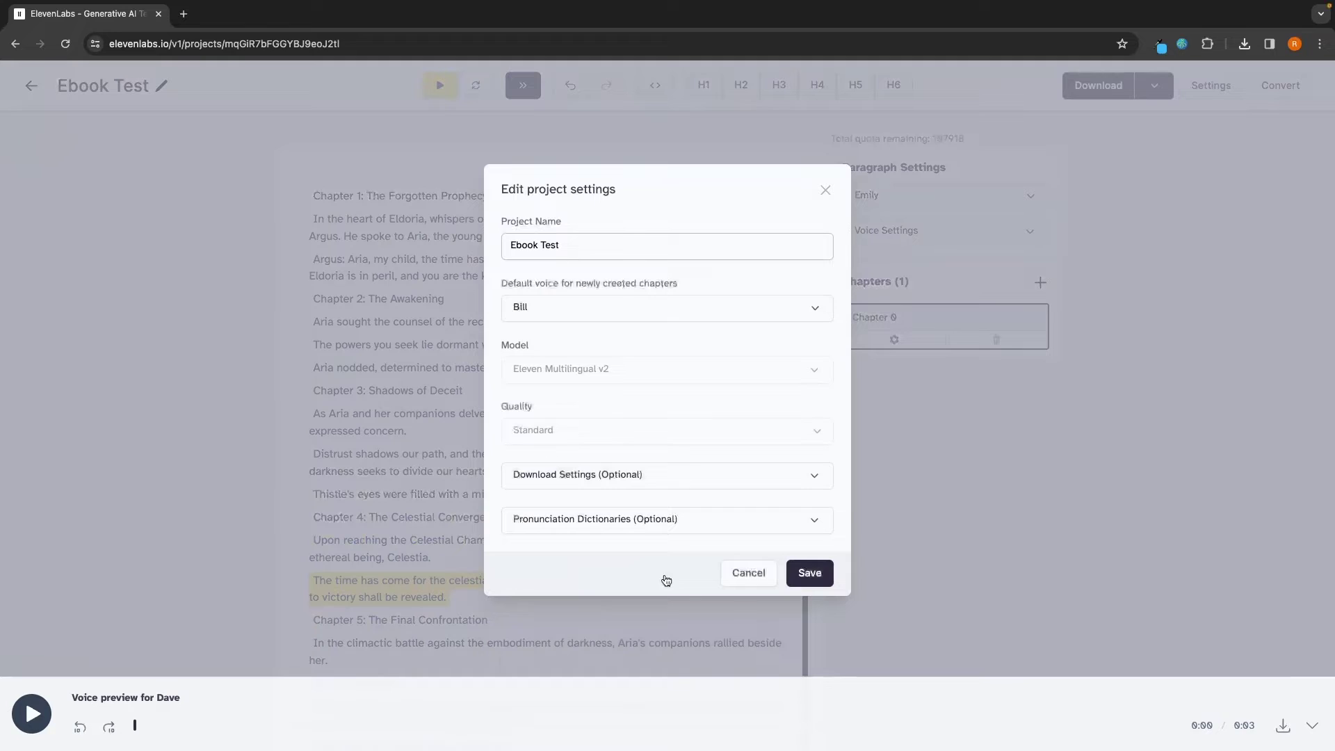
pyautogui.click(807, 561)
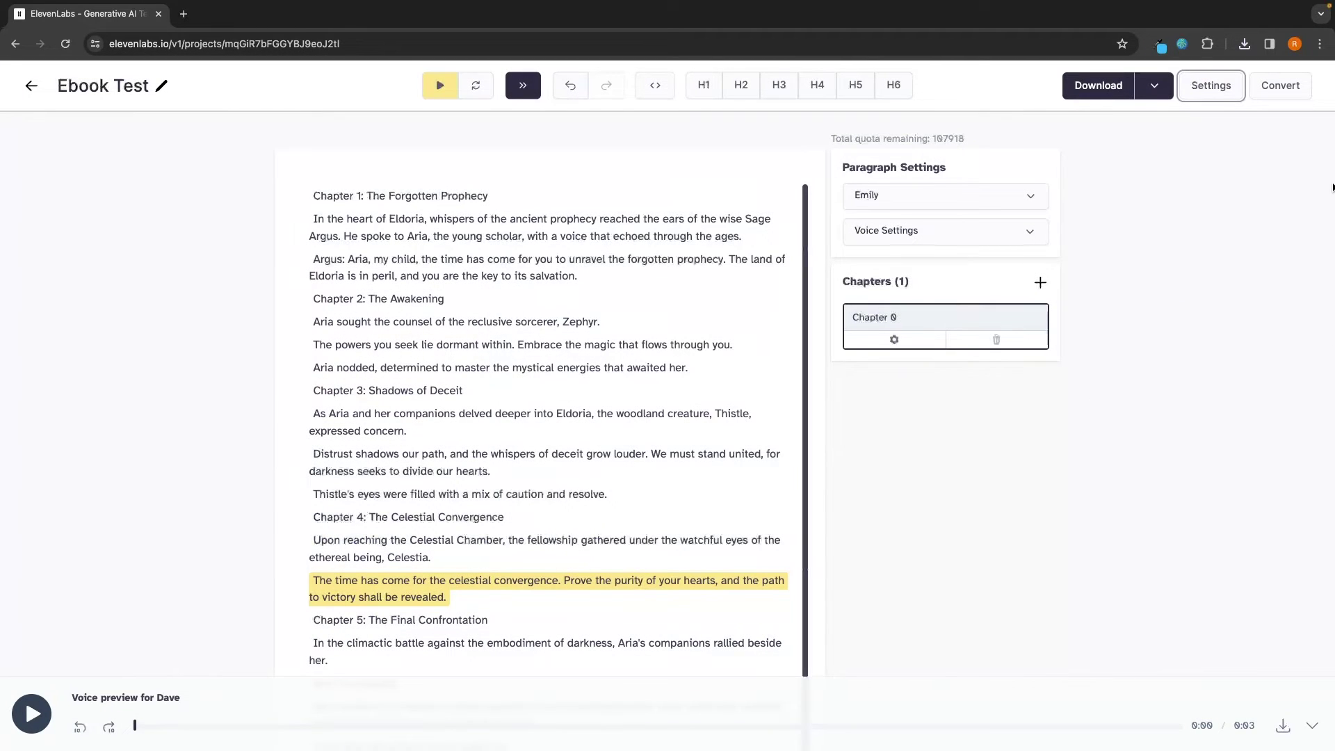
pyautogui.click(1245, 44)
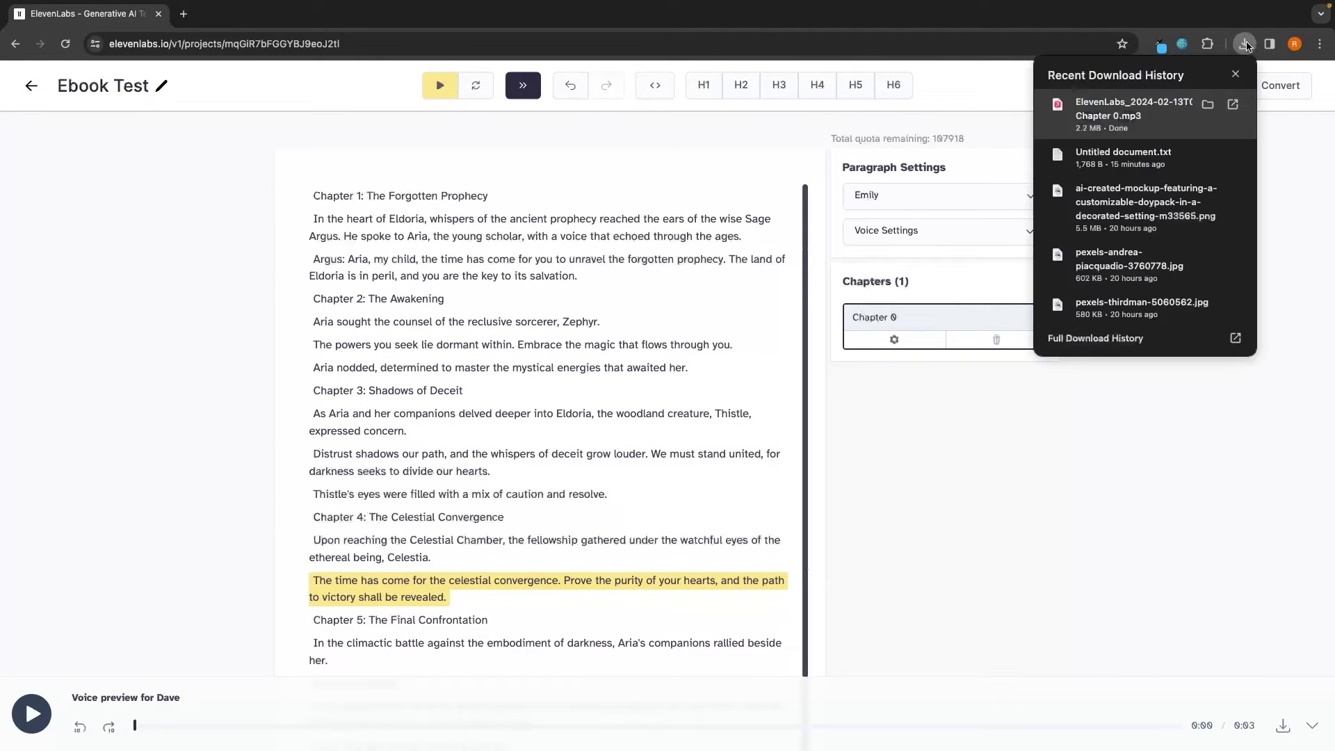
pyautogui.click(1208, 104)
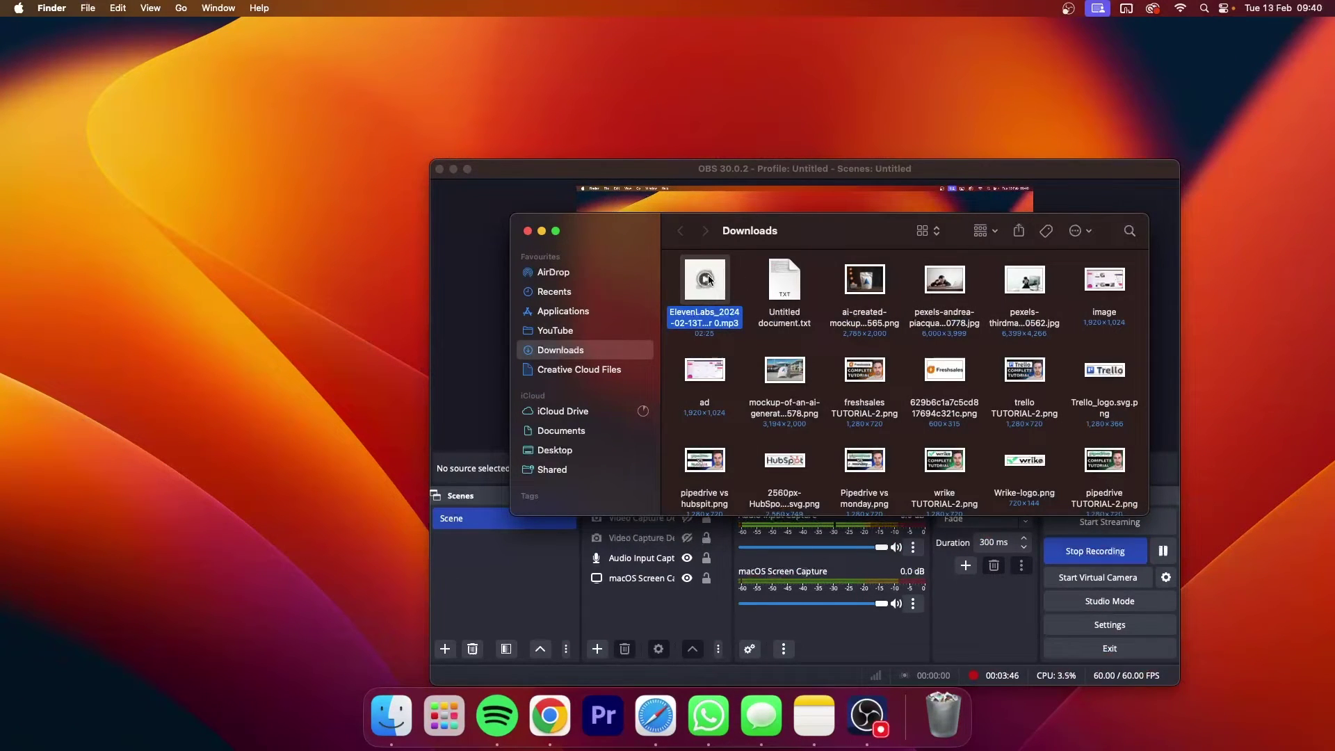
# Play the 2:25 Chapter 0 mp3 in Quick Look, then return to the ElevenLabs editor.
pyautogui.press('space')
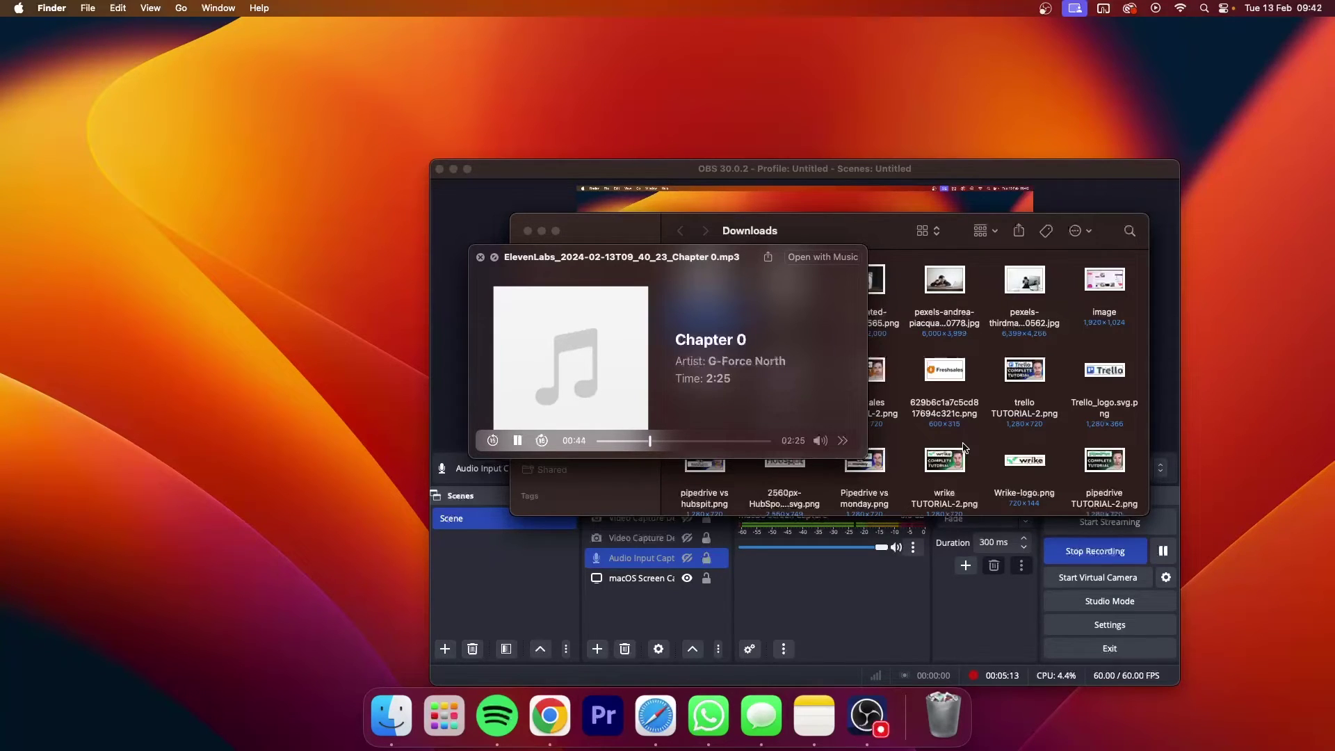
pyautogui.hotkey('ctrl', 'Right')
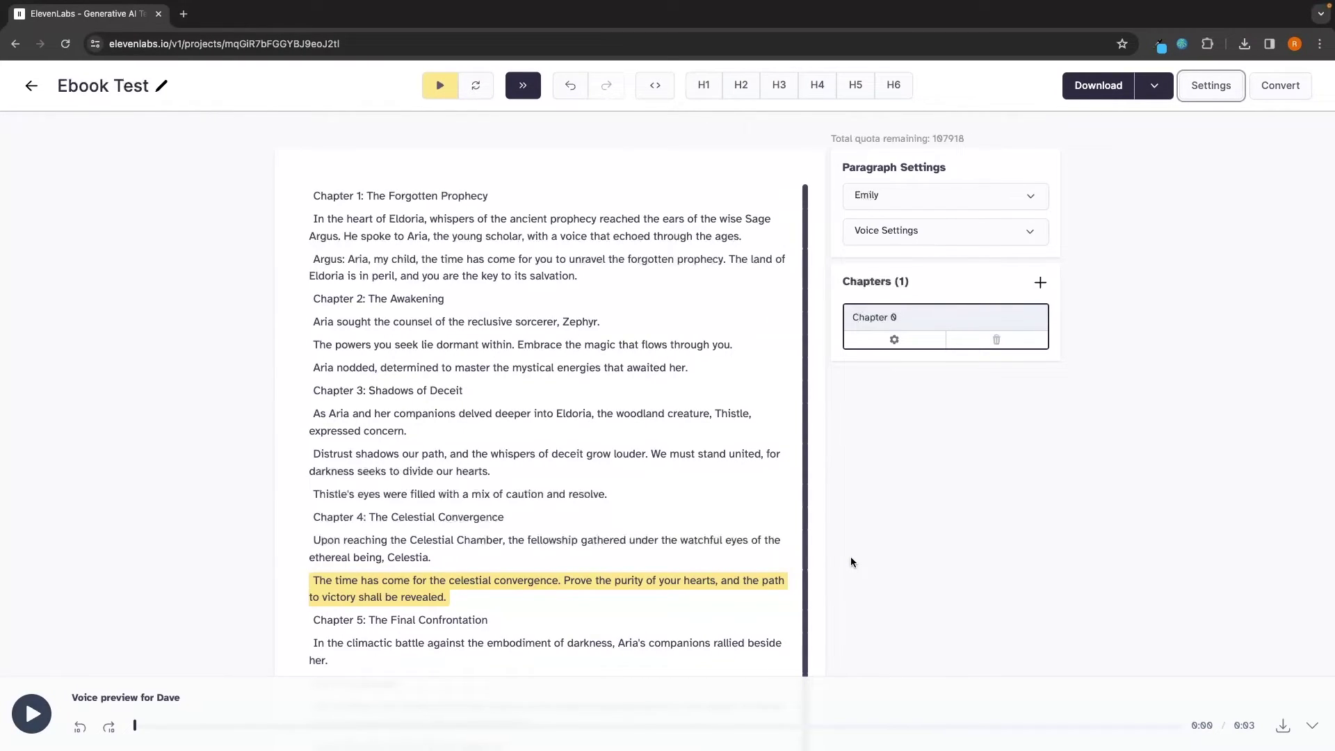
# Exit the Ebook Test project editor and bring up the empty Dubbing form.
pyautogui.click(31, 87)
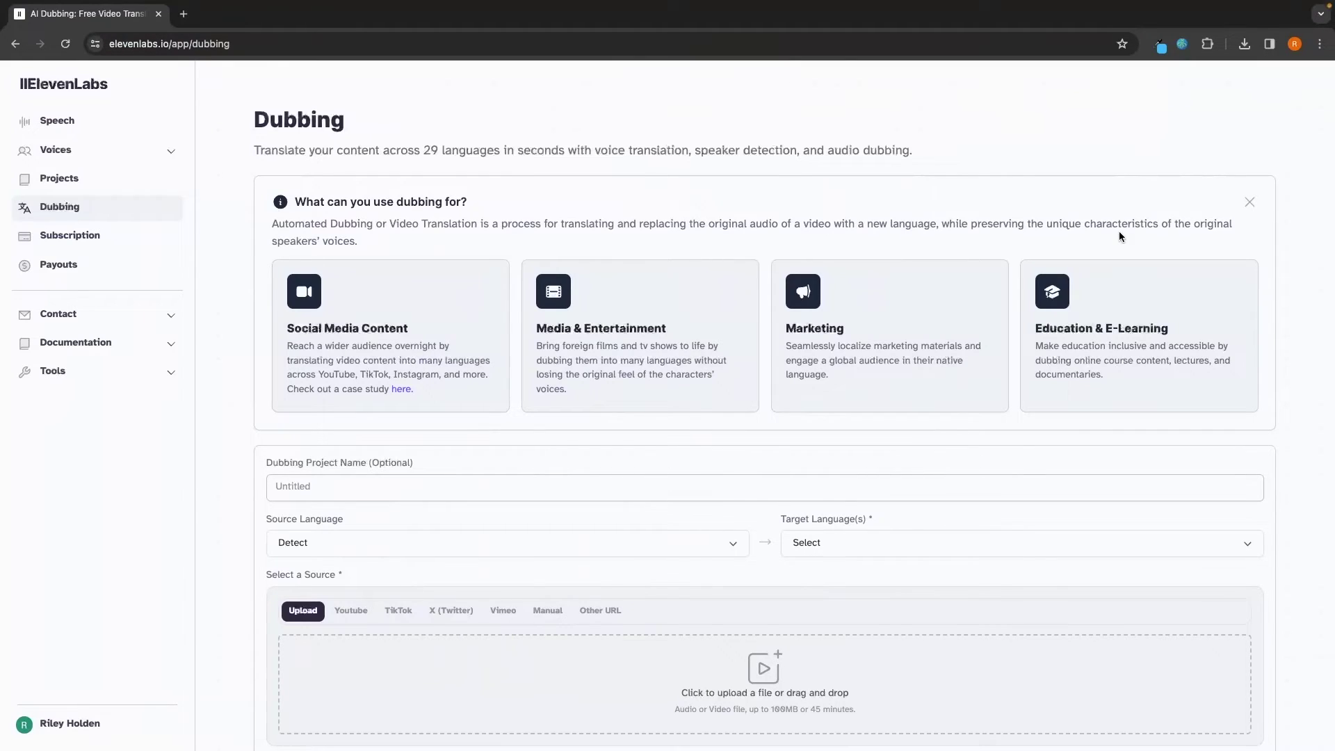
pyautogui.scroll(-3, 775, 436)
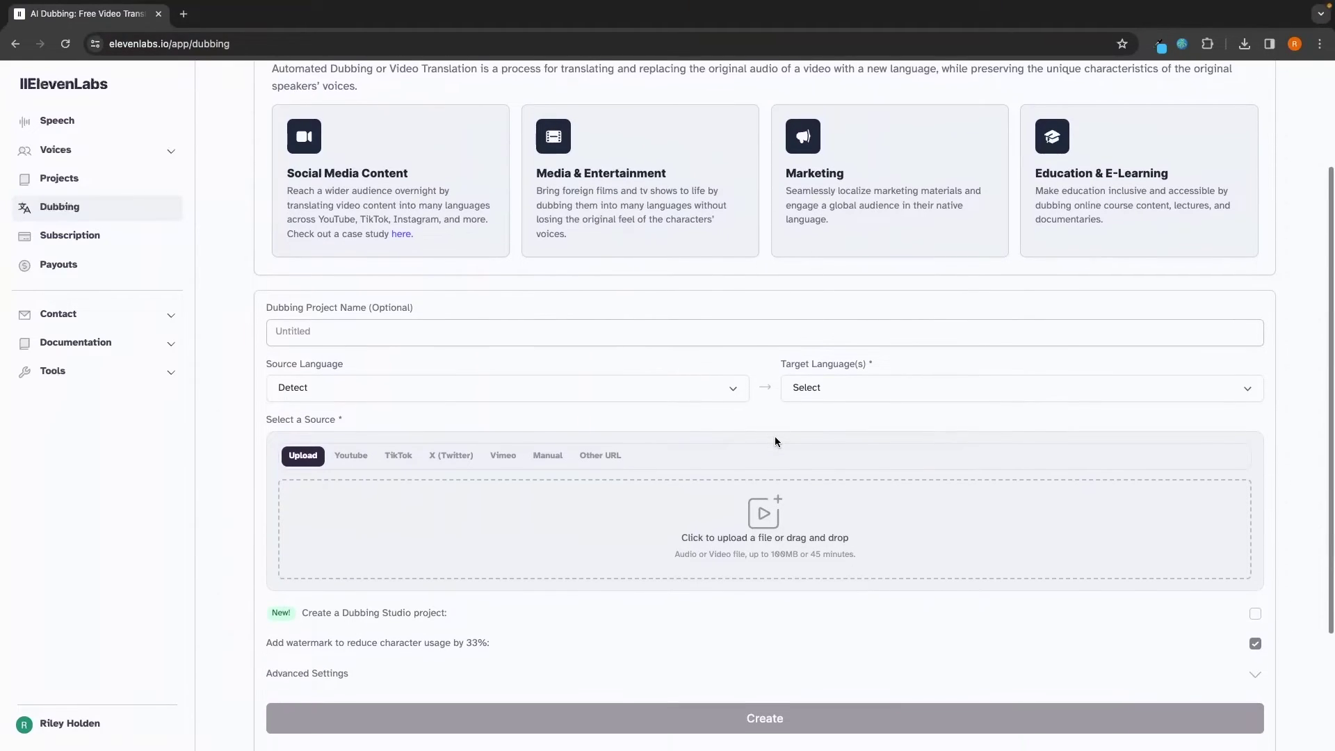
# Name the dub 'G-Force North in Spanish' with English source and Spanish target languages.
pyautogui.click(386, 306)
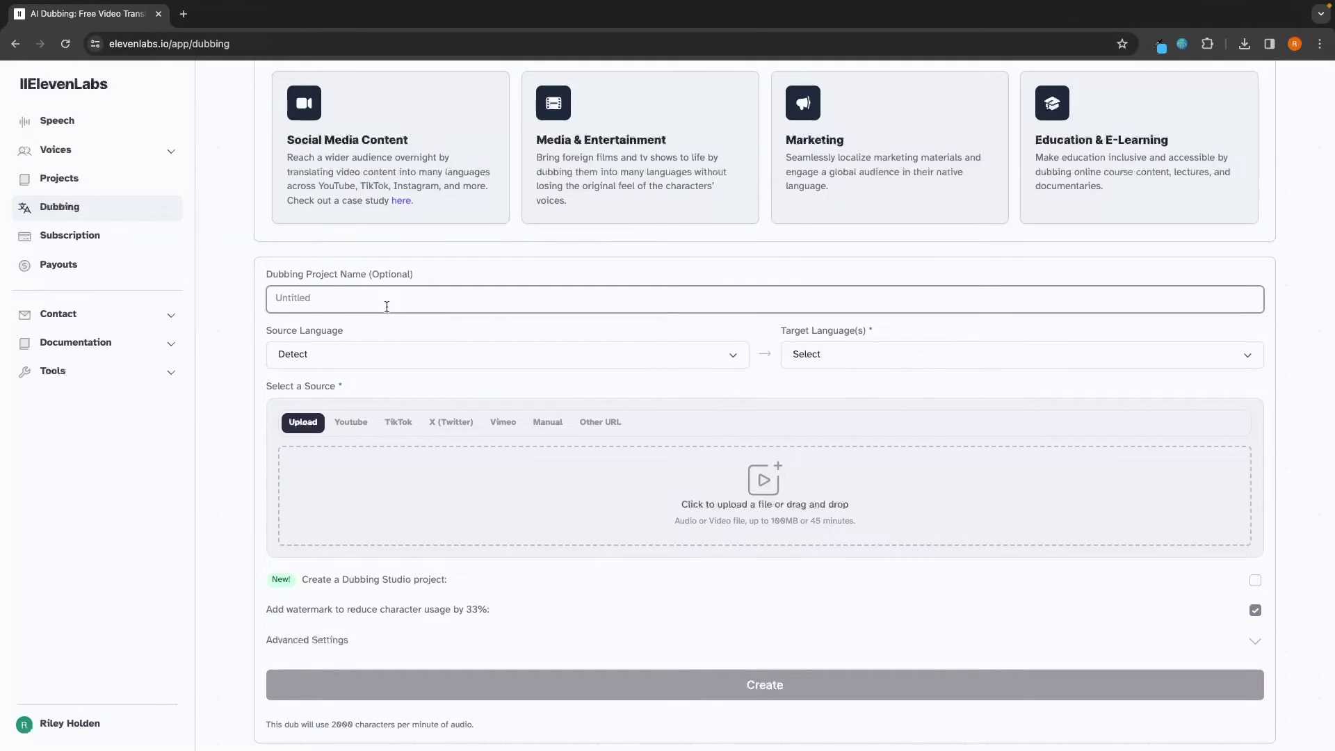
pyautogui.write('G-Force North in Spanish')
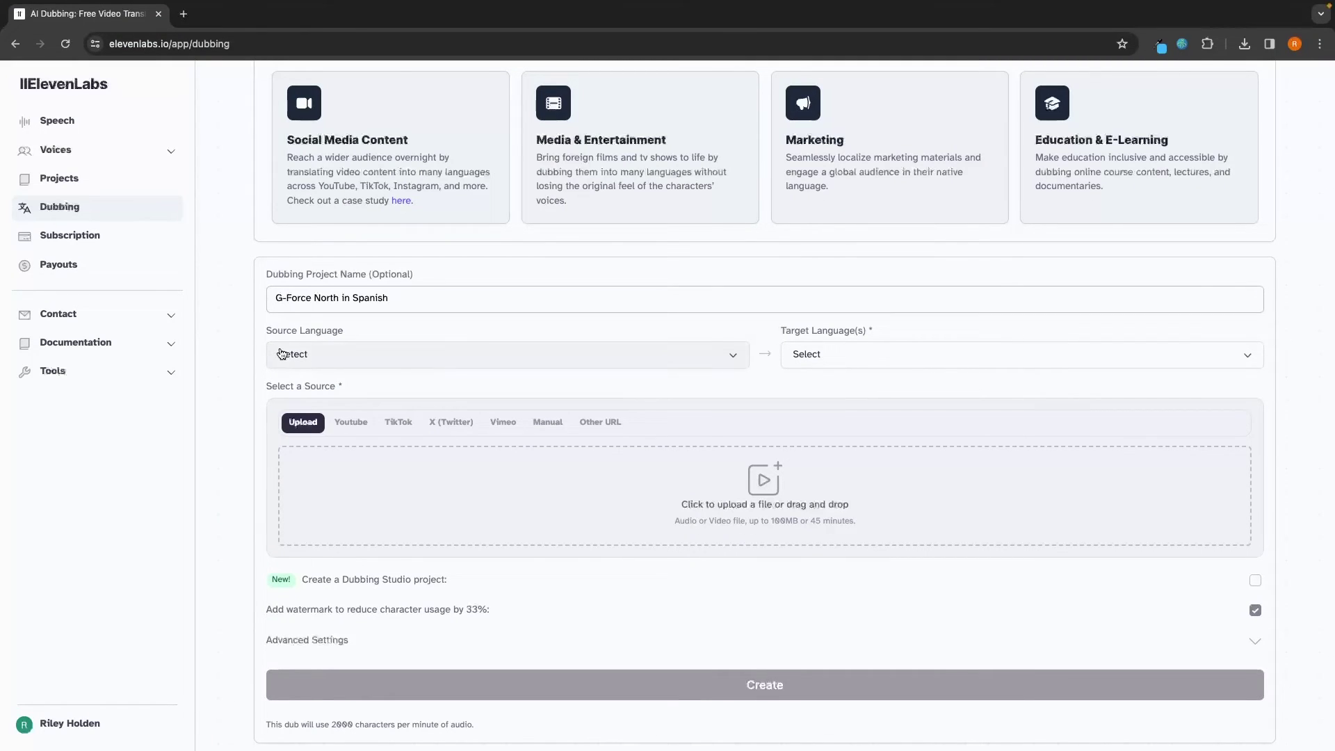
pyautogui.click(329, 363)
pyautogui.click(325, 410)
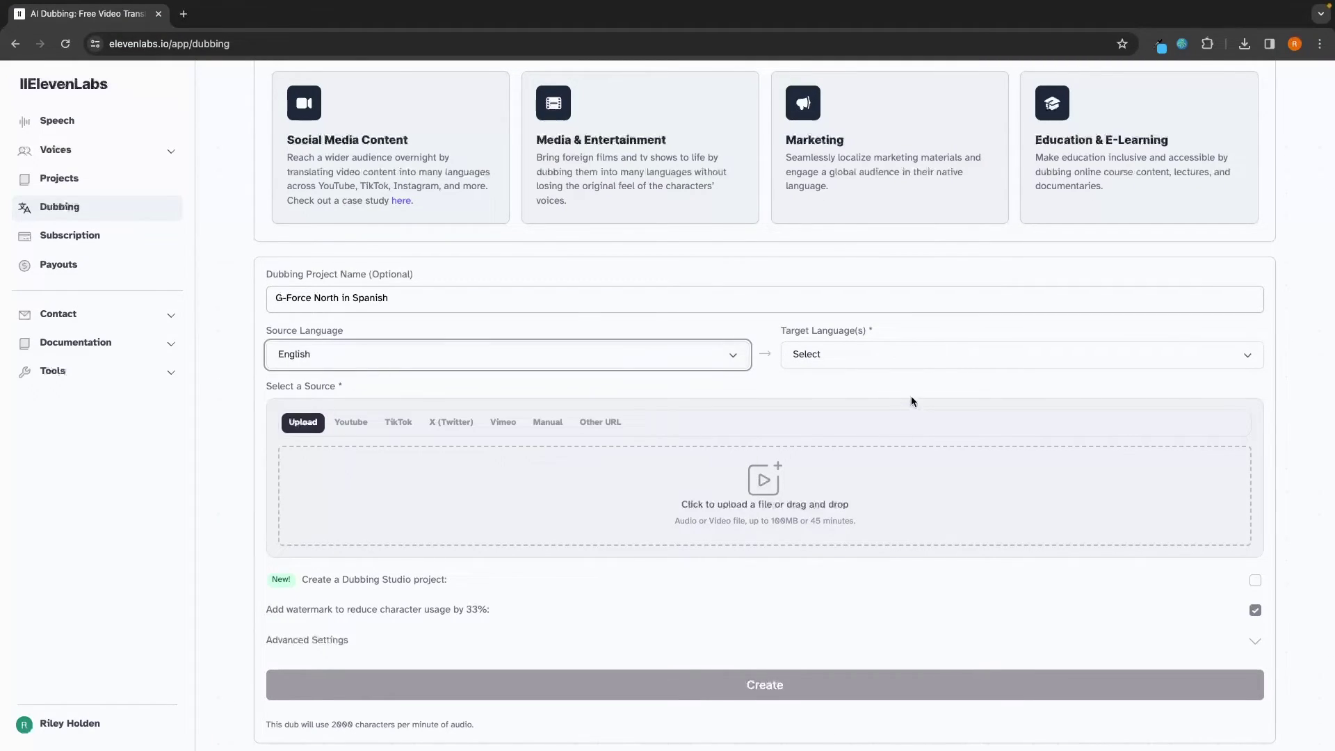
pyautogui.click(889, 361)
pyautogui.click(869, 427)
pyautogui.click(756, 374)
pyautogui.click(777, 331)
# Choose YouTube as the source, then open the video and select its URL.
pyautogui.scroll(-2, 476, 423)
pyautogui.click(351, 374)
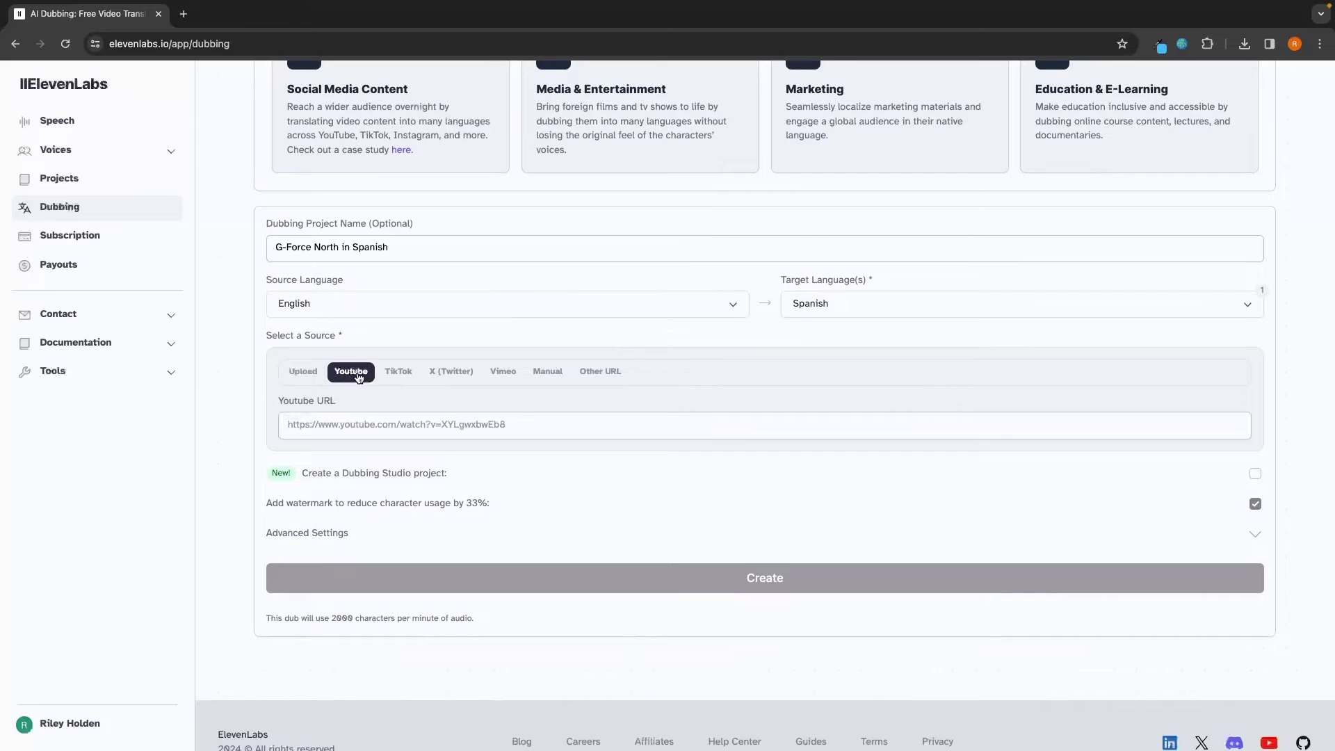
pyautogui.click(298, 431)
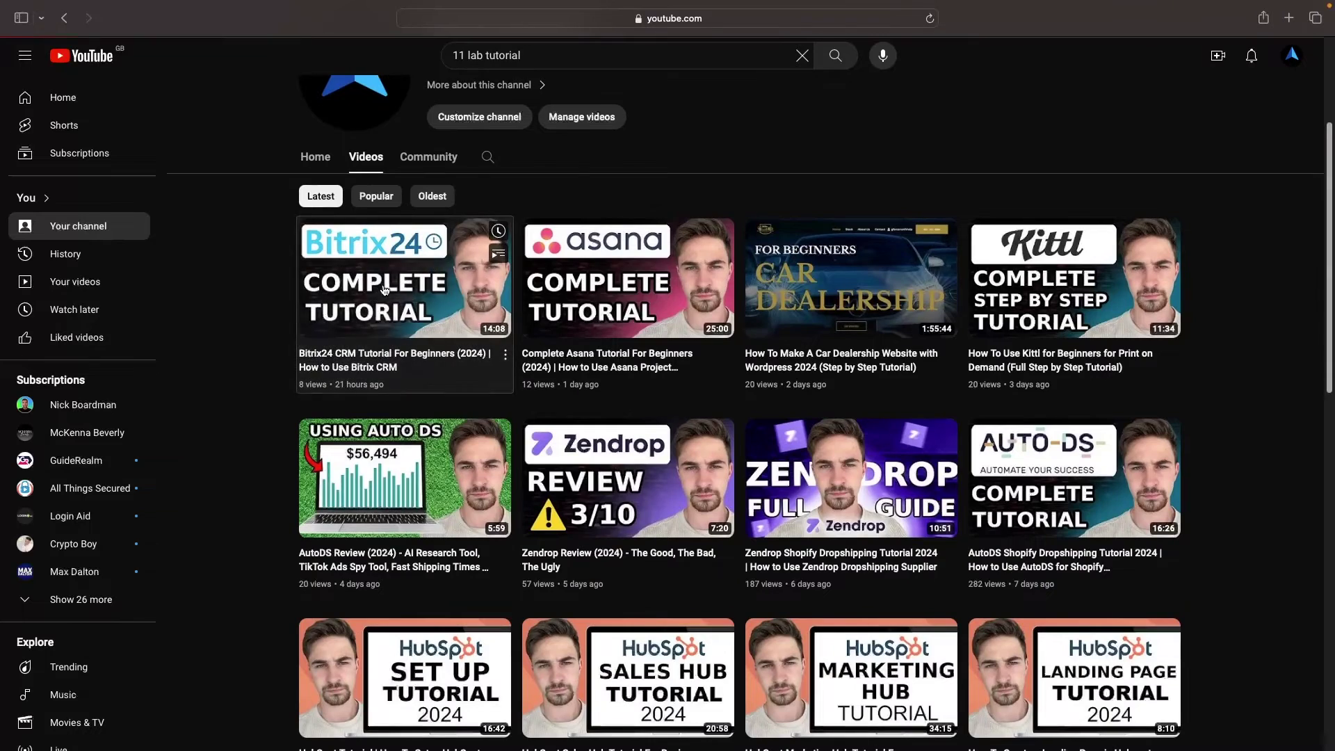
pyautogui.click(381, 286)
pyautogui.click(443, 387)
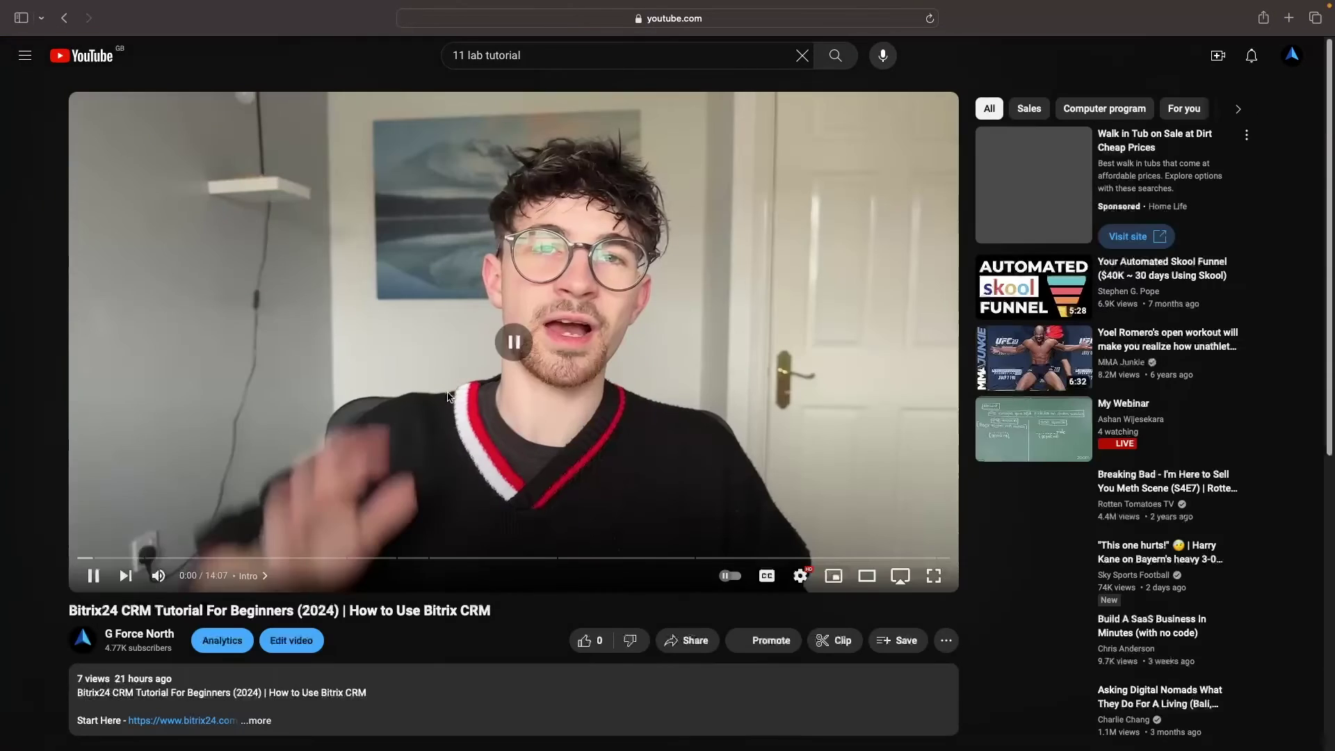
pyautogui.click(674, 19)
pyautogui.press('super+c')
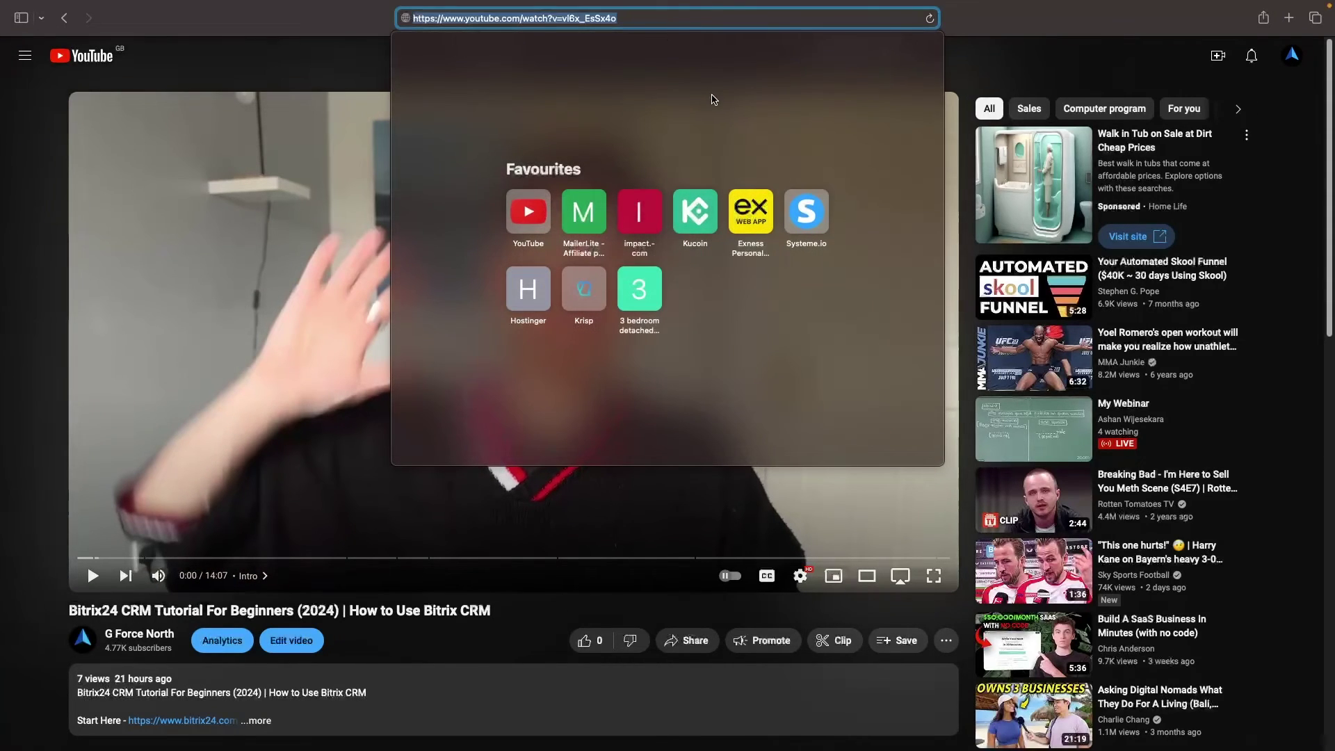
# Paste the YouTube link and create the full-video Spanish dub.
pyautogui.hotkey('ctrl', 'Right')
pyautogui.press('super+v')
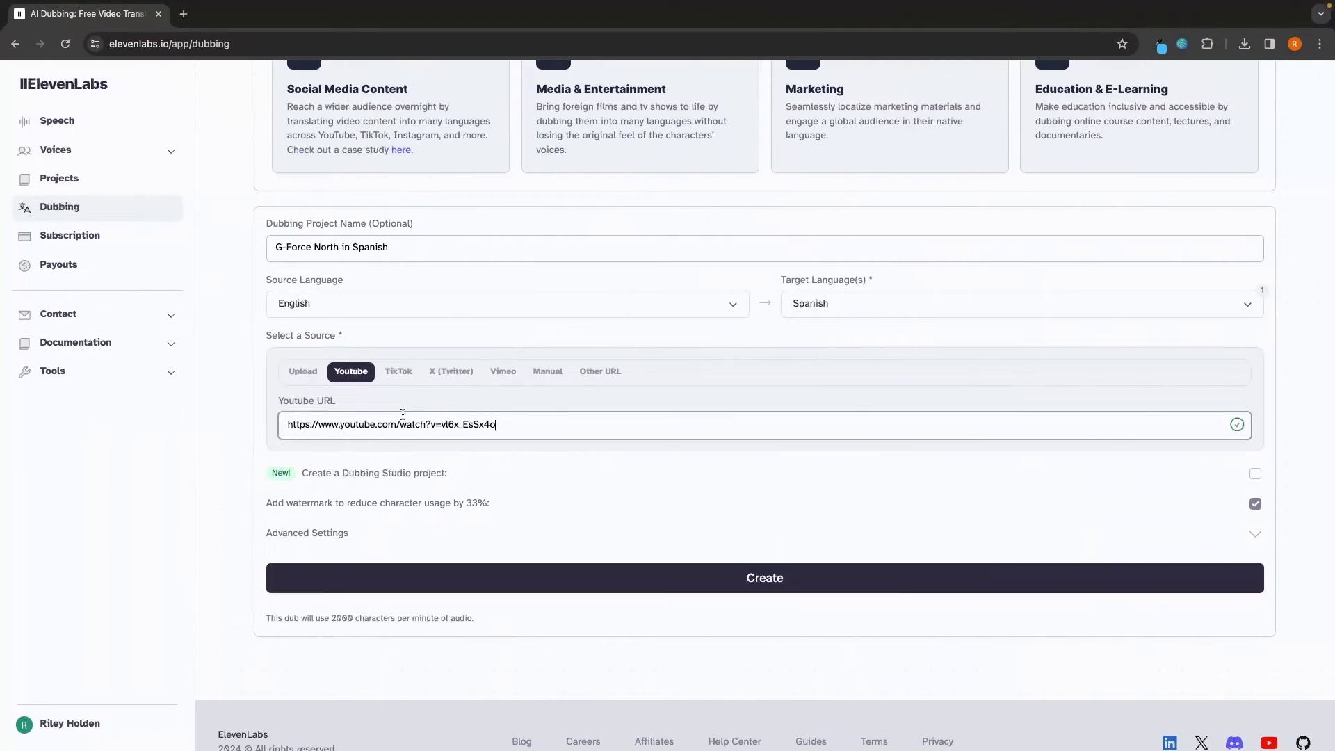
pyautogui.click(658, 577)
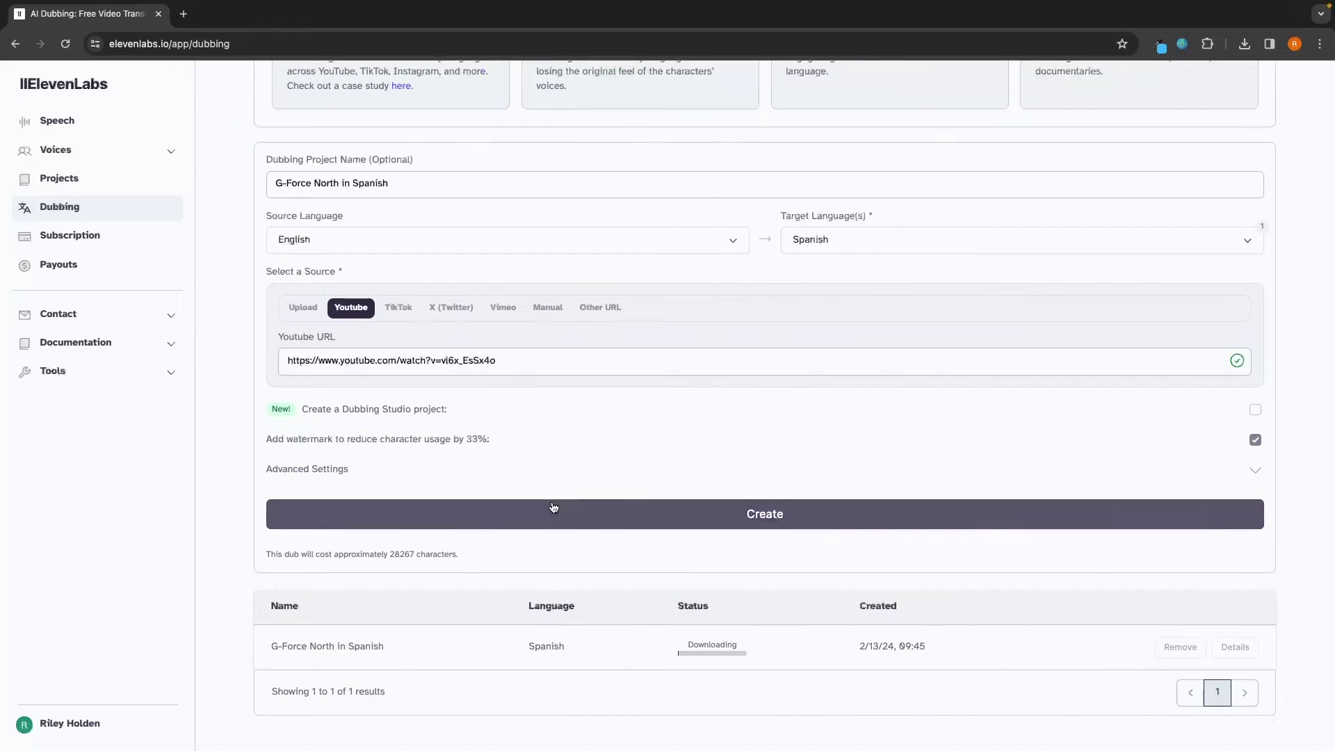
# Create a second dub at Highest resolution limited to 00:00:00–1:00.
pyautogui.click(323, 471)
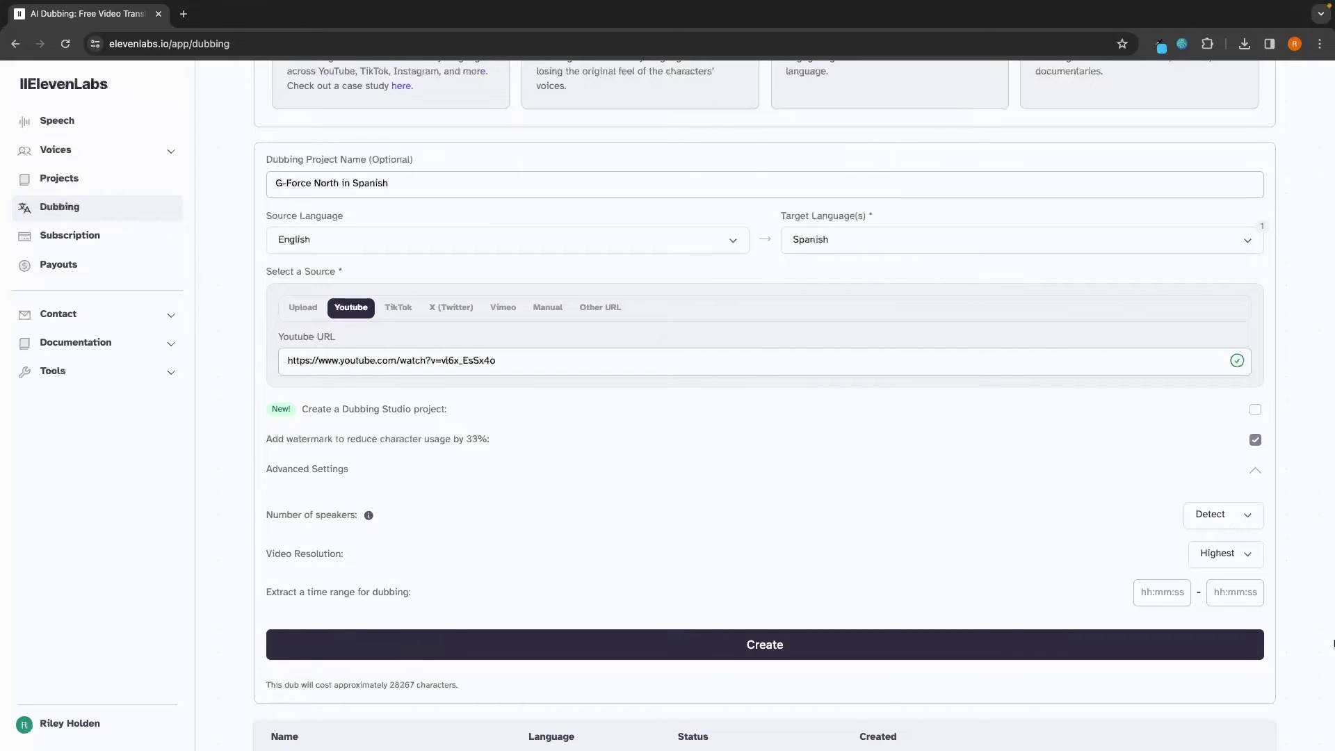
pyautogui.click(1219, 561)
pyautogui.click(1218, 562)
pyautogui.moveTo(260, 587); pyautogui.dragTo(428, 588)
pyautogui.press('Return')
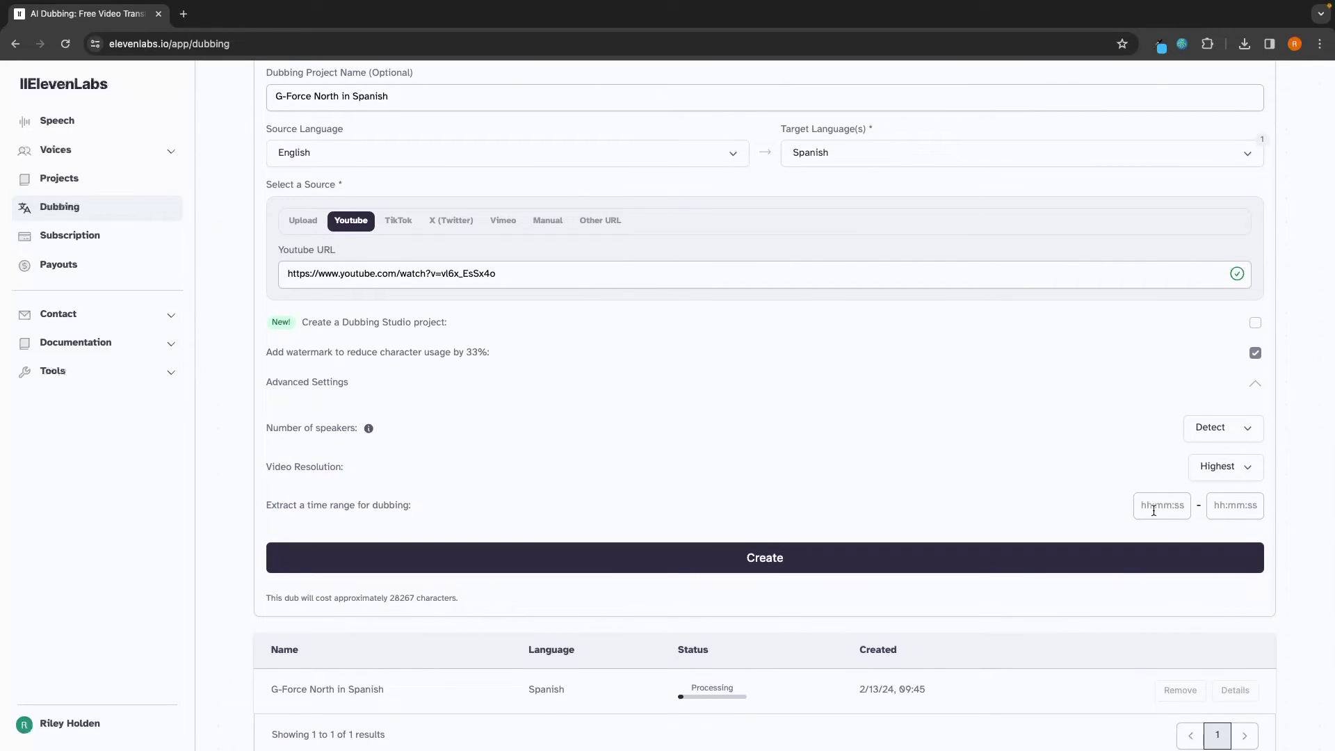
pyautogui.click(1155, 511)
pyautogui.write('00:00')
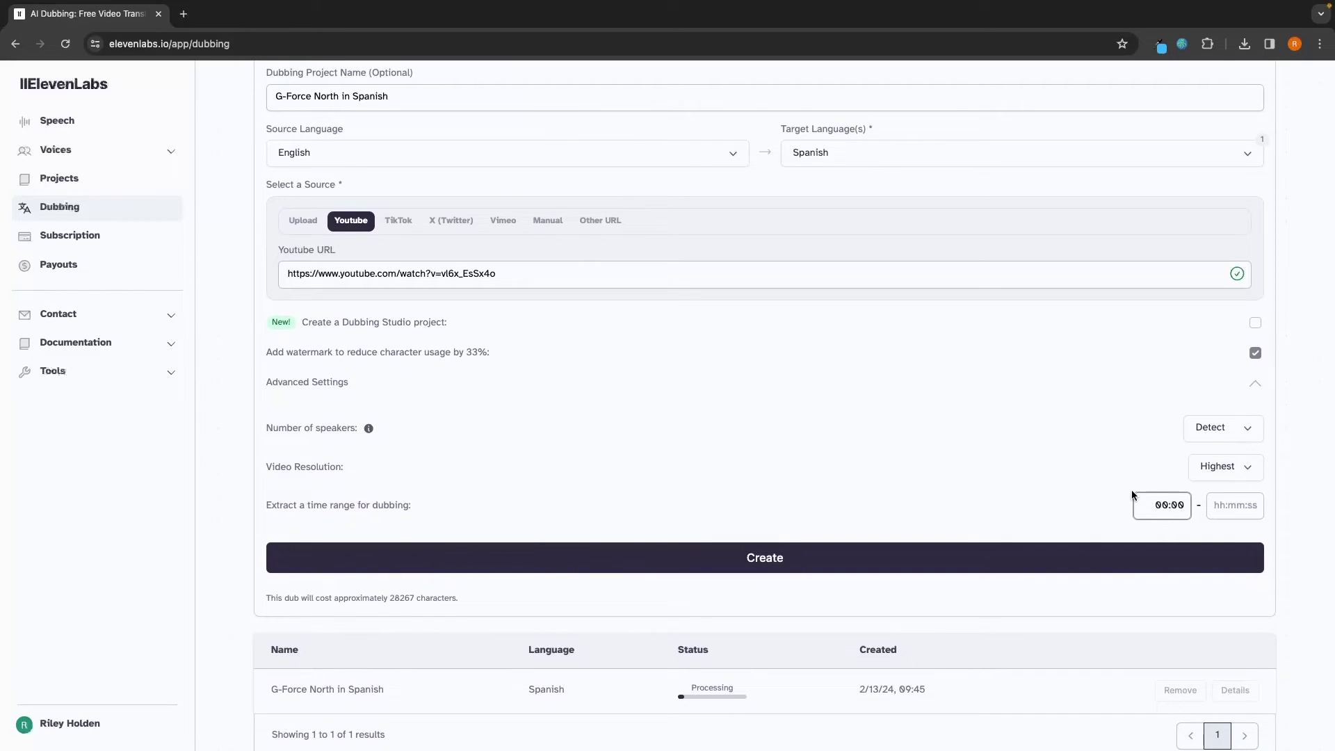
pyautogui.write(':00')
pyautogui.click(1220, 506)
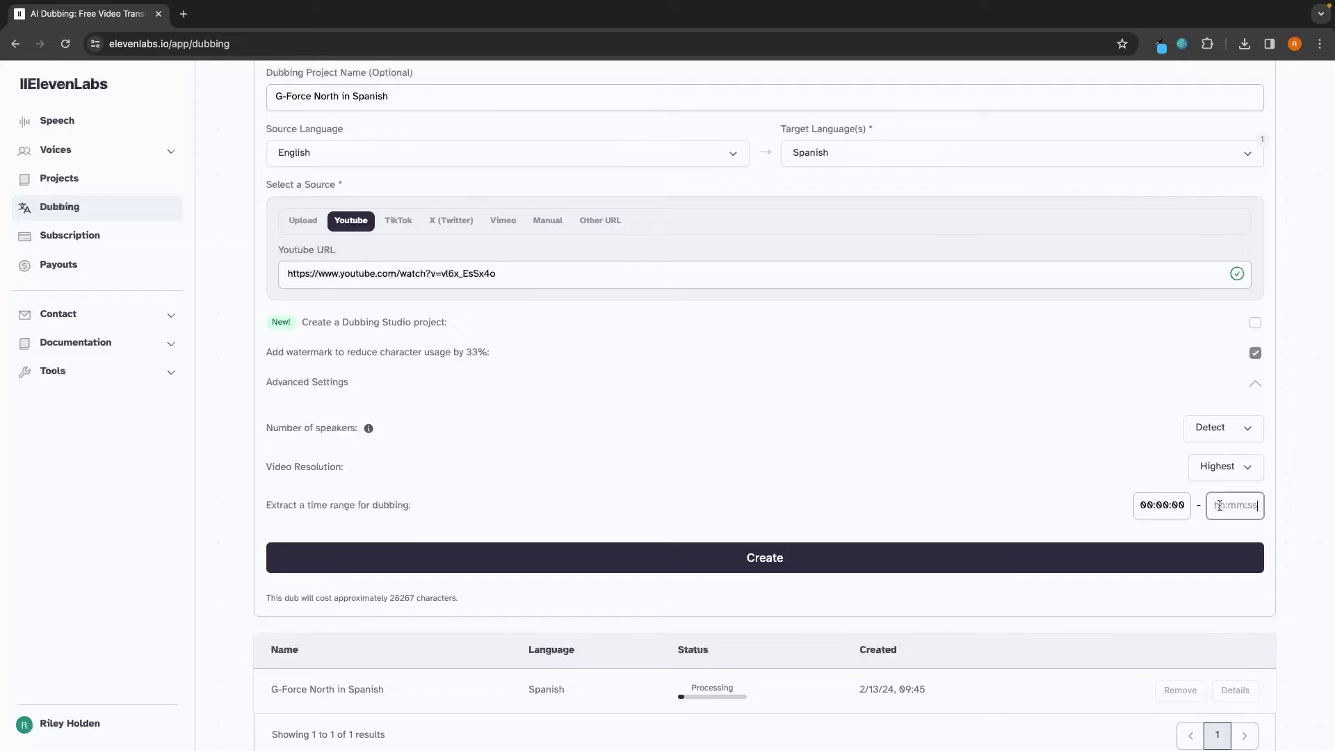
pyautogui.write('1:00')
pyautogui.click(1333, 461)
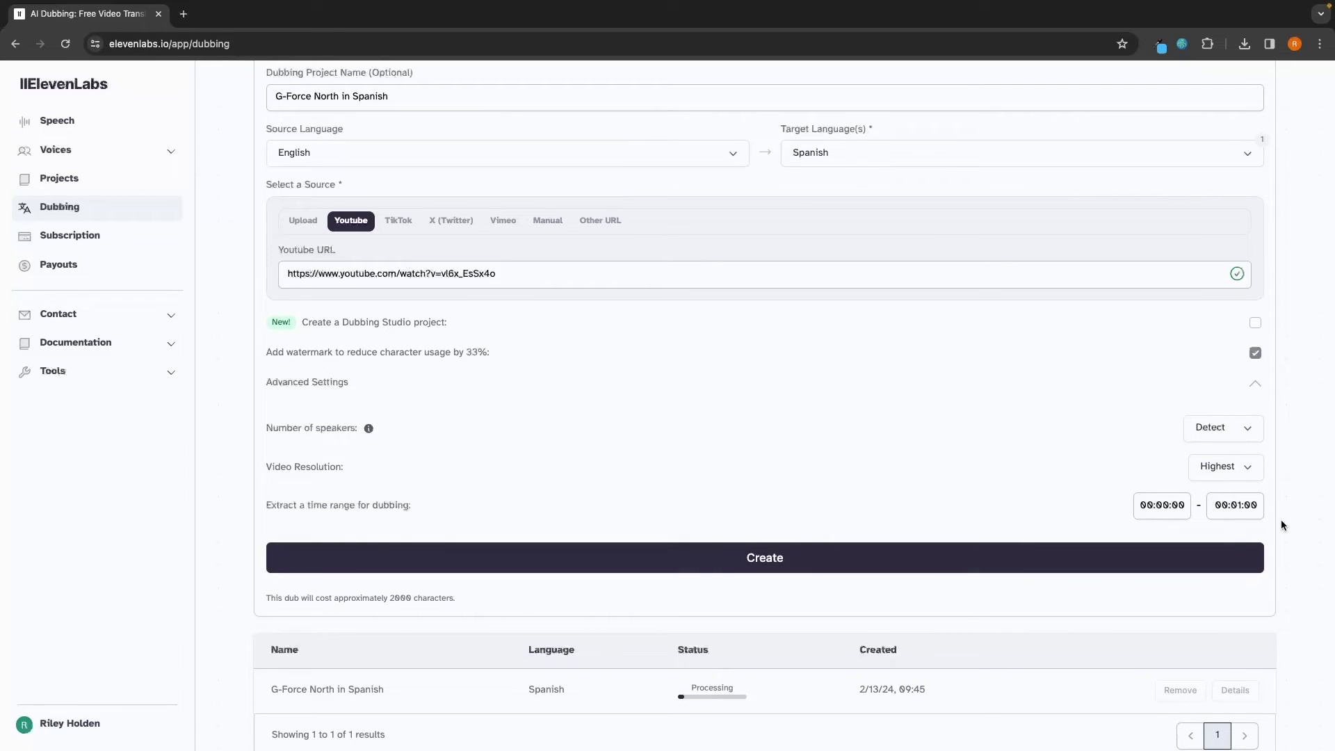
pyautogui.scroll(-2, 1281, 520)
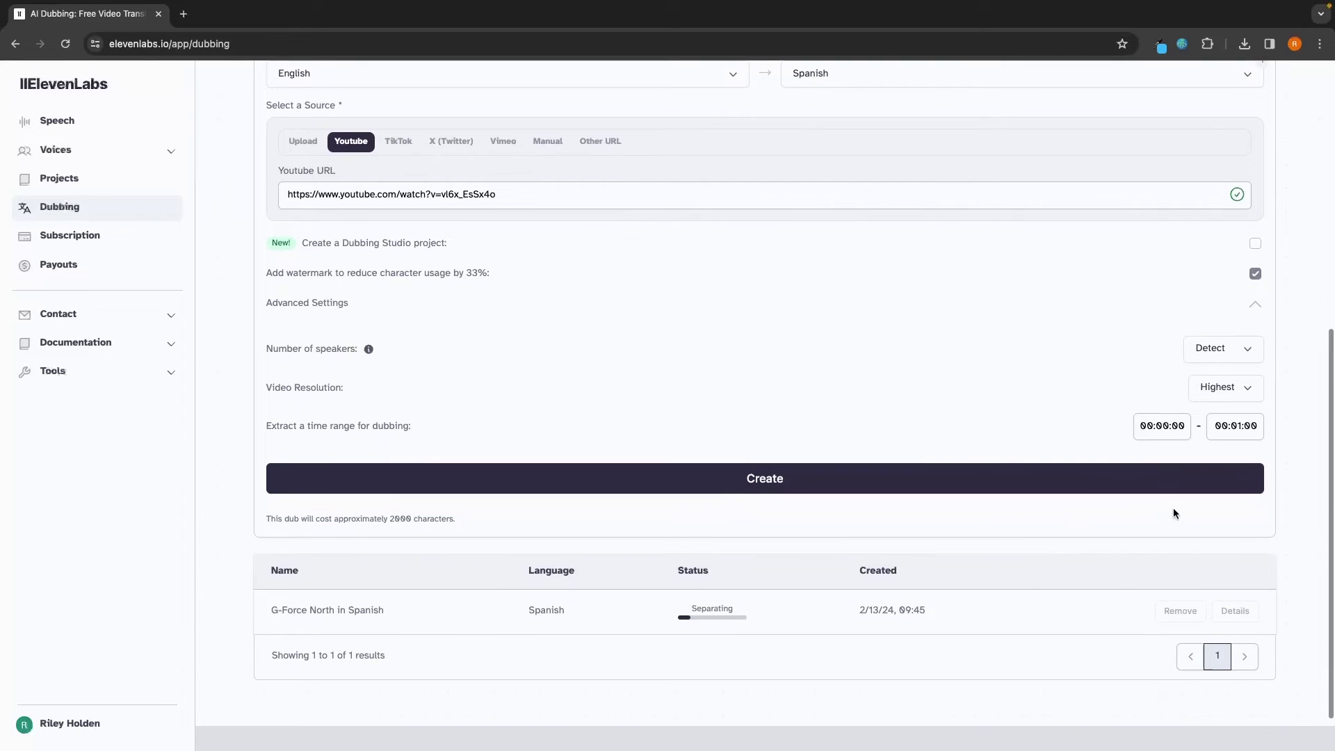
pyautogui.click(1053, 477)
pyautogui.scroll(-2, 1052, 477)
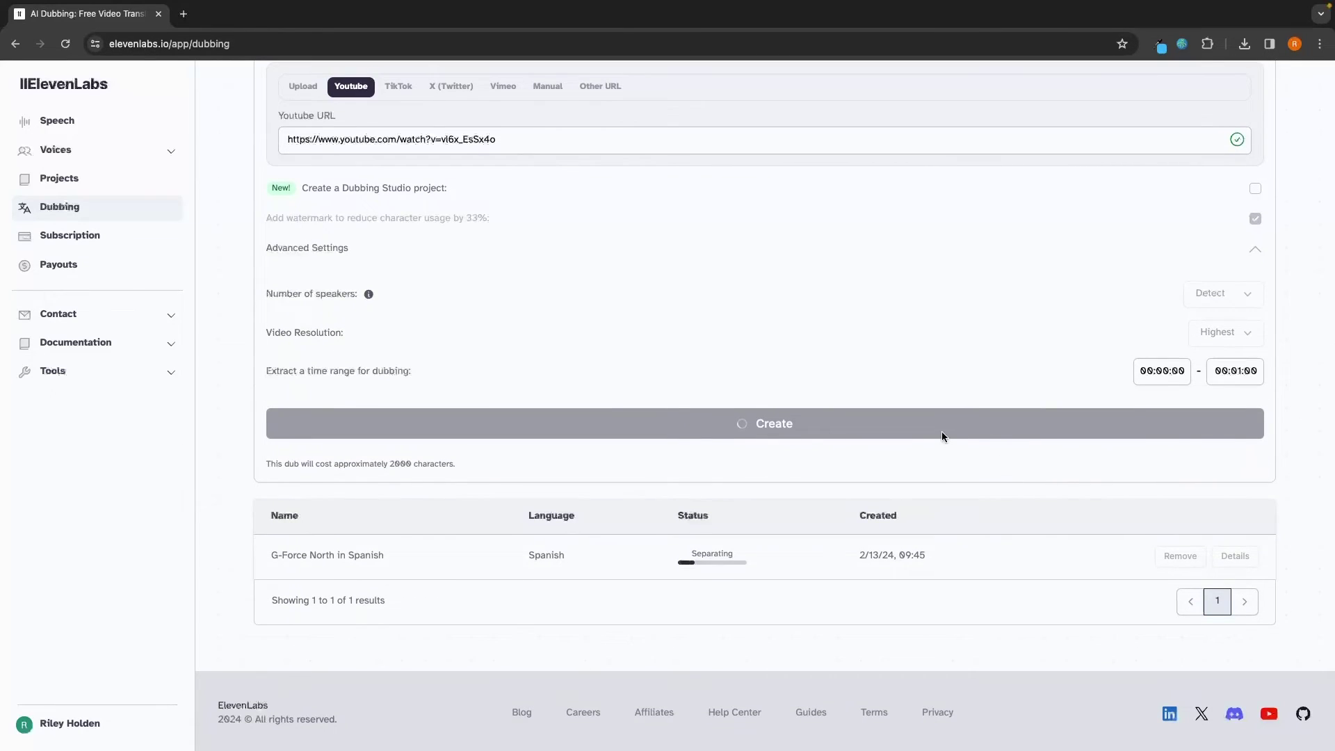
pyautogui.scroll(-1, 874, 503)
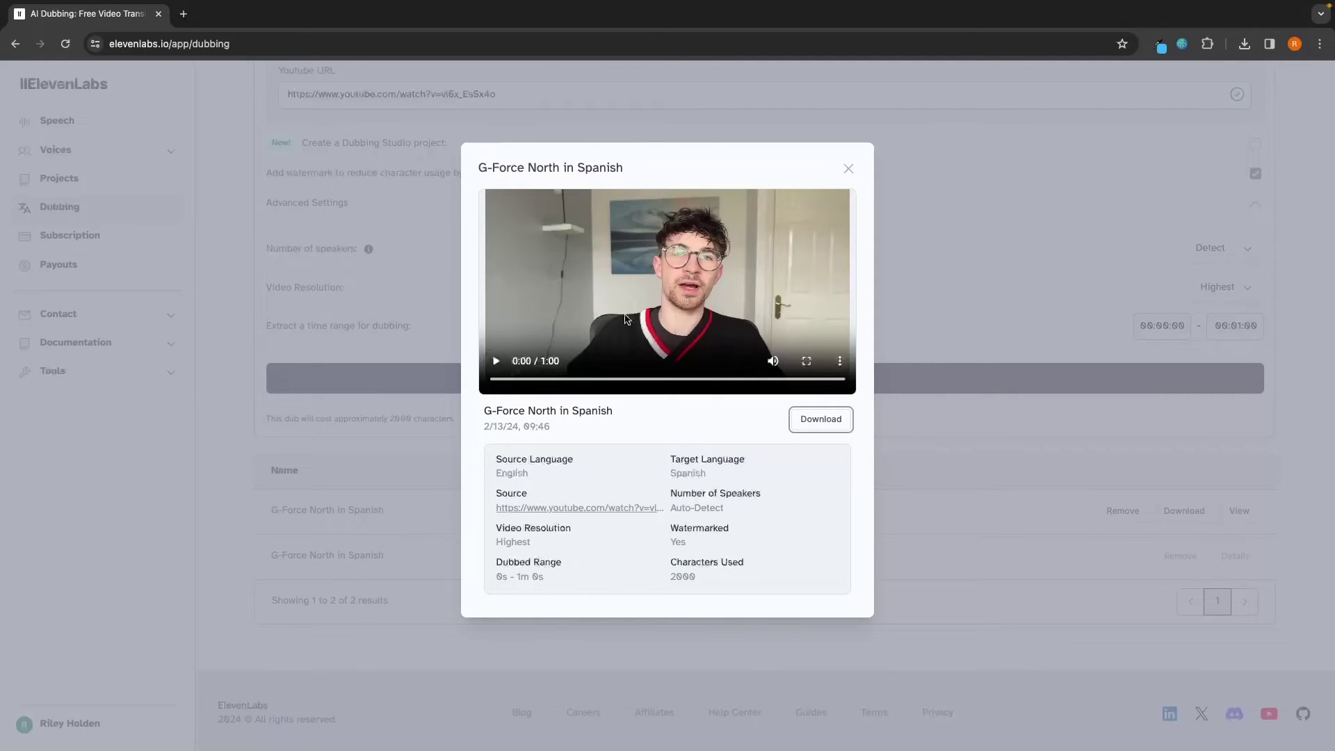
# Play and pause the G-Force North in Spanish preview, then close it.
pyautogui.click(625, 319)
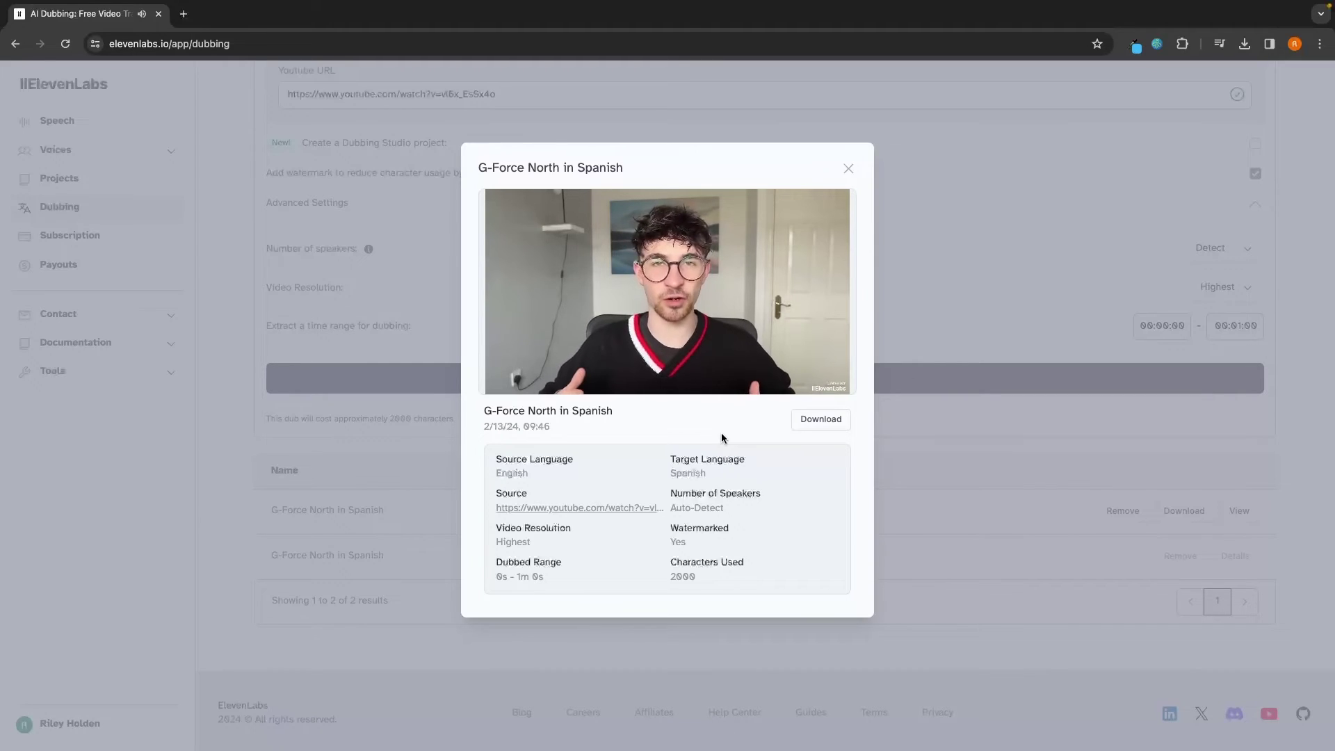
pyautogui.press('space')
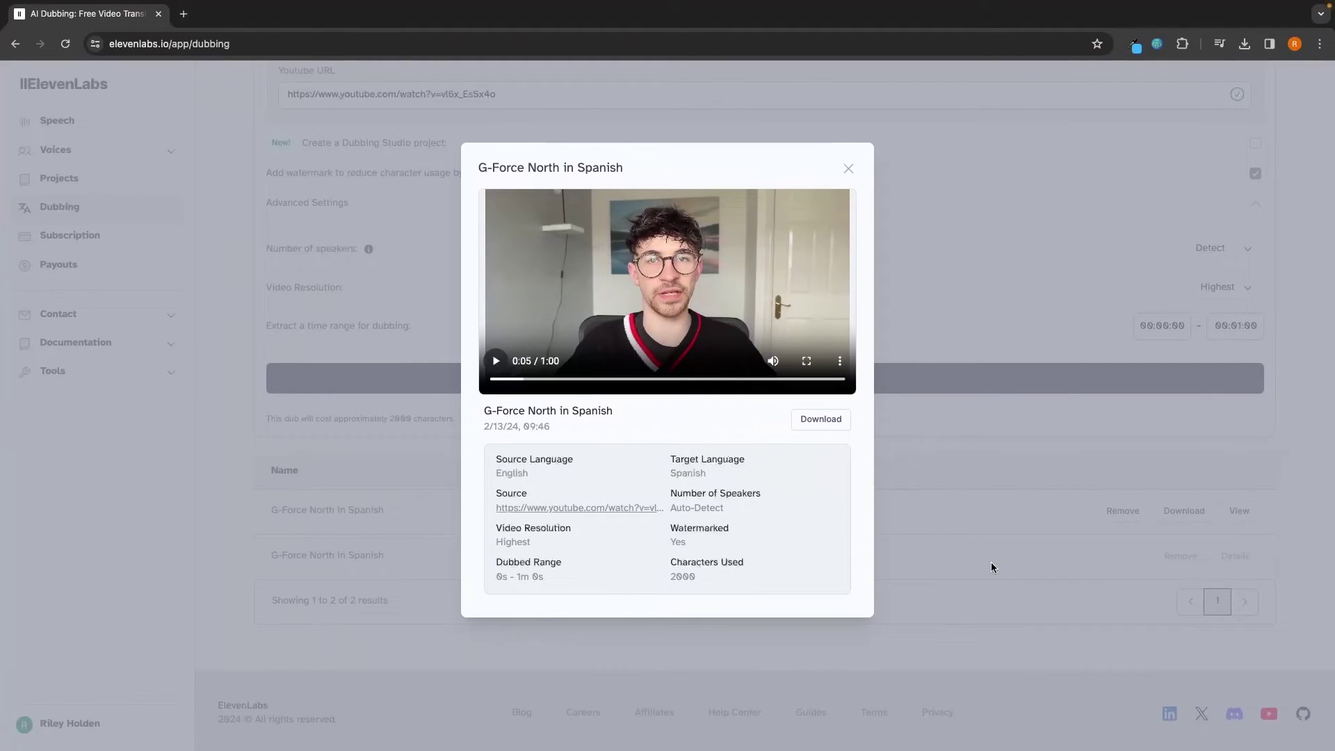
pyautogui.click(848, 169)
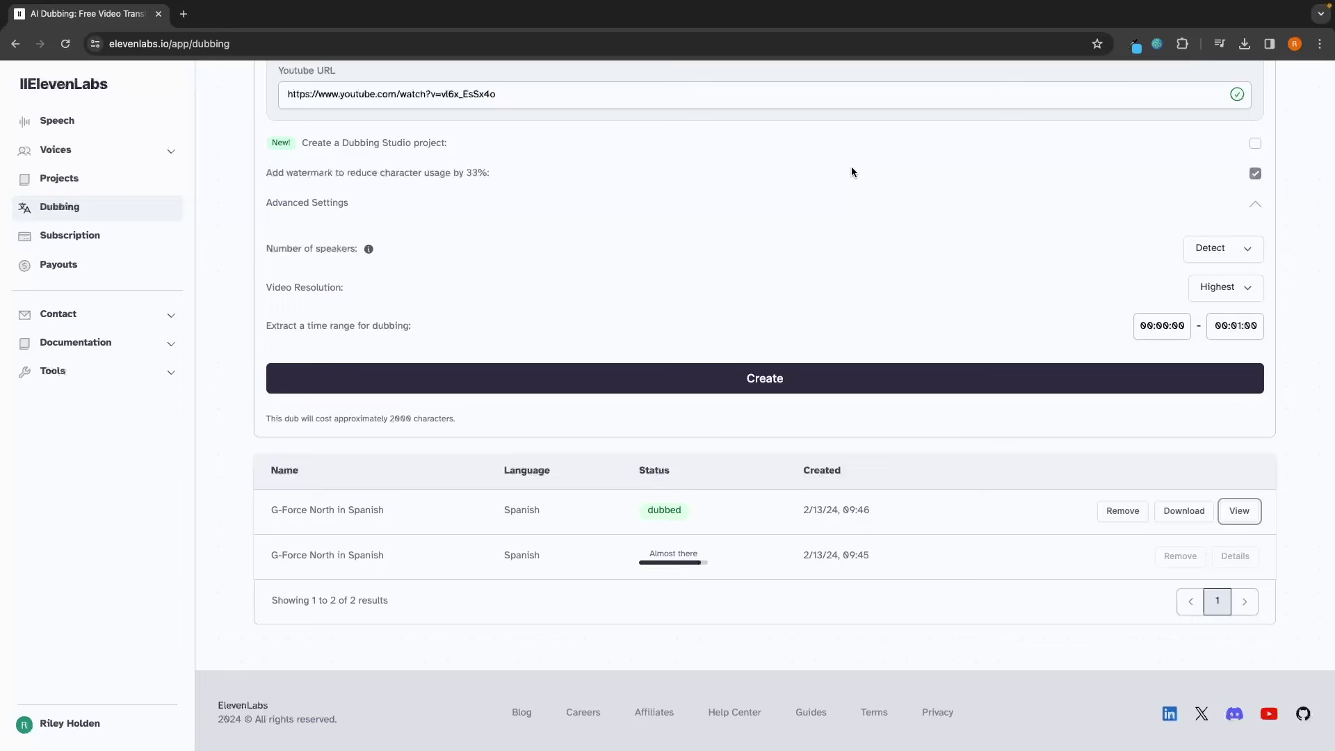
# Open VoiceLab's Instant Voice Cloning form and scroll through it, toggling the consent checkbox.
pyautogui.click(58, 150)
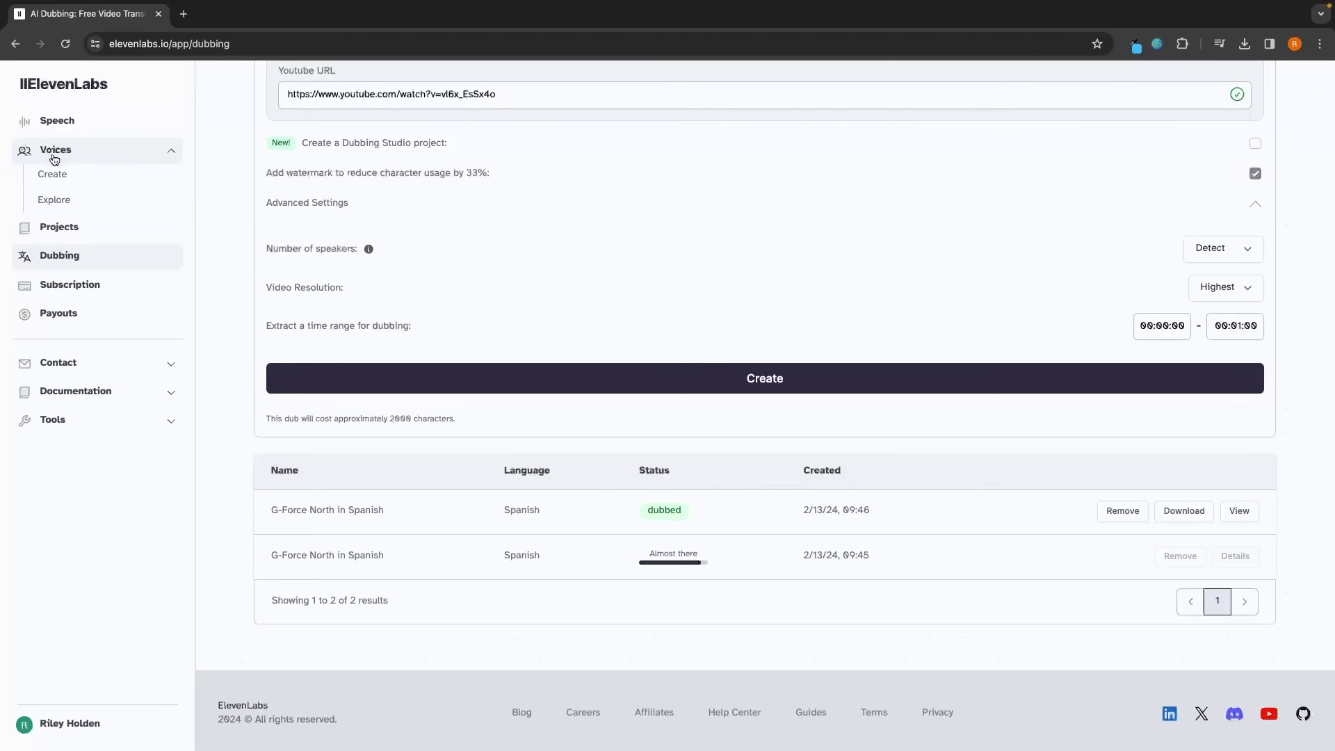
pyautogui.click(62, 174)
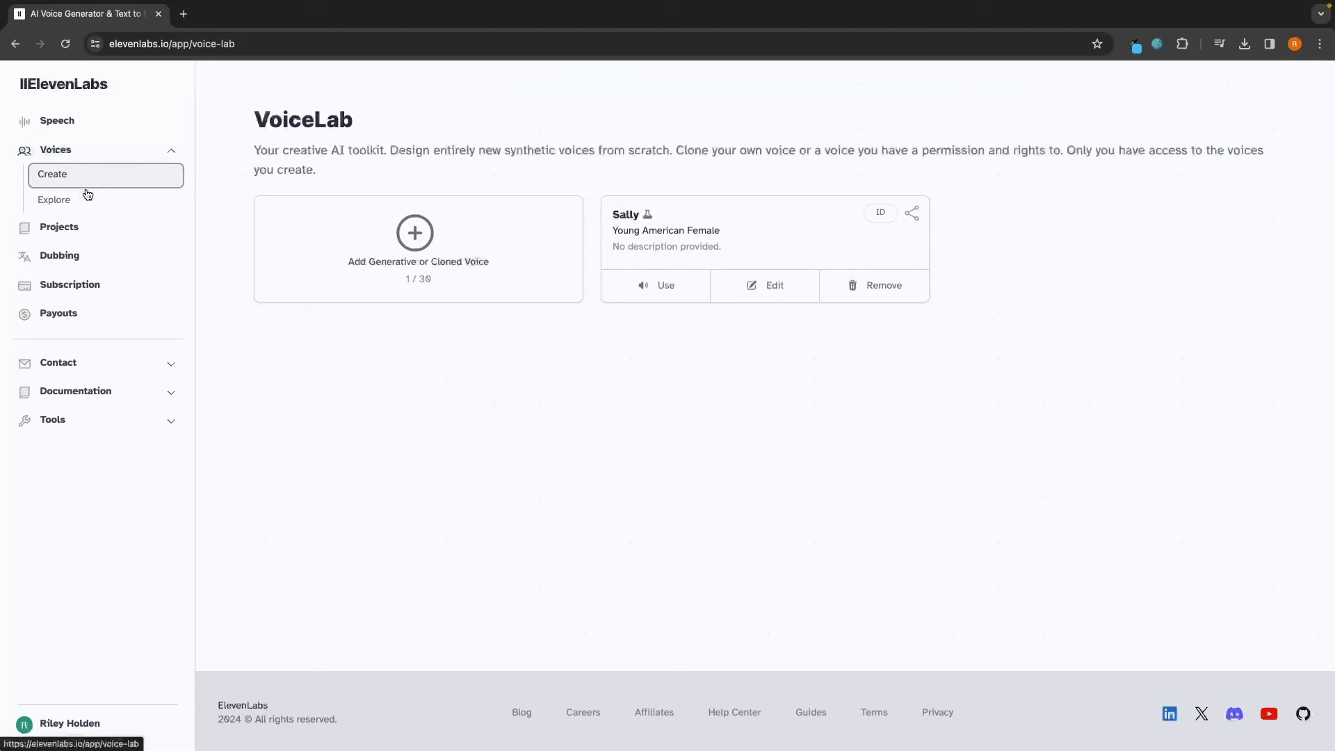
pyautogui.click(432, 255)
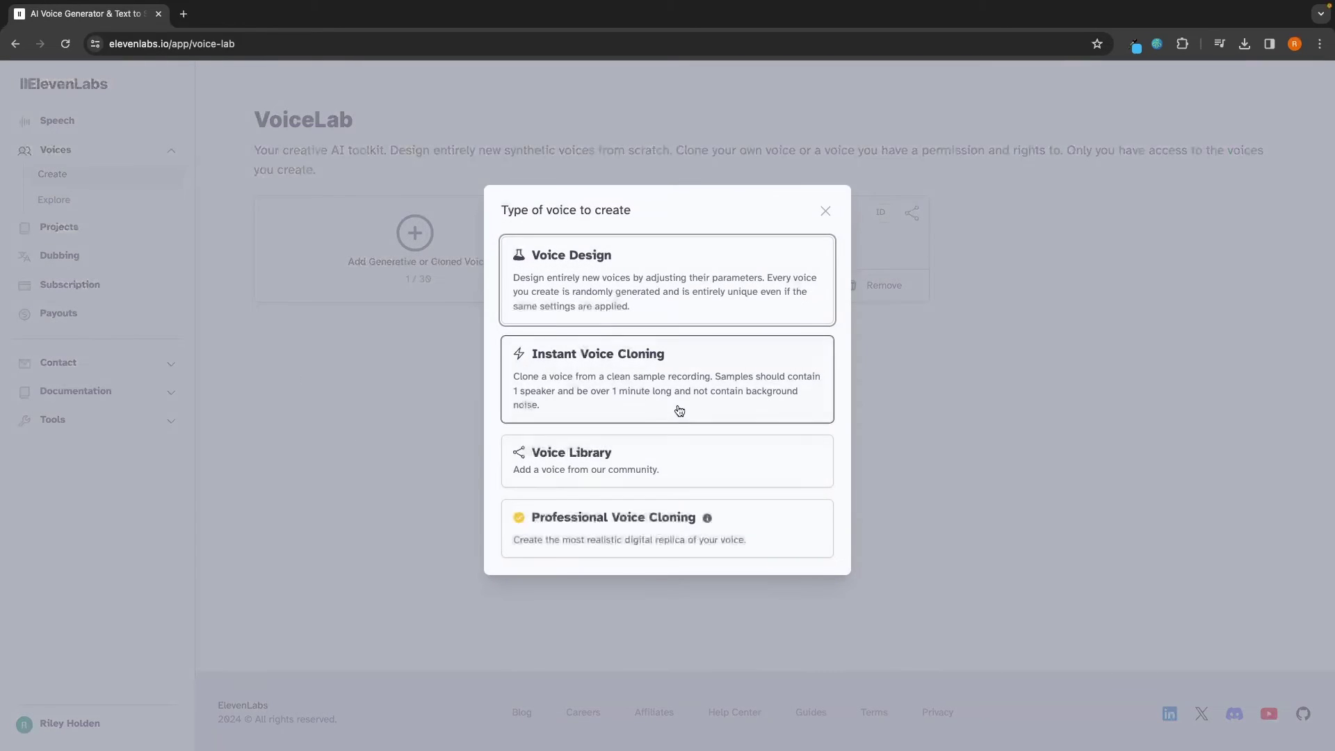
pyautogui.click(578, 359)
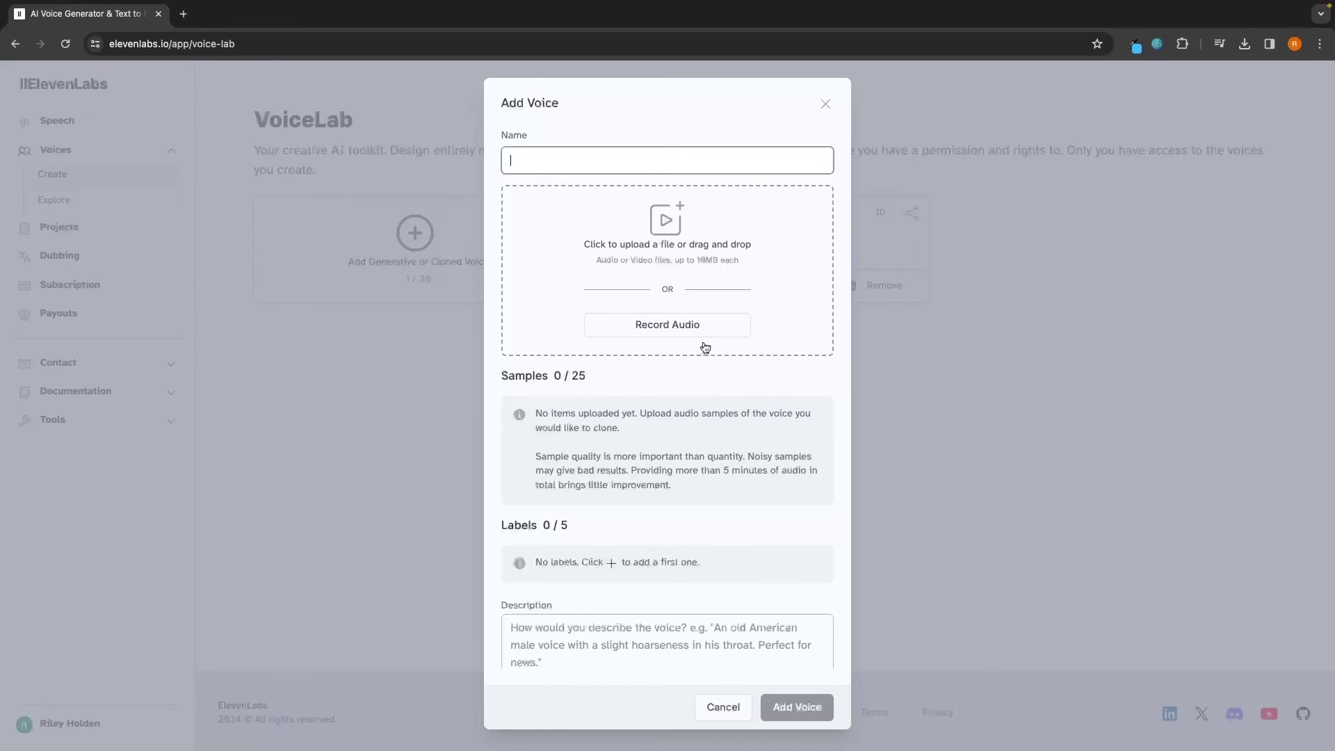
pyautogui.scroll(-3, 705, 347)
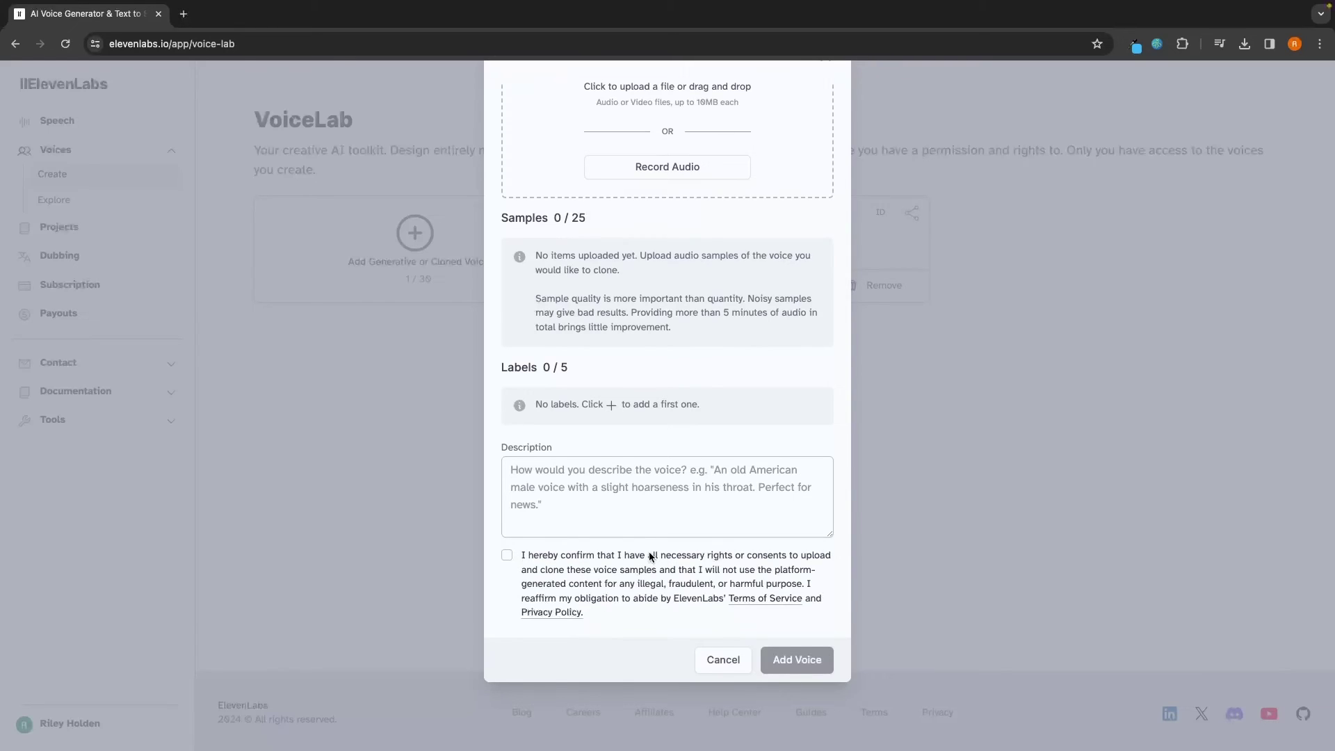
pyautogui.moveTo(648, 552); pyautogui.dragTo(701, 622)
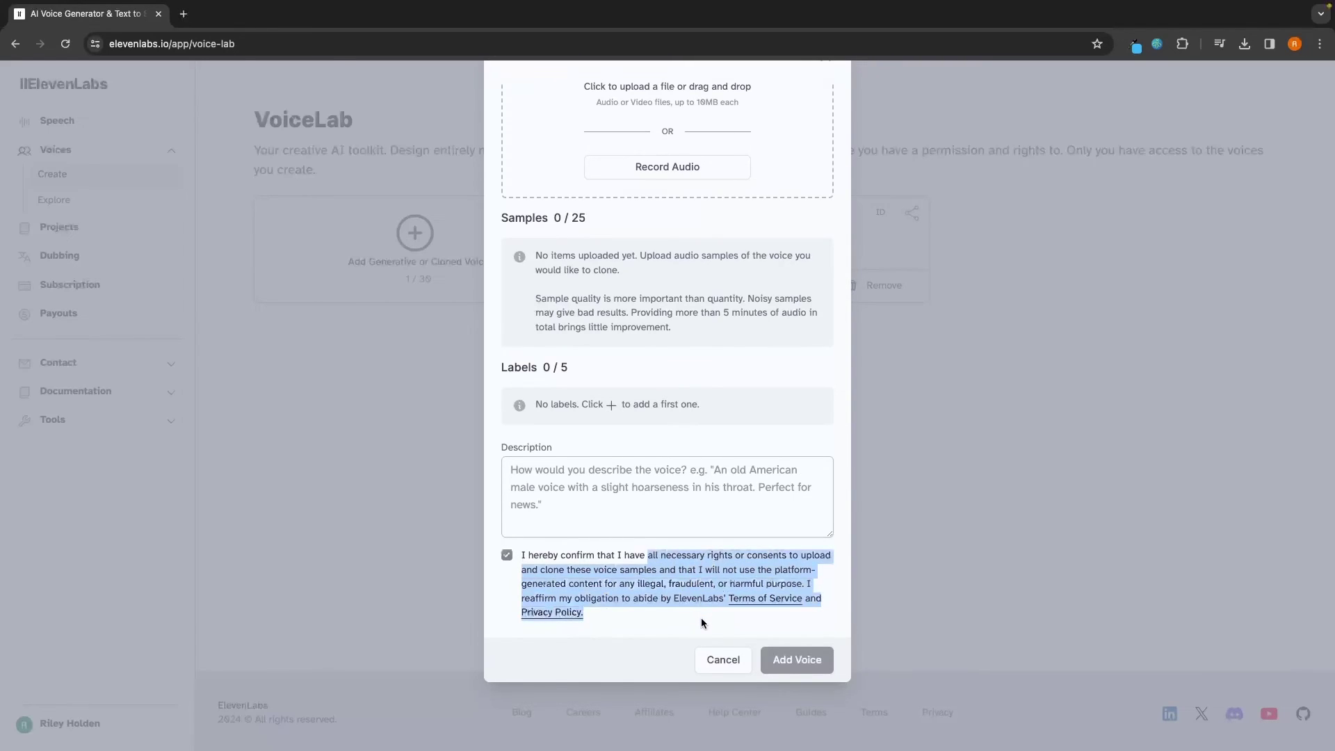
pyautogui.click(695, 584)
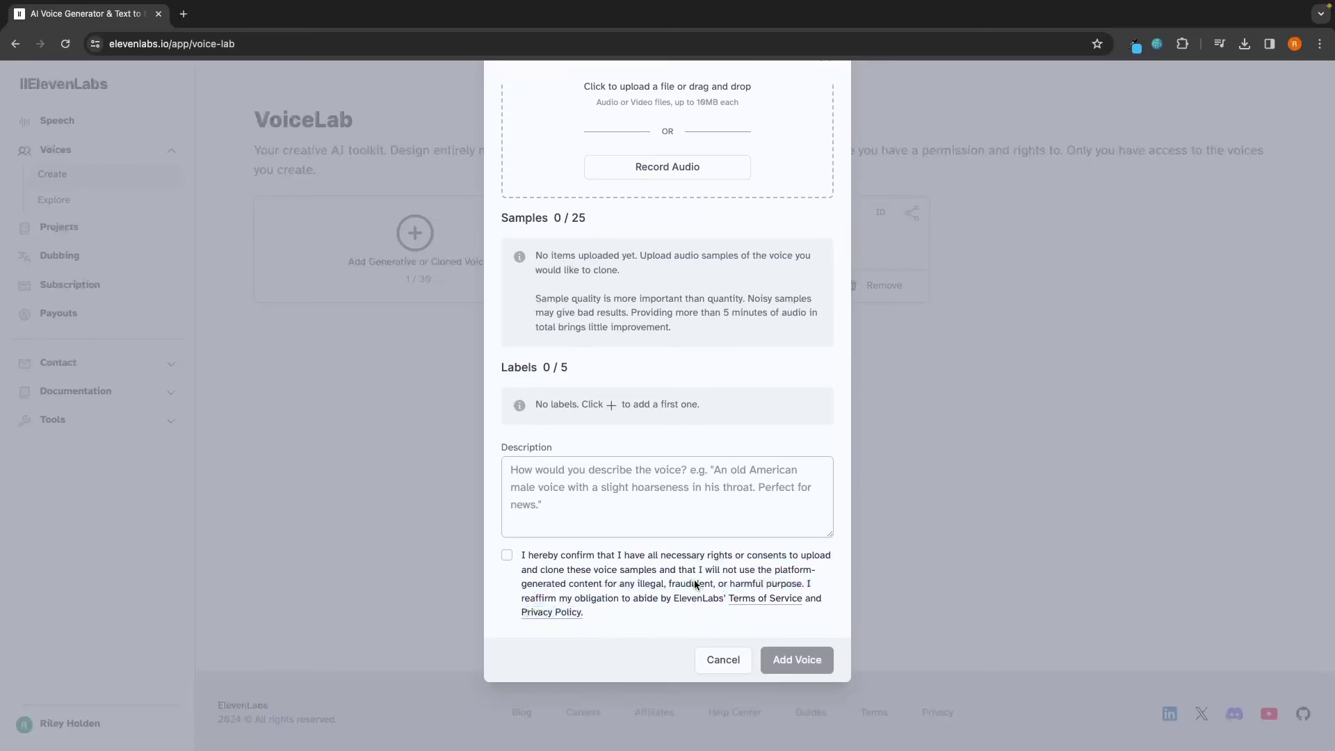
pyautogui.scroll(5, 808, 349)
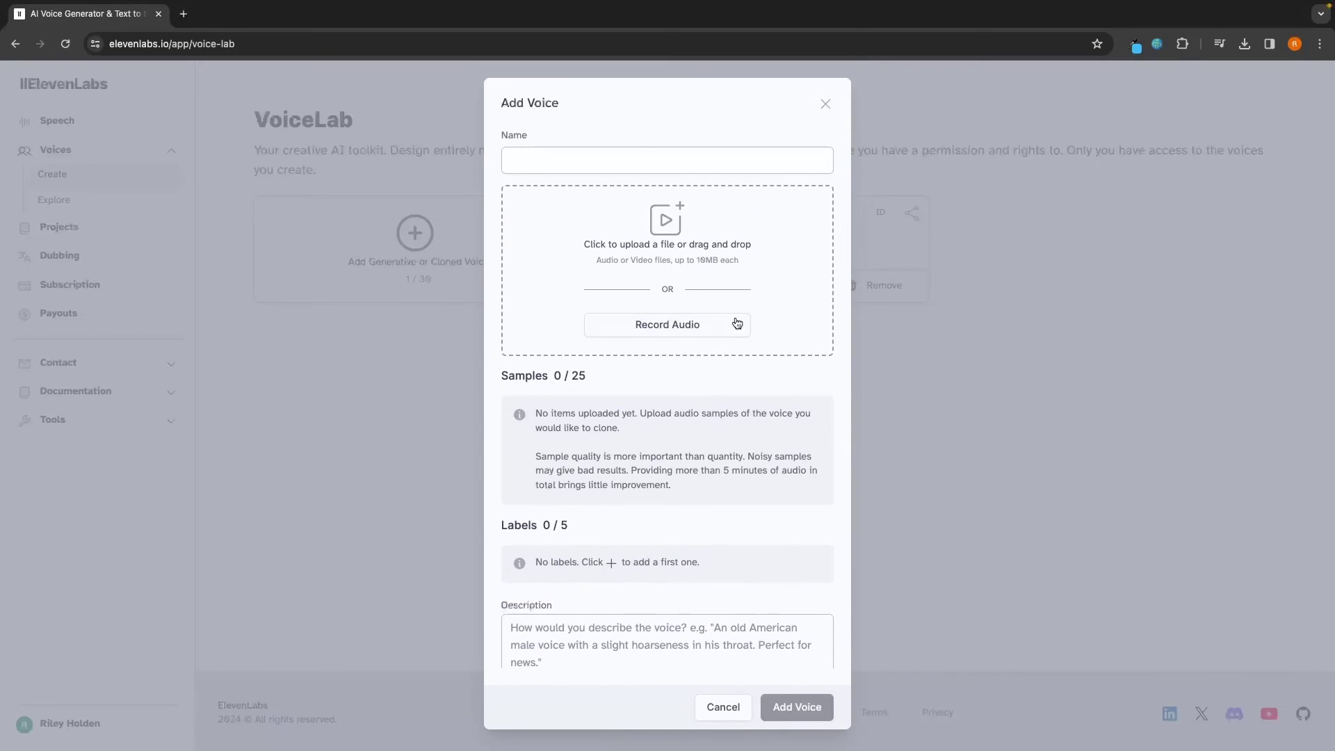
# Record a spoken sample for a new Instant Voice Clone, saved as recording.webm (383.4 kB).
pyautogui.click(825, 105)
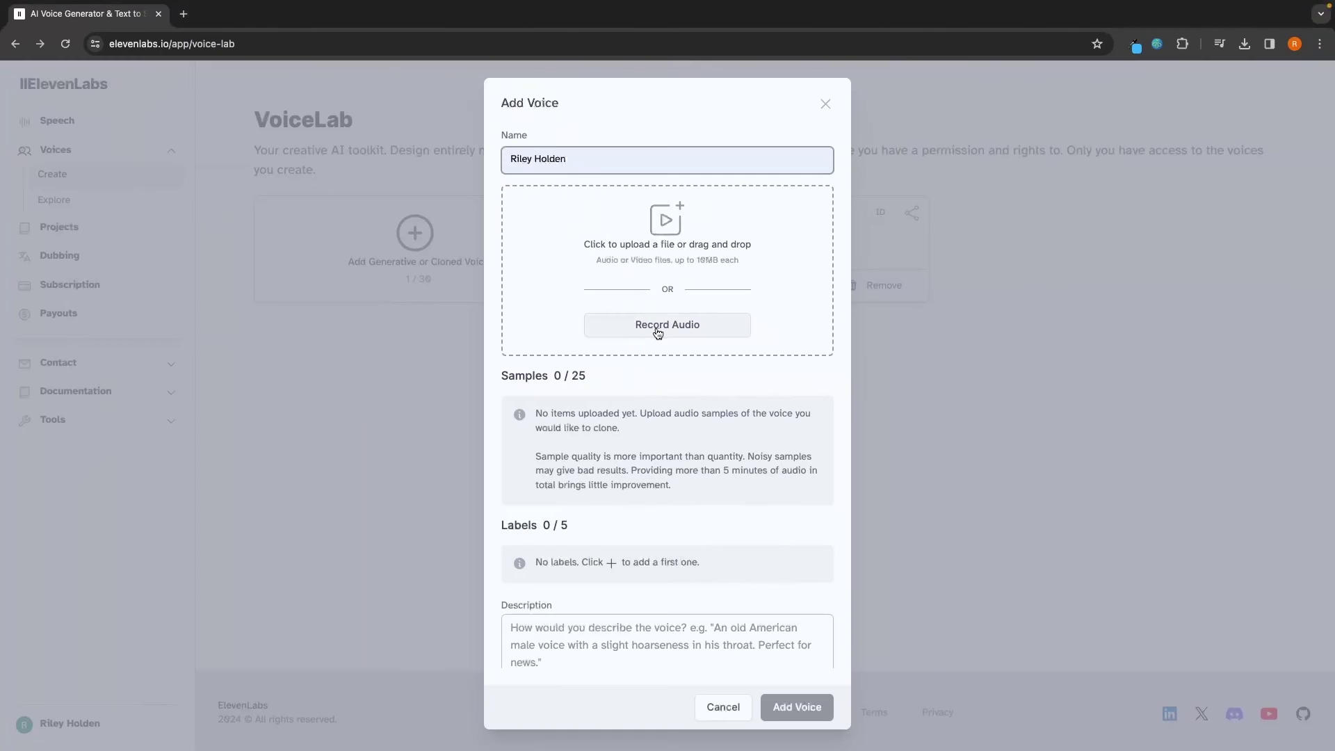
pyautogui.click(668, 325)
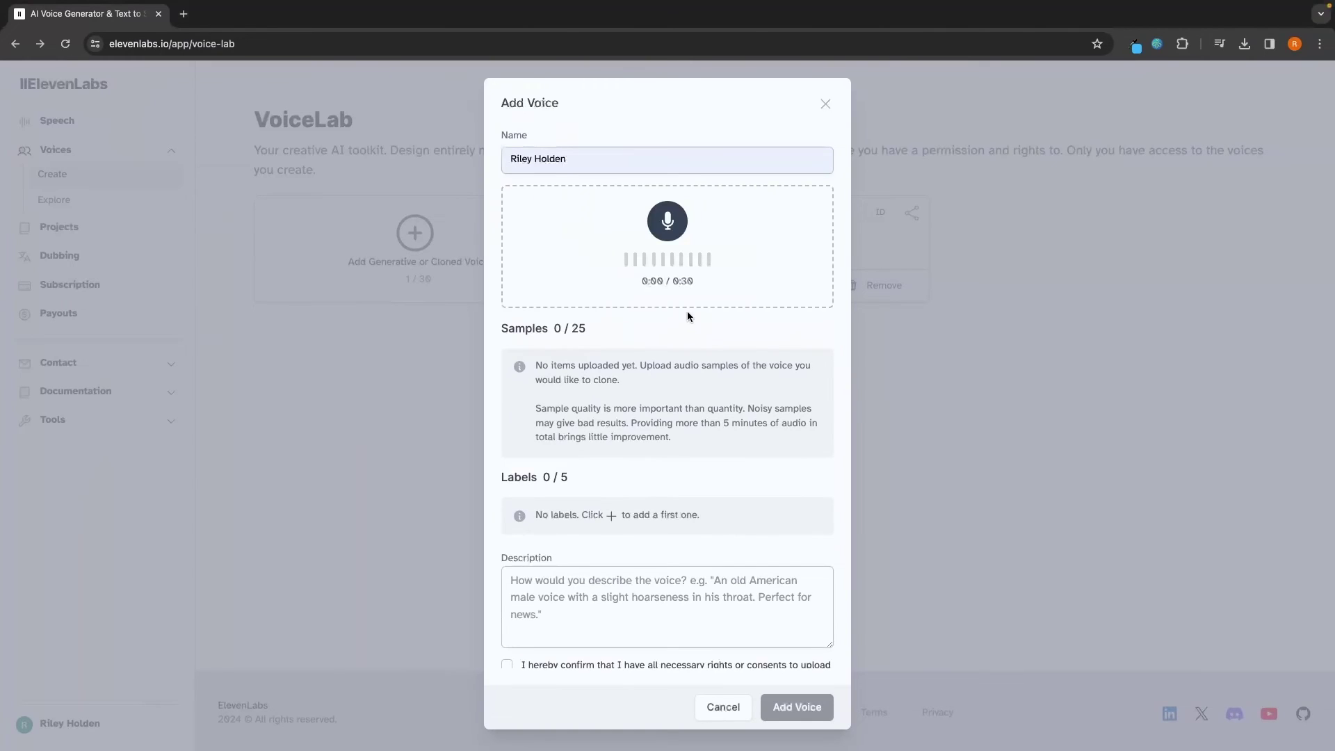
pyautogui.click(669, 222)
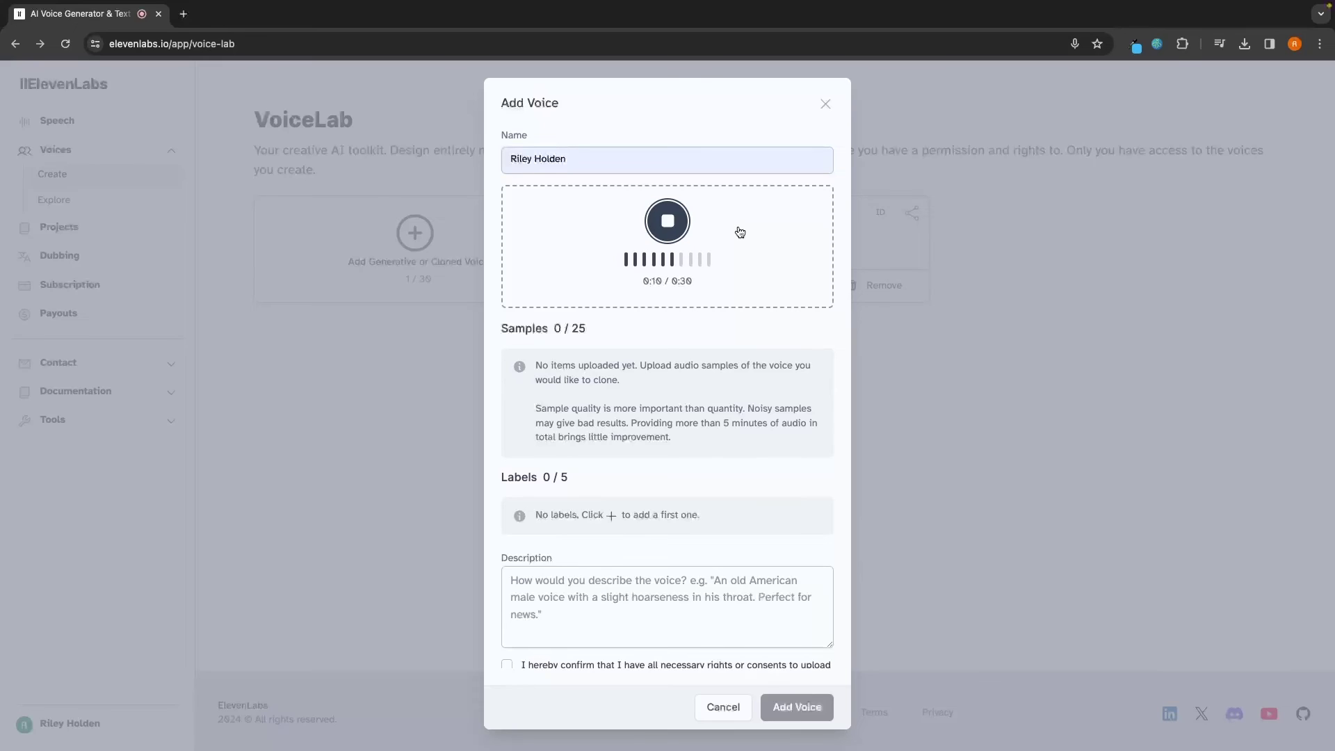
pyautogui.click(740, 232)
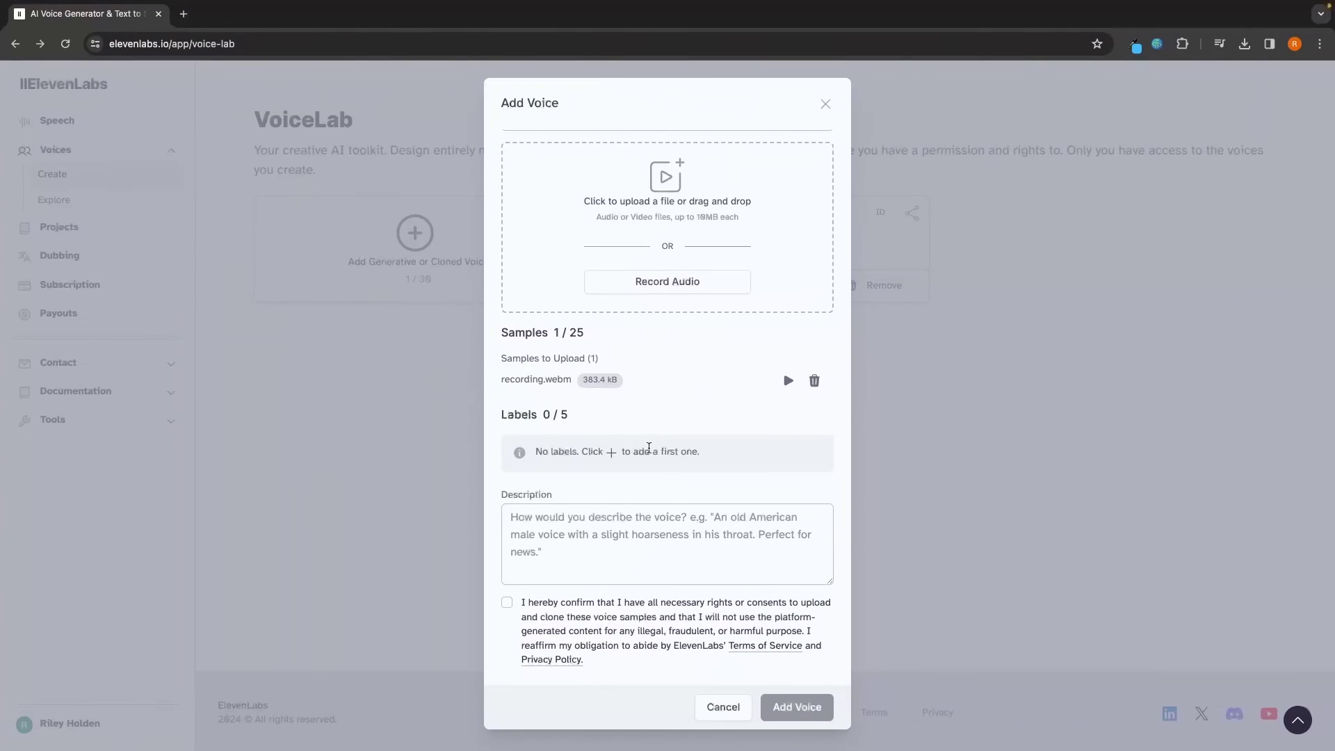
# Add a label to the new voice and set its description to 'my voice'.
pyautogui.click(611, 452)
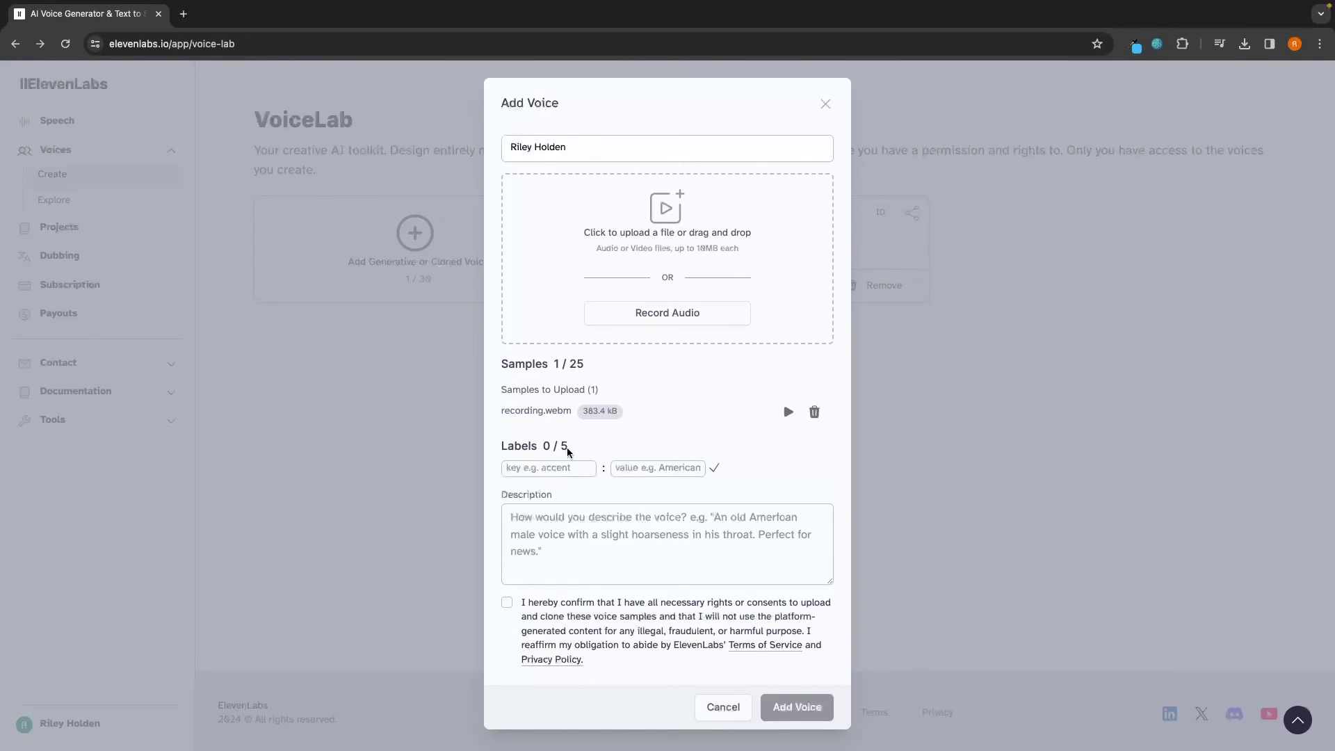
pyautogui.click(545, 465)
pyautogui.click(578, 519)
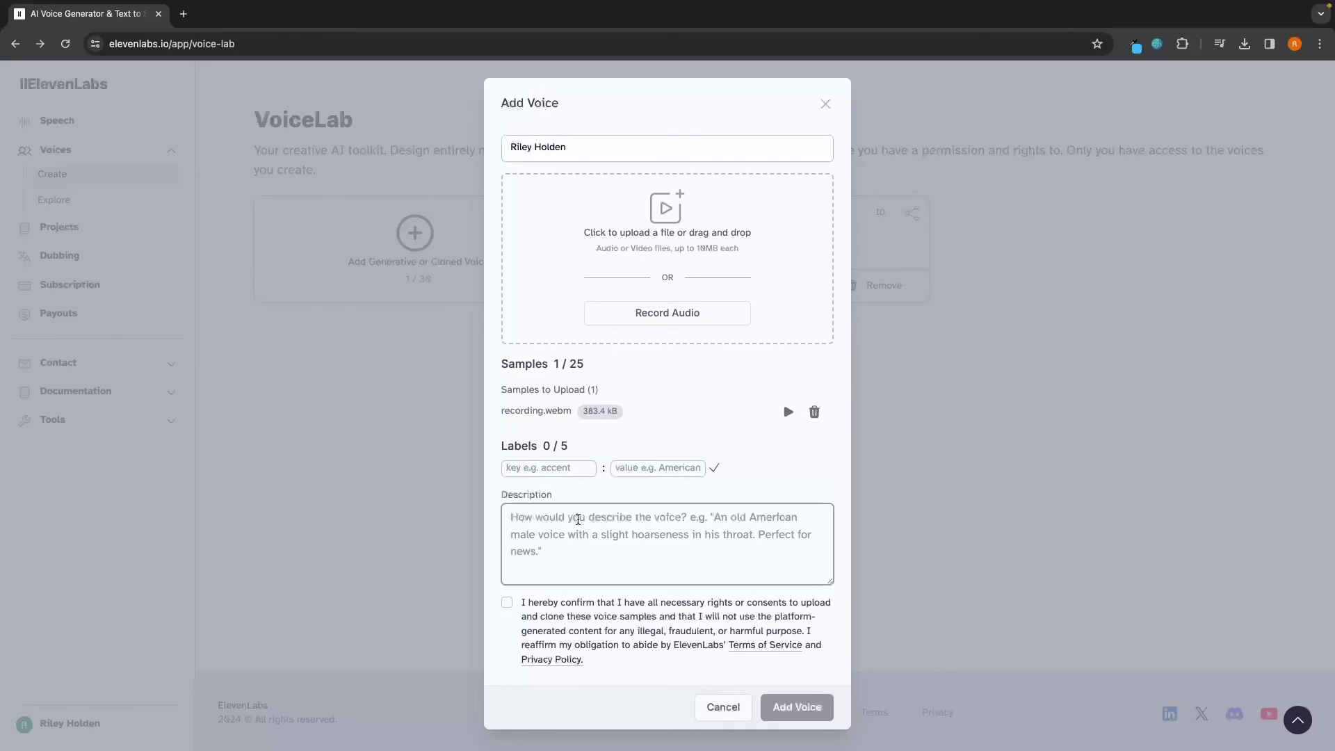
pyautogui.write('my voice')
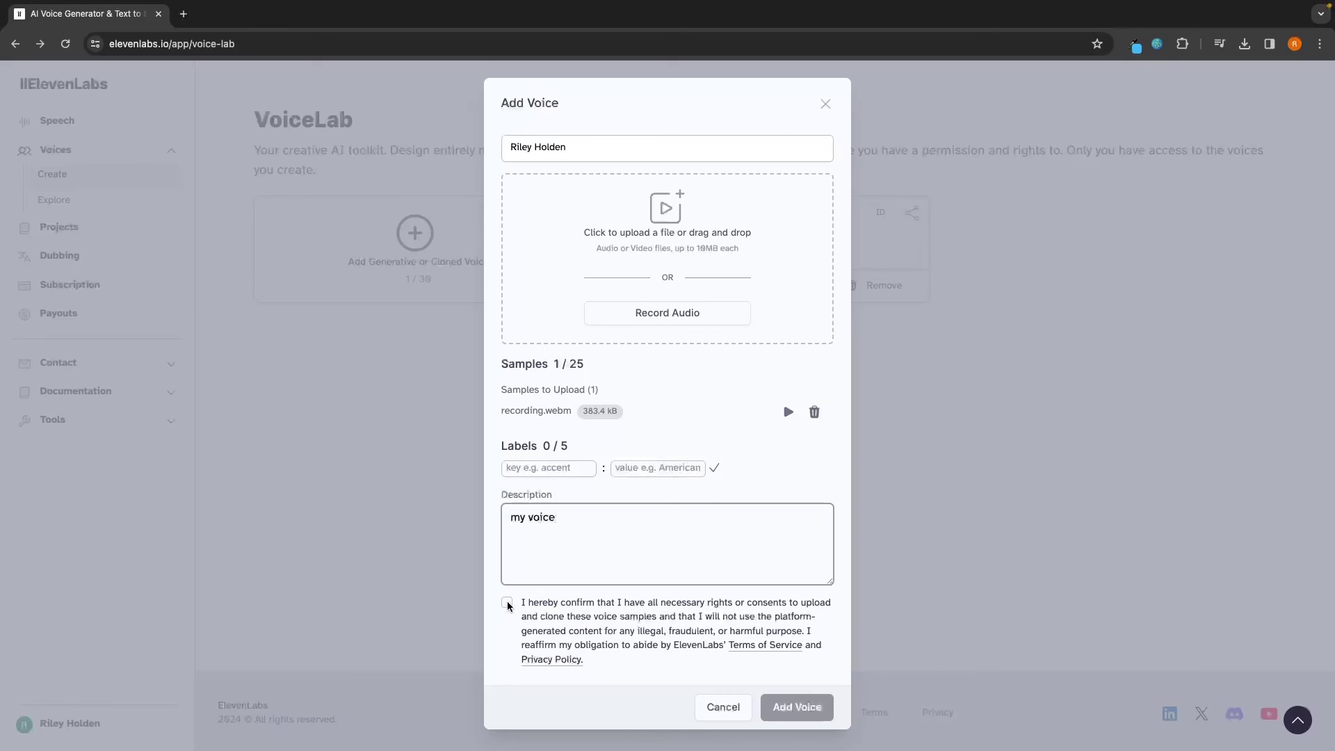
# Confirm the voice-cloning consent and create the cloned voice in VoiceLab.
pyautogui.click(509, 603)
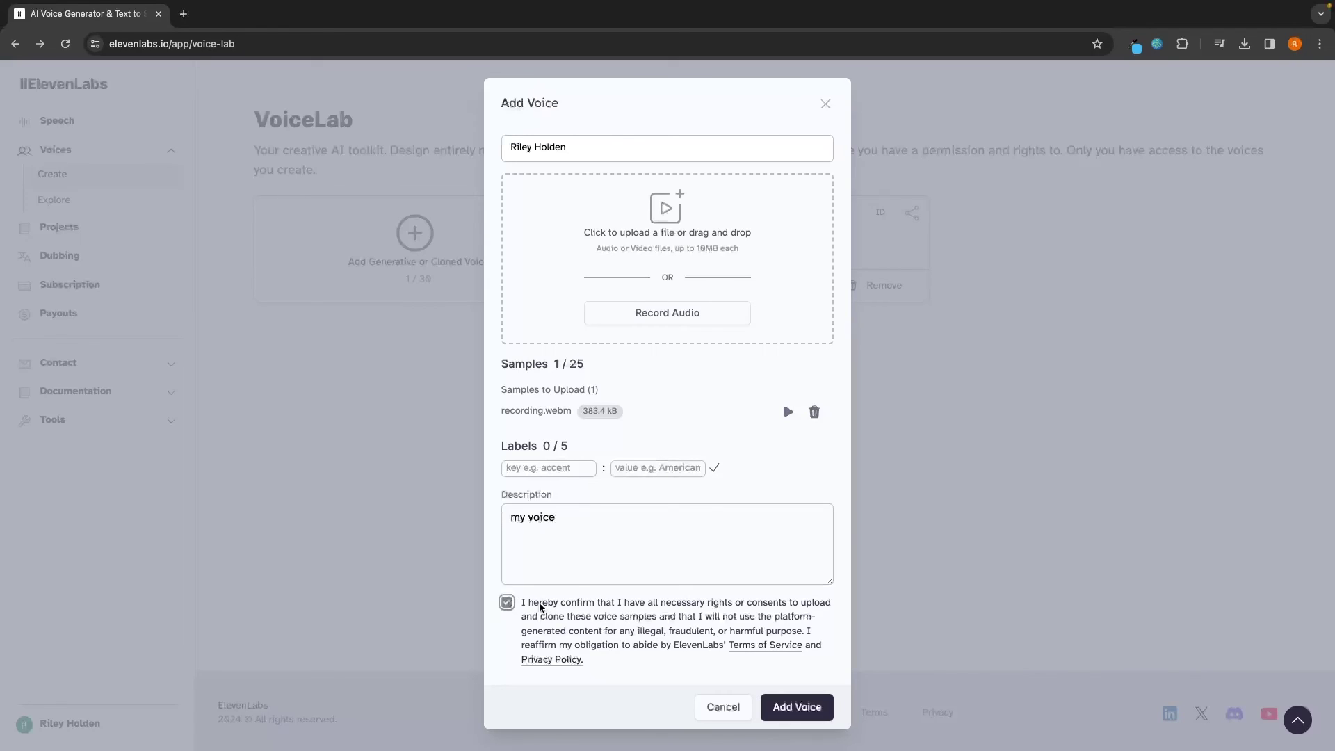
pyautogui.moveTo(539, 603); pyautogui.dragTo(821, 622)
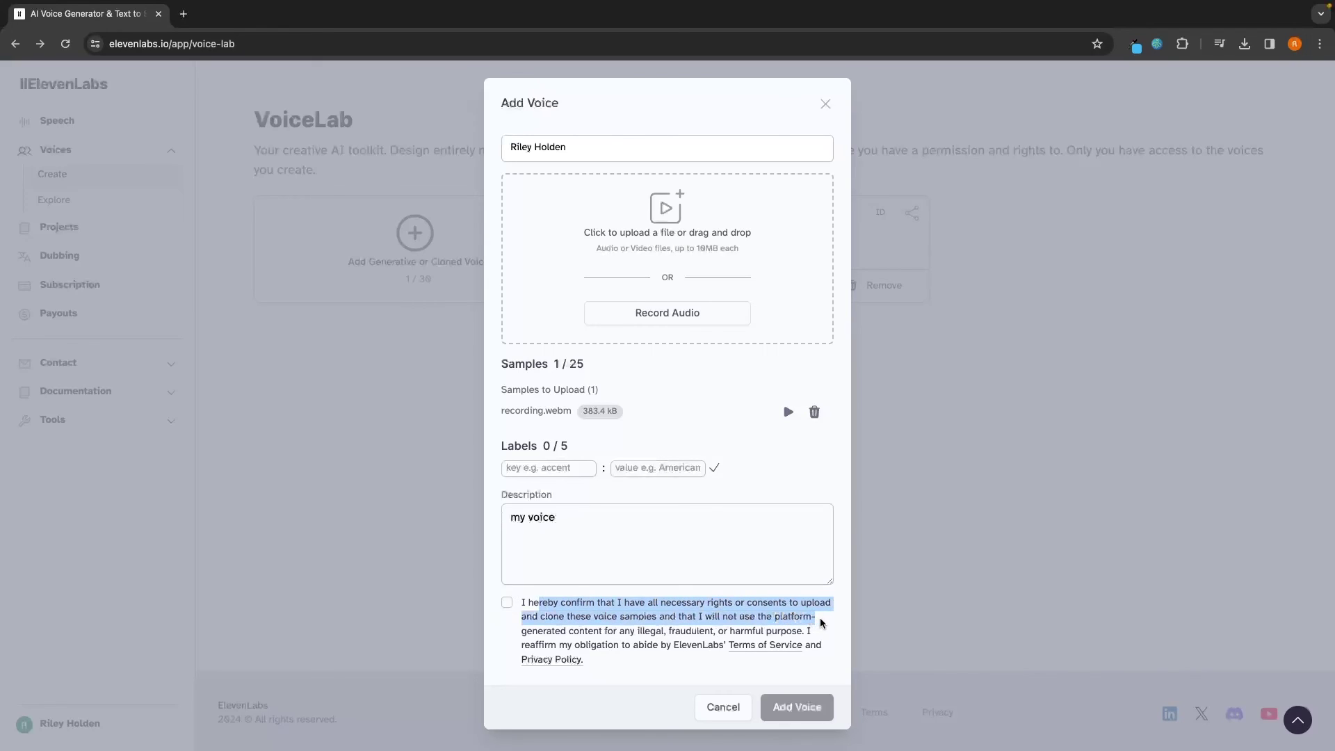
pyautogui.click(820, 622)
pyautogui.click(817, 707)
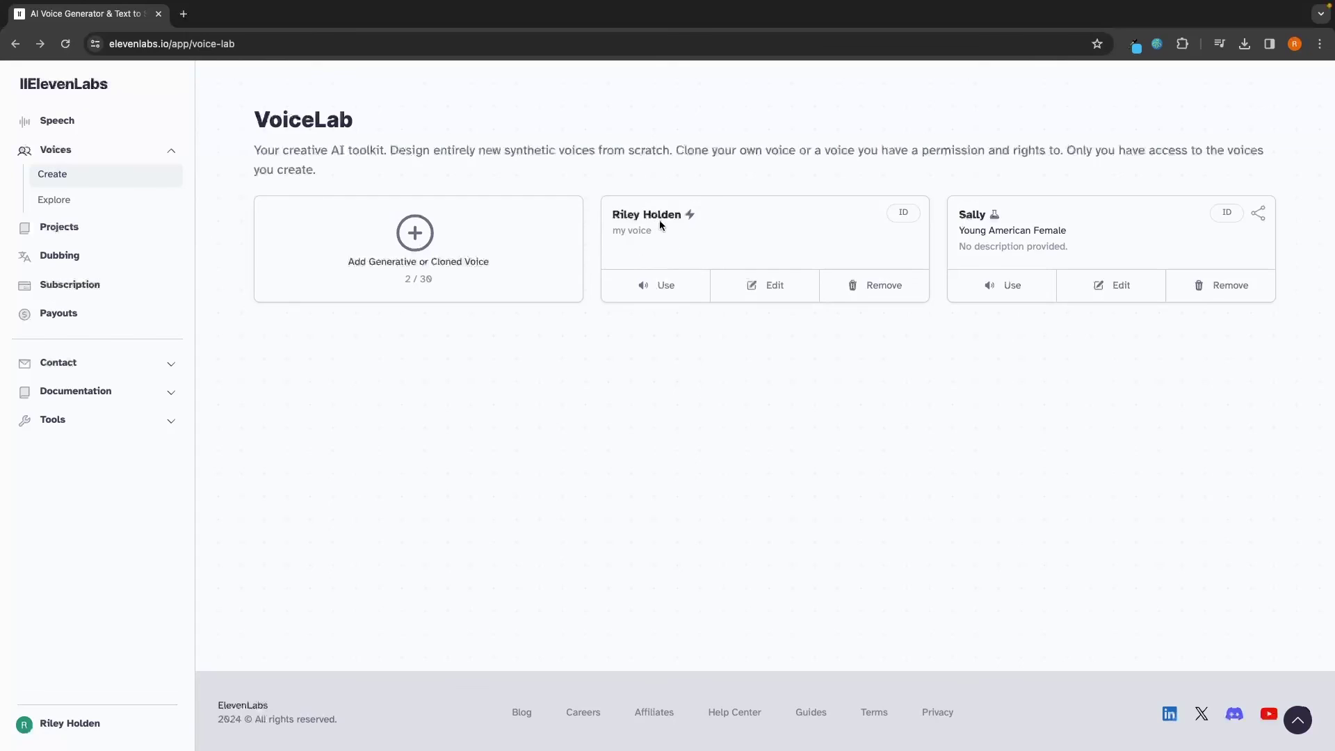
# Generate speech in the cloned voice from the pasted G-Force North channel welcome sentence.
pyautogui.click(118, 129)
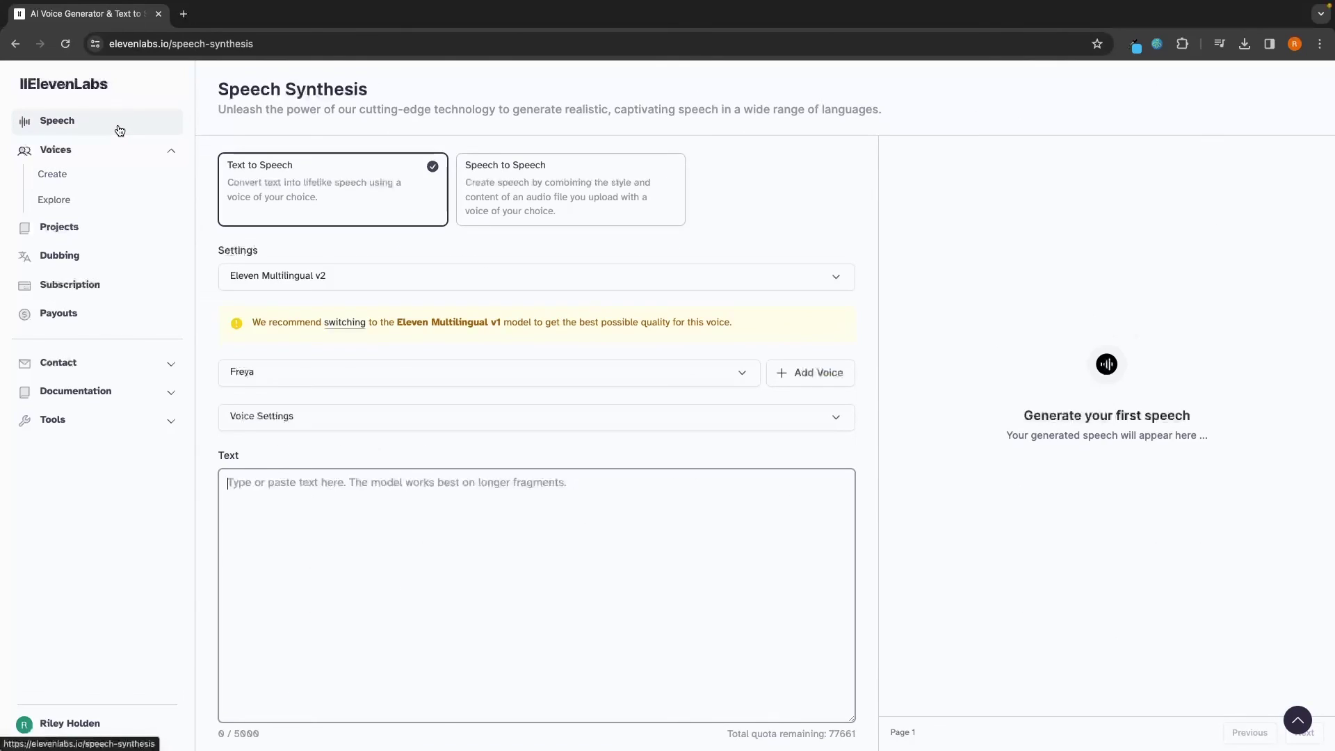
pyautogui.click(278, 373)
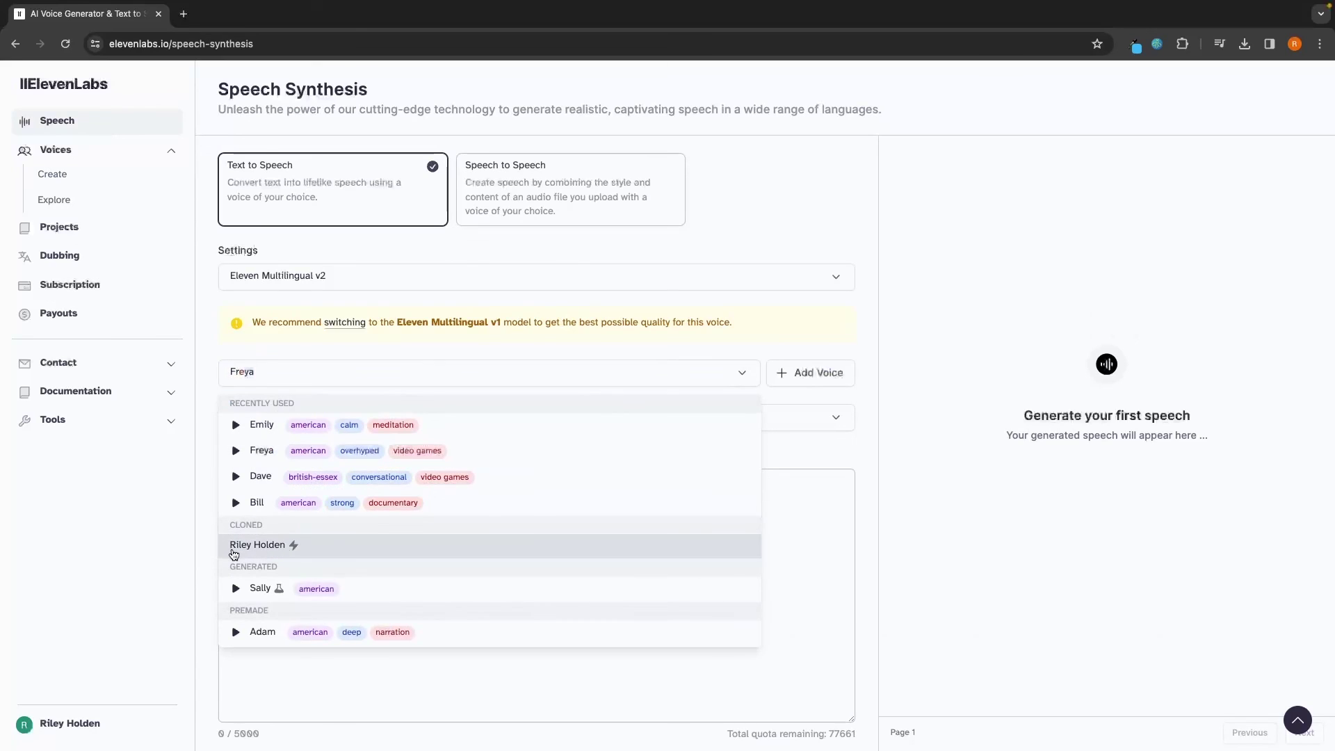
pyautogui.click(285, 546)
pyautogui.click(309, 516)
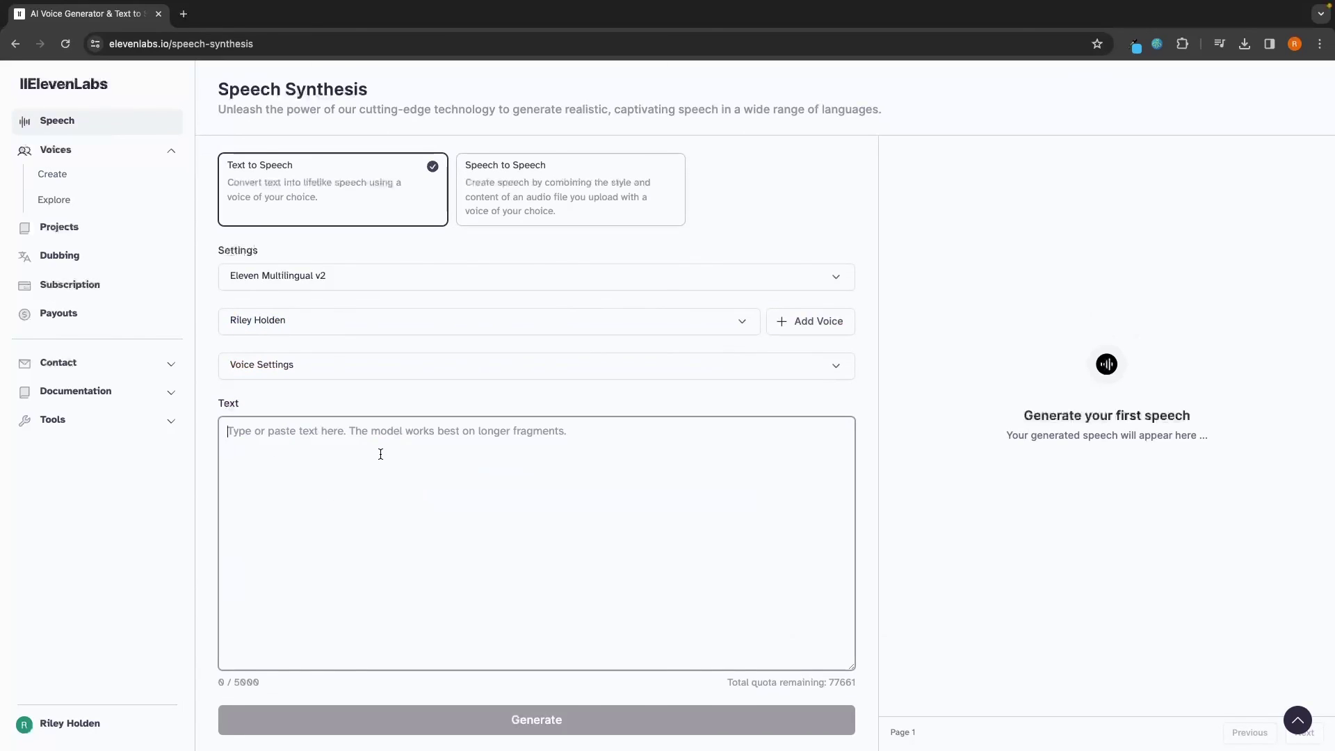
pyautogui.write('Hello my name is Riley and welcome to the G-Force North YouTube channel, I would love it if you subscribed')
pyautogui.scroll(-1, 862, 387)
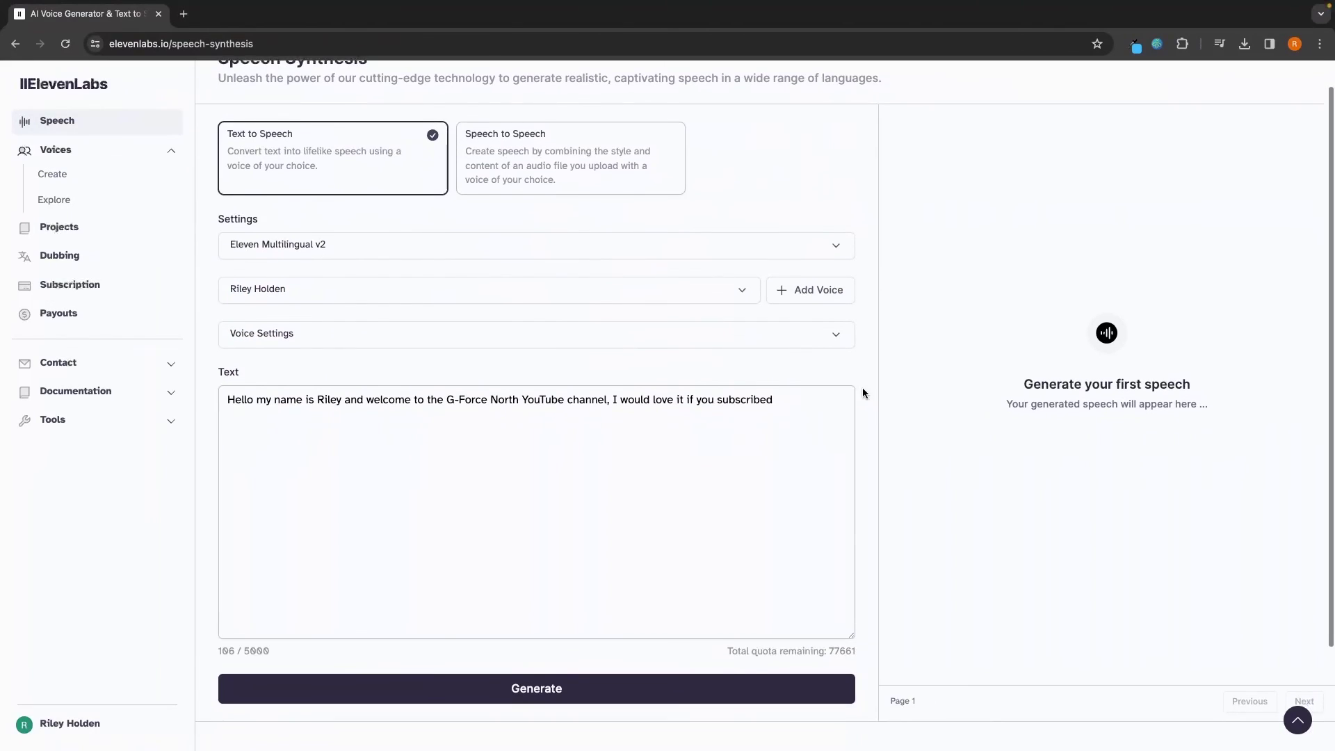
pyautogui.click(543, 704)
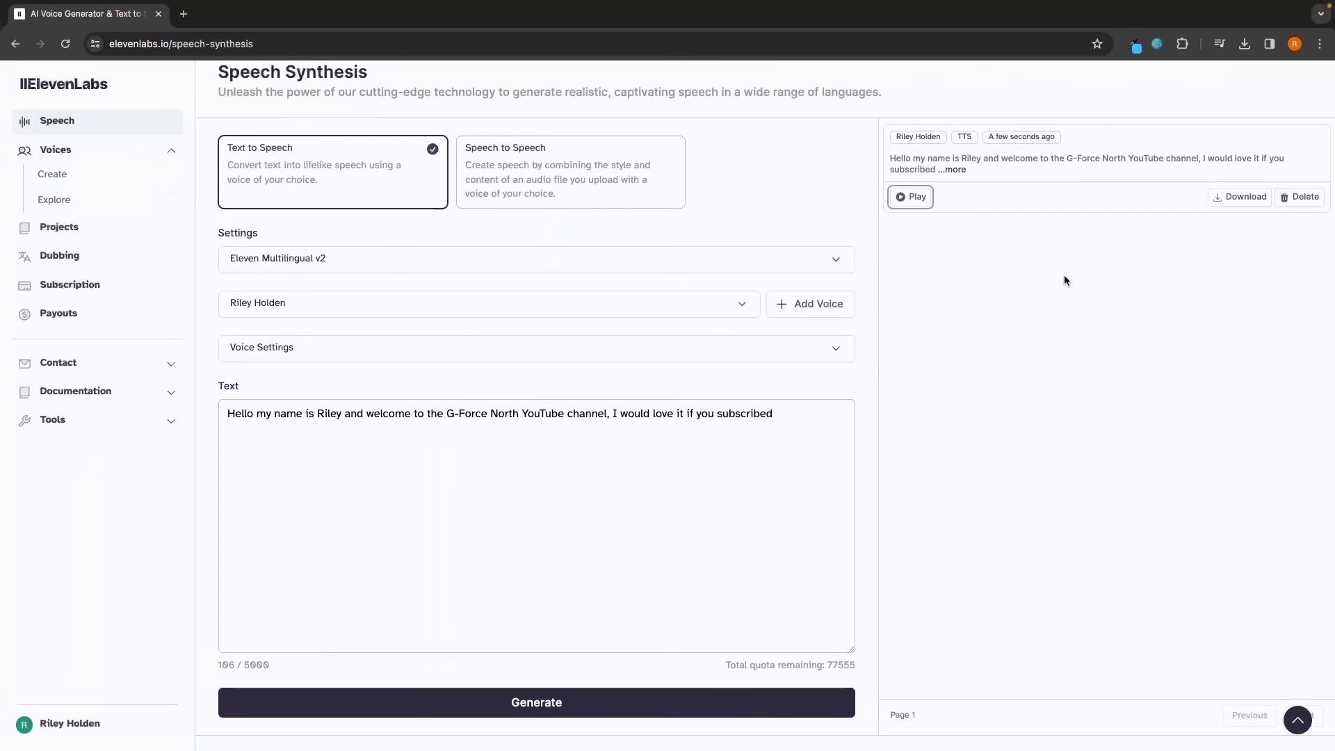
pyautogui.press('space')
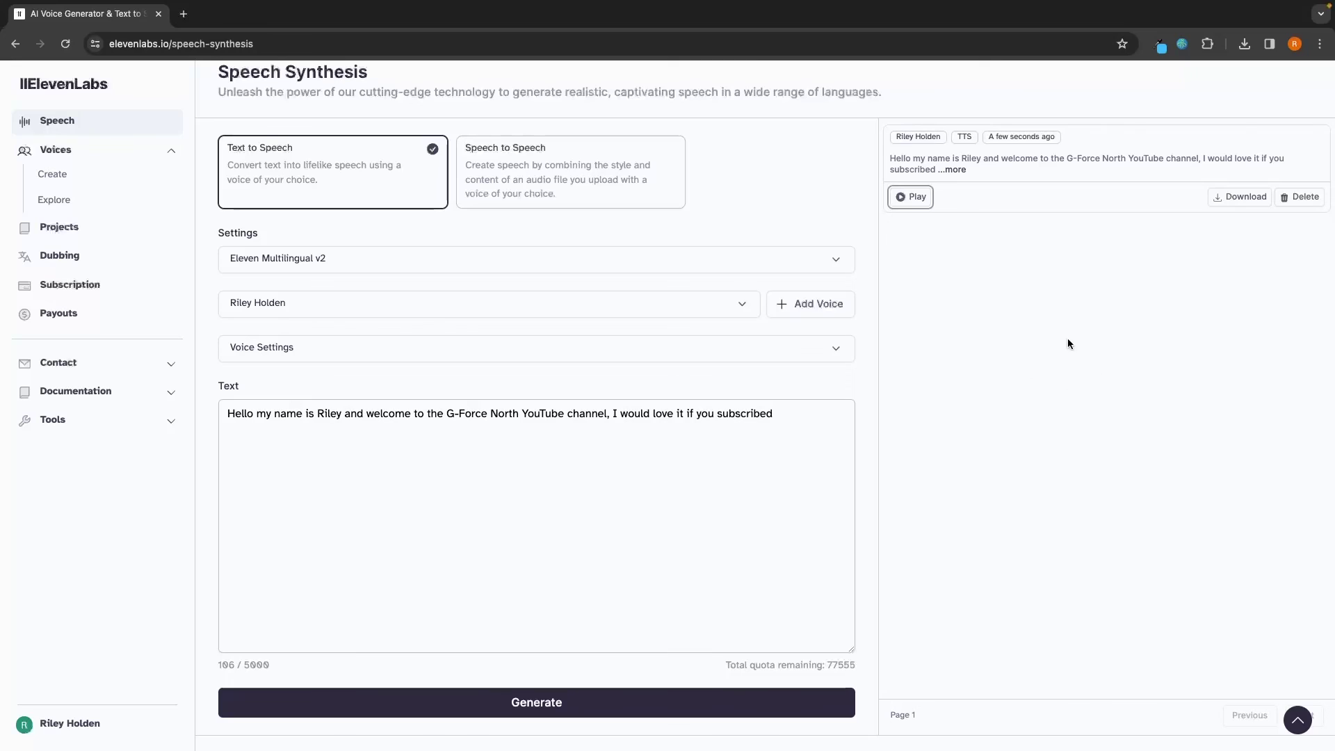
pyautogui.click(66, 121)
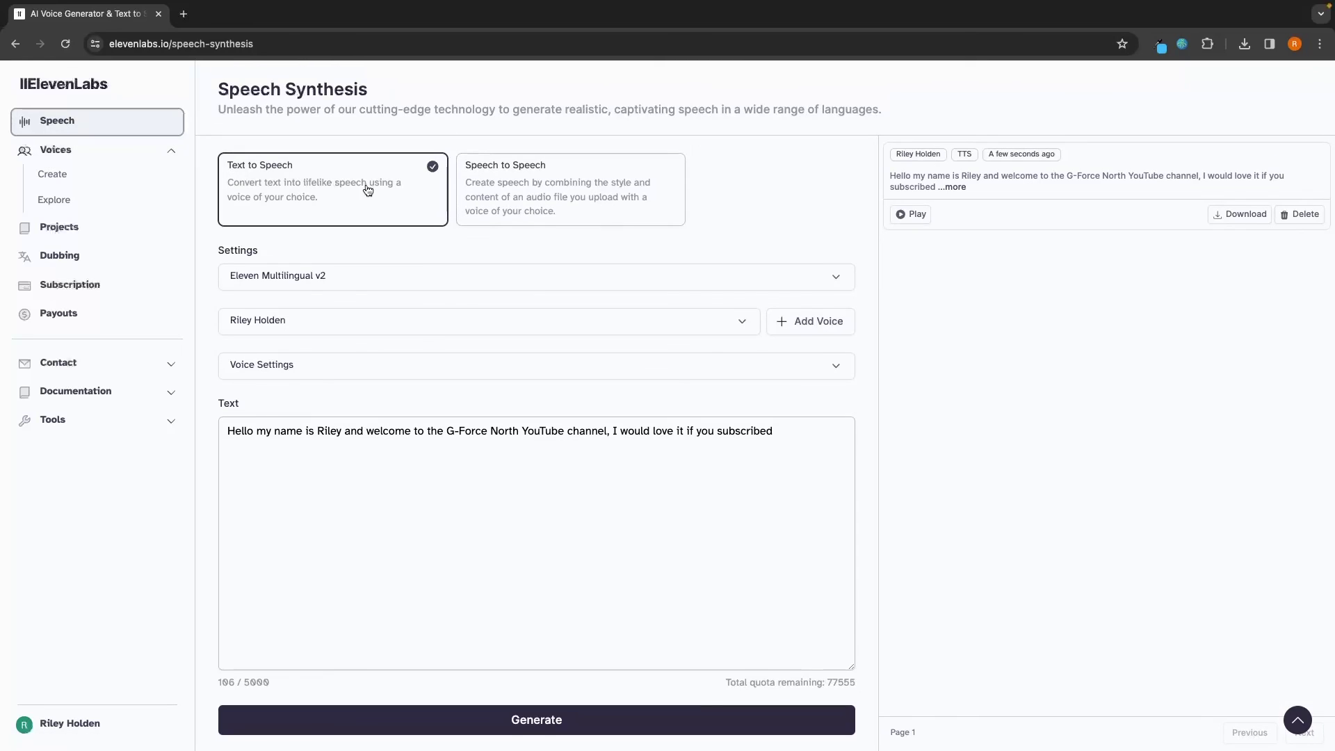